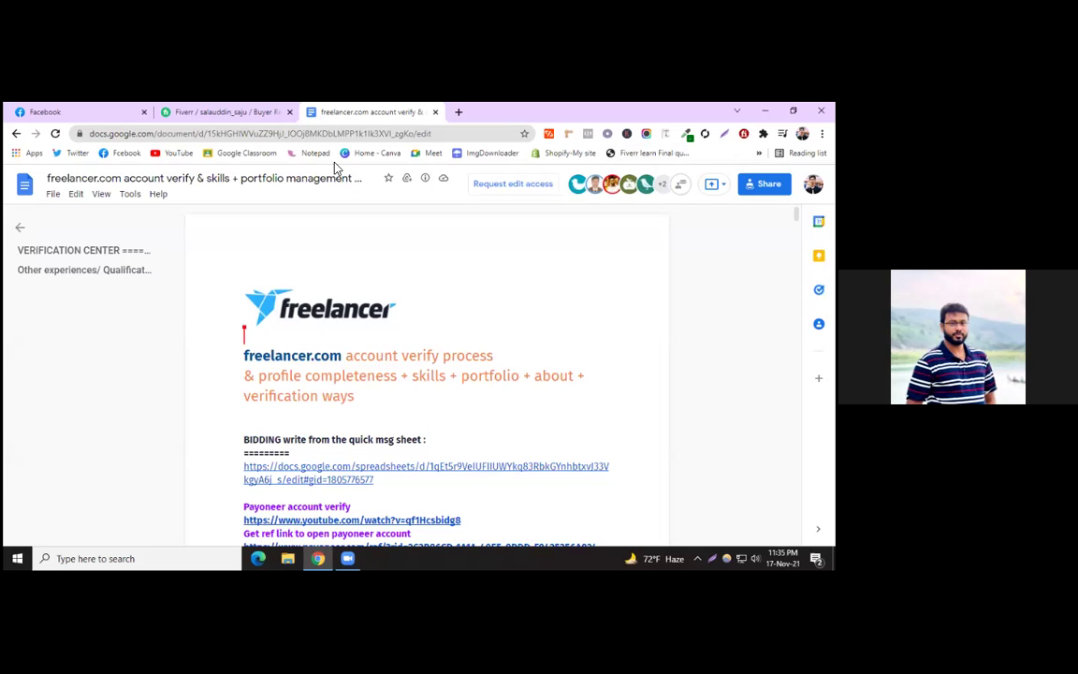
# Load freelancer.com in a new tab, then return to the guide document.
pyautogui.click(458, 111)
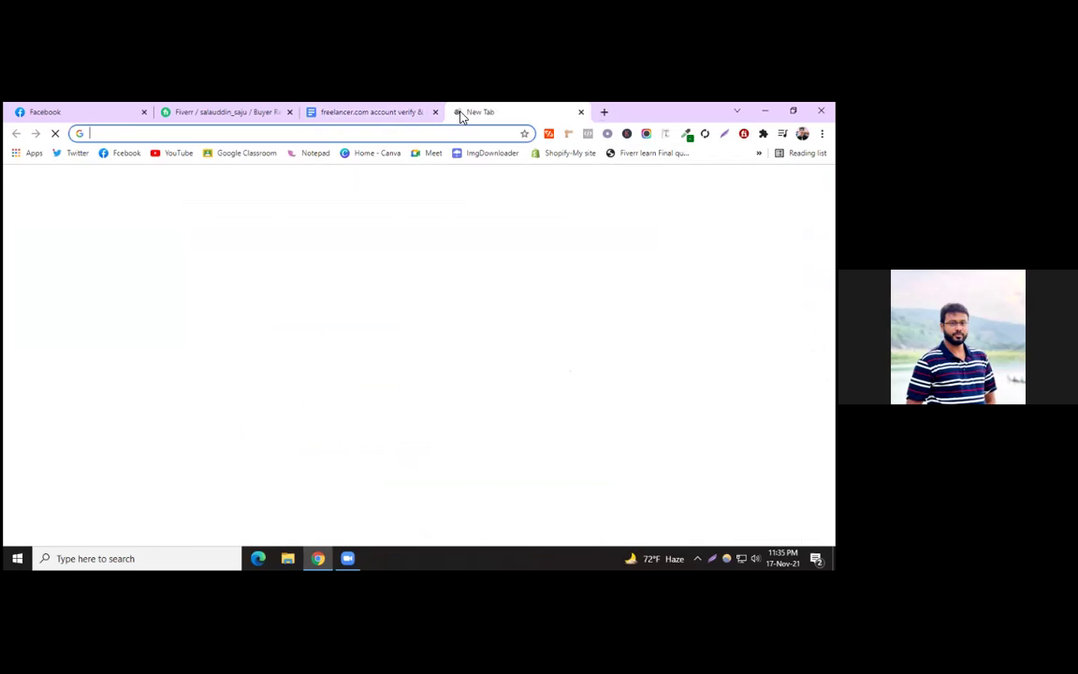
pyautogui.write('FREELANCER')
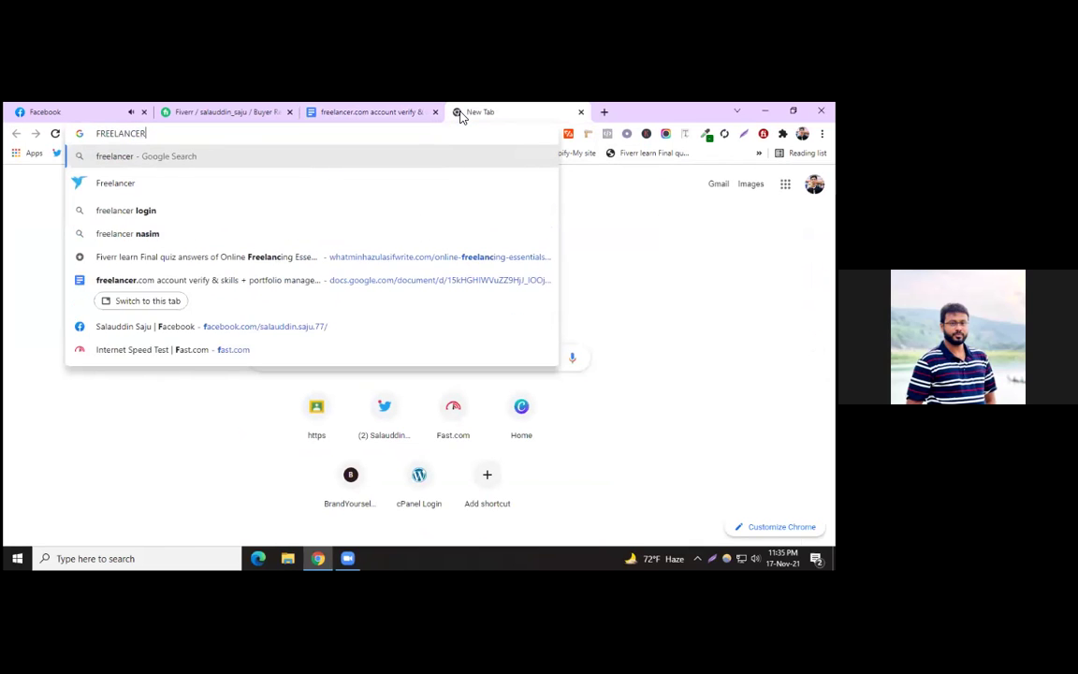
pyautogui.write('.COM')
pyautogui.press('Return')
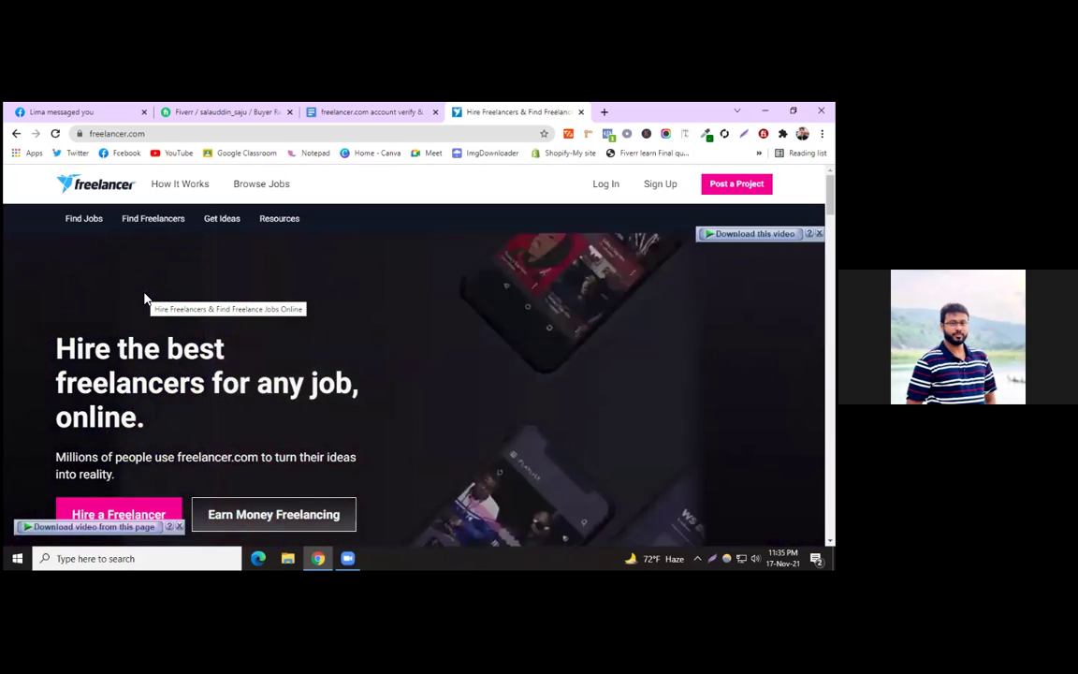
pyautogui.click(361, 112)
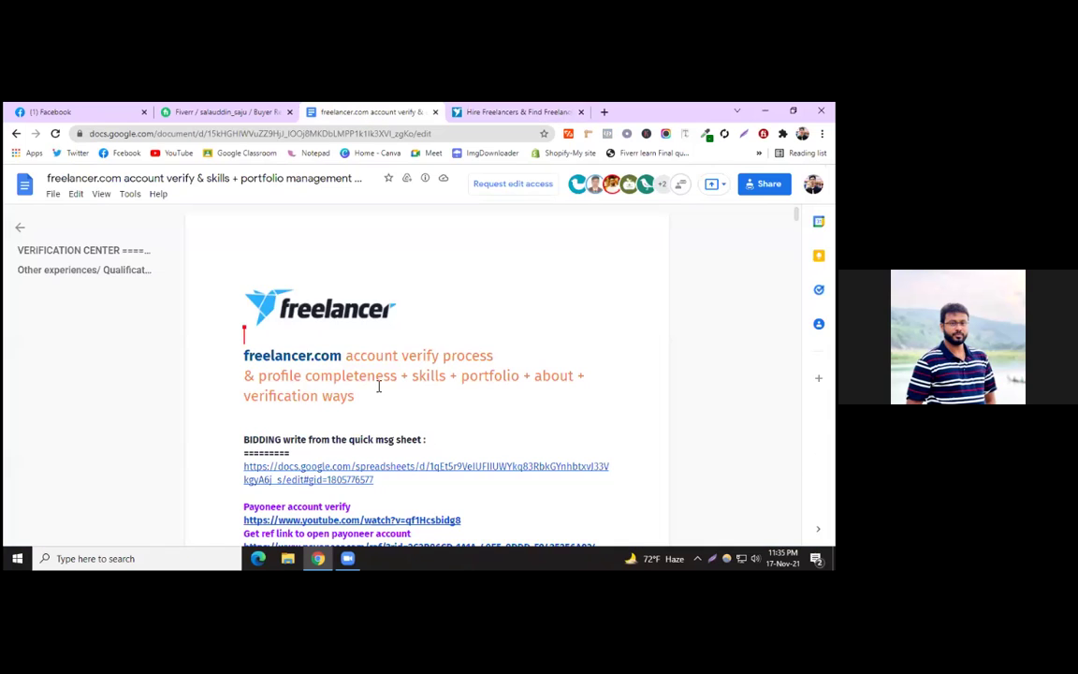
# Highlight the account verify heading in the guide, then return to the freelancer.com homepage.
pyautogui.moveTo(345, 355); pyautogui.dragTo(493, 356)
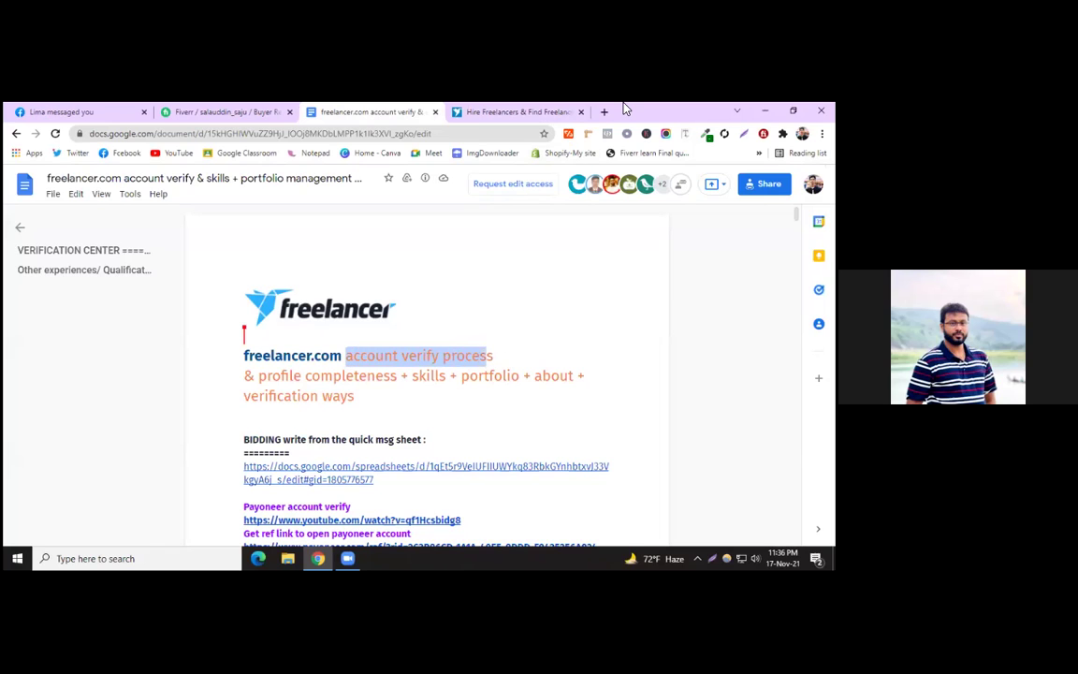
pyautogui.click(329, 376)
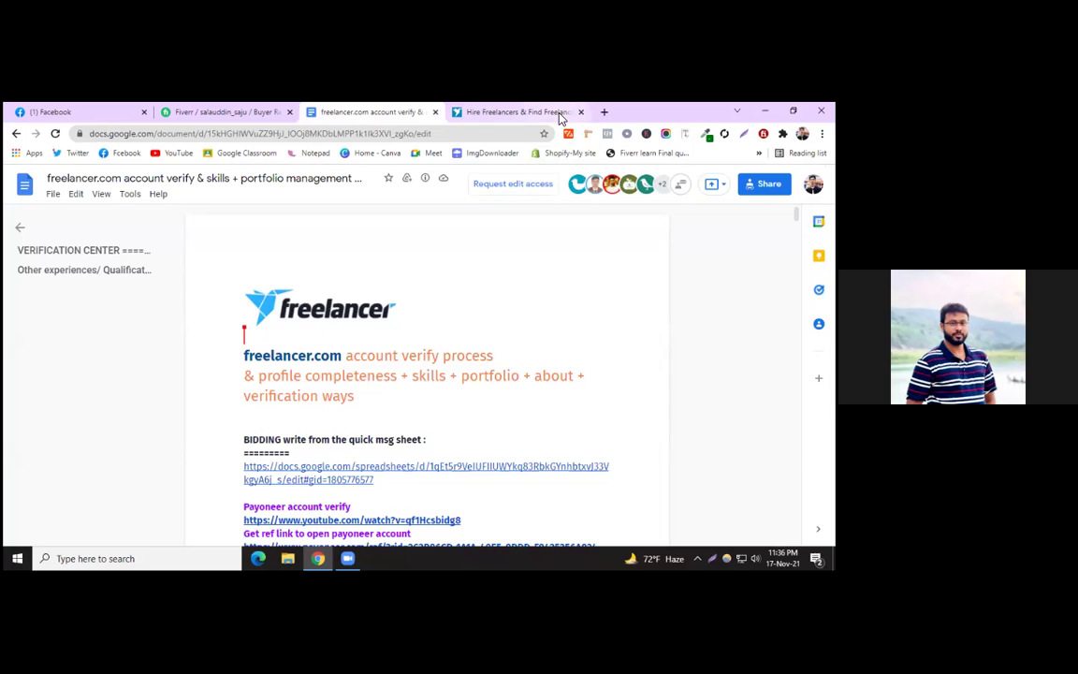
pyautogui.click(520, 117)
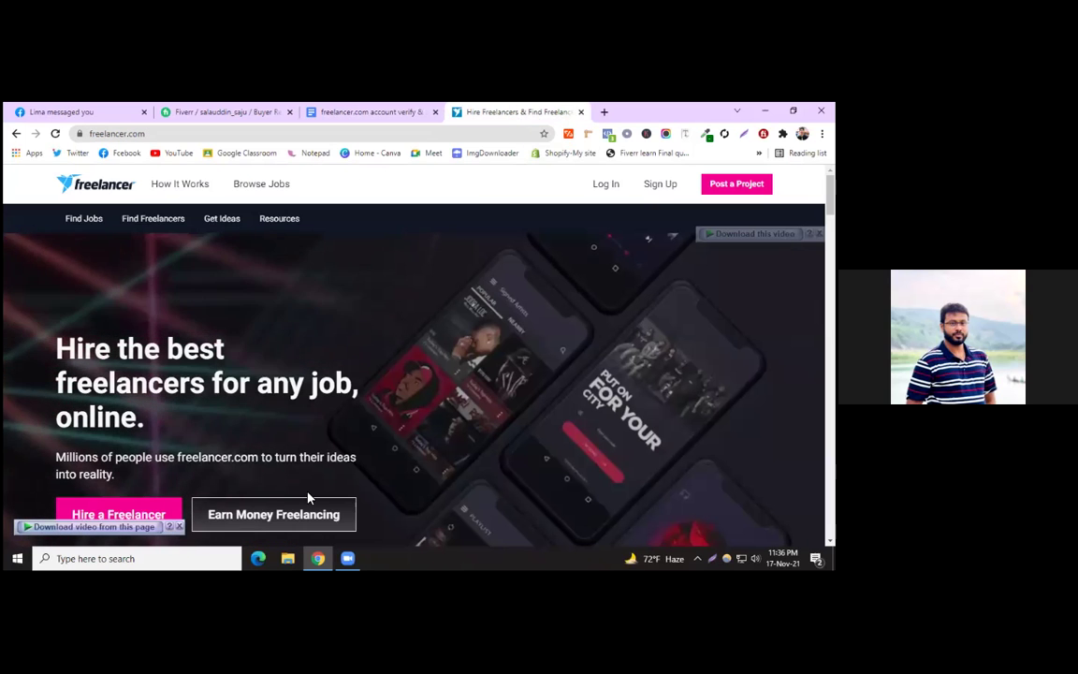
# Sign up with the account e-mail and a password, accepting the user agreement.
pyautogui.click(279, 515)
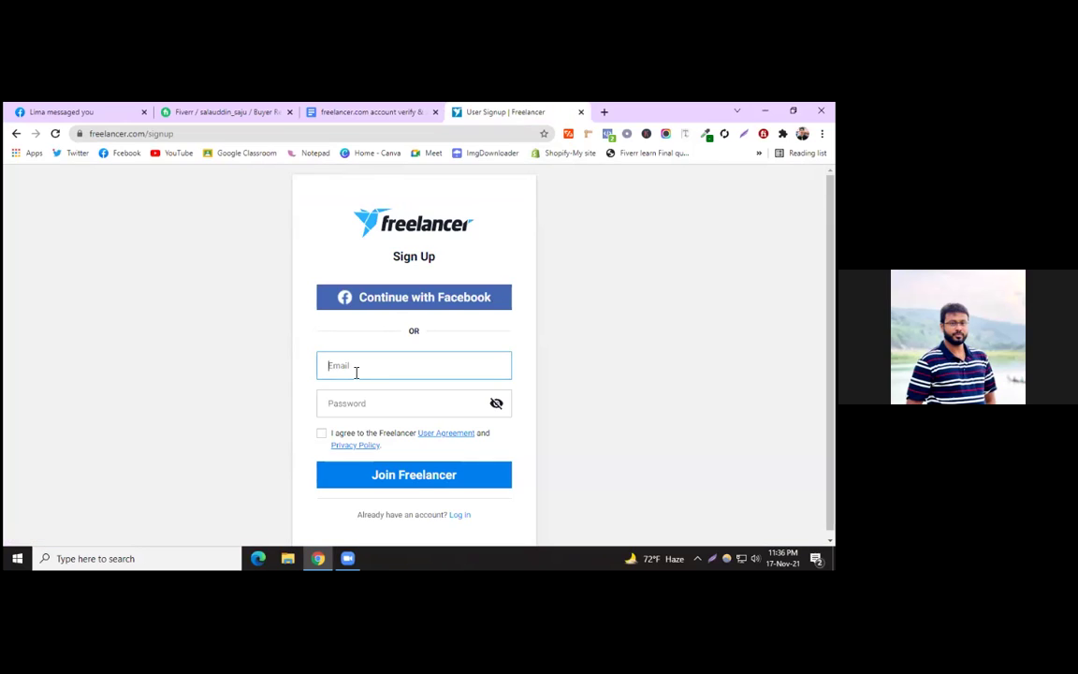
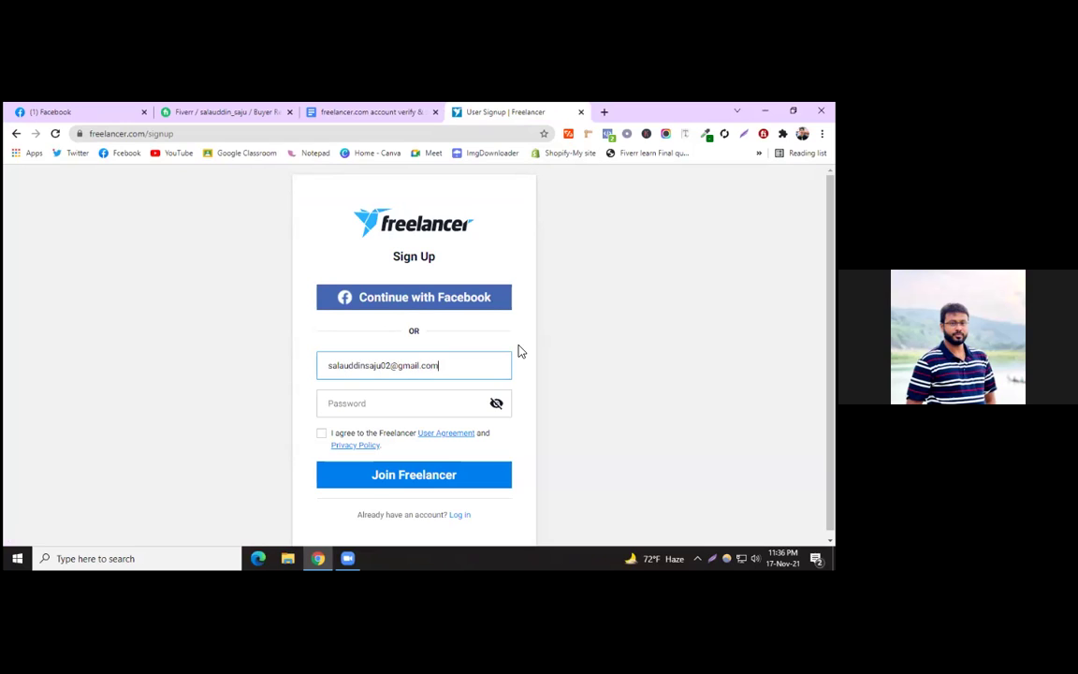
pyautogui.click(402, 402)
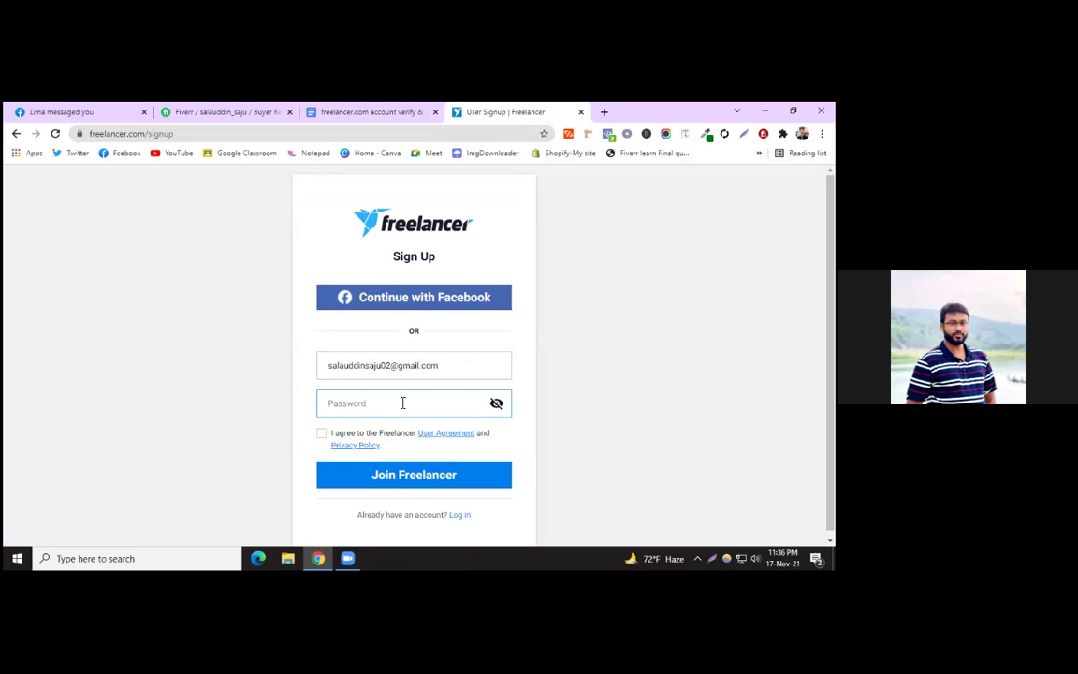
pyautogui.write('***************')
pyautogui.click(354, 438)
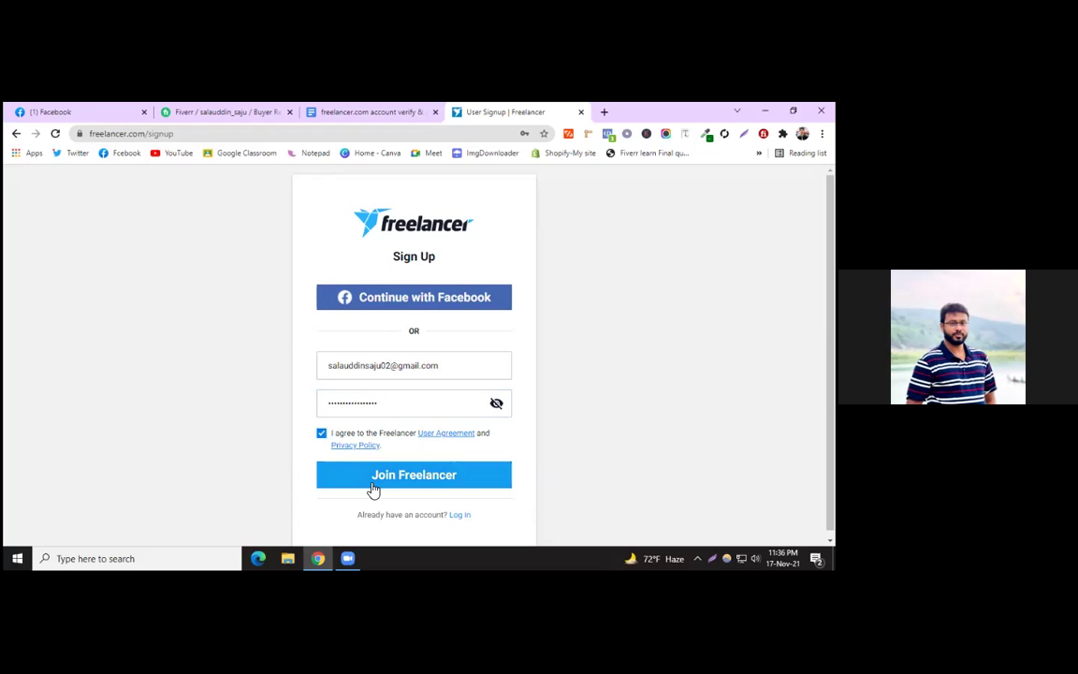
pyautogui.click(374, 479)
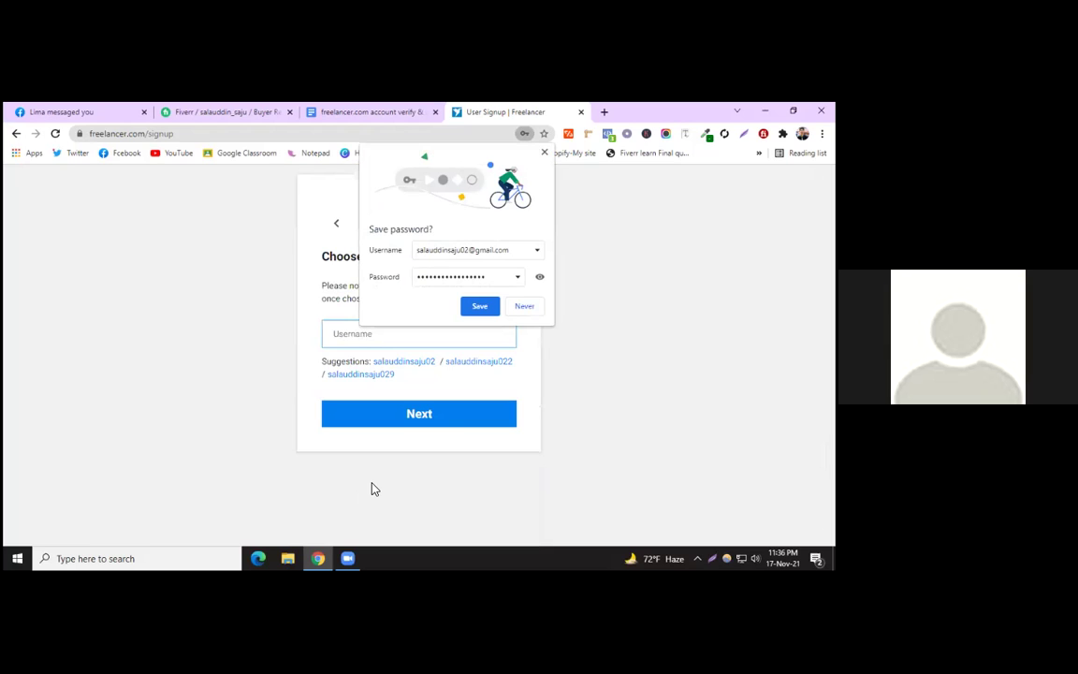
# Save the password in Chrome and set a username from the user's name without spaces.
pyautogui.click(479, 307)
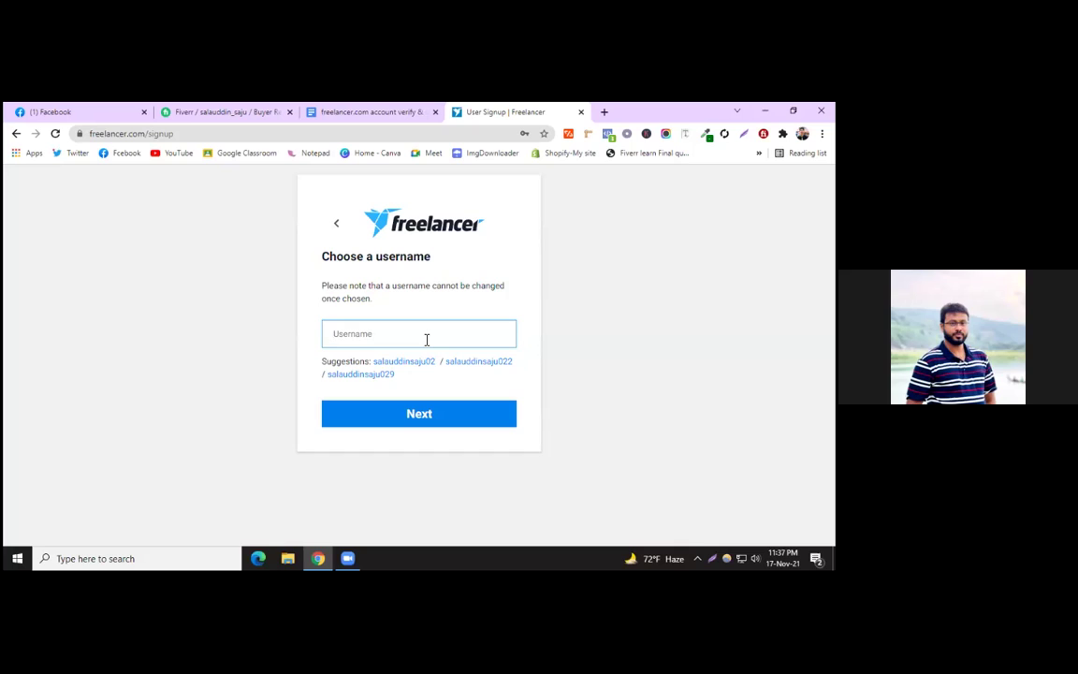
pyautogui.click(374, 334)
pyautogui.press('BackSpace')
pyautogui.write('_')
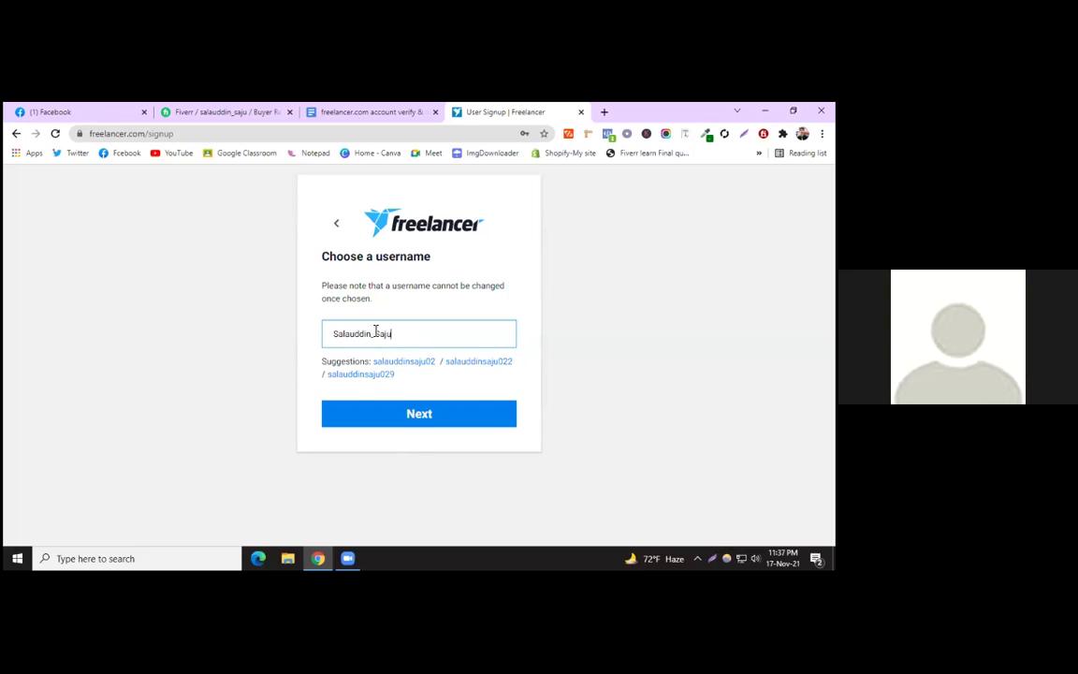
pyautogui.press('BackSpace')
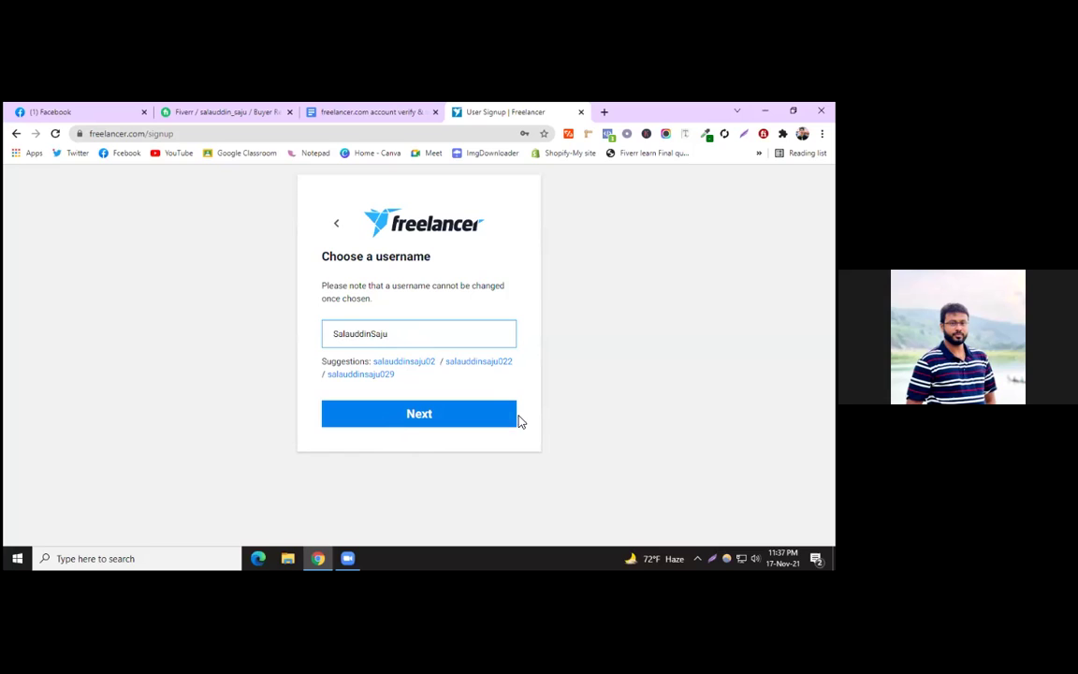
pyautogui.click(491, 425)
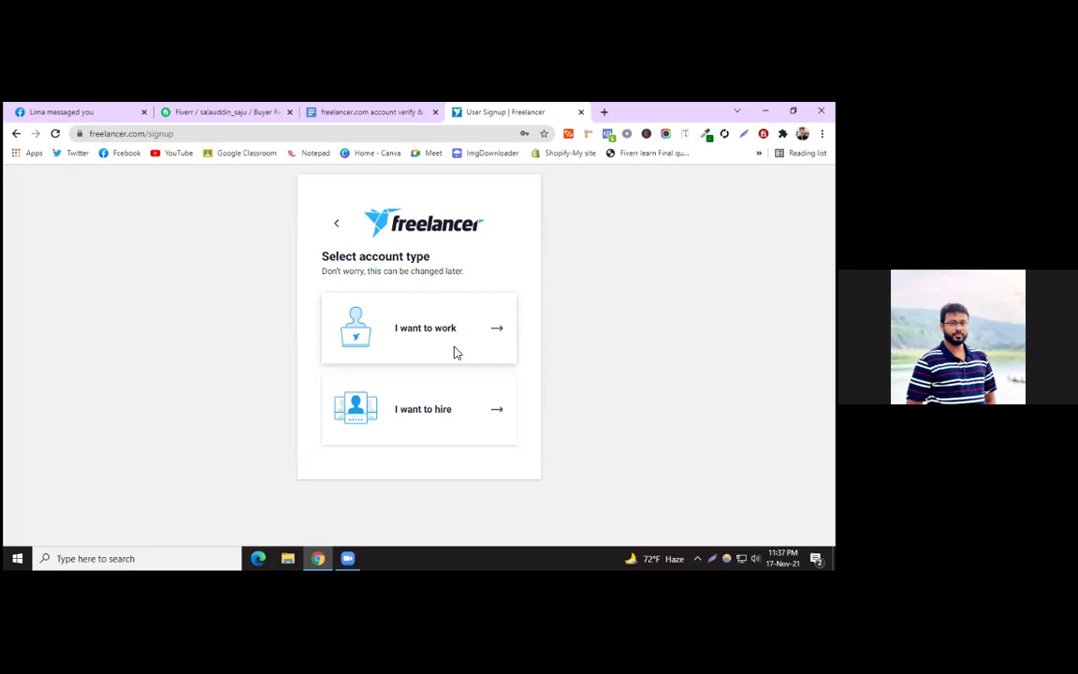
# Choose the 'I want to work' account type and scroll the Skills page.
pyautogui.click(456, 352)
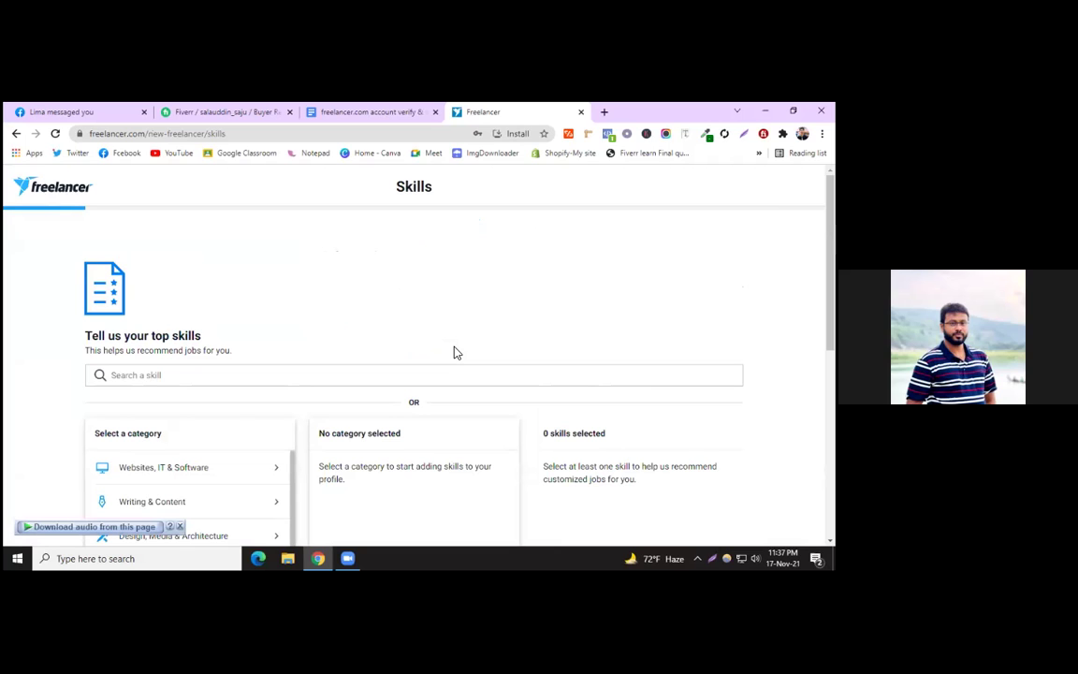
pyautogui.scroll(-1, 456, 352)
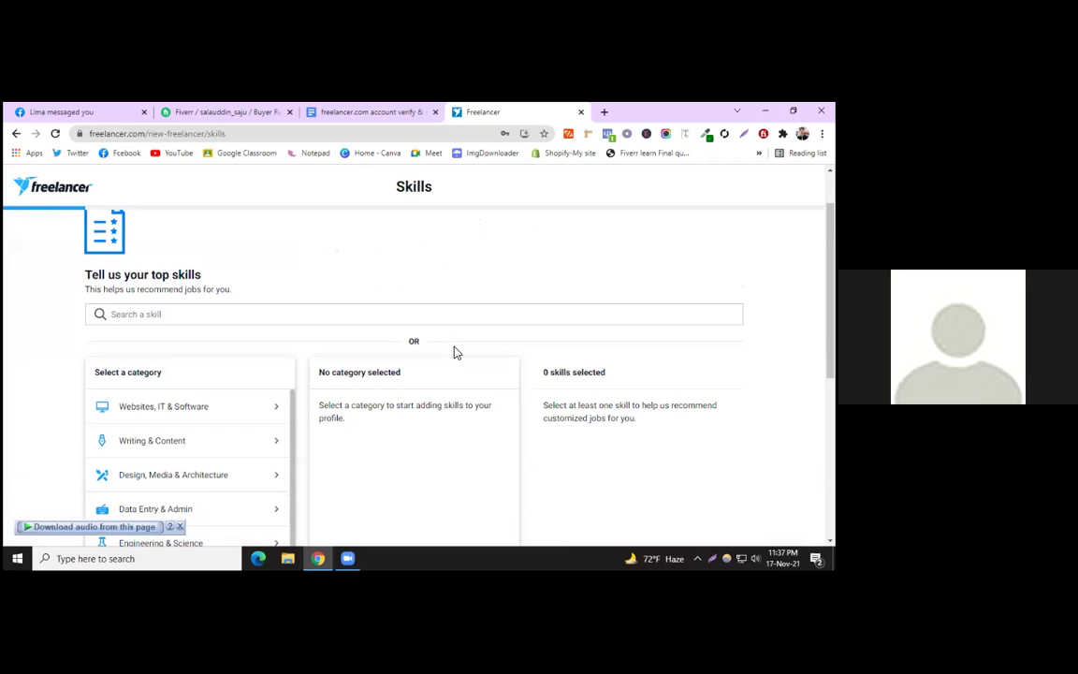
# Review the guide's 20 skills list and select WordPress from it.
pyautogui.click(366, 112)
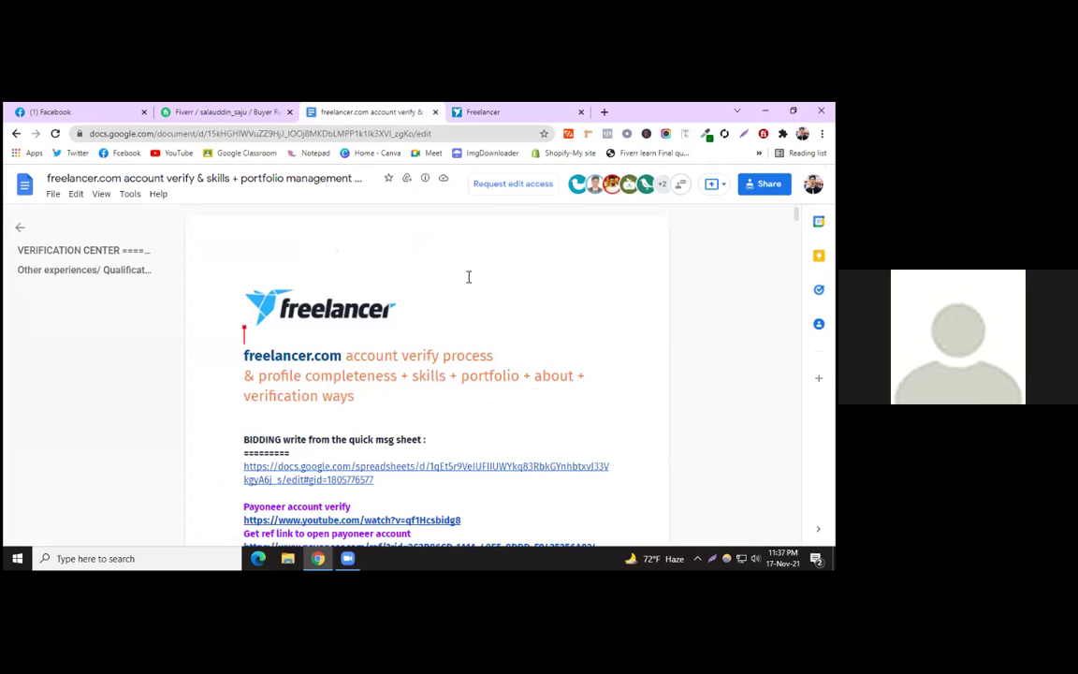
pyautogui.scroll(-2, 469, 277)
pyautogui.scroll(-5, 469, 277)
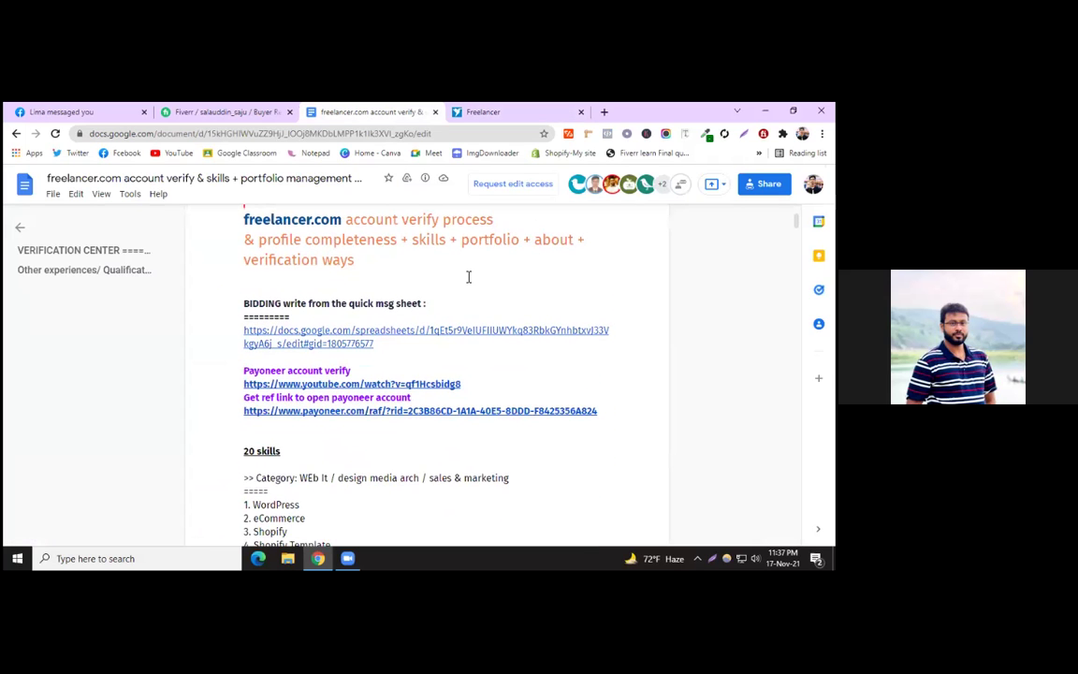
pyautogui.scroll(1, 469, 277)
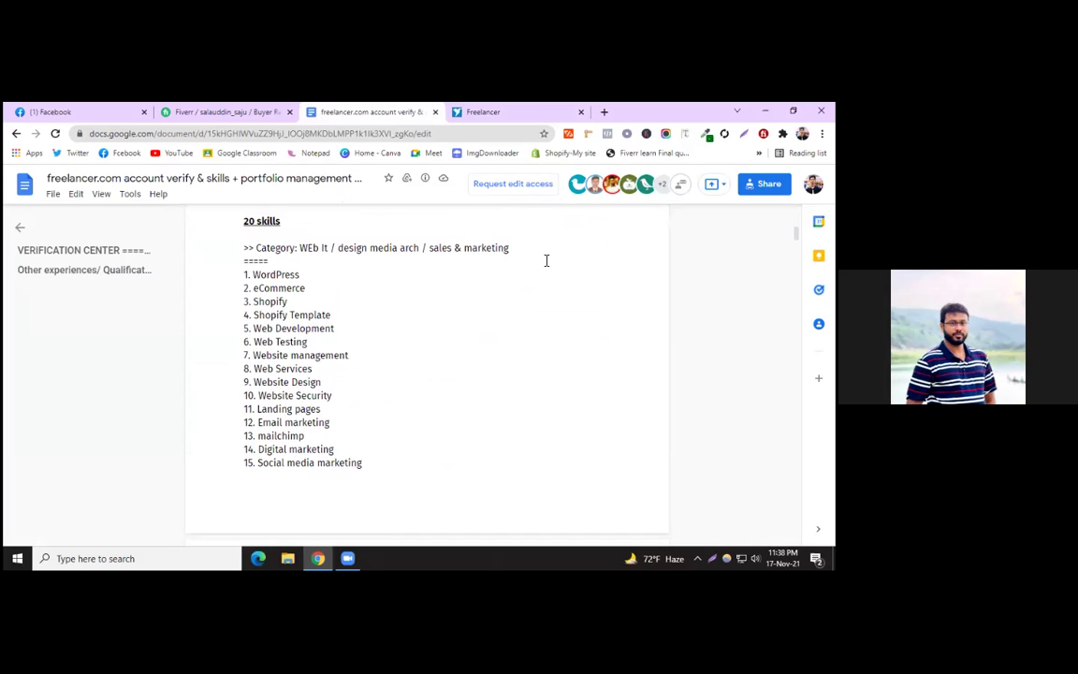
pyautogui.click(497, 117)
pyautogui.click(421, 118)
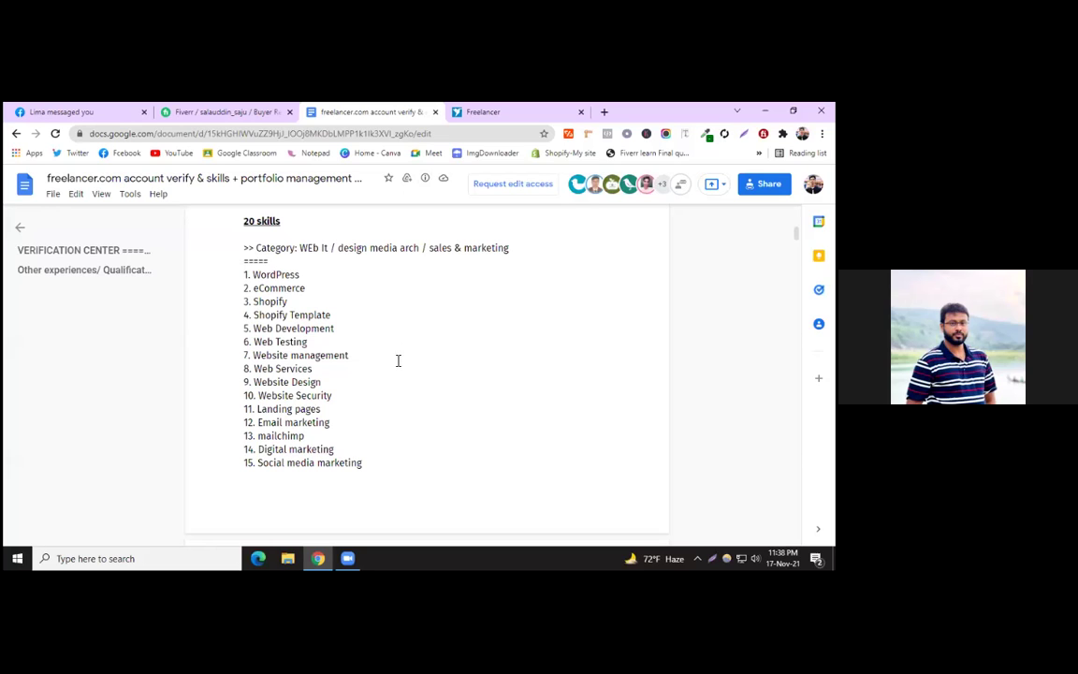
pyautogui.moveTo(300, 275); pyautogui.dragTo(253, 274)
pyautogui.hotkey('ctrl', 'c')
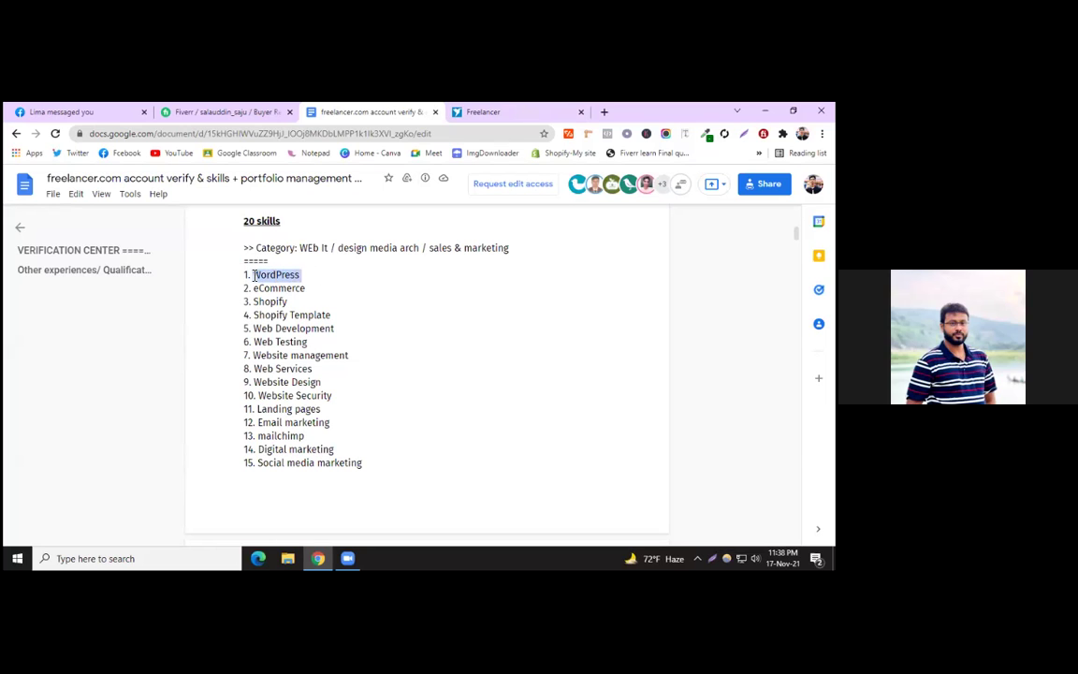
pyautogui.click(519, 112)
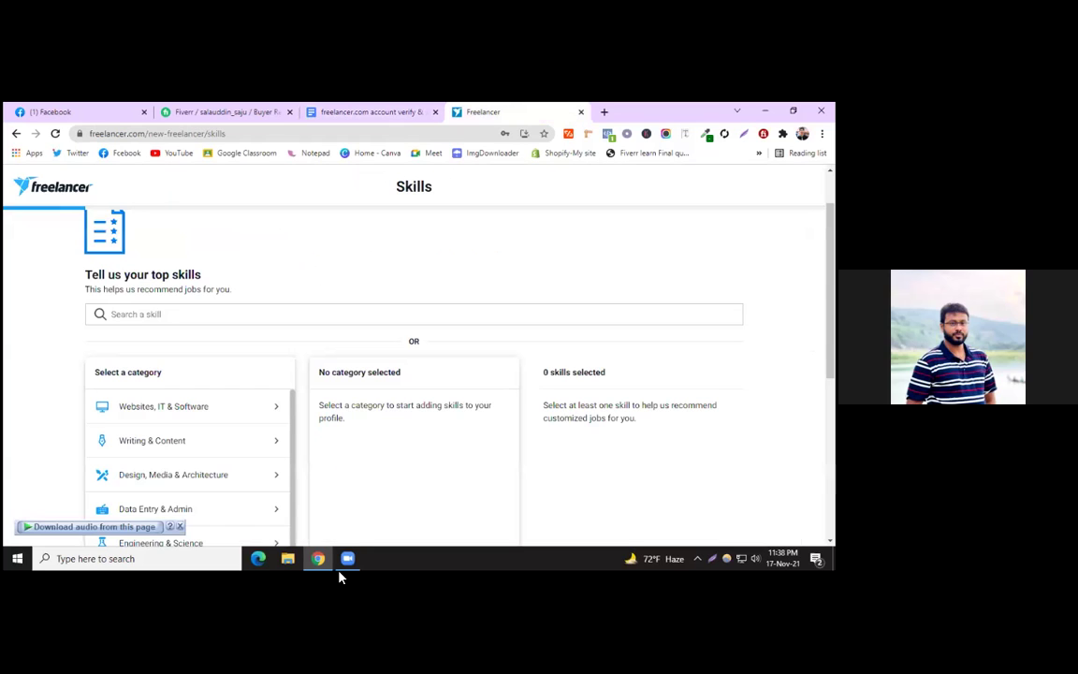
# Paste WordPress into the skill search and add WordPress Design.
pyautogui.scroll(-2, 365, 405)
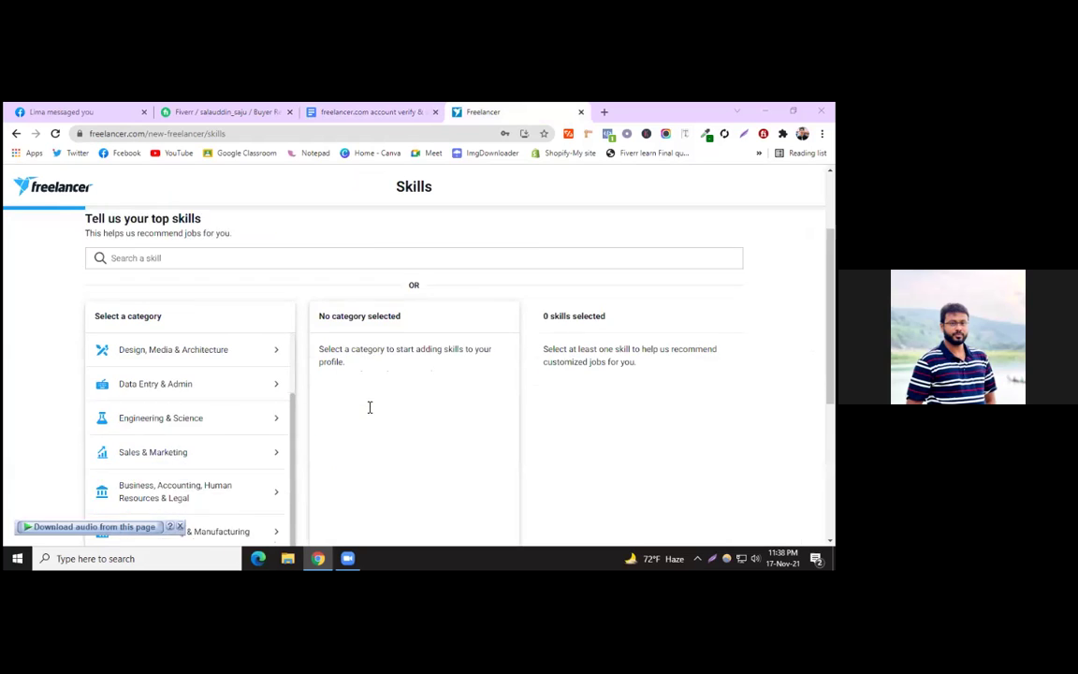
pyautogui.scroll(3, 380, 289)
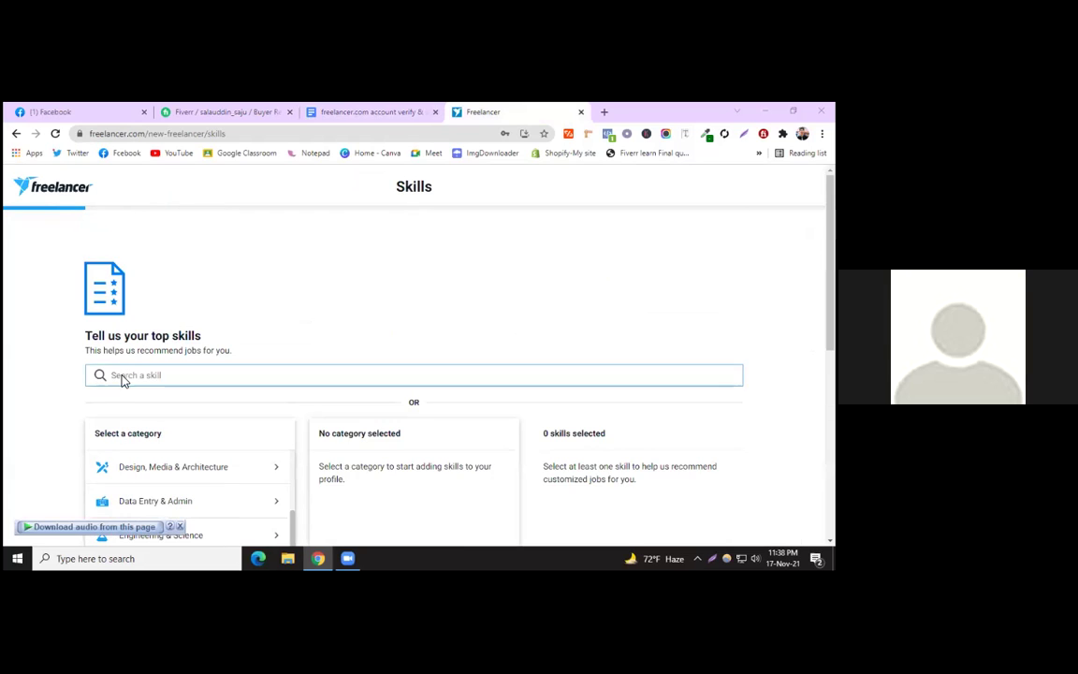
pyautogui.hotkey('ctrl', 'v')
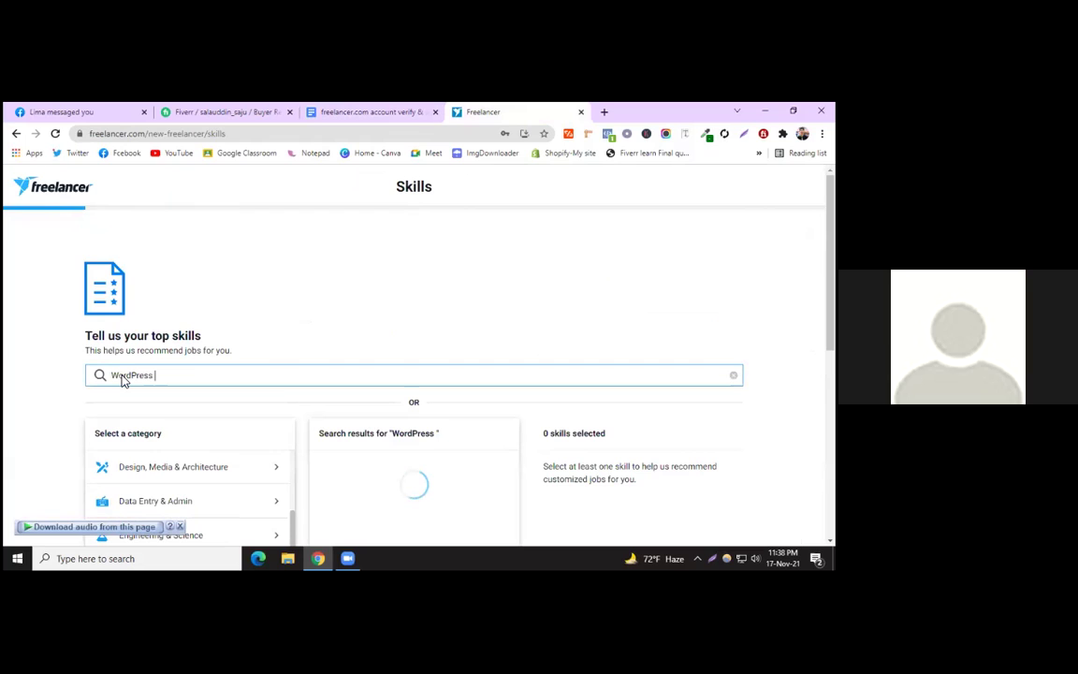
pyautogui.scroll(-1, 428, 440)
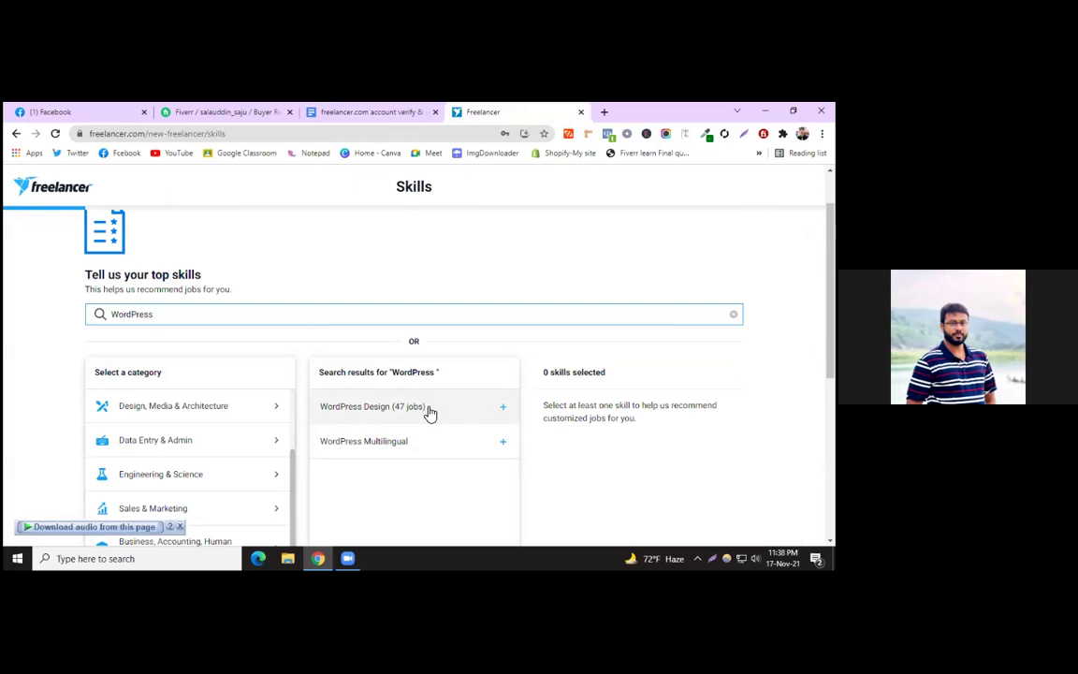
pyautogui.click(430, 410)
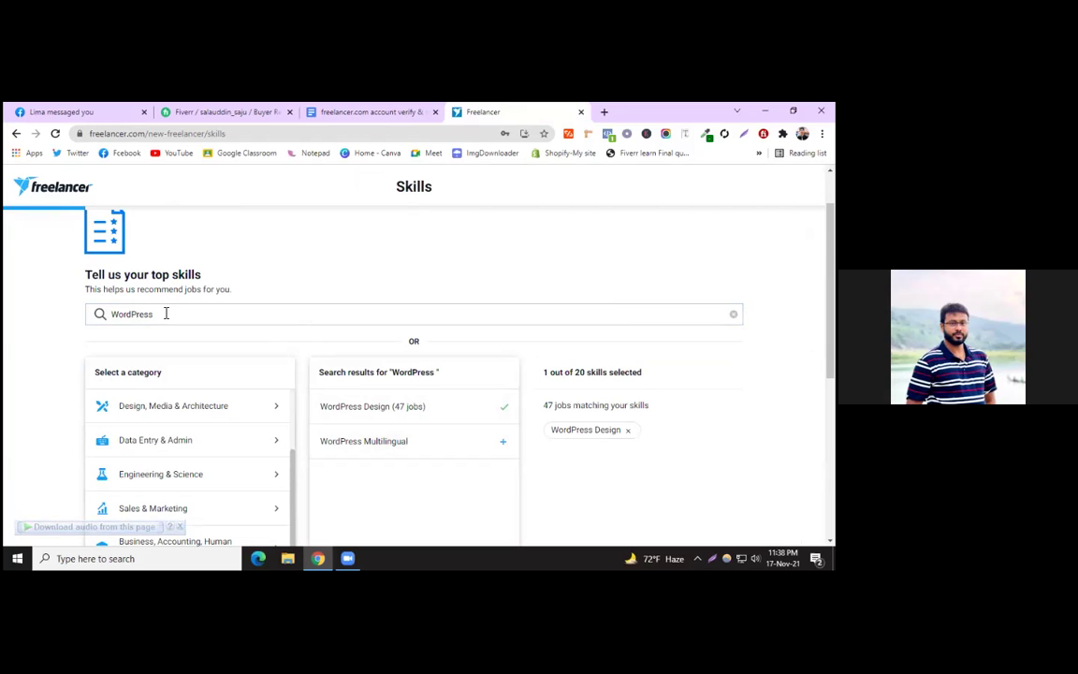
# Search Shopify and add Shopify Templates and Shopify Development.
pyautogui.hotkey('ctrl', 'shift', 'Tab')
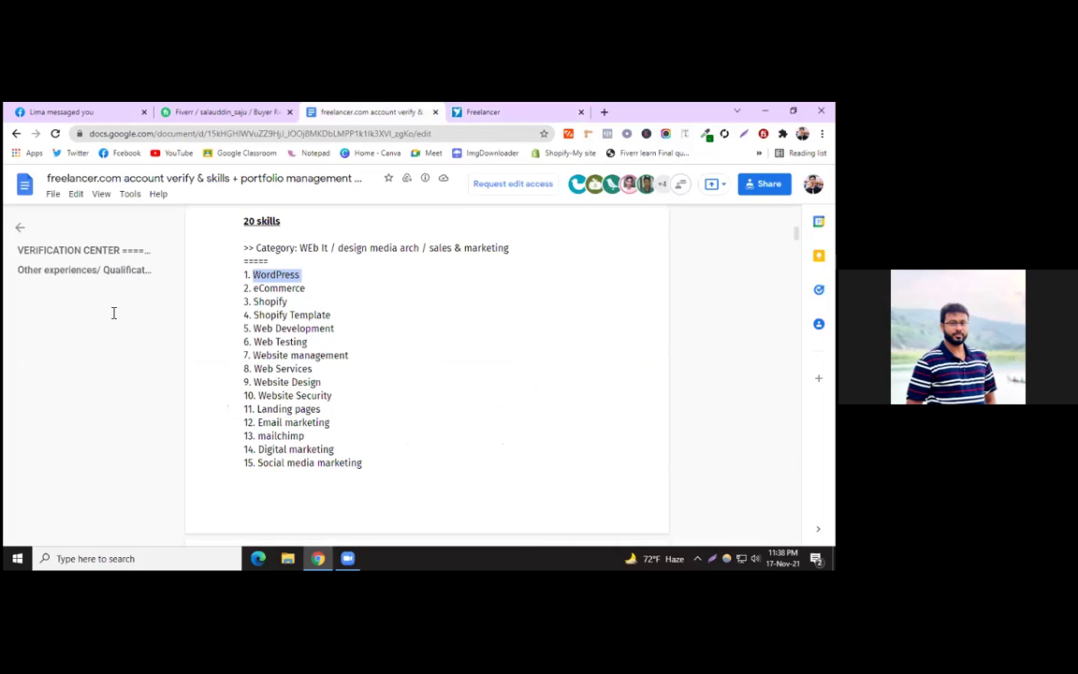
pyautogui.hotkey('ctrl', 'Tab')
pyautogui.write('Shopify')
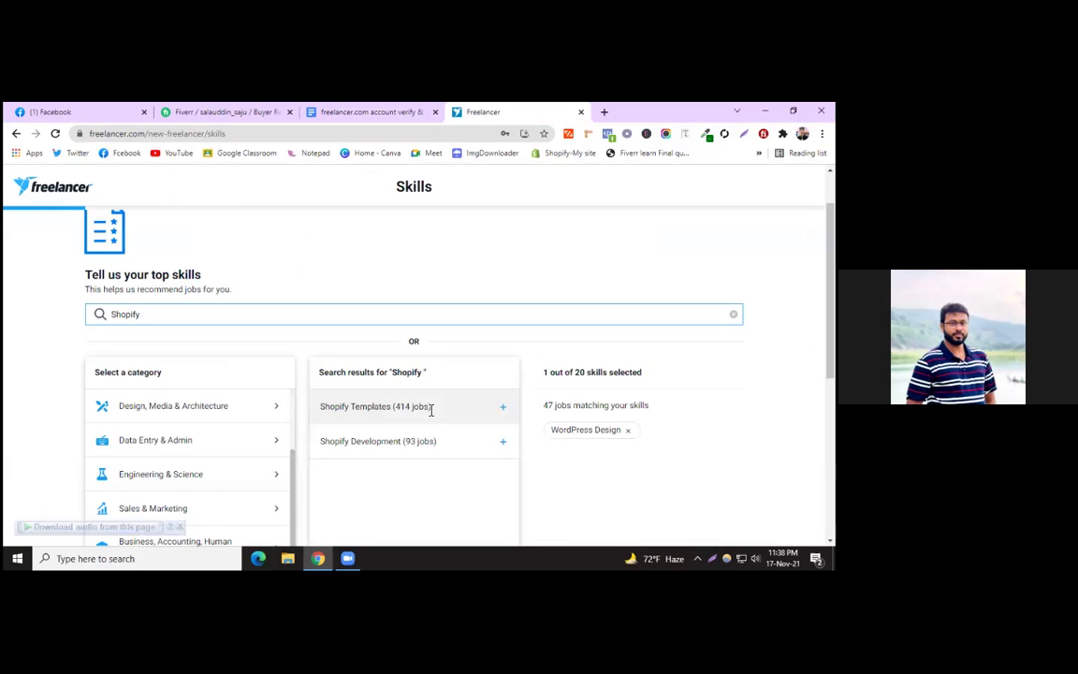
pyautogui.click(431, 409)
pyautogui.click(427, 441)
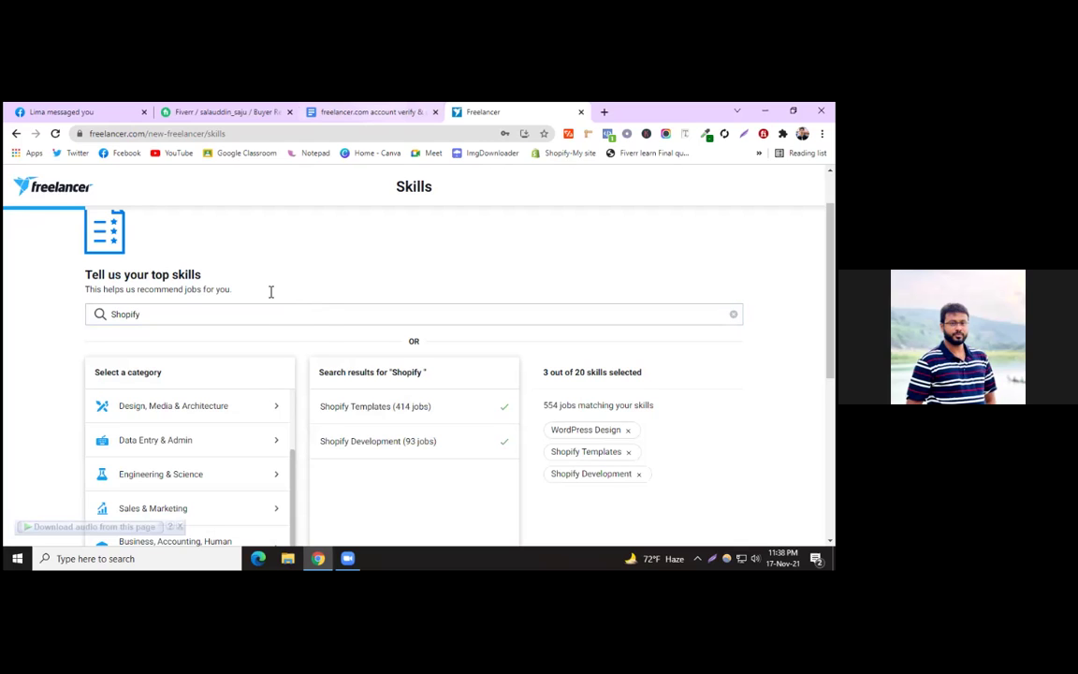
pyautogui.hotkey('ctrl', 'shift', 'Tab')
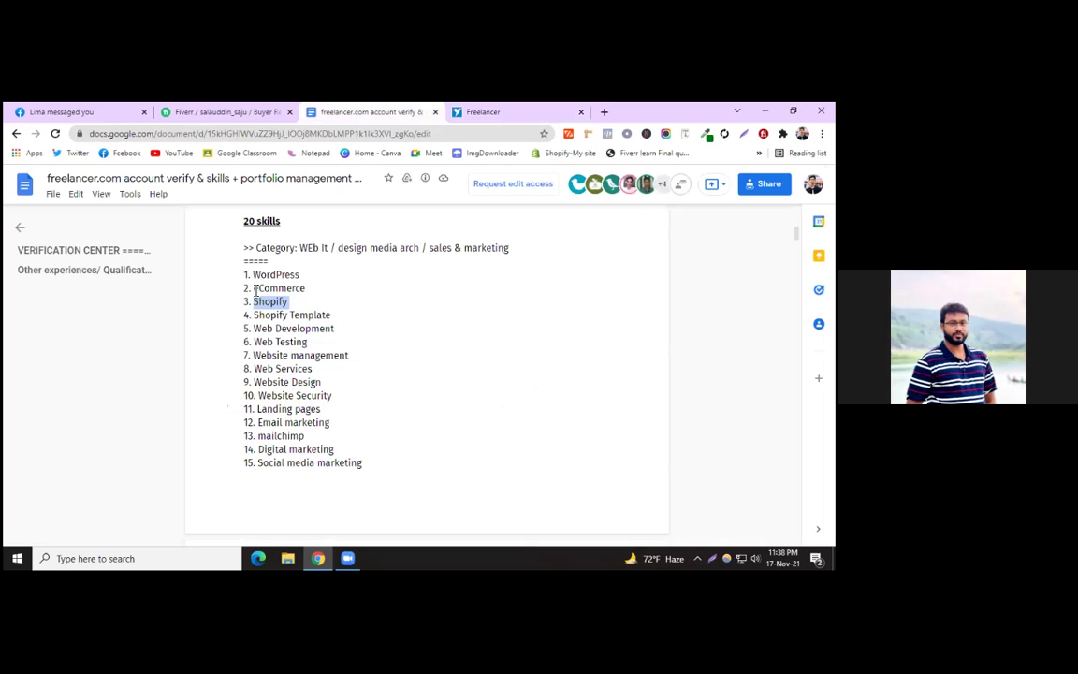
pyautogui.hotkey('ctrl', 'Tab')
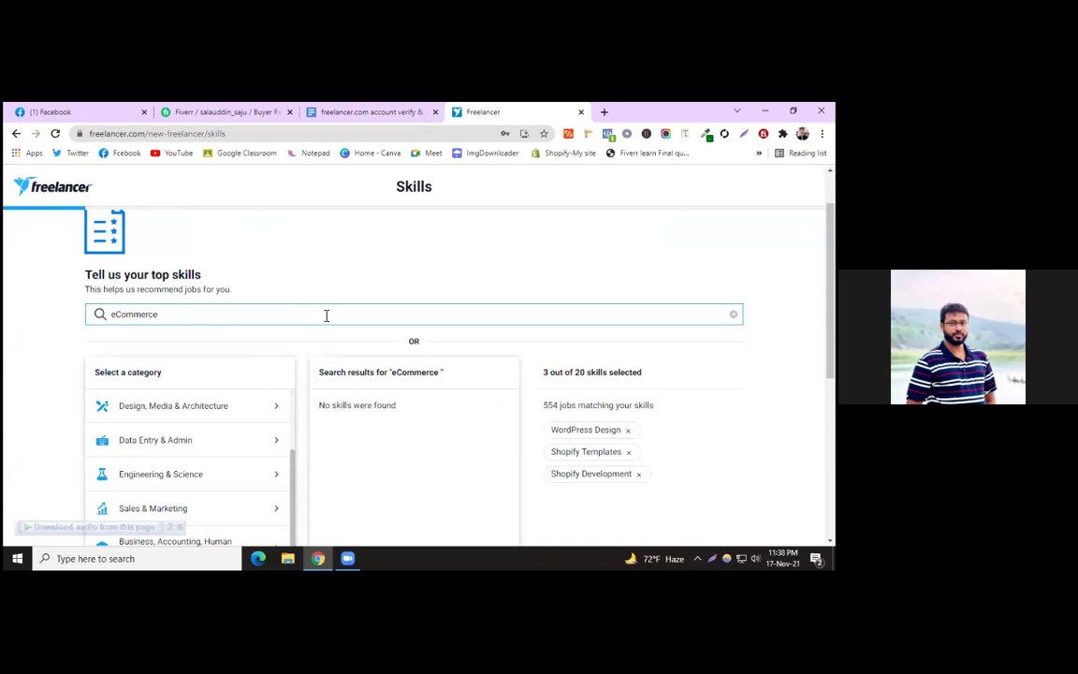
# Replace the e-Commerce search with Web Development and add Website Management.
pyautogui.click(372, 111)
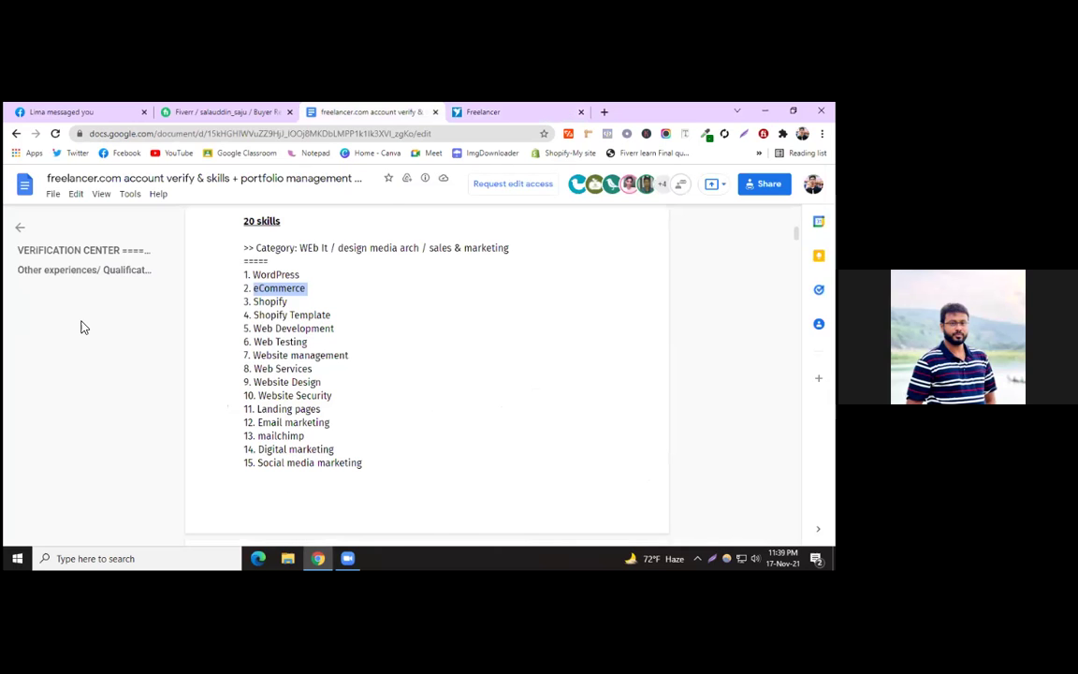
pyautogui.moveTo(334, 315); pyautogui.dragTo(322, 316)
pyautogui.hotkey('ctrl', 'Tab')
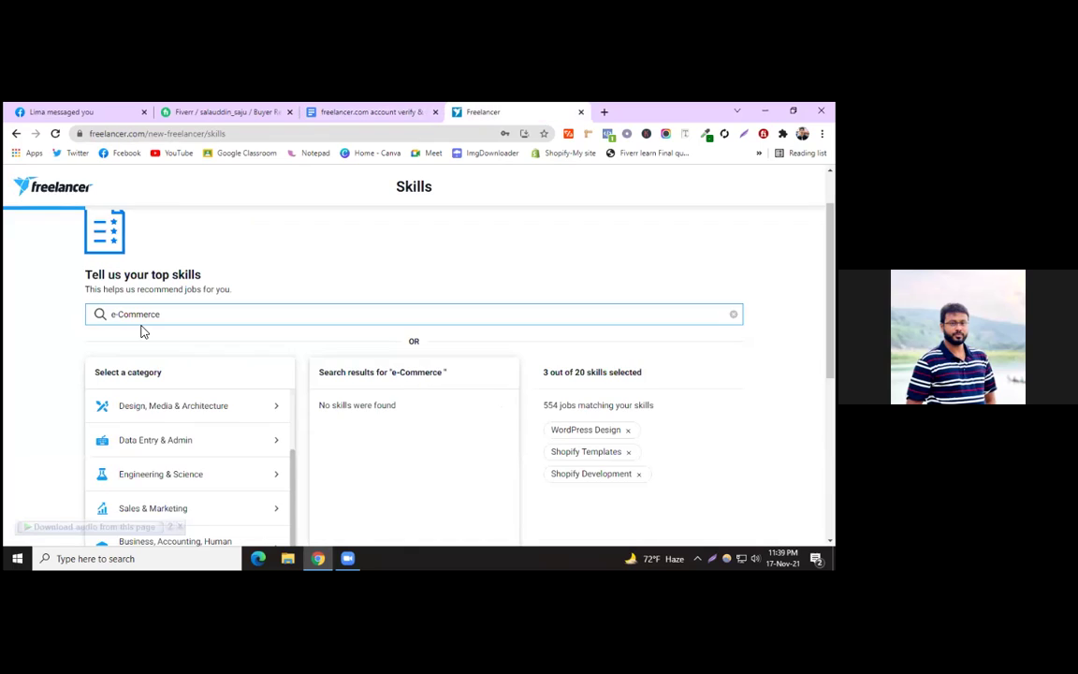
pyautogui.press('BackSpace')
pyautogui.moveTo(110, 321); pyautogui.dragTo(282, 366)
pyautogui.write('Web Development')
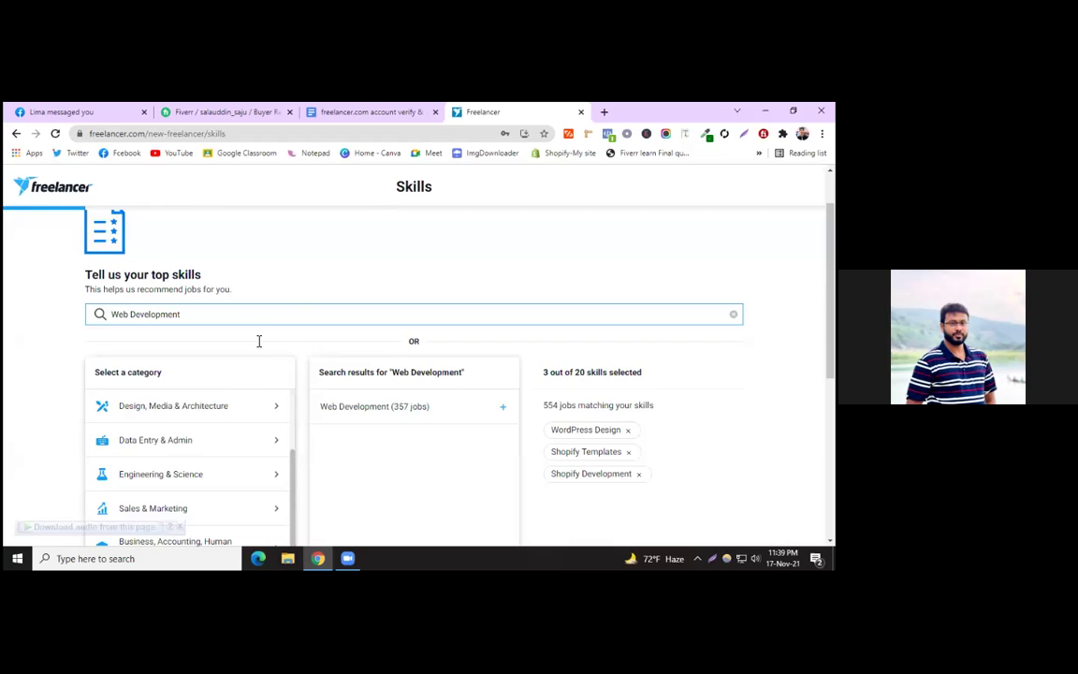
pyautogui.hotkey('ctrl', 'shift', 'Tab')
pyautogui.tripleClick(255, 341)
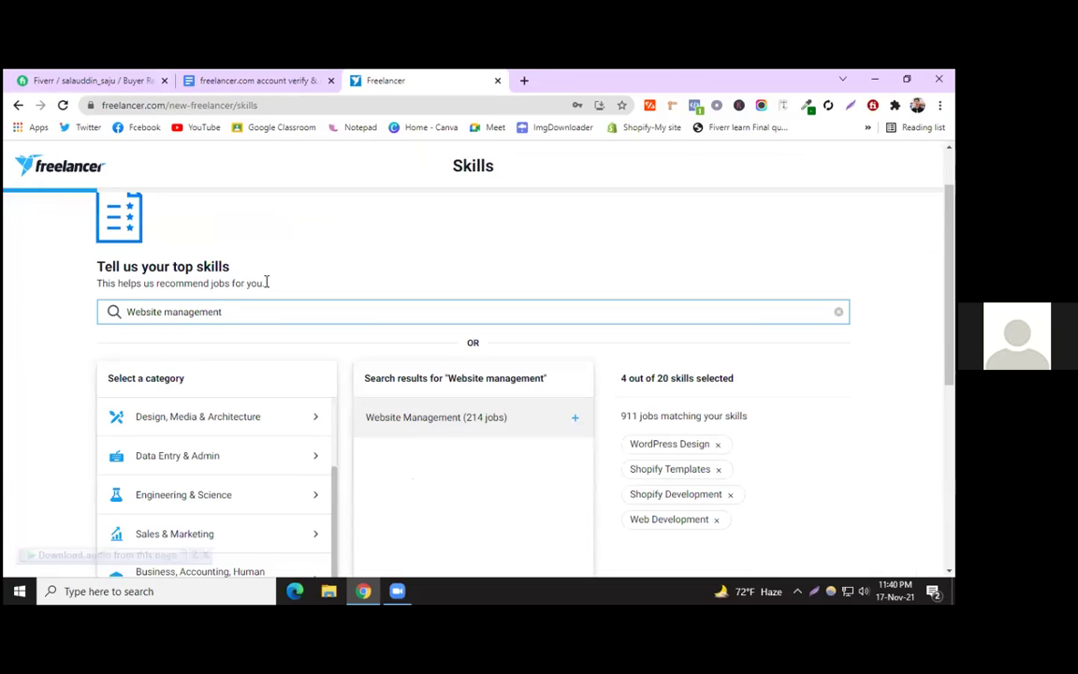
pyautogui.click(456, 415)
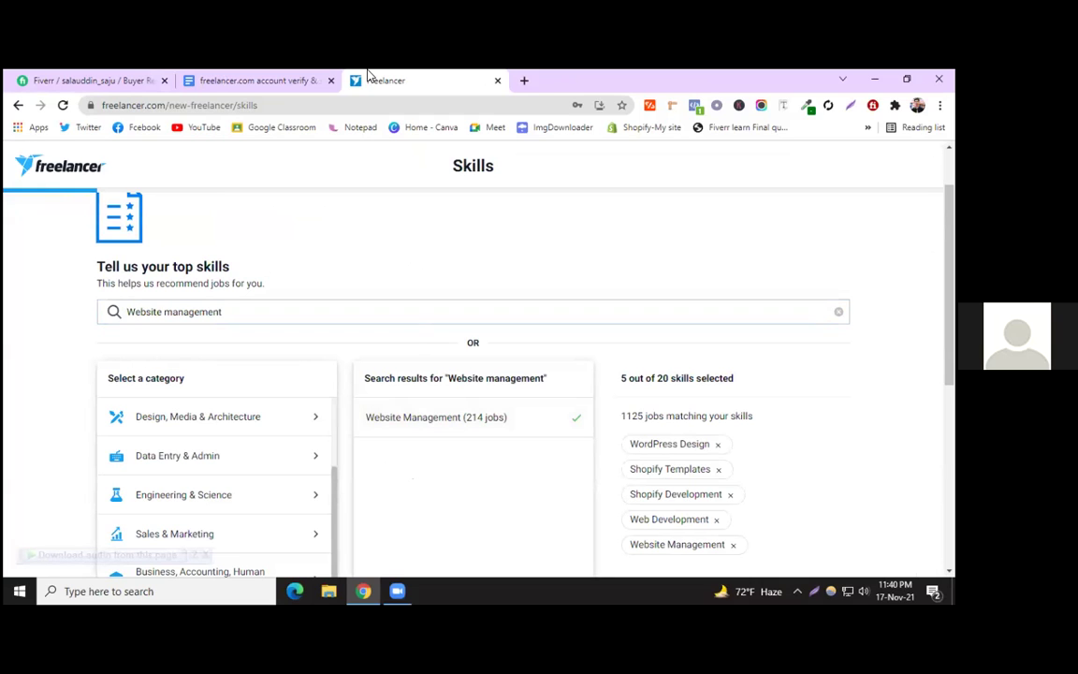
# Change the skill search to Web Services and select Website Design in the guide.
pyautogui.click(258, 80)
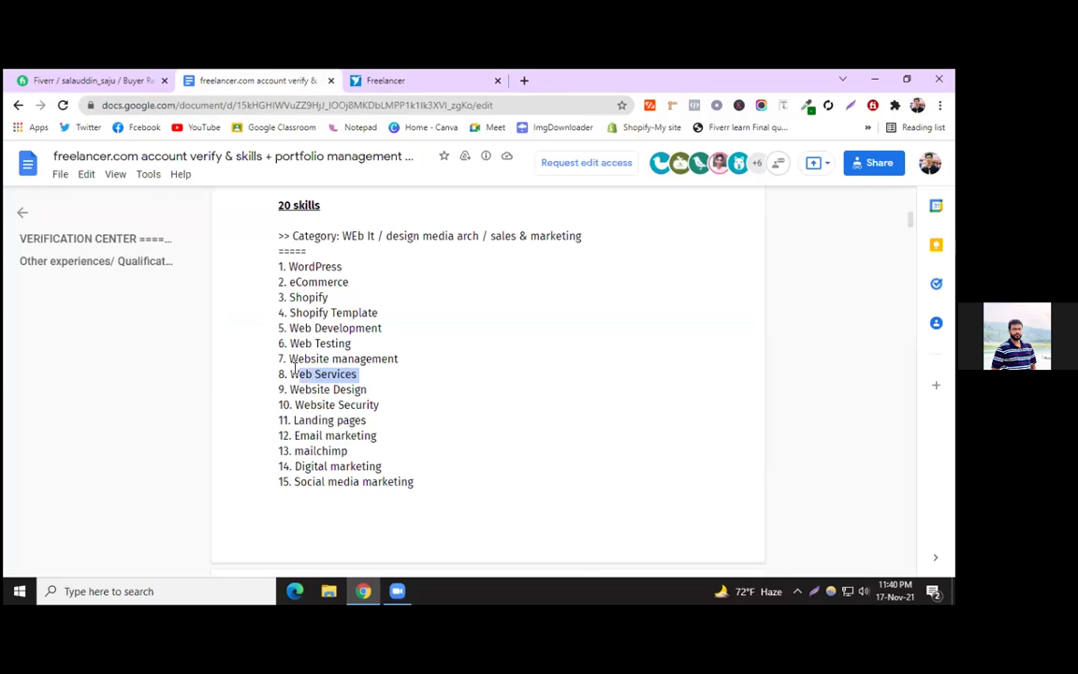
pyautogui.click(386, 81)
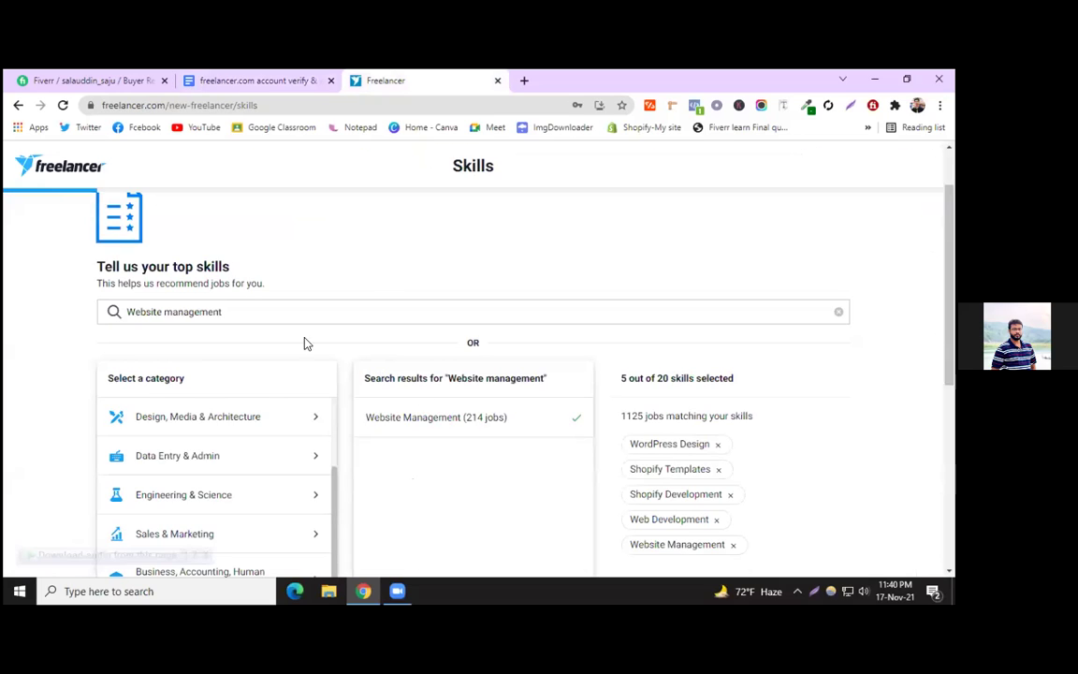
pyautogui.moveTo(225, 311); pyautogui.dragTo(142, 312)
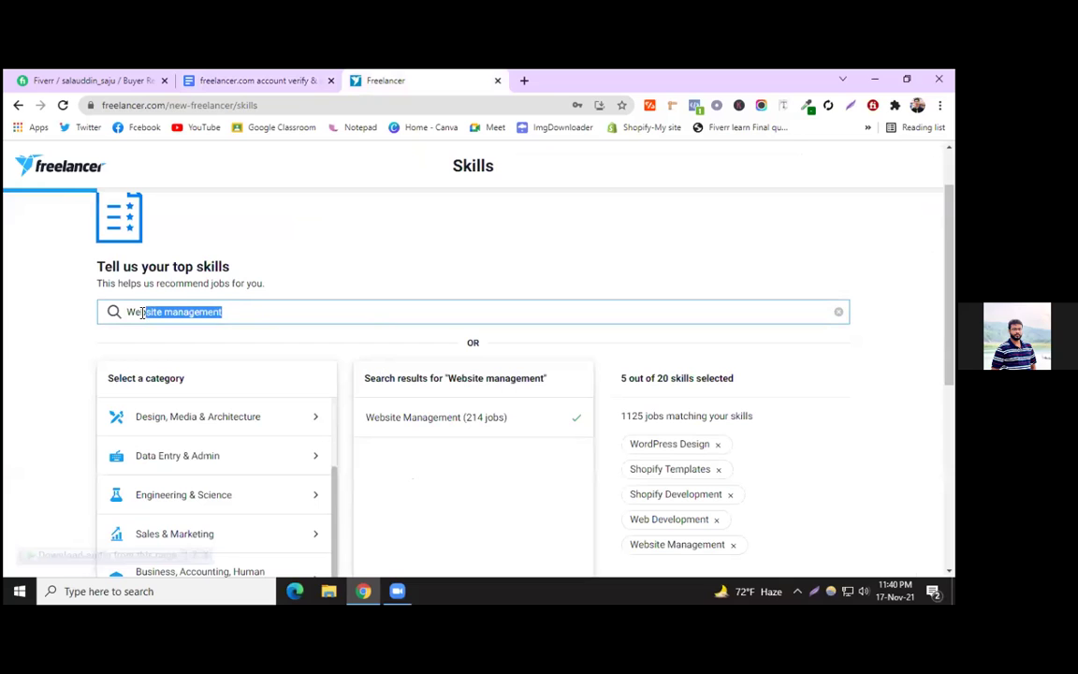
pyautogui.moveTo(142, 313); pyautogui.dragTo(128, 311)
pyautogui.write('Web Services')
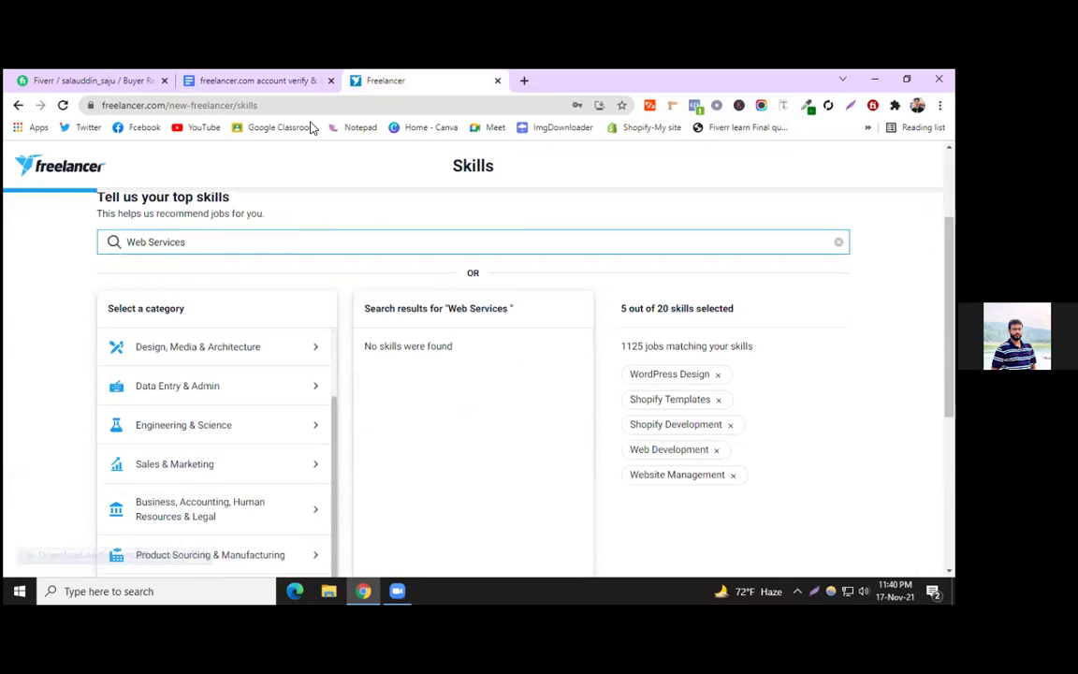
pyautogui.click(269, 83)
pyautogui.moveTo(369, 389); pyautogui.dragTo(291, 389)
pyautogui.hotkey('ctrl', 'c')
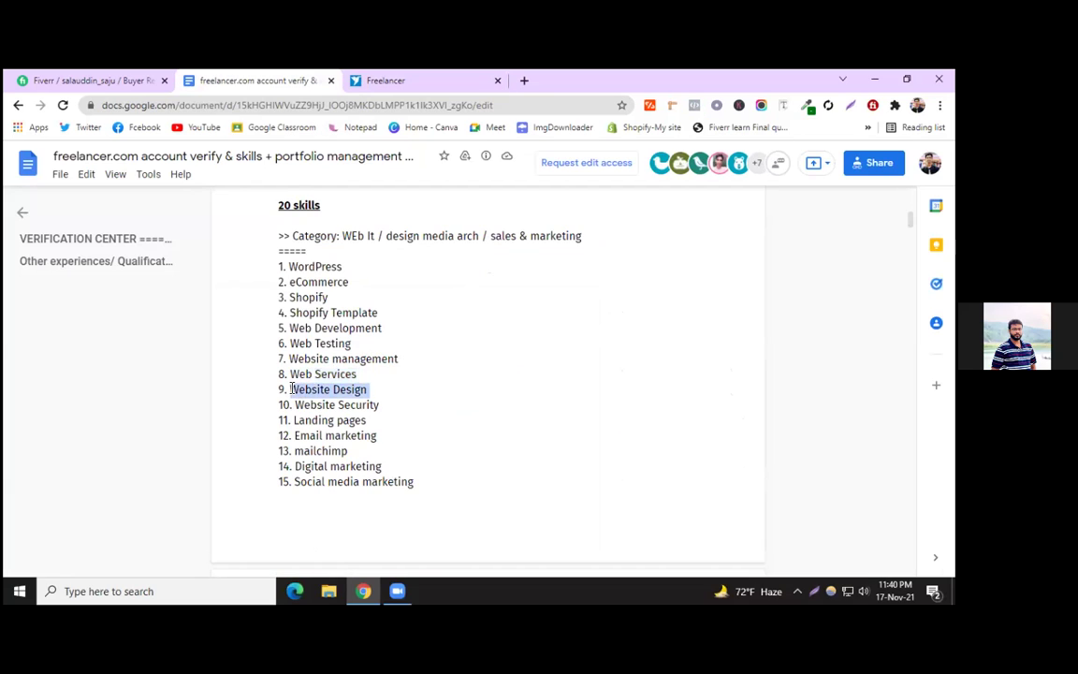
pyautogui.click(440, 78)
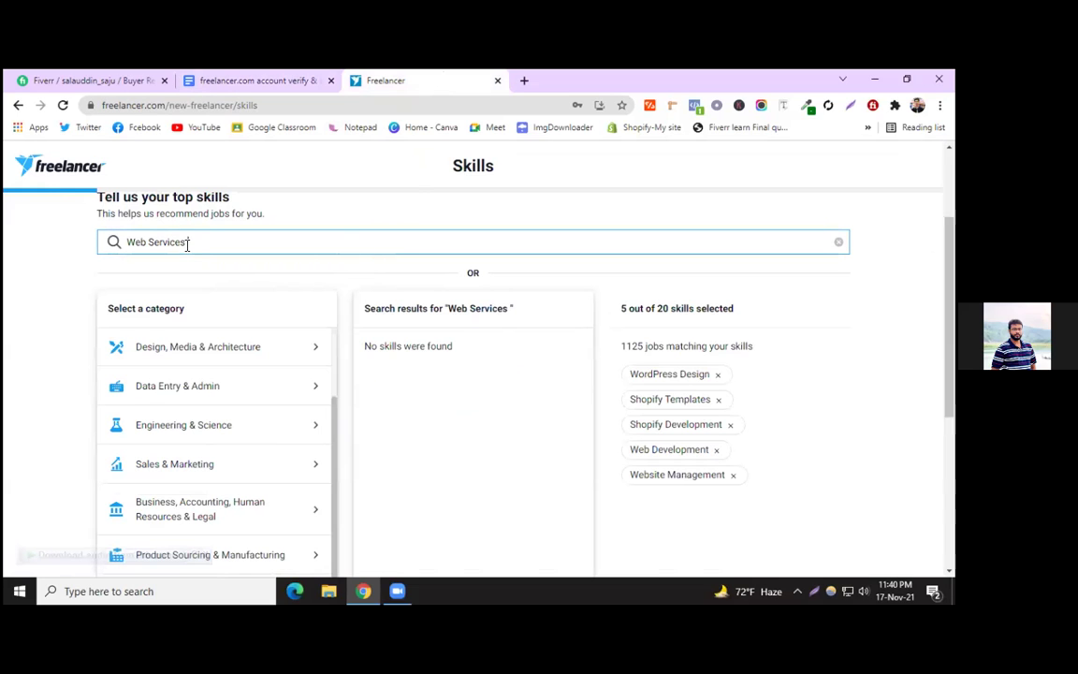
pyautogui.moveTo(186, 242); pyautogui.dragTo(109, 252)
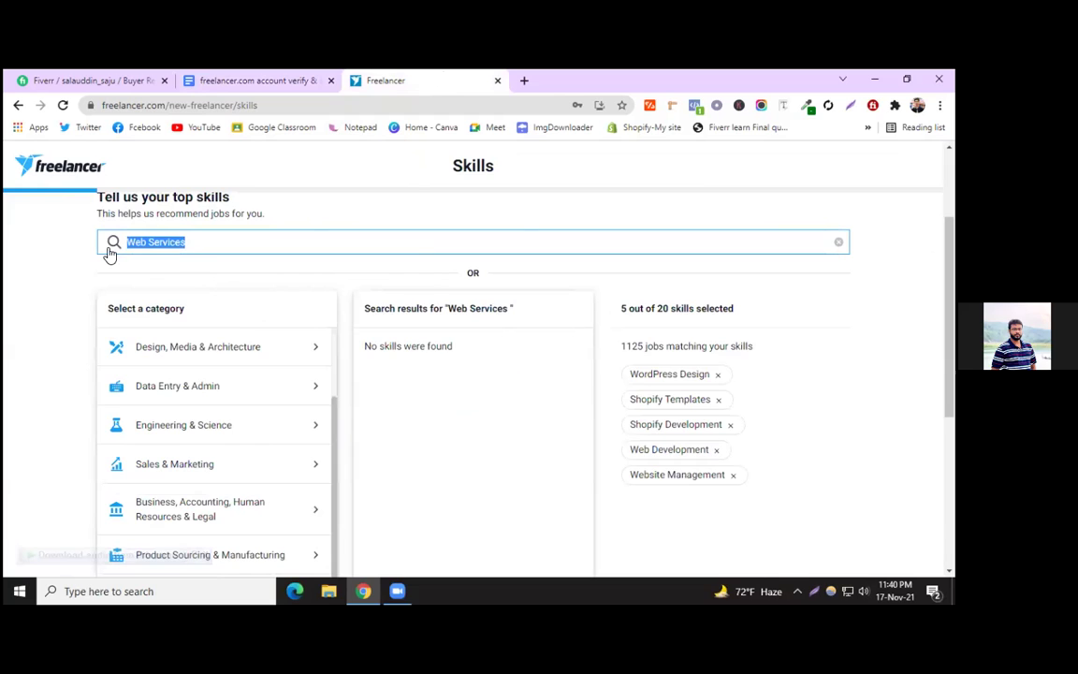
# Paste Website Design into the skill search, then shorten it to Website.
pyautogui.click(234, 81)
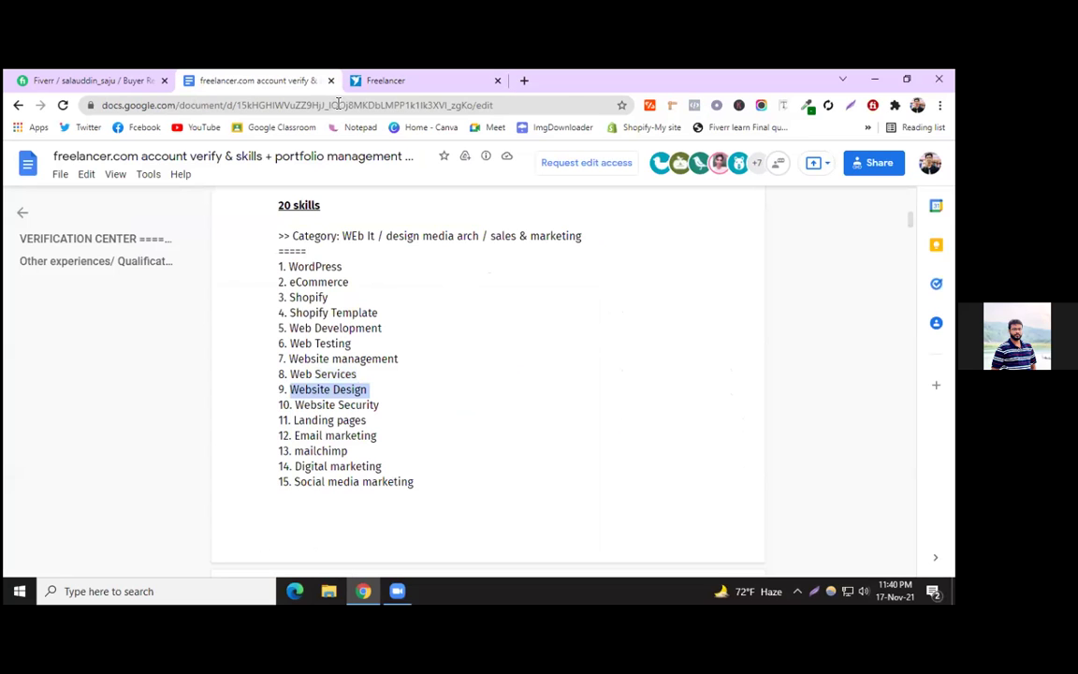
pyautogui.click(375, 80)
pyautogui.hotkey('ctrl', 'v')
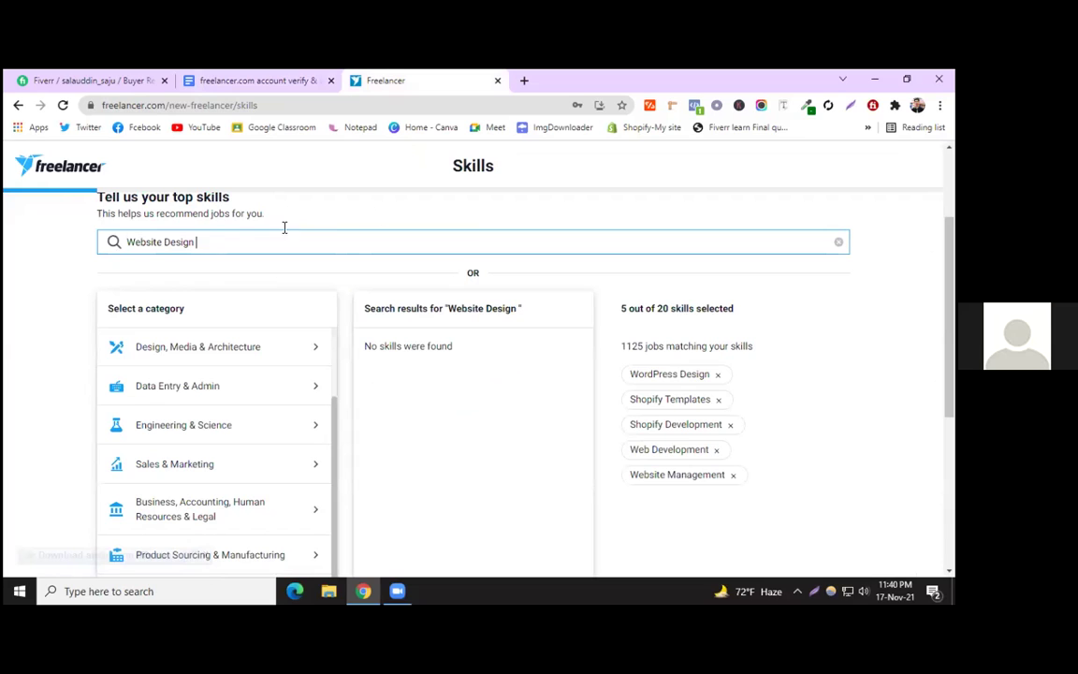
pyautogui.click(291, 78)
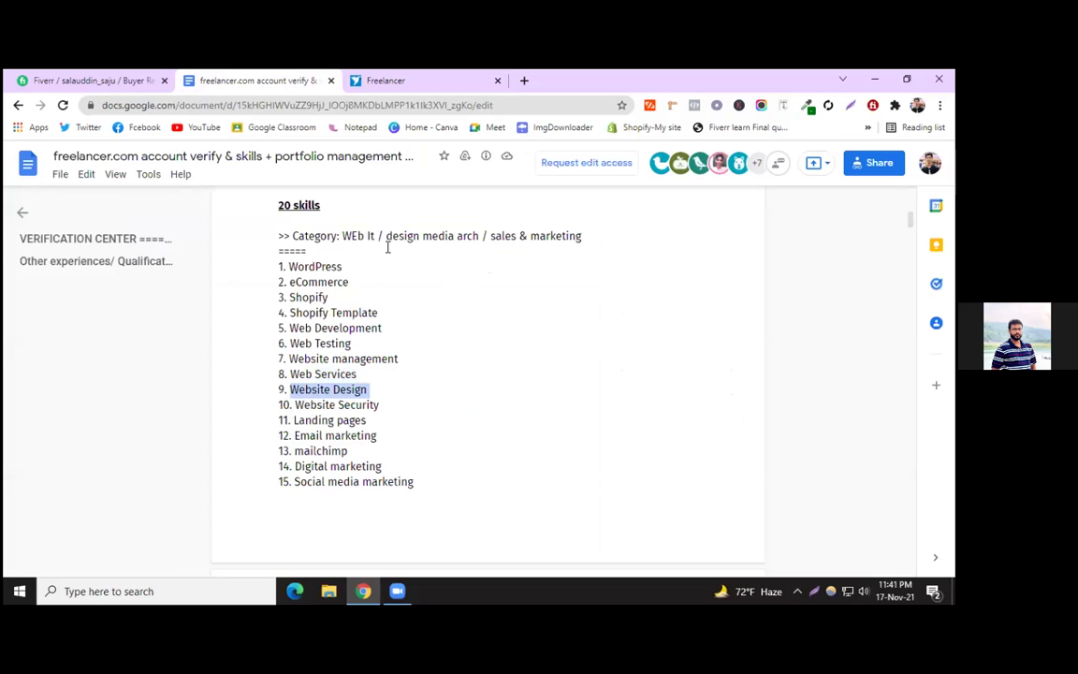
pyautogui.click(356, 79)
pyautogui.press('BackSpace')
pyautogui.press('BackSpace')
pyautogui.press('BackSpace')
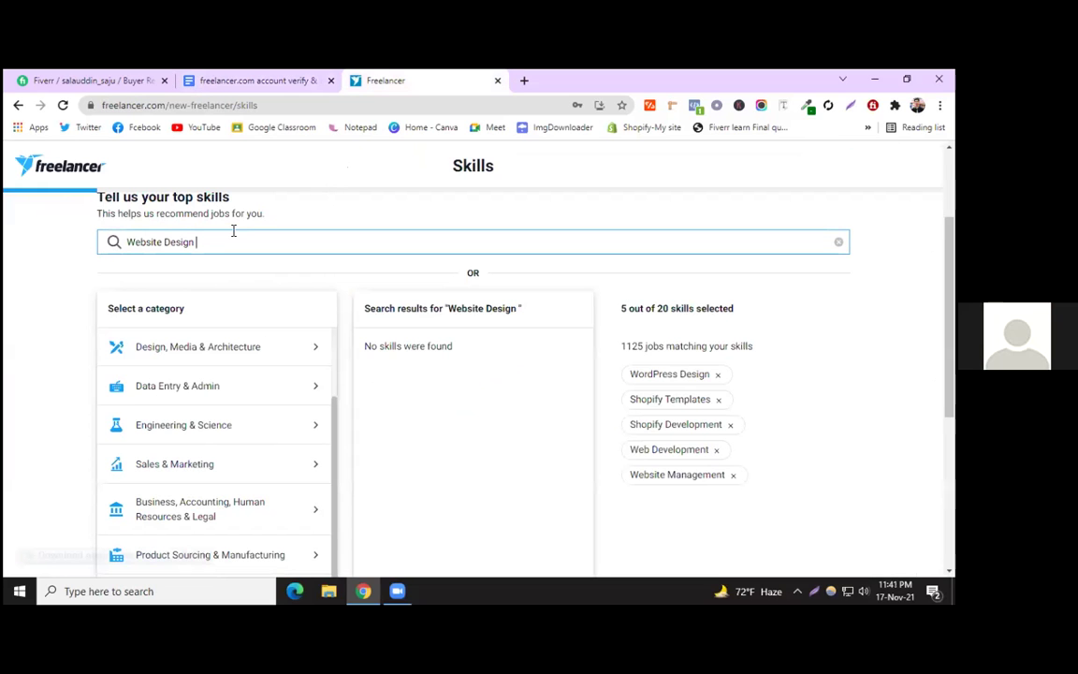
pyautogui.press('BackSpace')
pyautogui.press('BackSpace')
pyautogui.press('BackSpace')
pyautogui.press('BackSpace')
pyautogui.press('BackSpace')
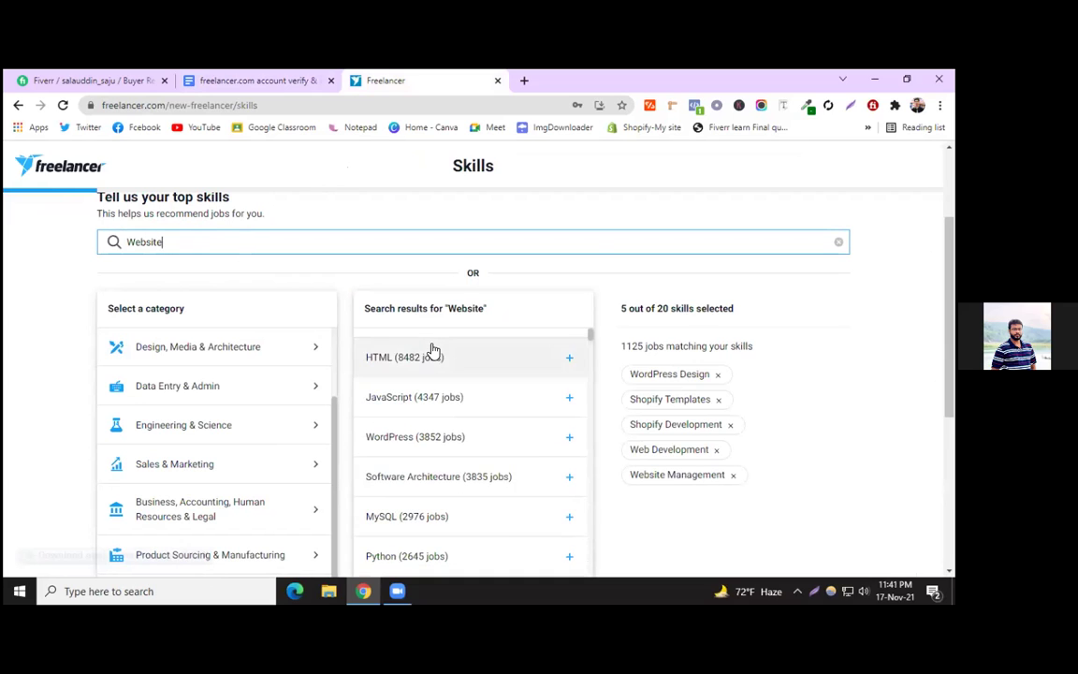
# Add Website Design, WordPress and SEO from the Website search results.
pyautogui.click(434, 398)
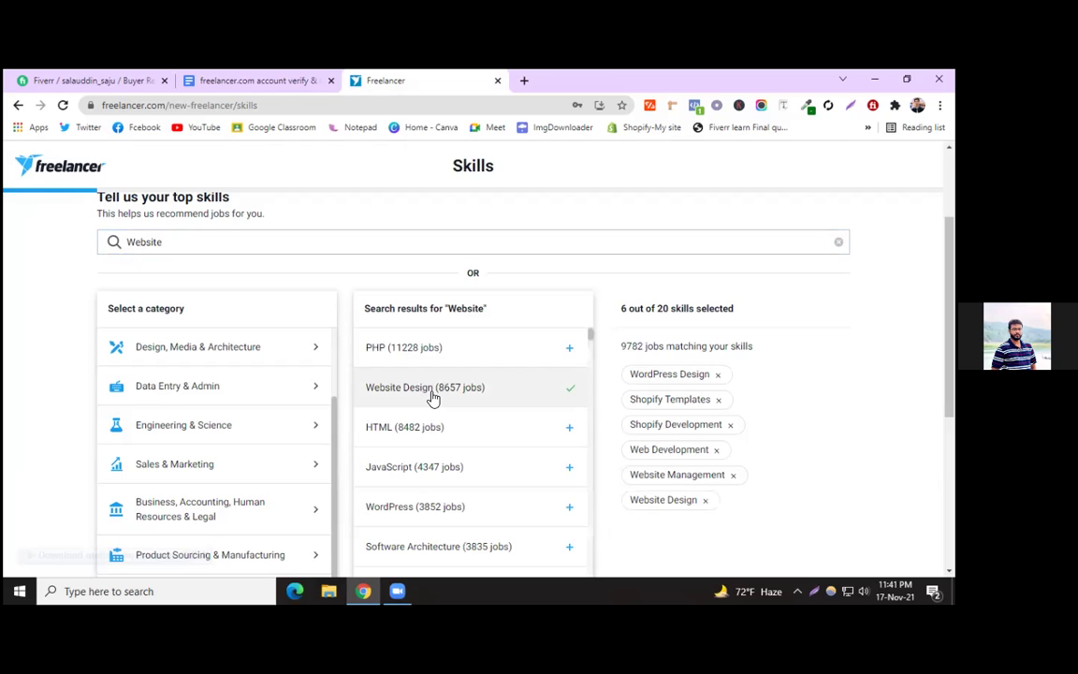
pyautogui.scroll(-1, 435, 430)
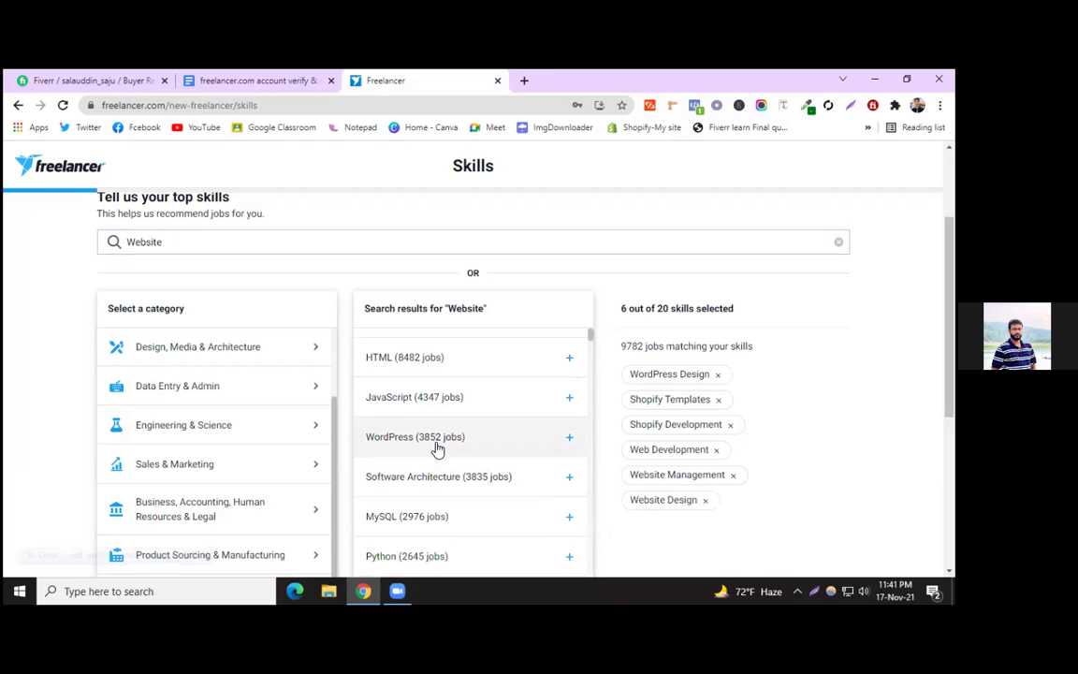
pyautogui.click(435, 444)
pyautogui.click(439, 436)
pyautogui.scroll(-1, 440, 432)
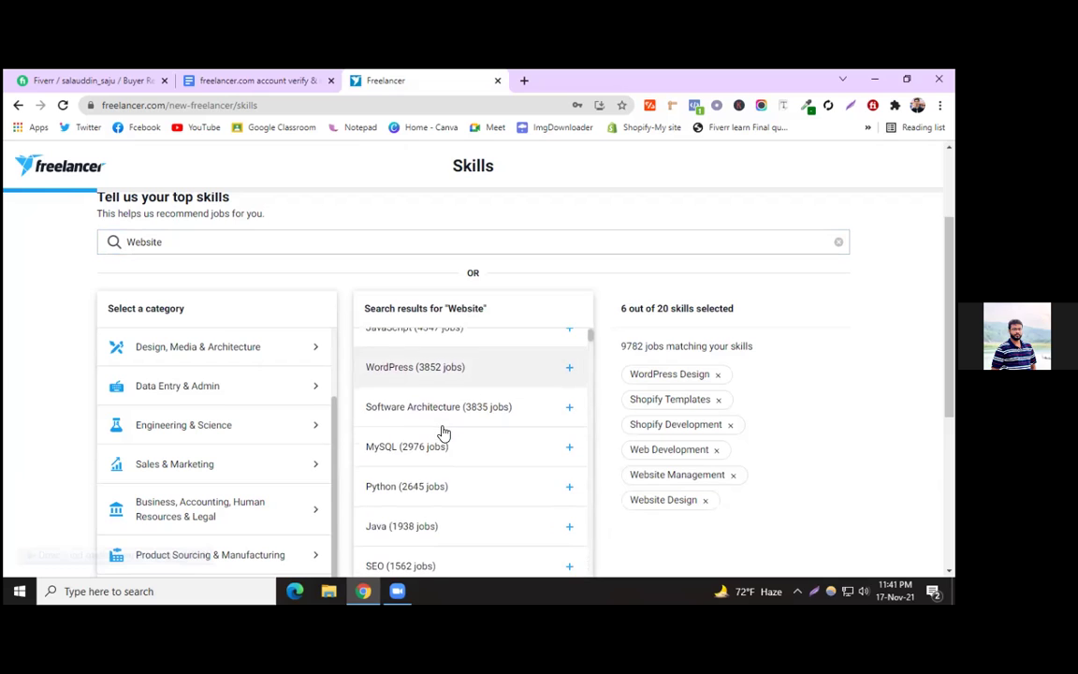
pyautogui.scroll(1, 444, 421)
pyautogui.click(440, 438)
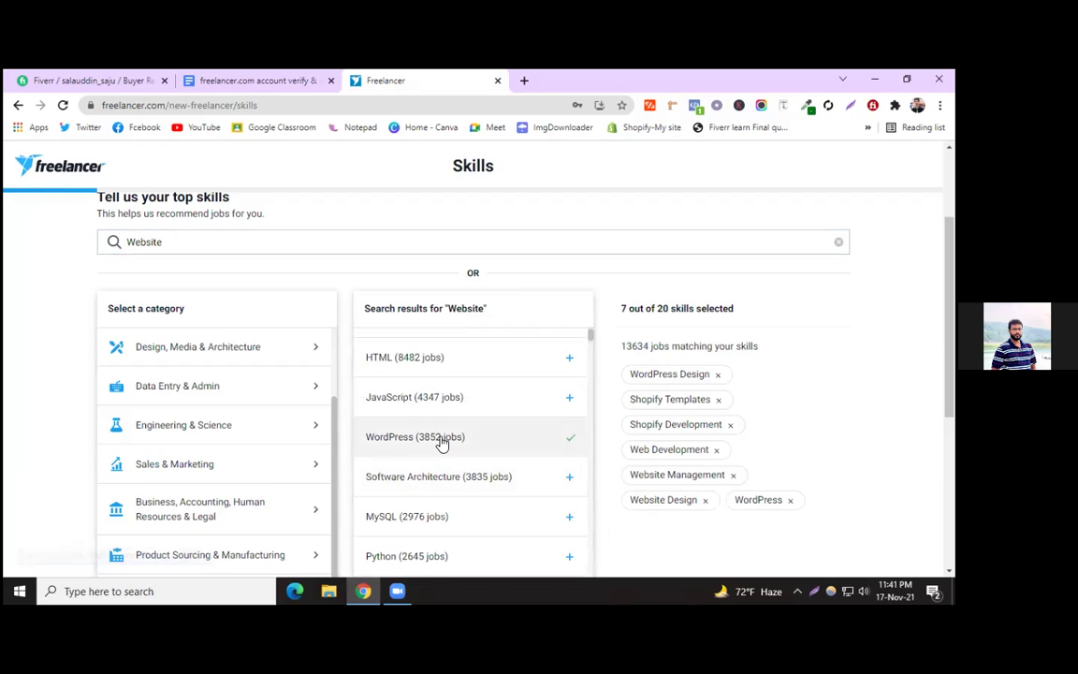
pyautogui.scroll(-1, 442, 441)
pyautogui.scroll(-3, 442, 443)
pyautogui.scroll(1, 441, 438)
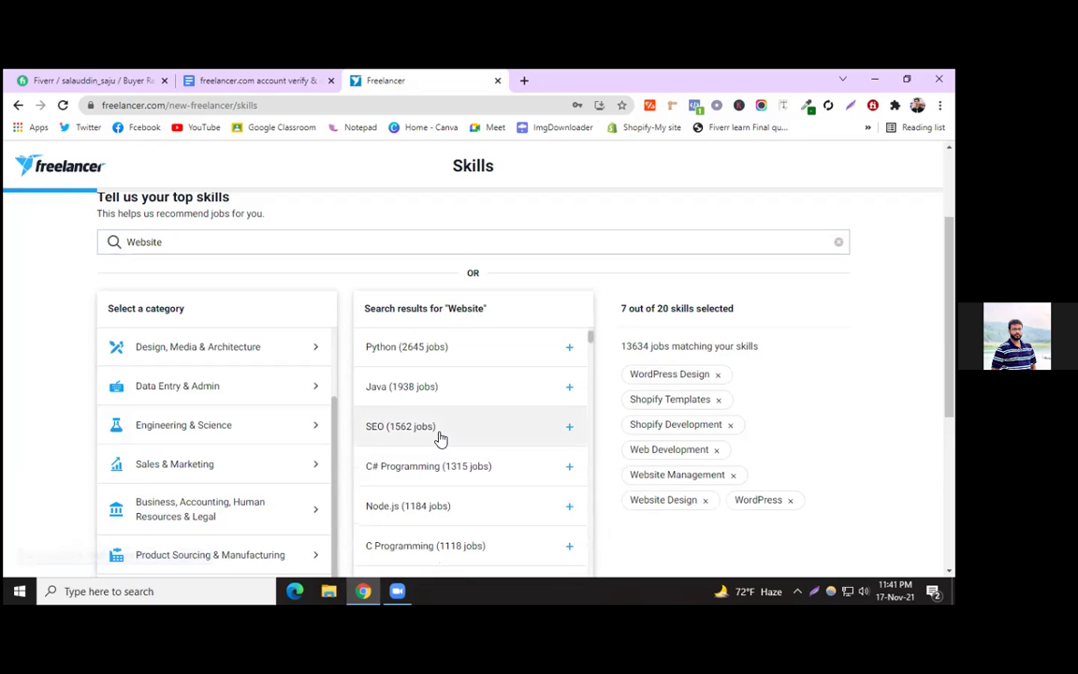
pyautogui.click(439, 438)
# Add eCommerce, Shopify and Web Hosting, reaching 11 of 20 skills.
pyautogui.scroll(-2, 440, 438)
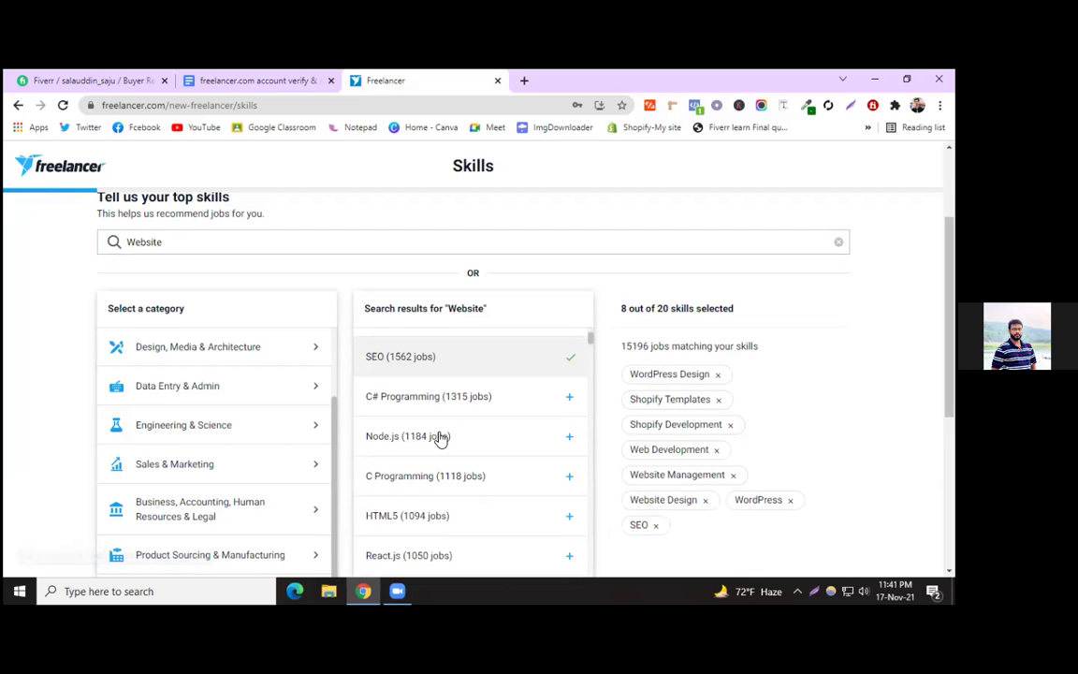
pyautogui.scroll(-3, 436, 414)
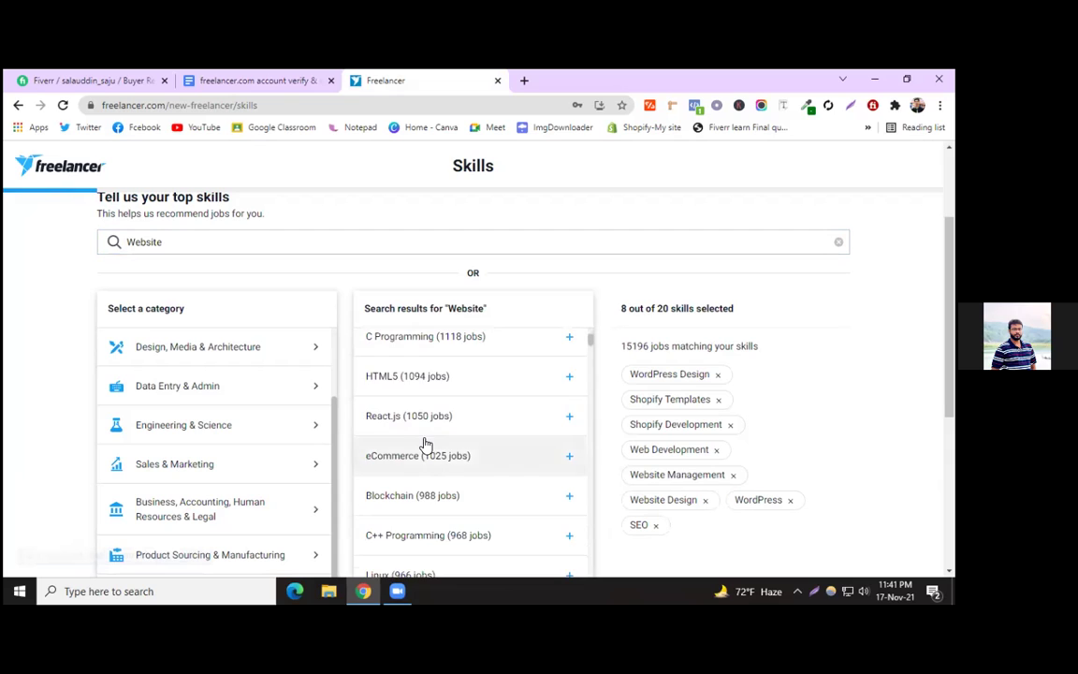
pyautogui.scroll(-2, 429, 393)
pyautogui.click(428, 401)
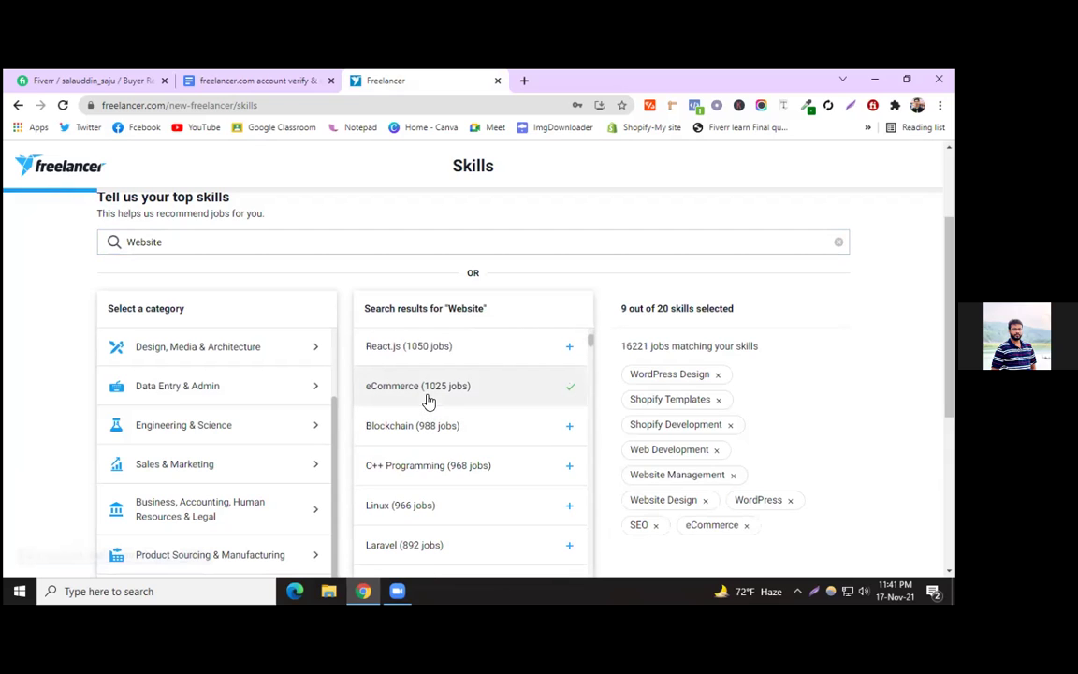
pyautogui.scroll(-6, 429, 401)
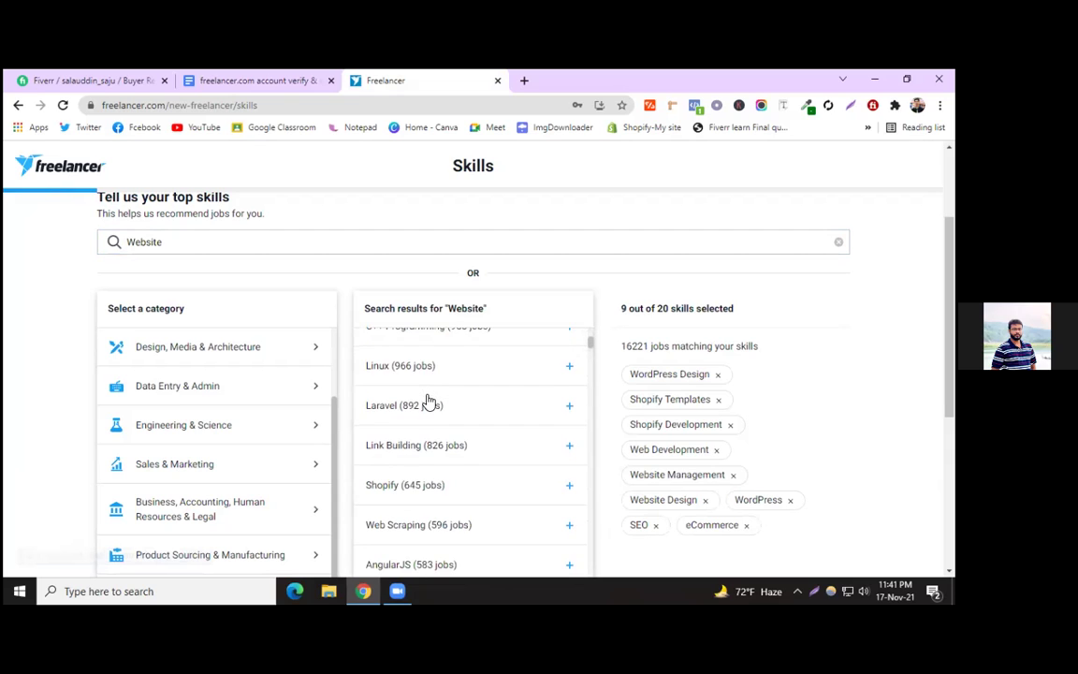
pyautogui.click(433, 348)
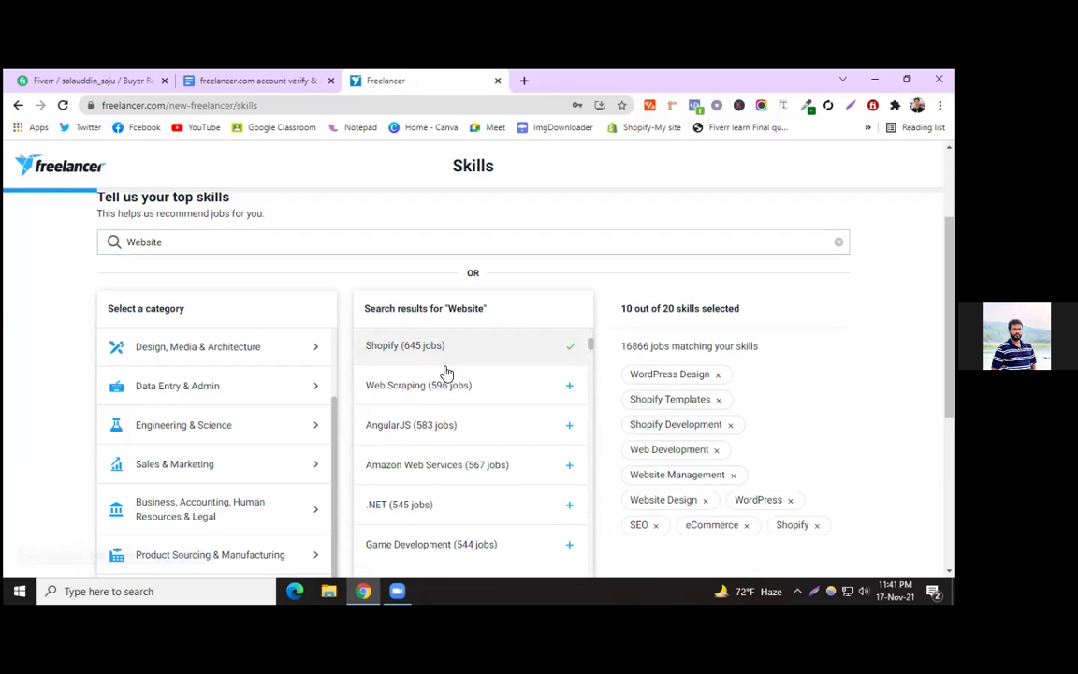
pyautogui.scroll(-4, 456, 443)
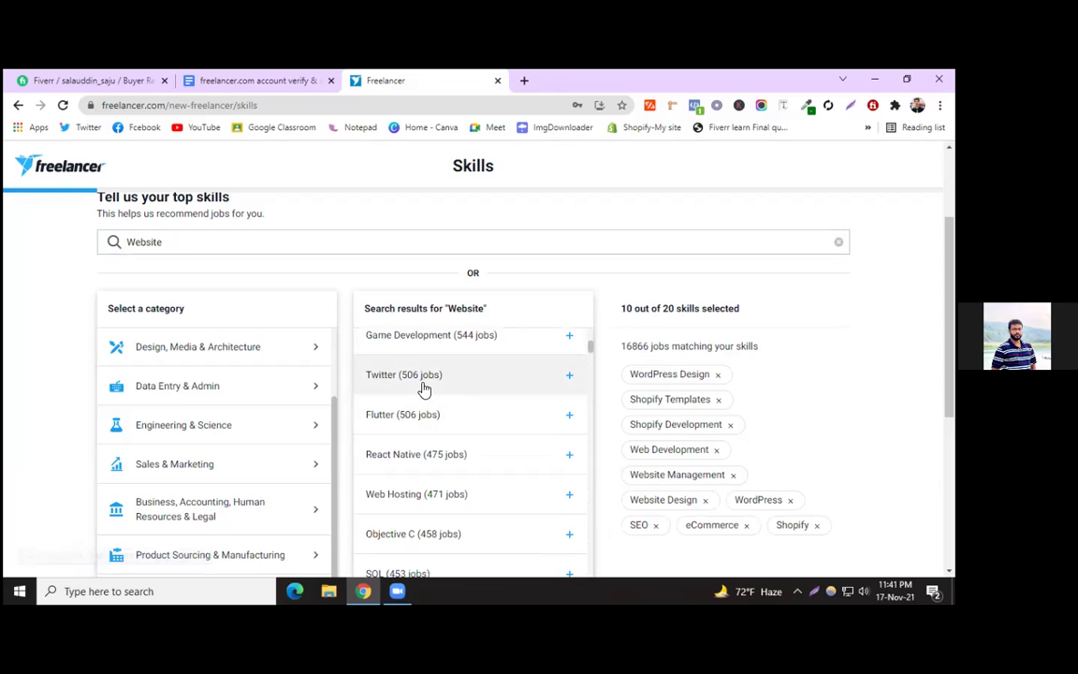
pyautogui.scroll(-2, 423, 390)
pyautogui.scroll(4, 421, 389)
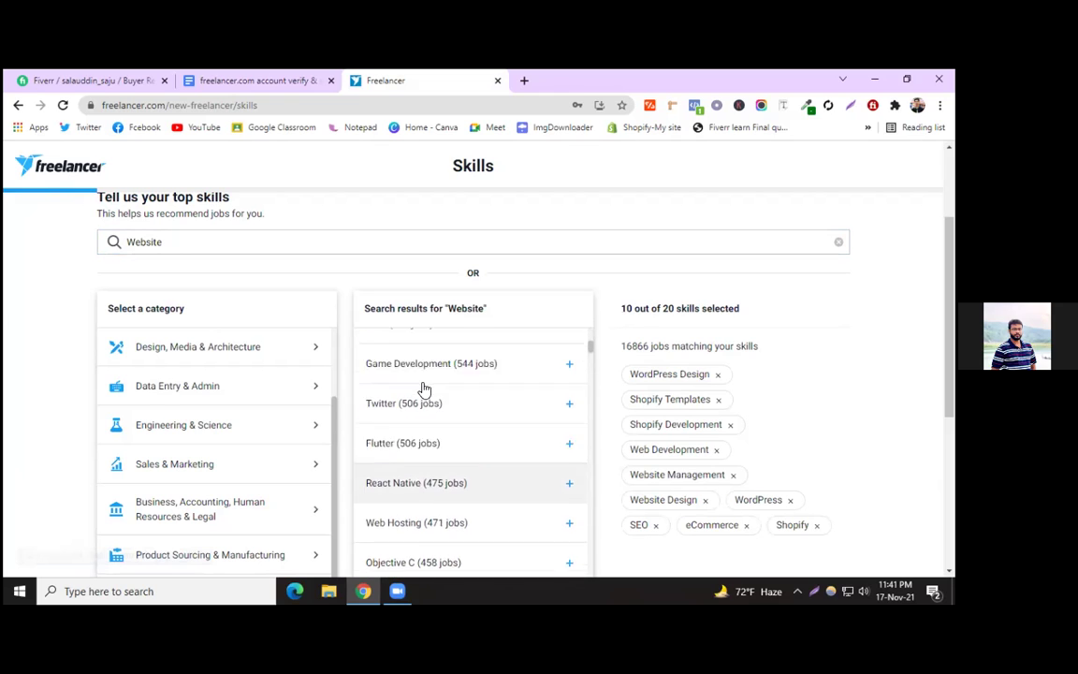
pyautogui.scroll(2, 416, 443)
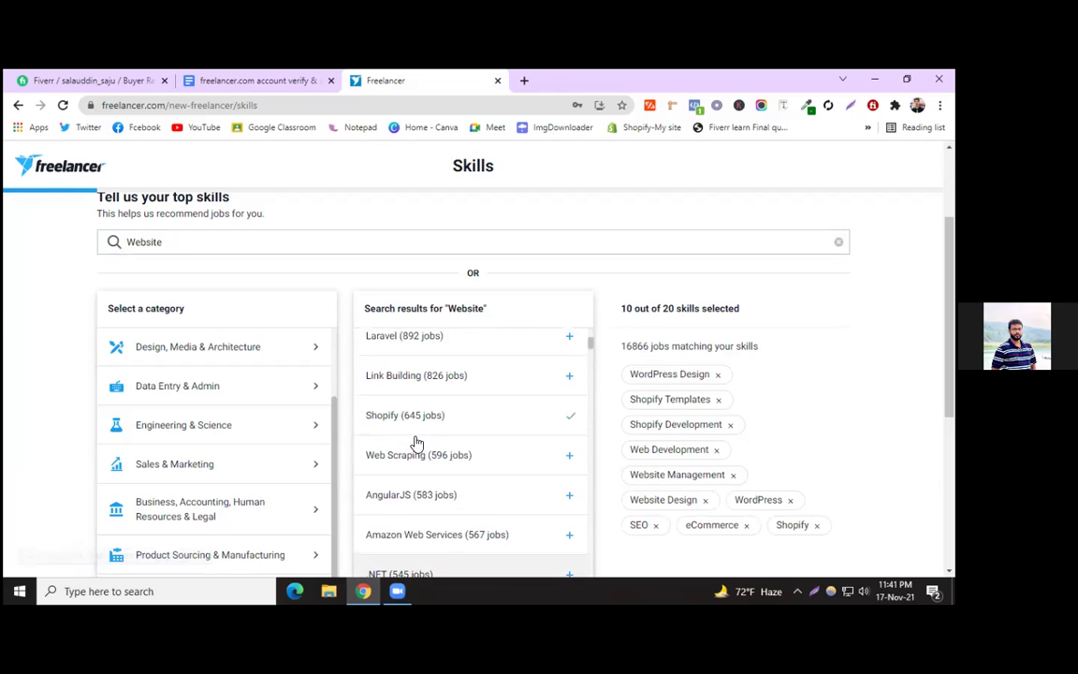
pyautogui.scroll(-4, 413, 449)
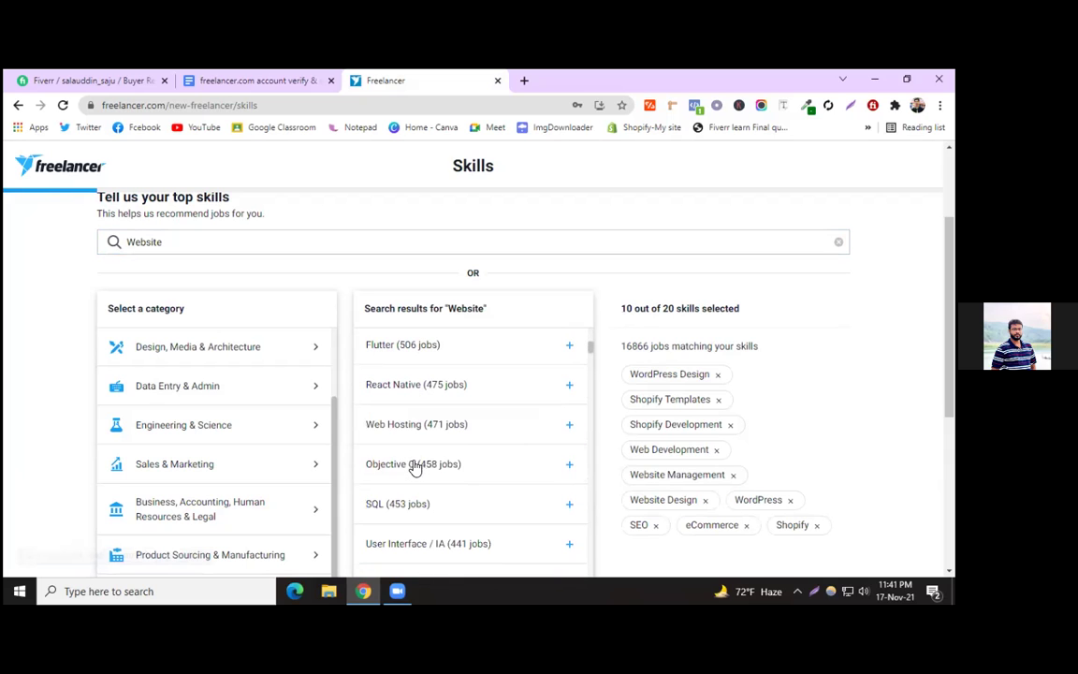
pyautogui.click(405, 433)
pyautogui.scroll(-3, 405, 433)
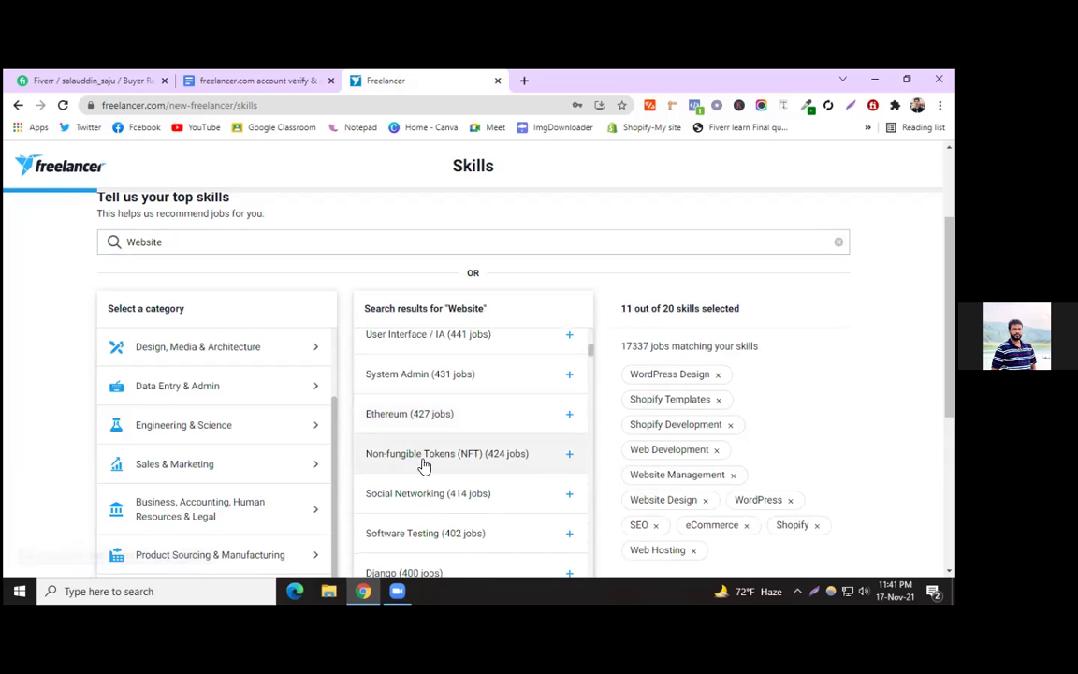
pyautogui.scroll(-1, 423, 485)
pyautogui.scroll(-2, 421, 484)
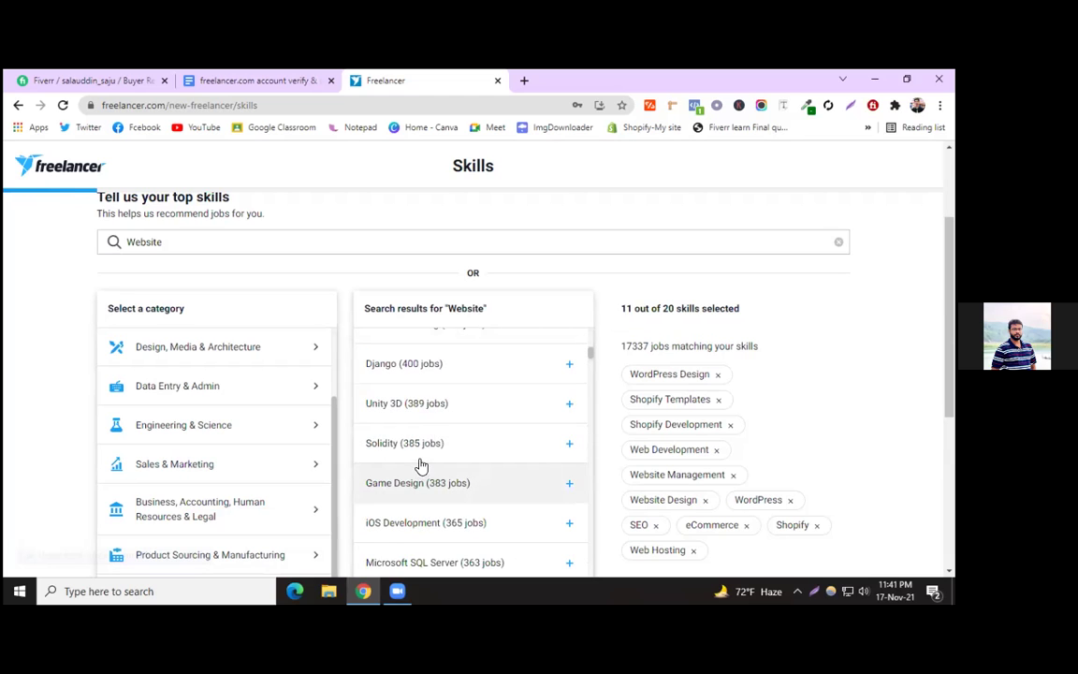
pyautogui.scroll(-1, 800, 402)
pyautogui.scroll(-2, 800, 405)
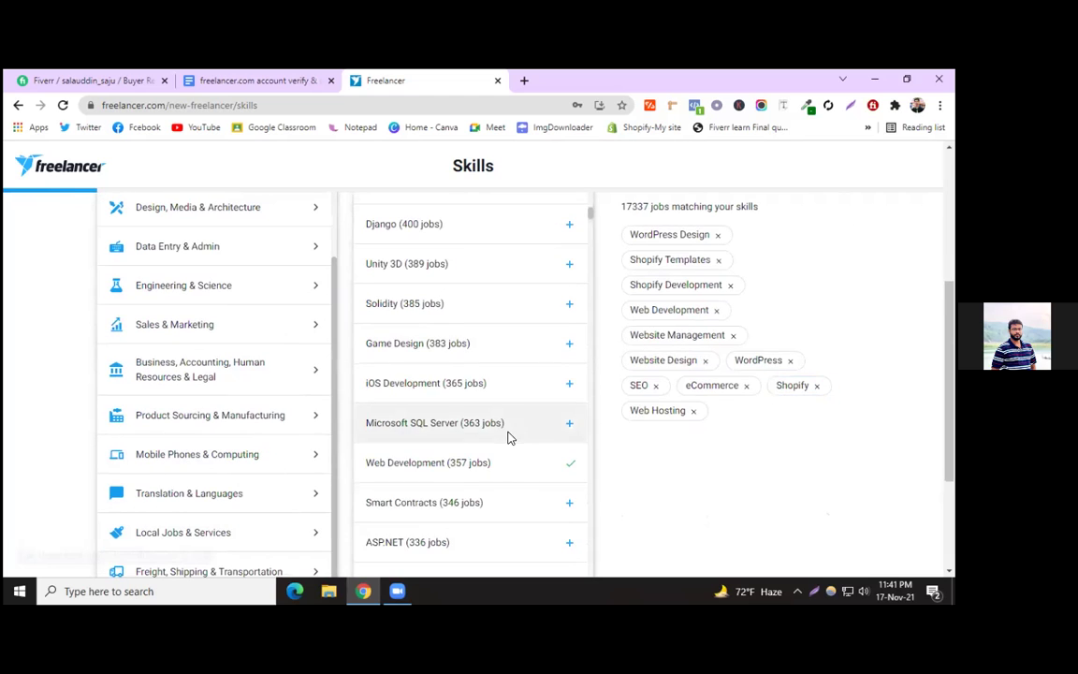
pyautogui.scroll(-1, 424, 409)
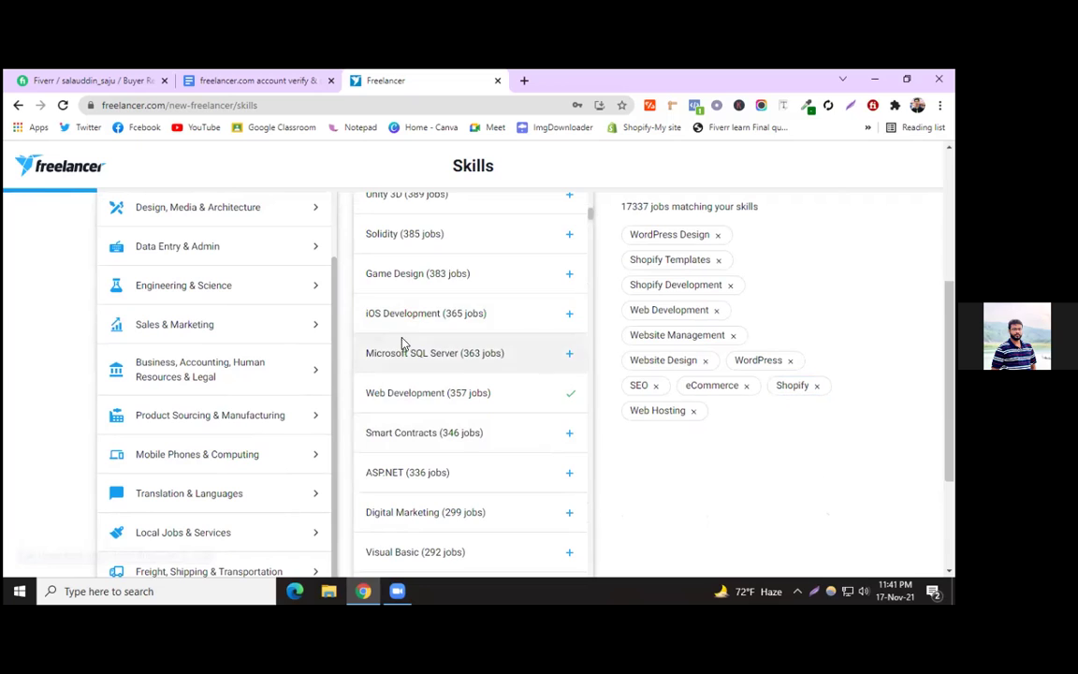
pyautogui.scroll(5, 472, 323)
pyautogui.click(249, 79)
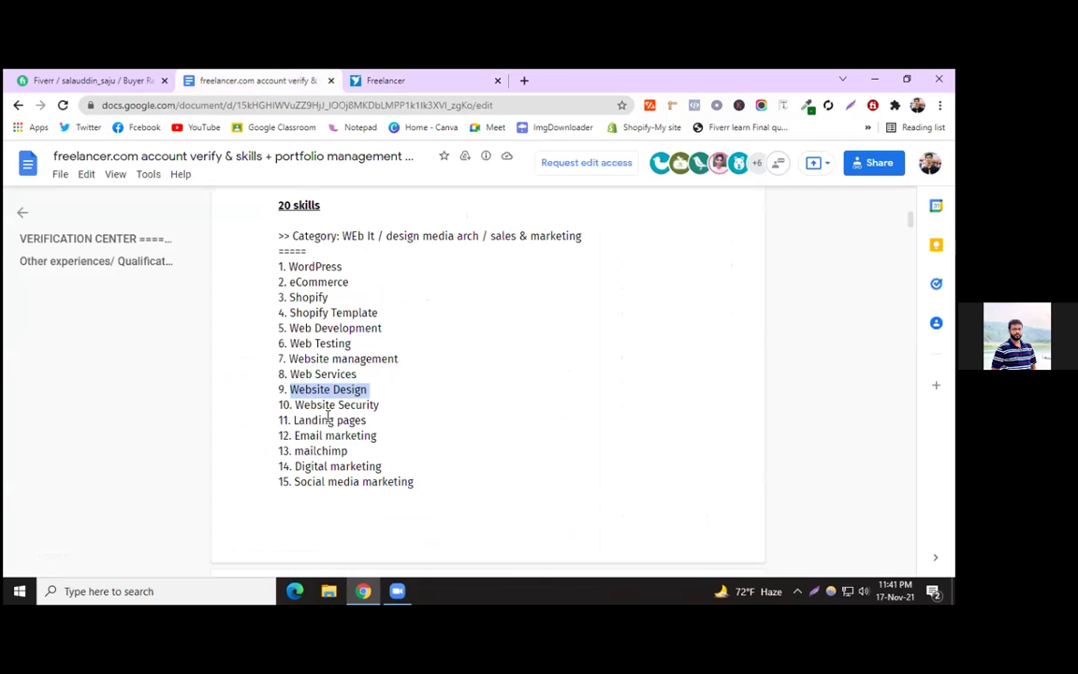
# Search skills for Website Security copied from the guide, which finds no match.
pyautogui.click(381, 405)
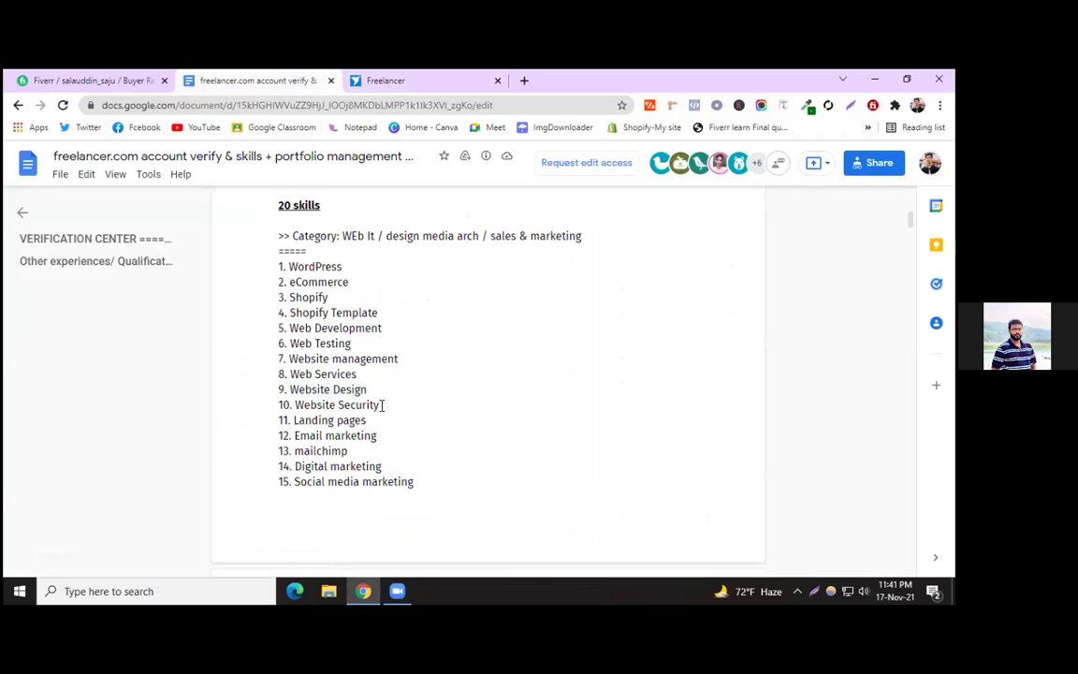
pyautogui.moveTo(381, 404); pyautogui.dragTo(295, 403)
pyautogui.hotkey('ctrl', 'c')
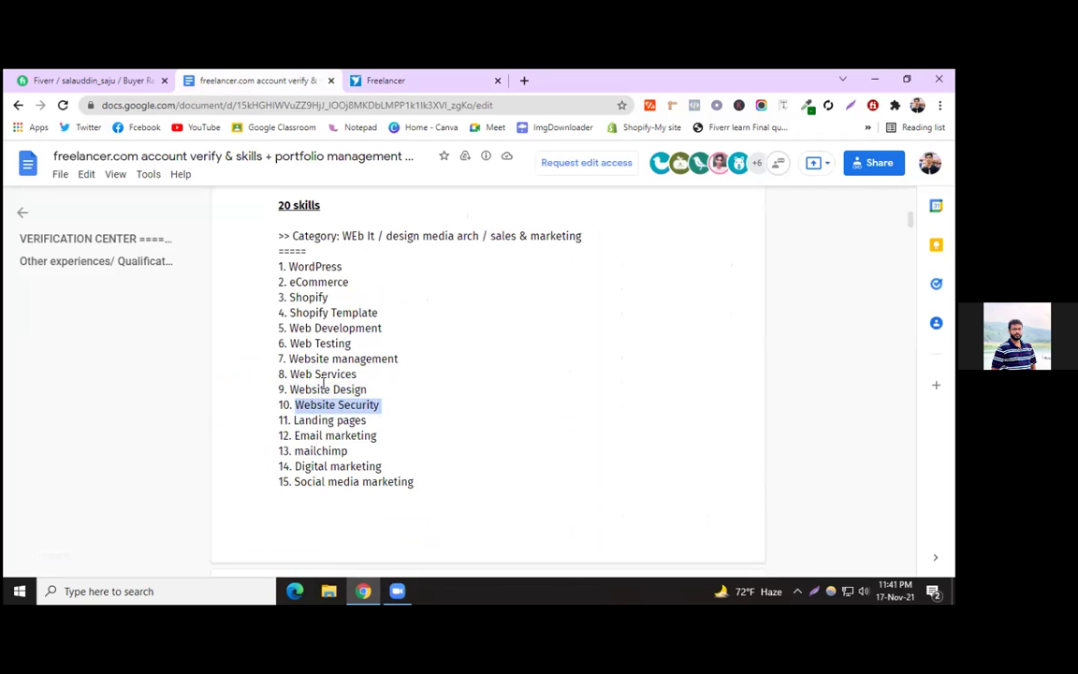
pyautogui.click(450, 80)
pyautogui.scroll(12, 445, 292)
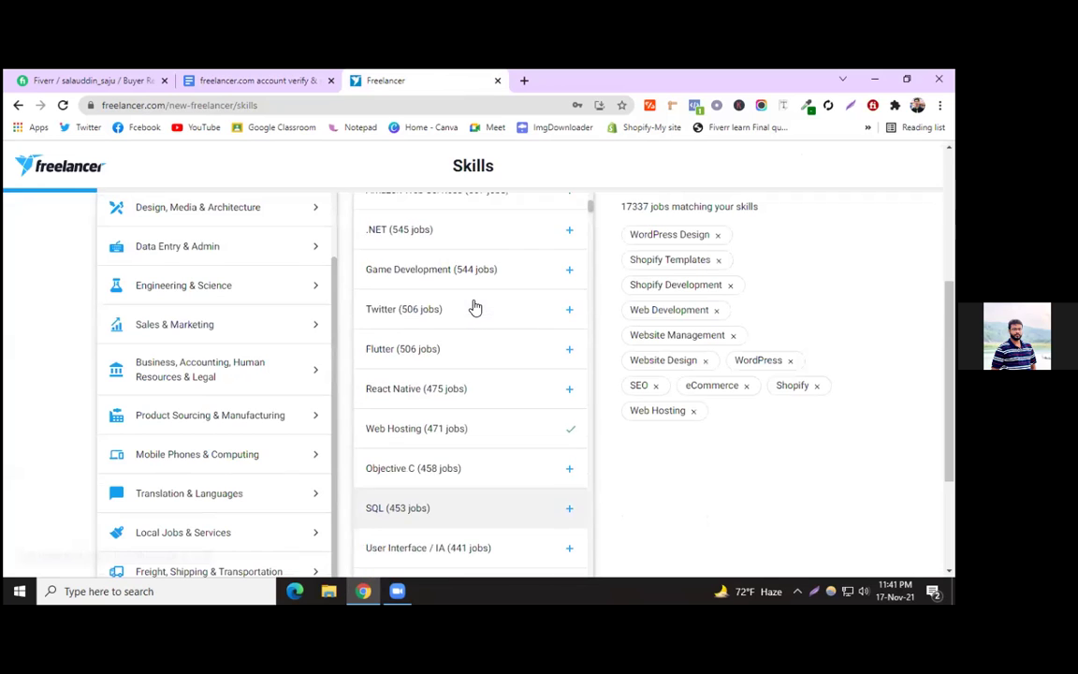
pyautogui.moveTo(165, 381); pyautogui.dragTo(128, 381)
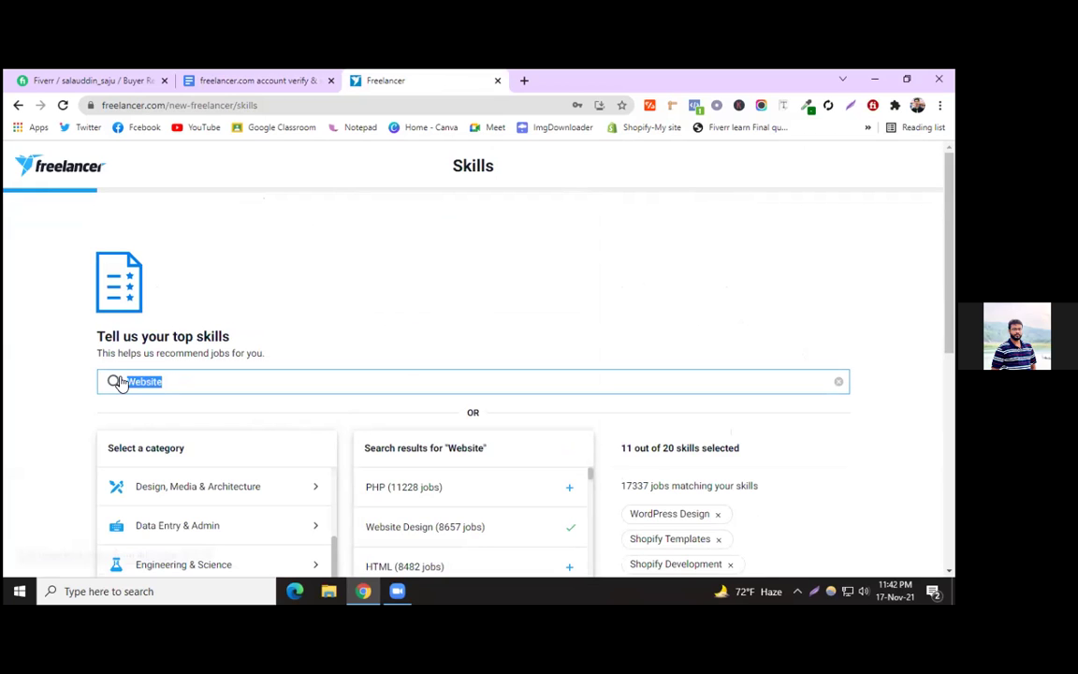
pyautogui.hotkey('ctrl', 'v')
pyautogui.click(241, 77)
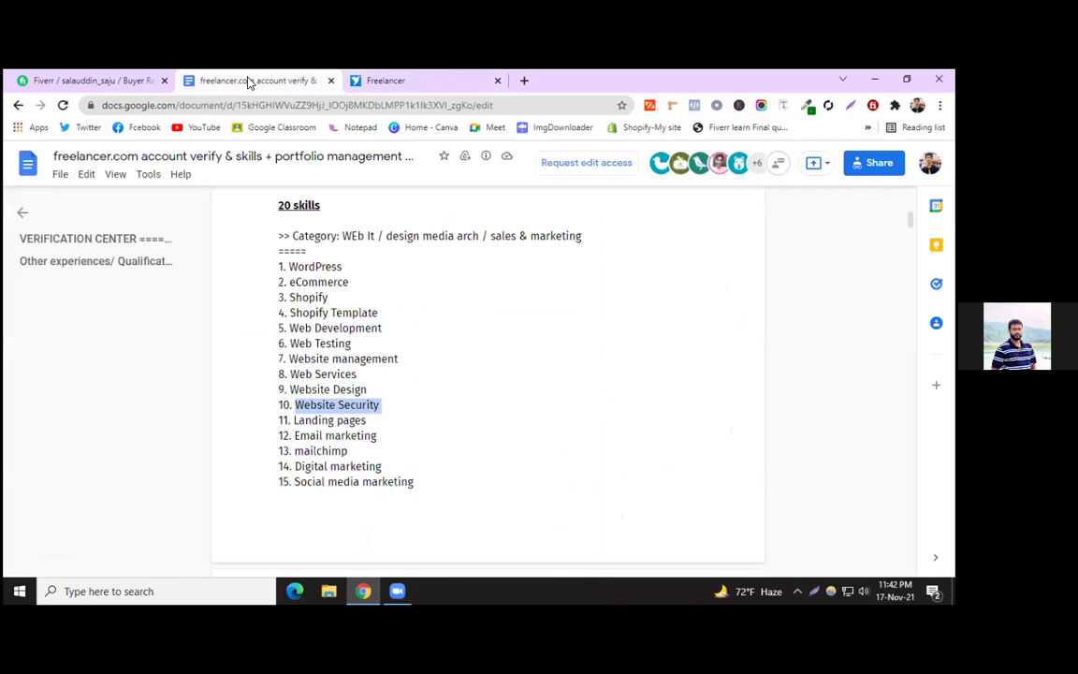
pyautogui.click(397, 80)
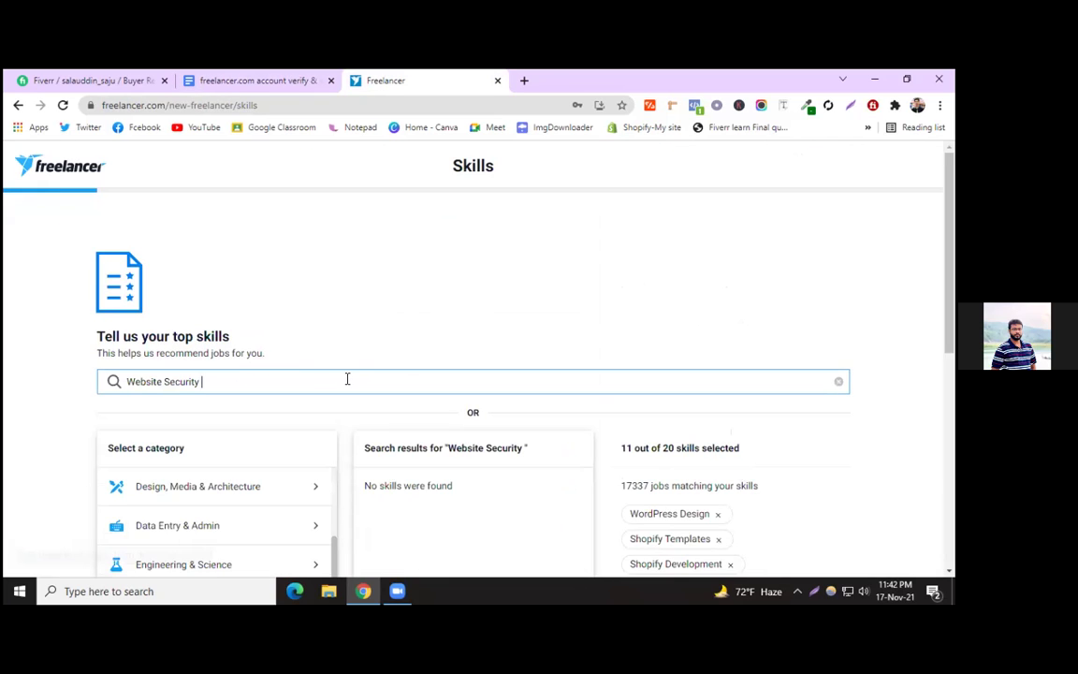
pyautogui.scroll(-3, 498, 421)
# Replace the search with Landing pages copied from the guide, returning Landing Pages.
pyautogui.click(299, 79)
pyautogui.moveTo(367, 420); pyautogui.dragTo(294, 421)
pyautogui.hotkey('ctrl', 'c')
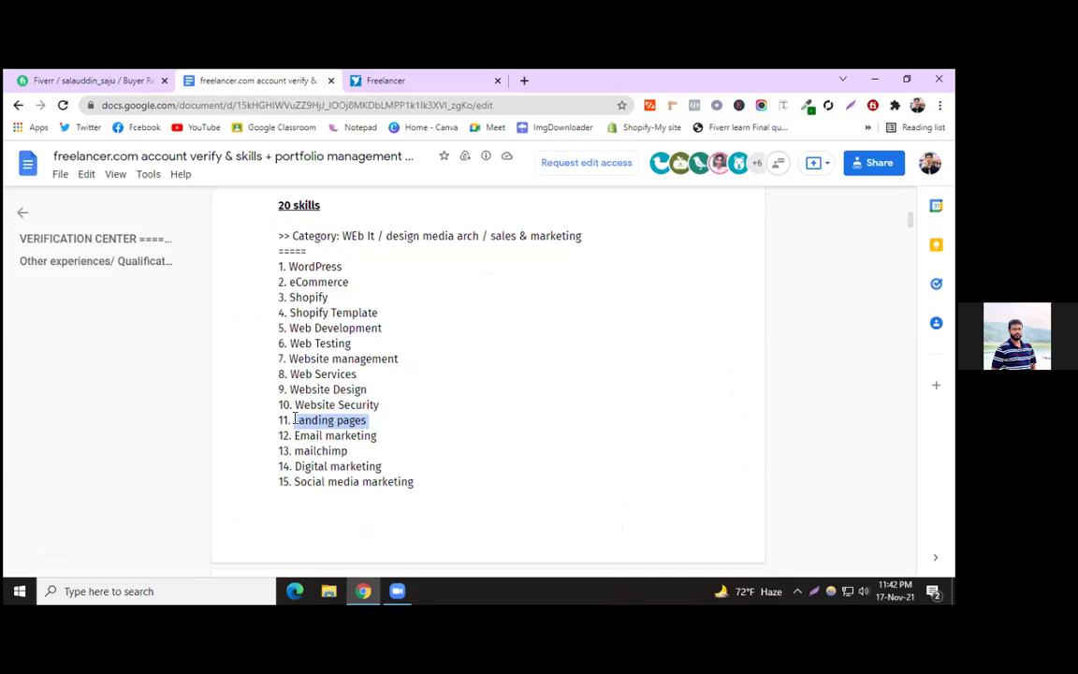
pyautogui.click(384, 80)
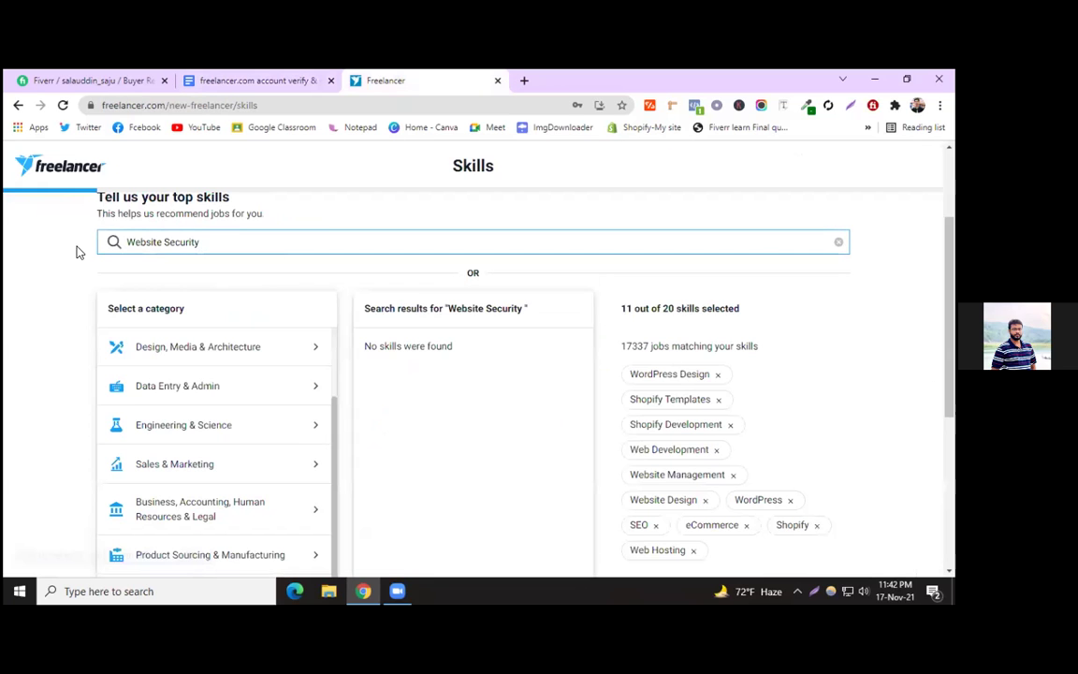
pyautogui.hotkey('ctrl', 'a')
pyautogui.hotkey('ctrl', 'v')
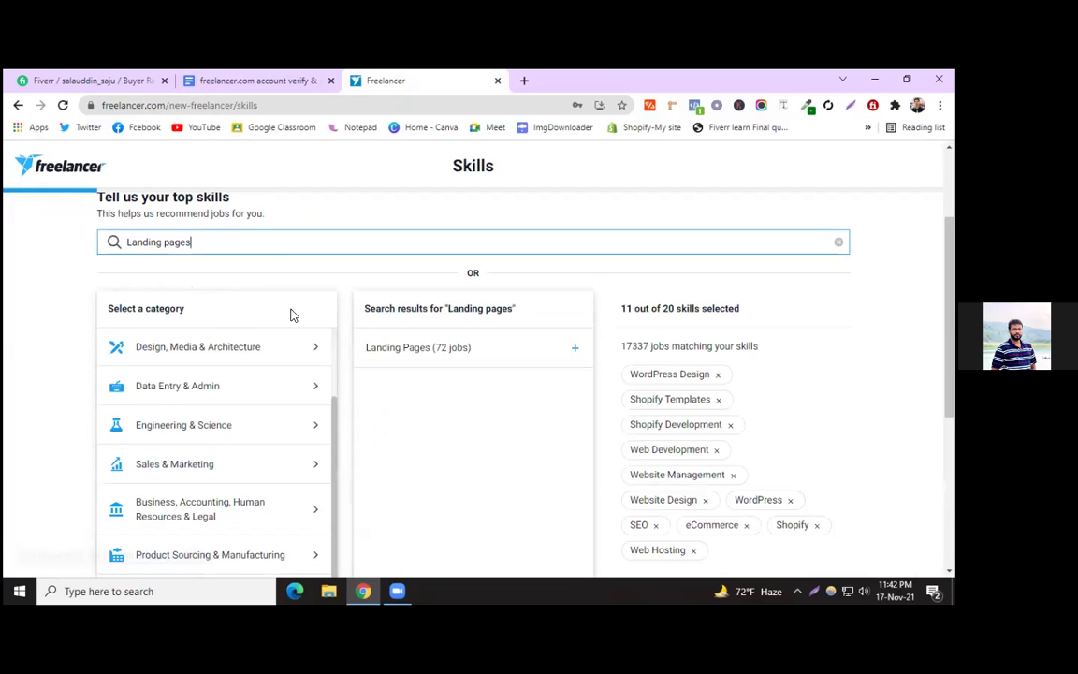
# Add Landing Pages and Email Marketing to the selected skills, using names copied from the Google Docs list.
pyautogui.click(426, 363)
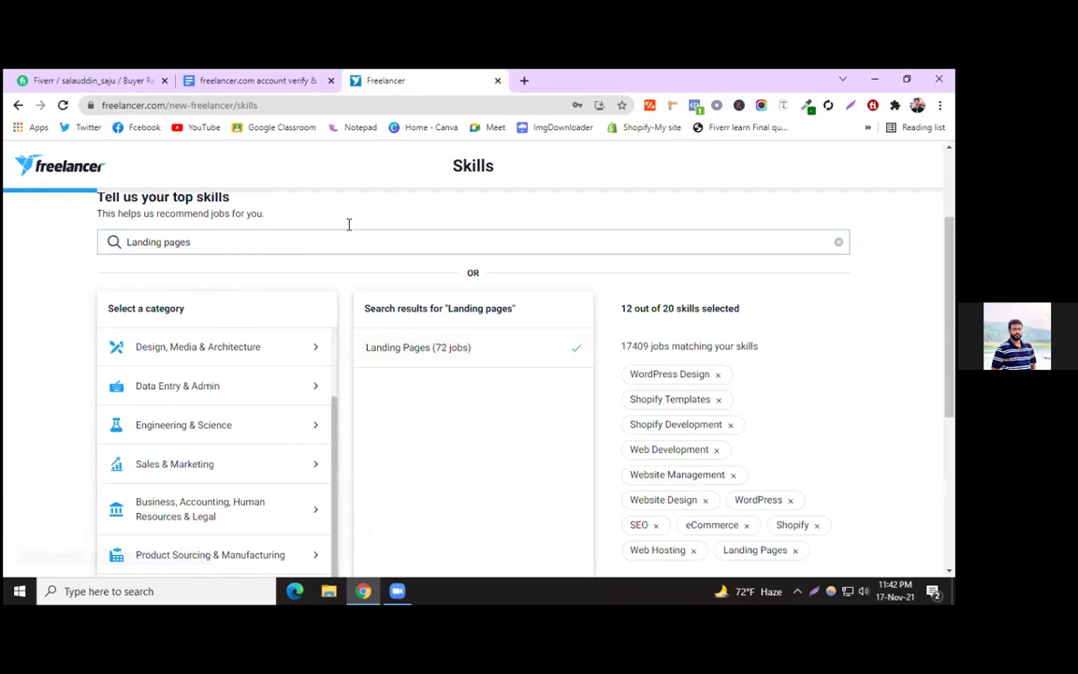
pyautogui.click(284, 81)
pyautogui.moveTo(377, 435); pyautogui.dragTo(296, 437)
pyautogui.hotkey('ctrl', 'c')
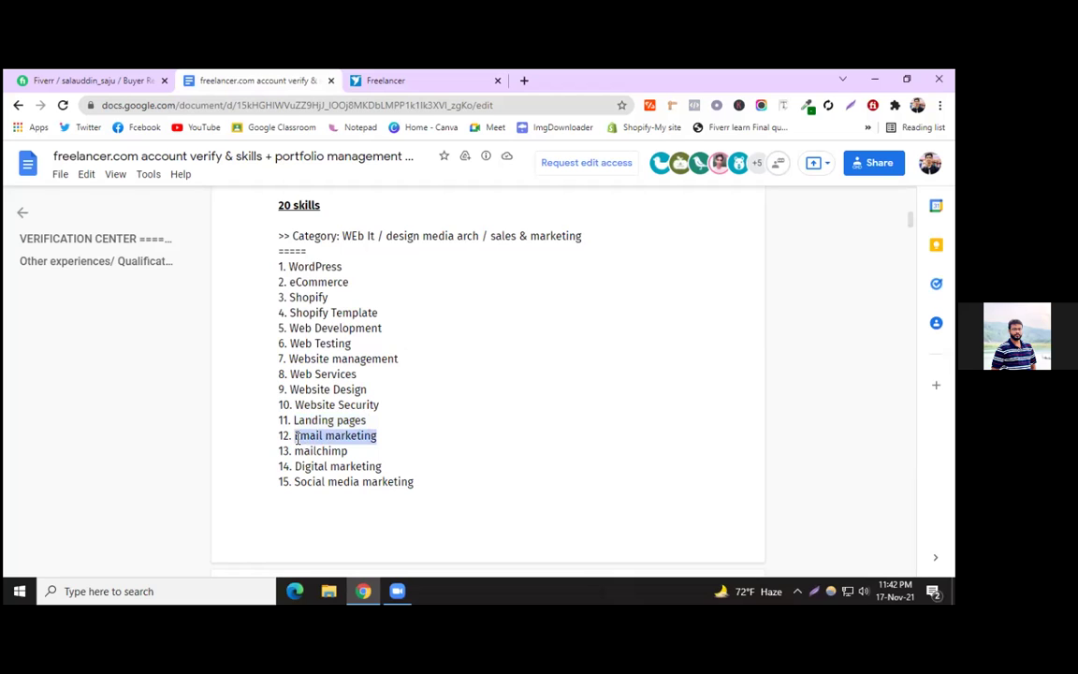
pyautogui.click(394, 80)
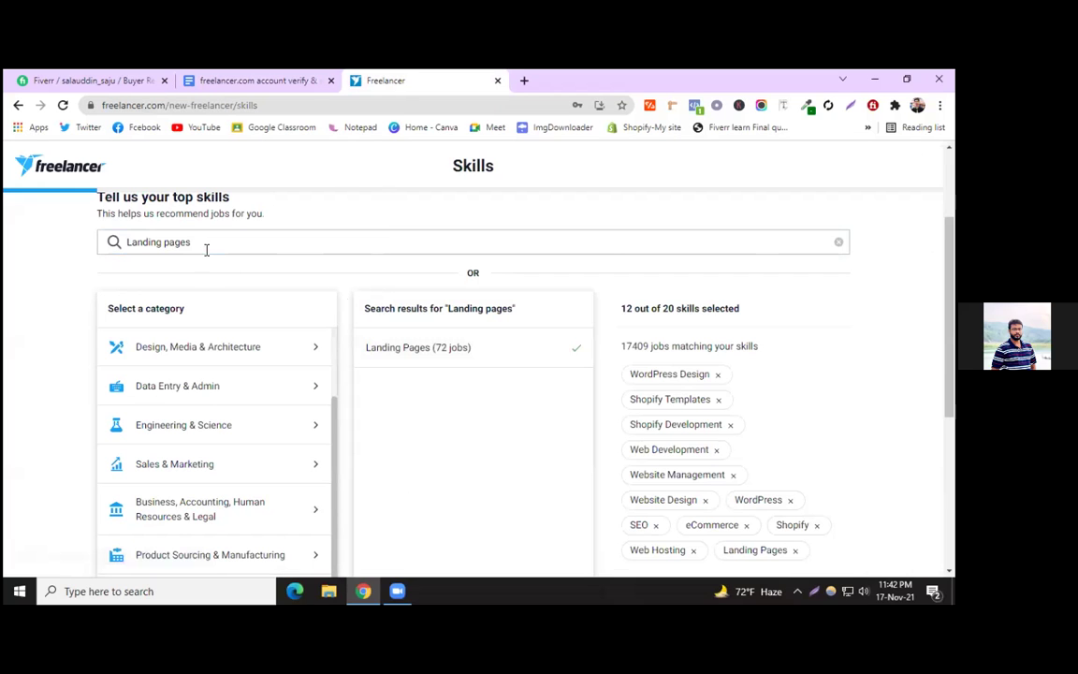
pyautogui.moveTo(205, 245); pyautogui.dragTo(91, 252)
pyautogui.hotkey('ctrl', 'v')
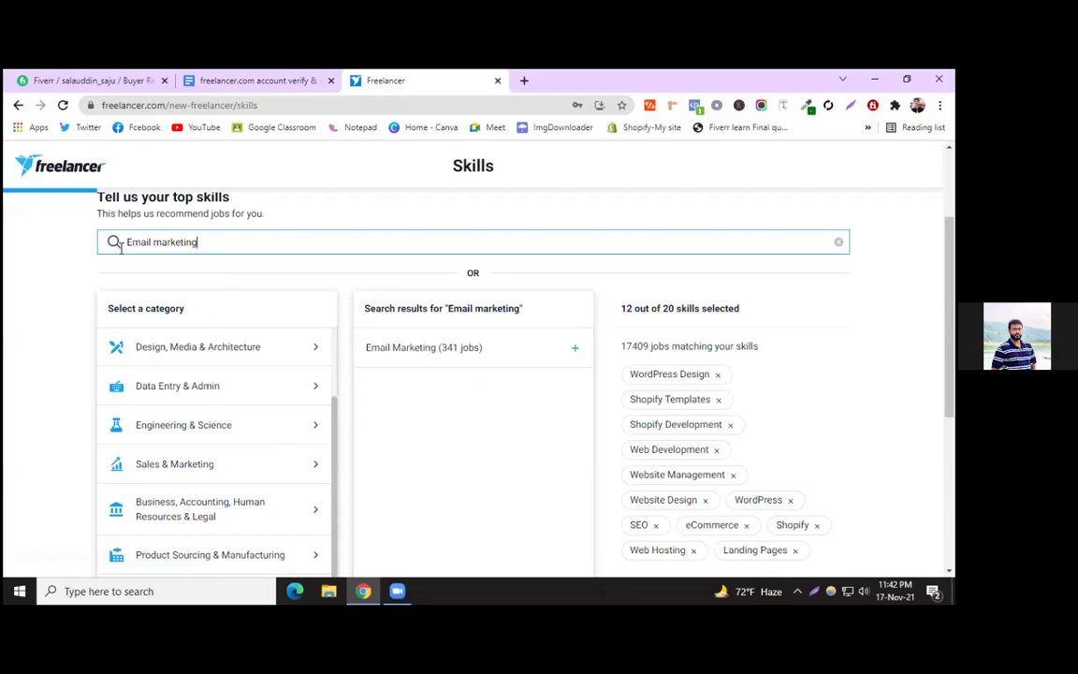
pyautogui.click(514, 365)
# Copy 'mailchimp' from item 13 of the Google Docs list and add Mailchimp as a skill.
pyautogui.click(308, 80)
pyautogui.moveTo(352, 452); pyautogui.dragTo(297, 450)
pyautogui.hotkey('ctrl', 'c')
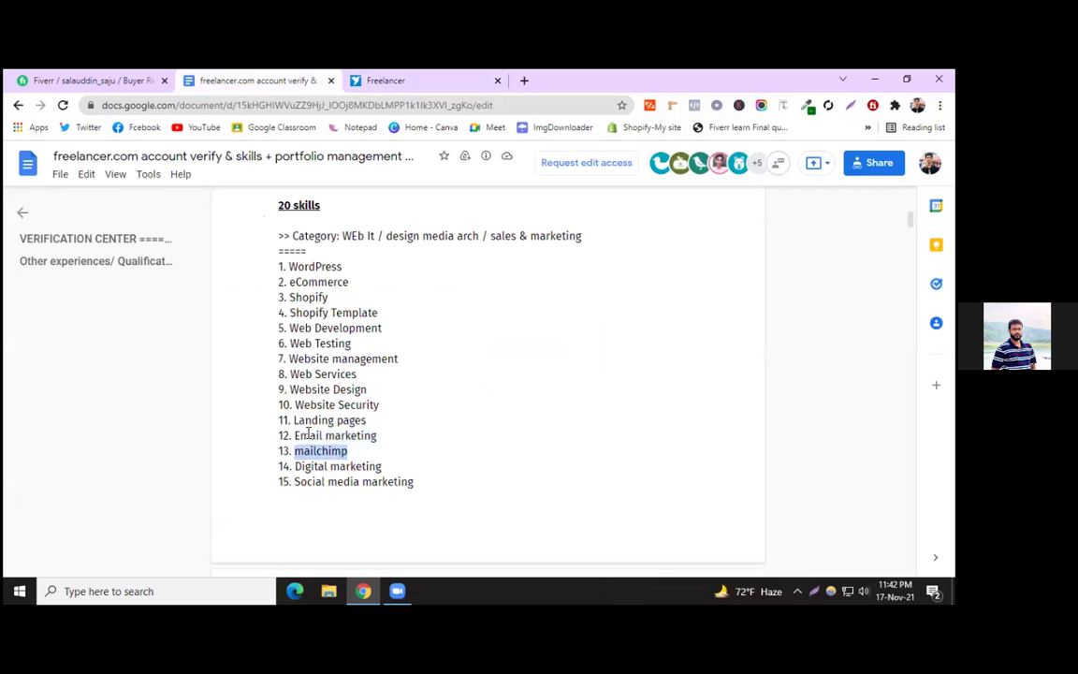
pyautogui.click(404, 79)
pyautogui.moveTo(196, 241); pyautogui.dragTo(111, 242)
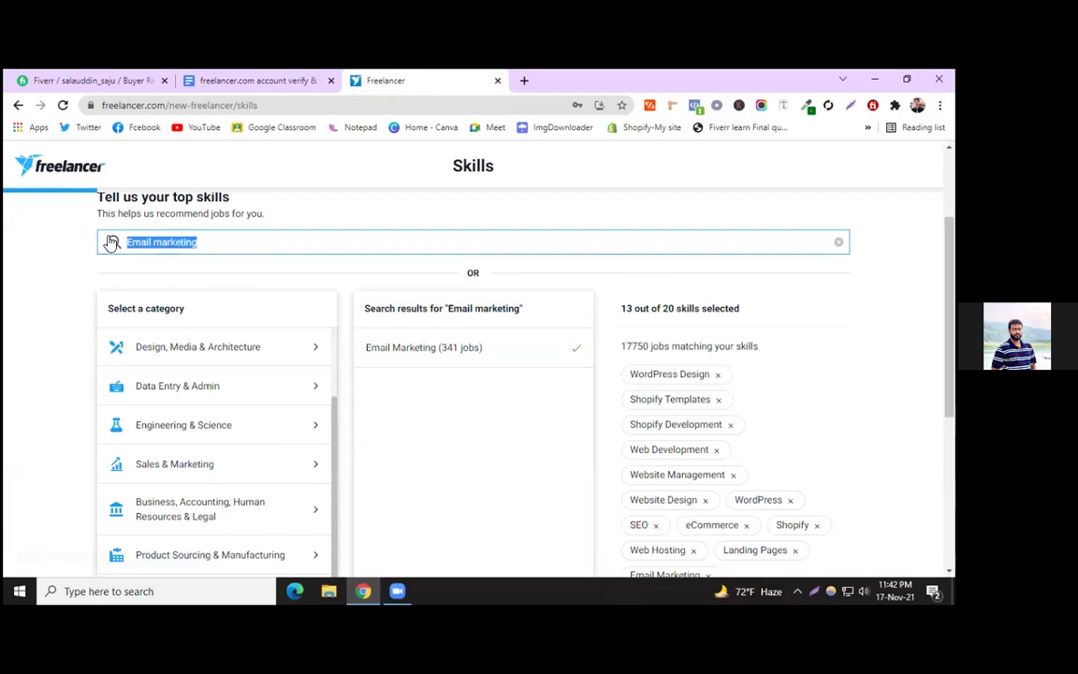
pyautogui.hotkey('ctrl', 'v')
pyautogui.click(450, 349)
# Copy Dropshipping from item 19 of the Google Docs list and add it as a skill.
pyautogui.click(239, 81)
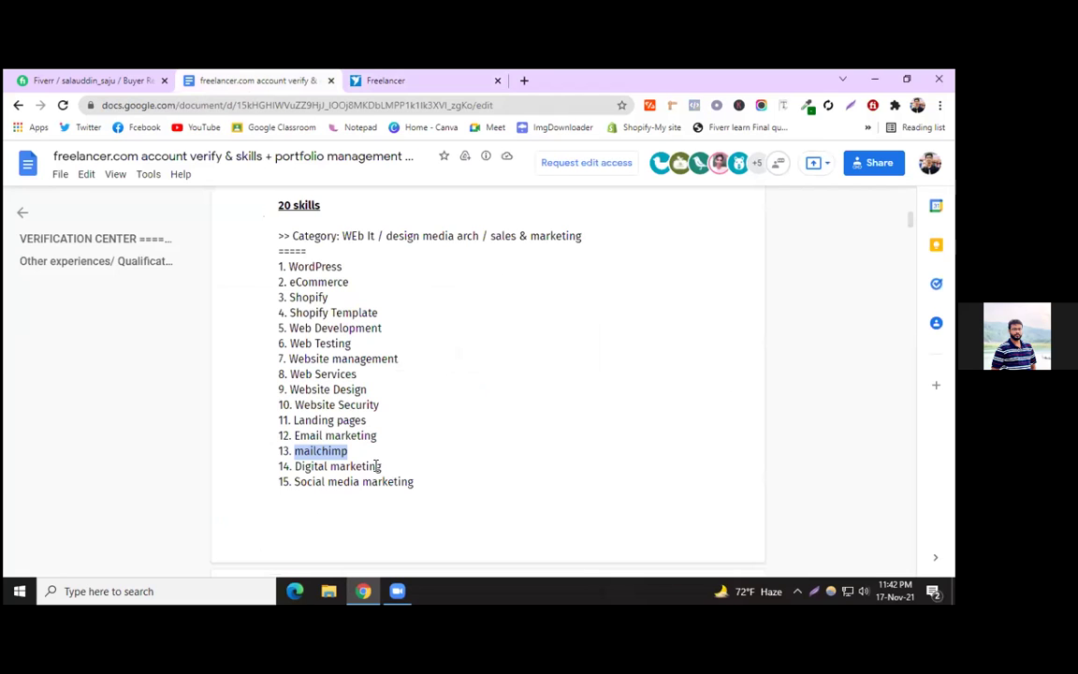
pyautogui.scroll(-1, 384, 468)
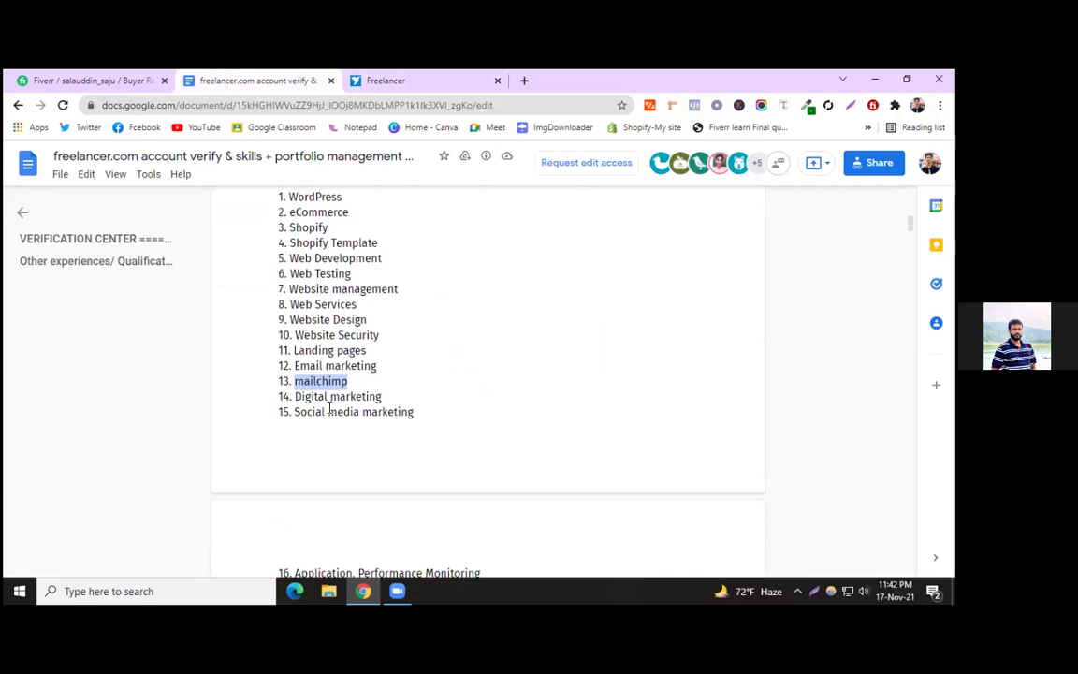
pyautogui.scroll(-5, 411, 413)
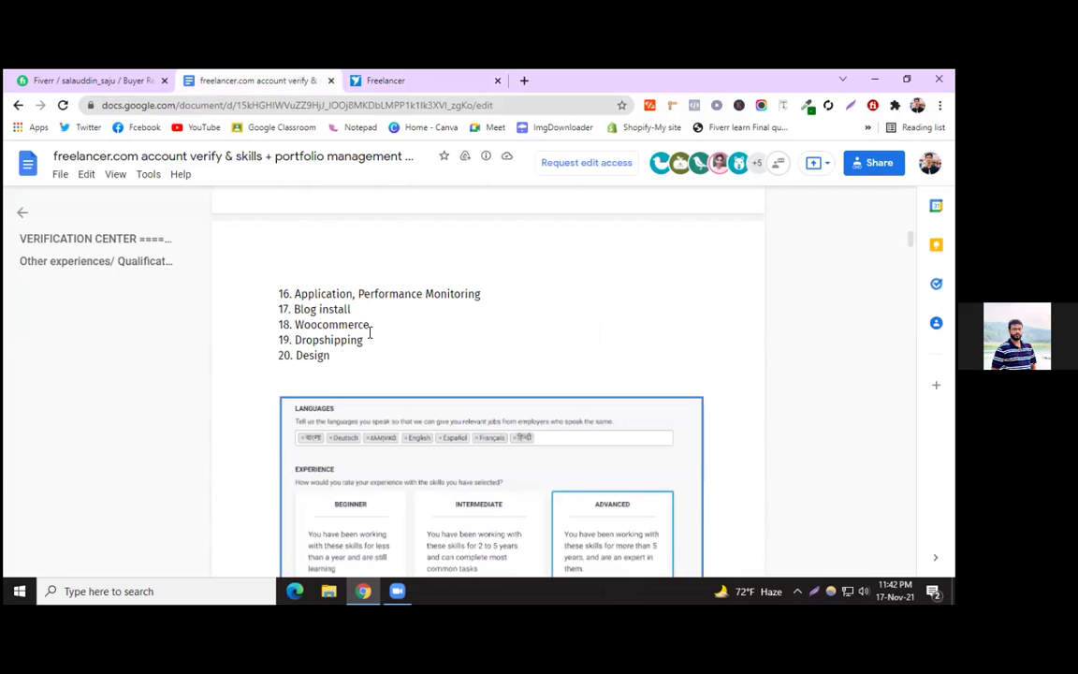
pyautogui.moveTo(364, 341); pyautogui.dragTo(292, 340)
pyautogui.hotkey('ctrl', 'c')
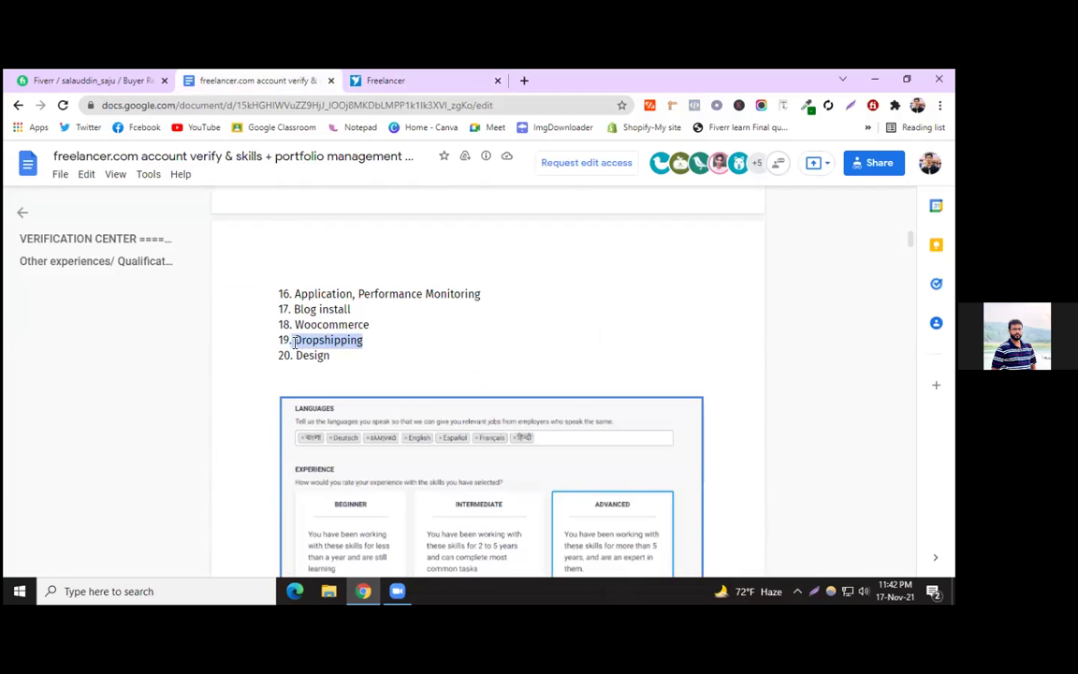
pyautogui.click(395, 80)
pyautogui.moveTo(202, 243); pyautogui.dragTo(119, 242)
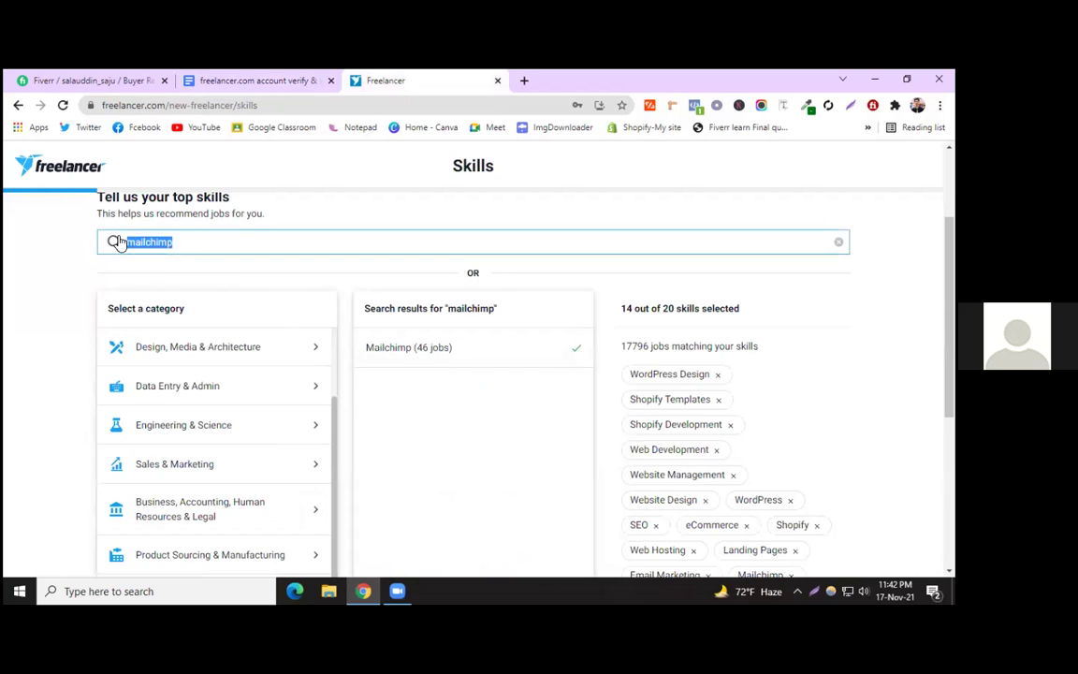
pyautogui.hotkey('ctrl', 'v')
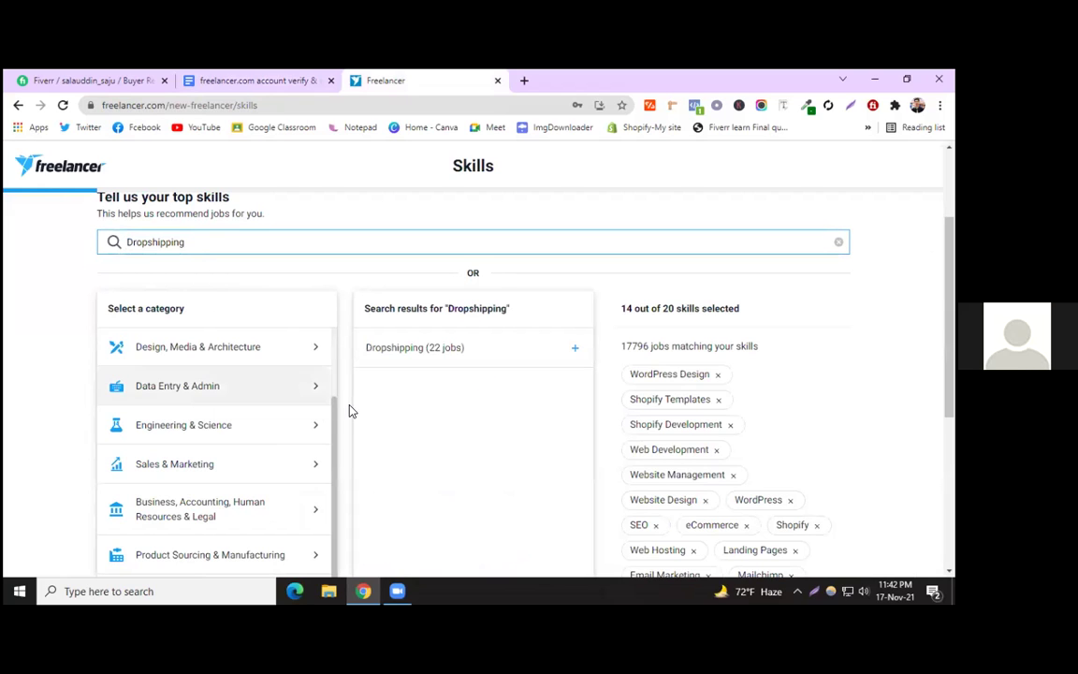
pyautogui.click(440, 354)
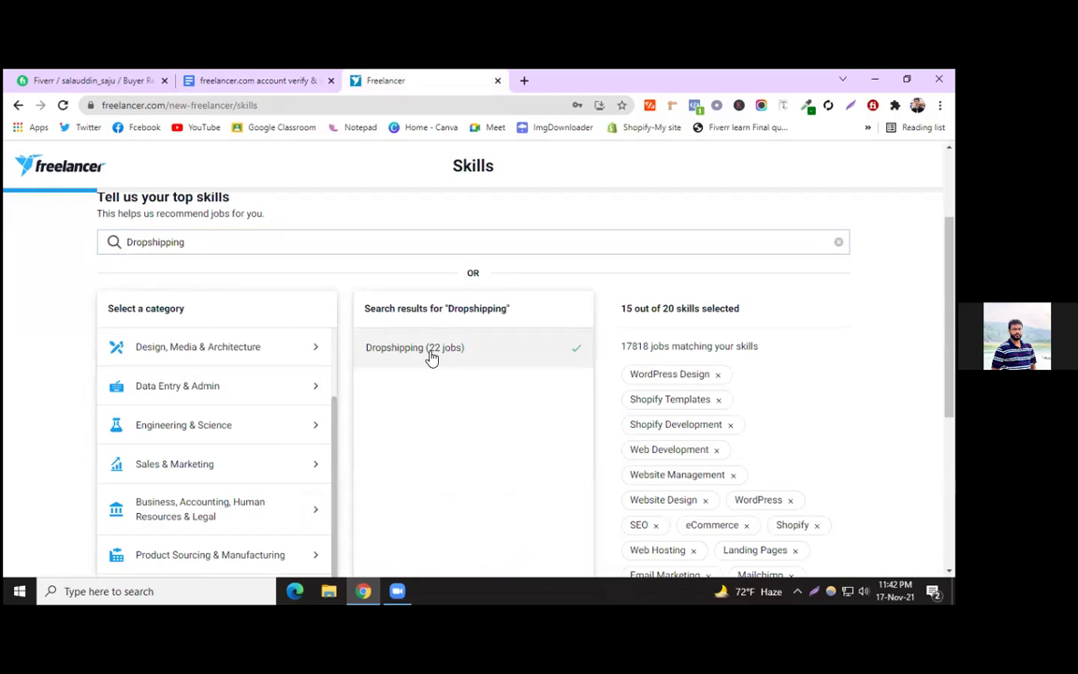
# Copy 'Design' from item 20 and search for it in the skills box, reviewing the chosen skills.
pyautogui.click(265, 79)
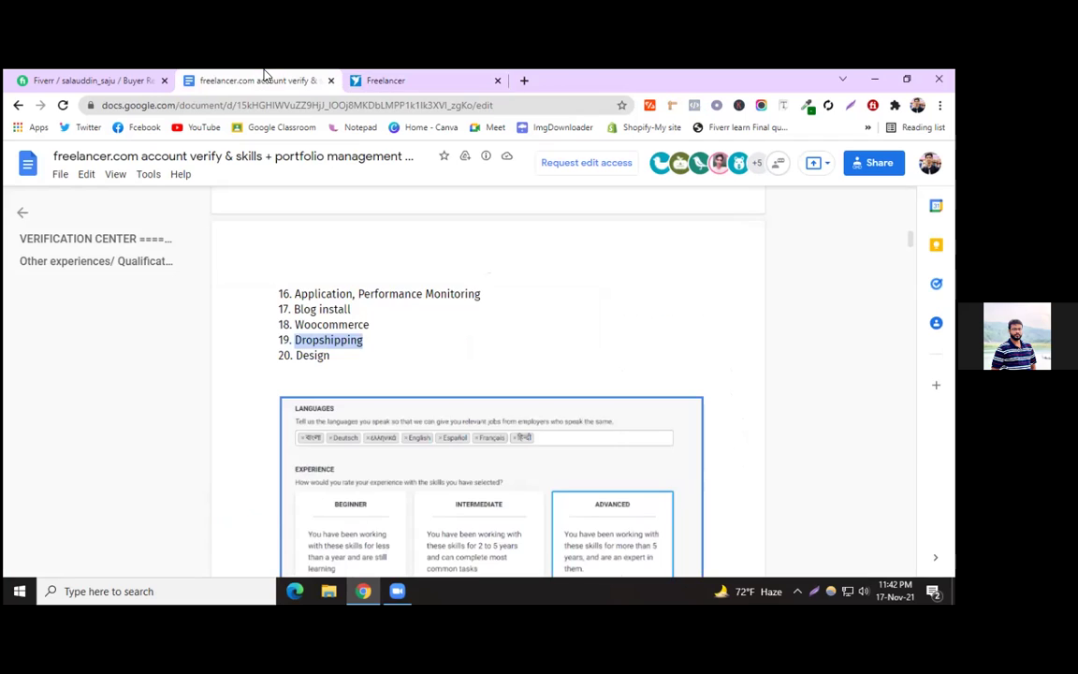
pyautogui.click(323, 356)
pyautogui.moveTo(323, 358); pyautogui.dragTo(299, 361)
pyautogui.hotkey('ctrl', 'c')
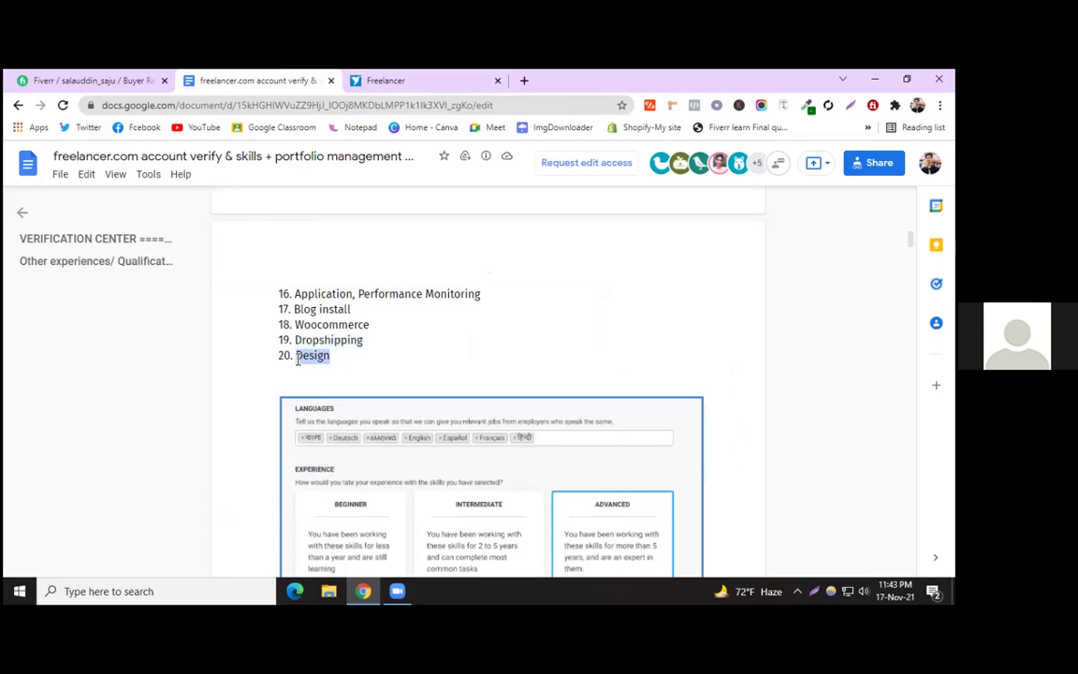
pyautogui.click(456, 79)
pyautogui.click(199, 239)
pyautogui.doubleClick(169, 243)
pyautogui.hotkey('ctrl', 'v')
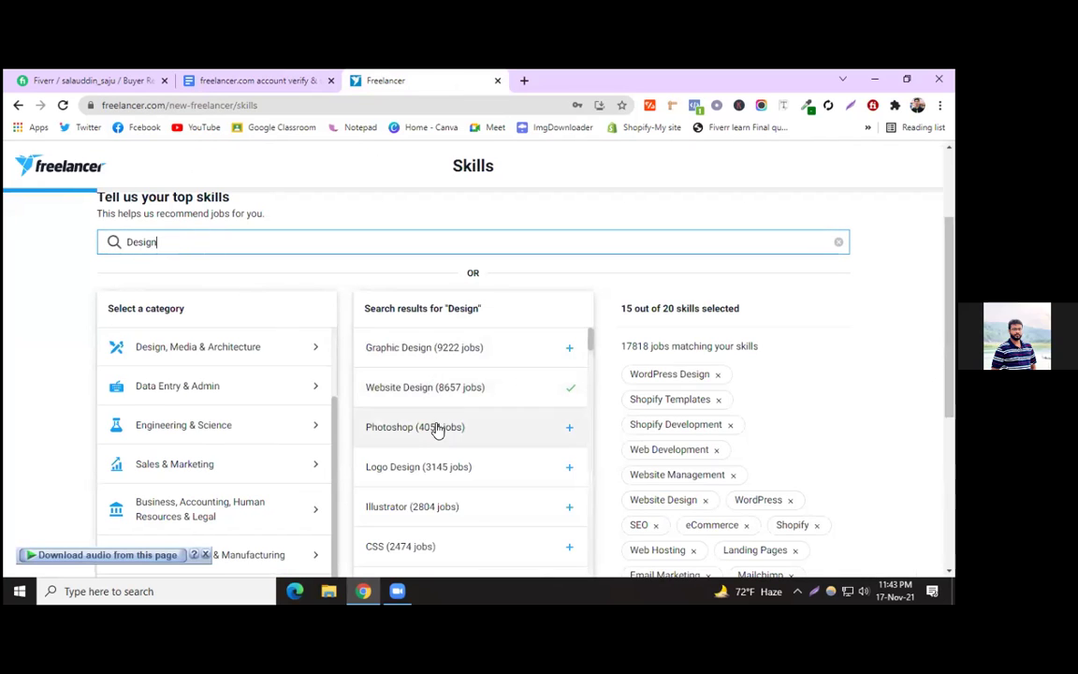
pyautogui.scroll(-3, 436, 457)
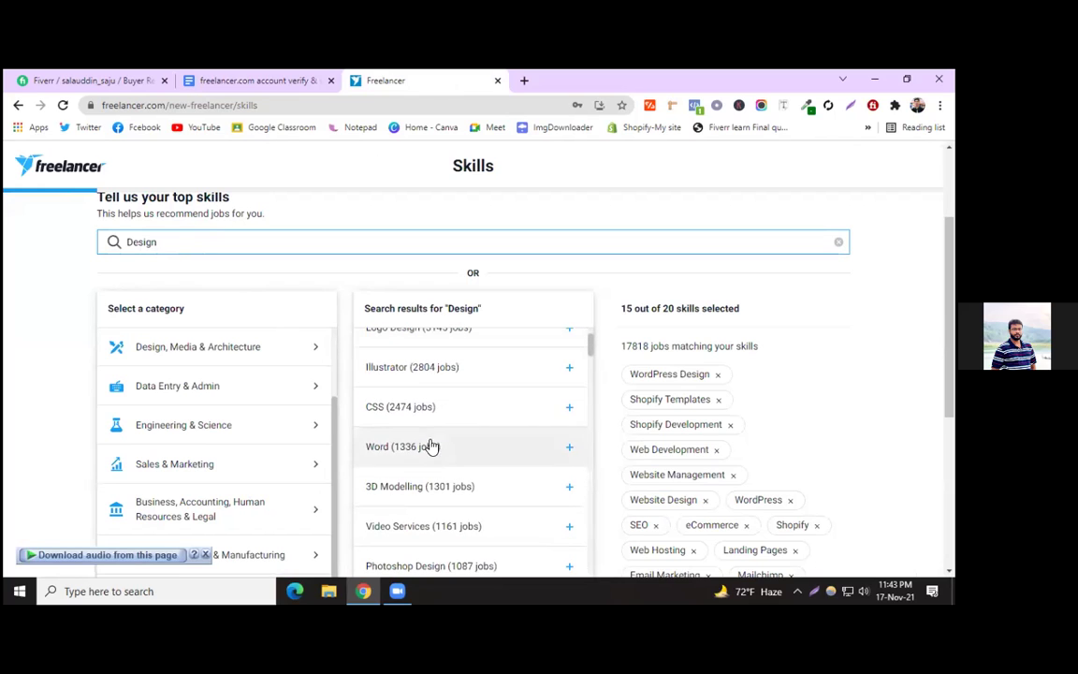
pyautogui.click(629, 307)
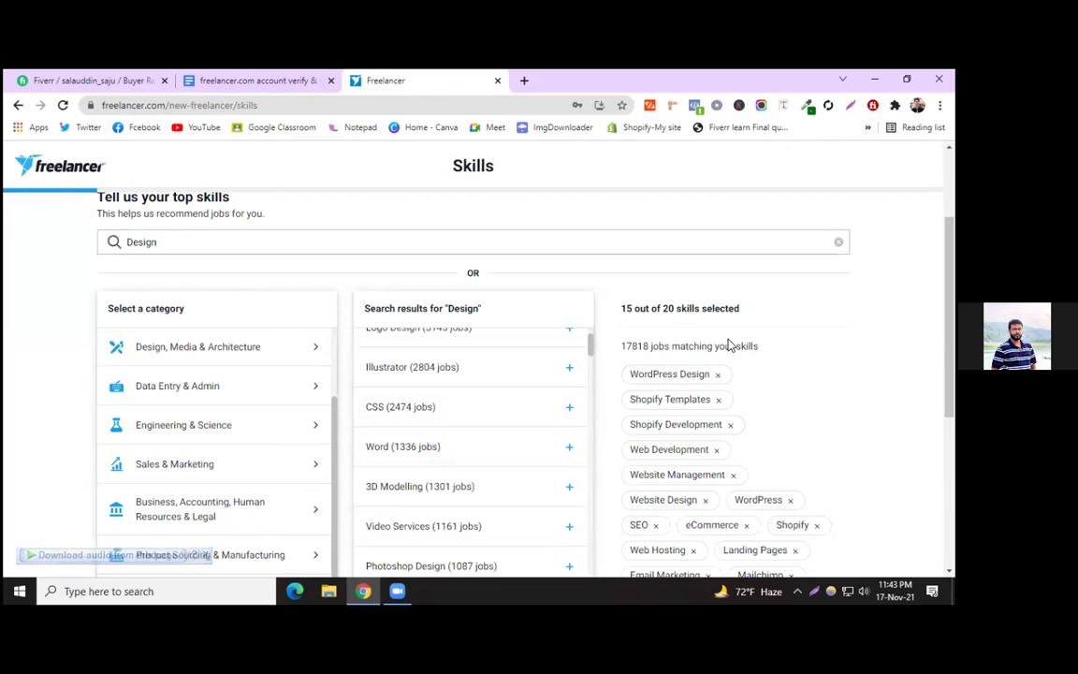
pyautogui.scroll(-5, 729, 346)
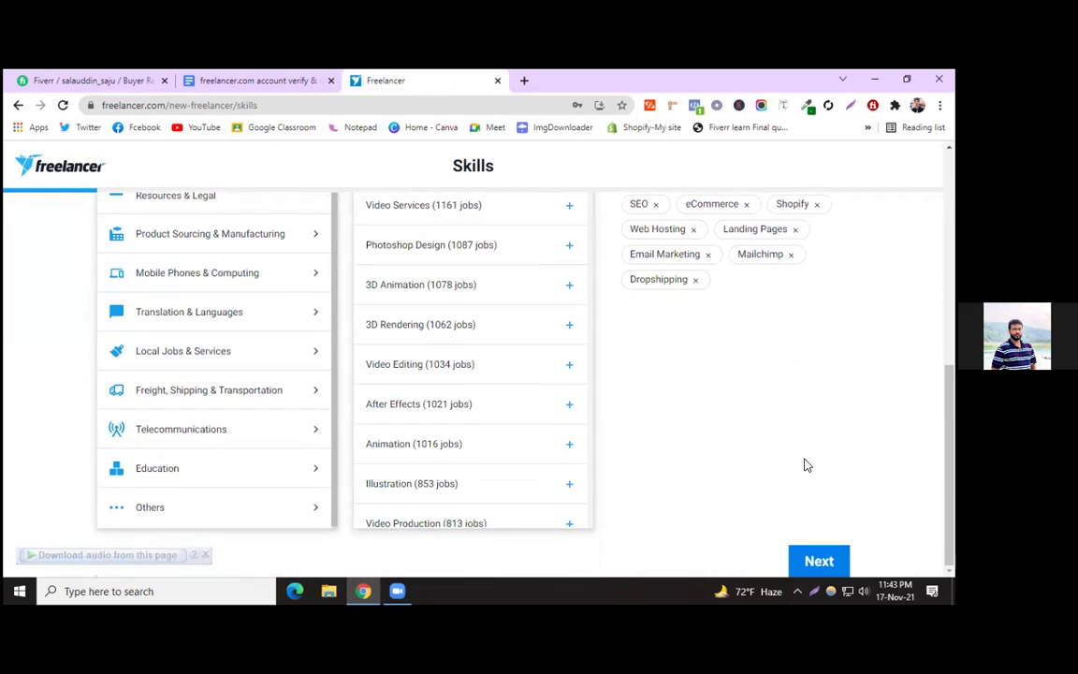
pyautogui.scroll(5, 777, 457)
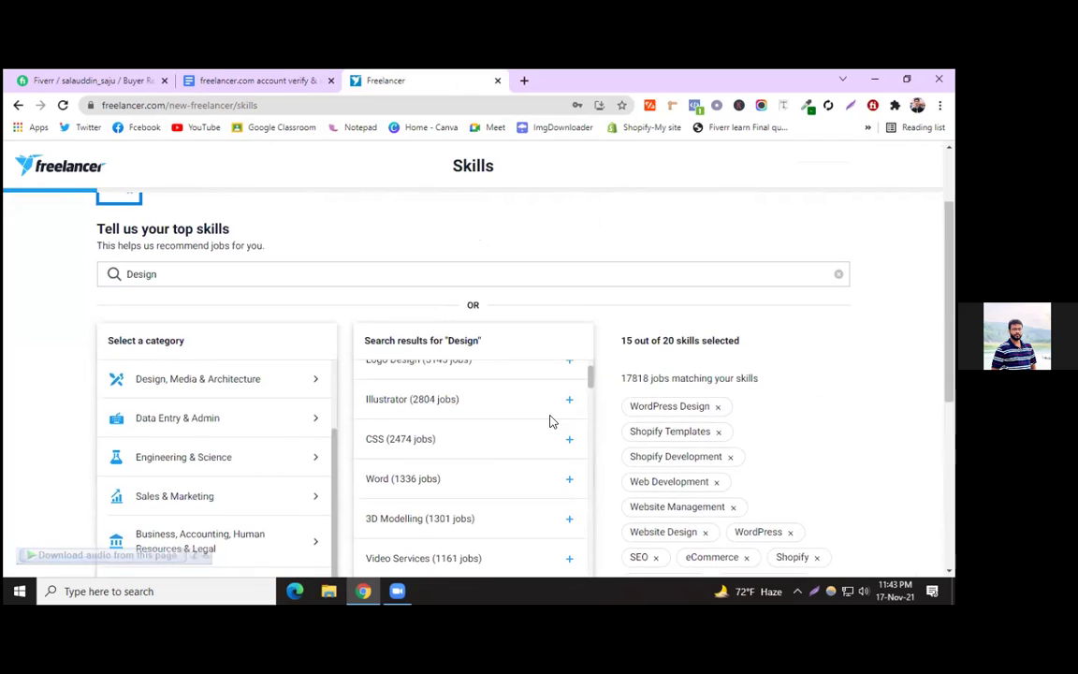
pyautogui.scroll(2, 552, 421)
pyautogui.click(165, 383)
# Replace the skills search with 'Web'.
pyautogui.moveTo(166, 383); pyautogui.dragTo(117, 386)
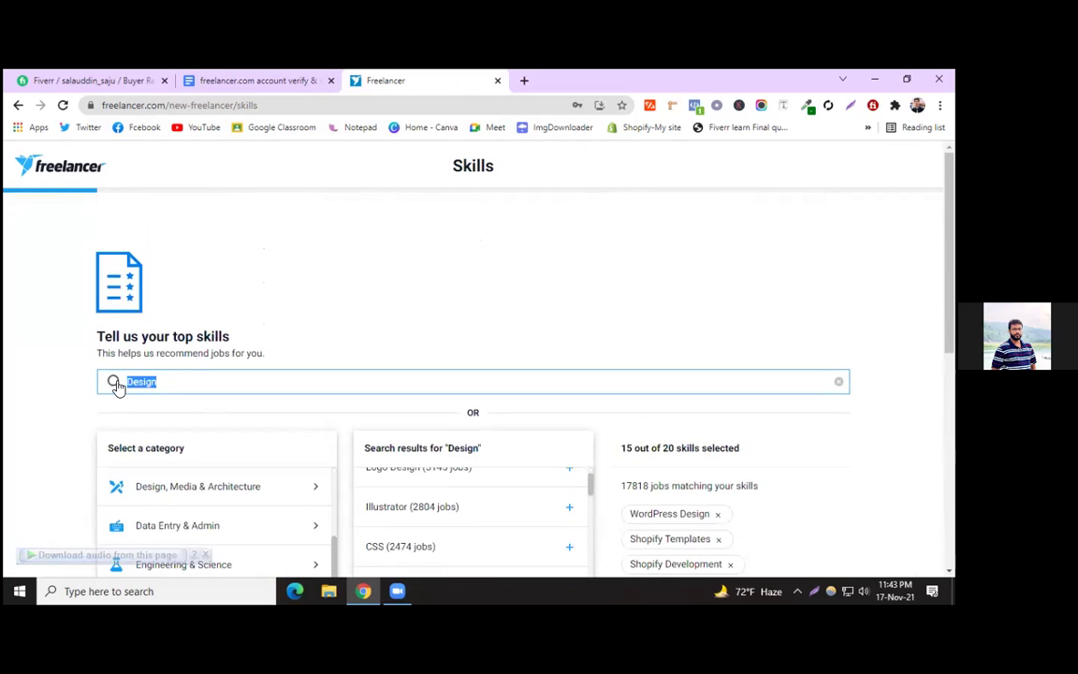
pyautogui.write('We')
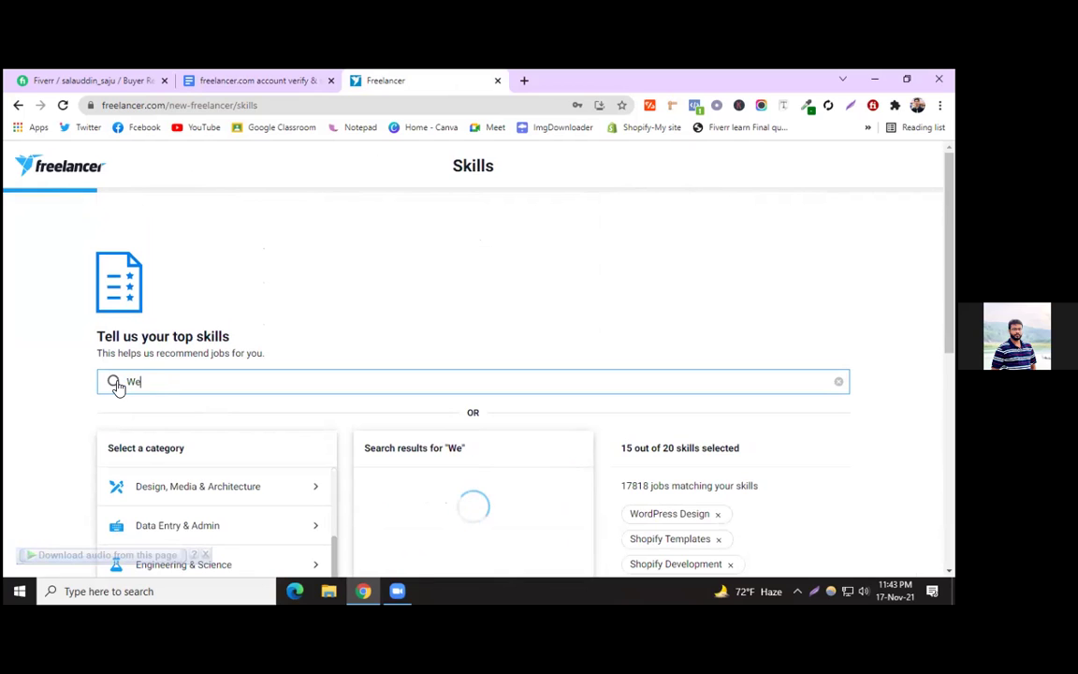
pyautogui.write('bb')
pyautogui.press('BackSpace')
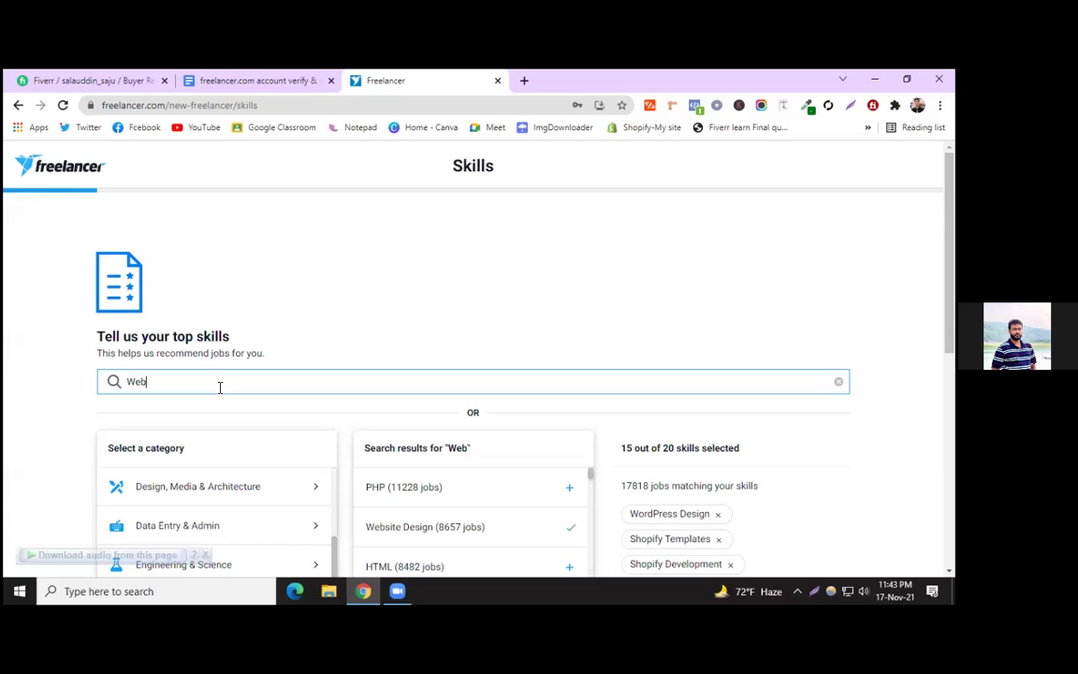
# Check the Google Docs skill list, then finish the Skills step with Next.
pyautogui.click(280, 80)
pyautogui.scroll(1, 393, 360)
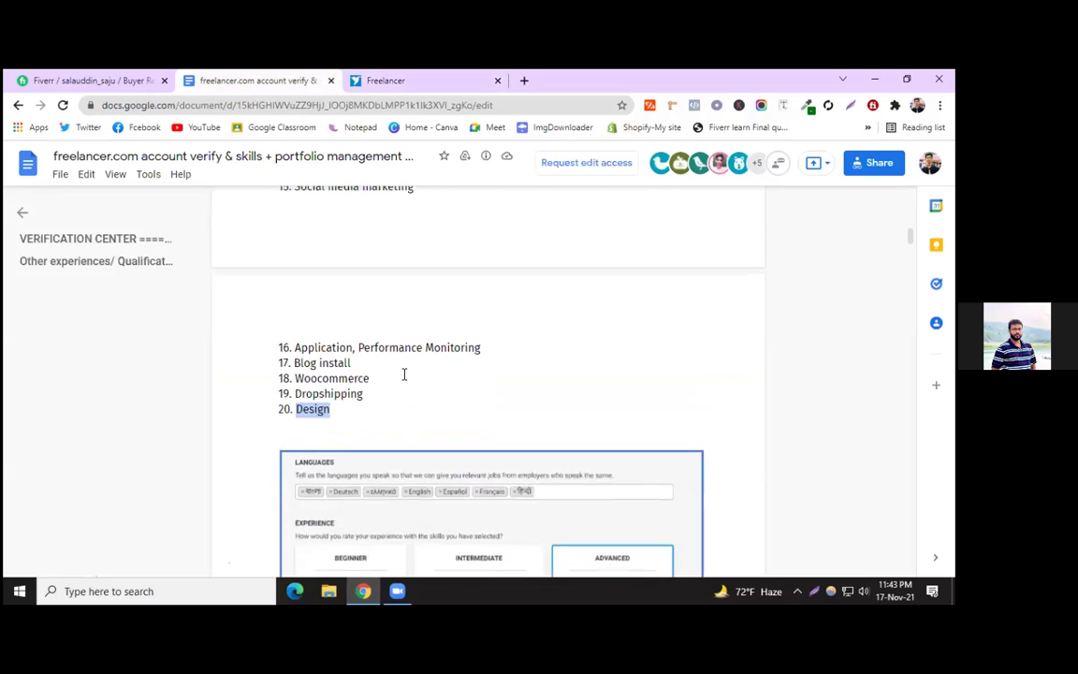
pyautogui.scroll(-1, 580, 510)
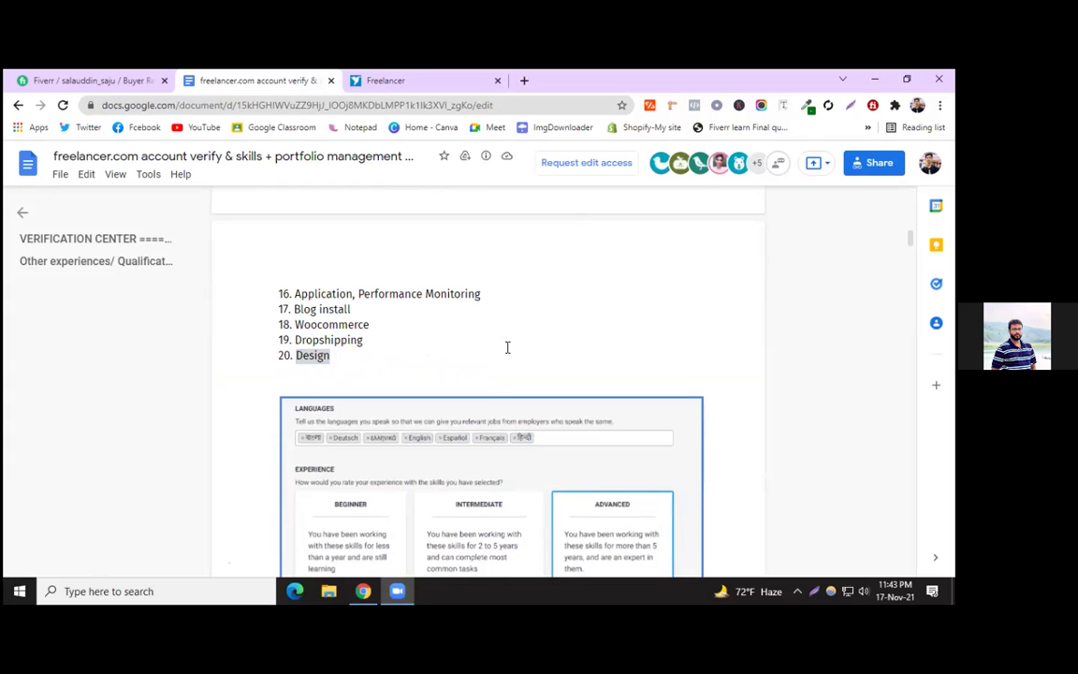
pyautogui.click(409, 81)
pyautogui.scroll(-5, 773, 467)
pyautogui.scroll(-2, 774, 467)
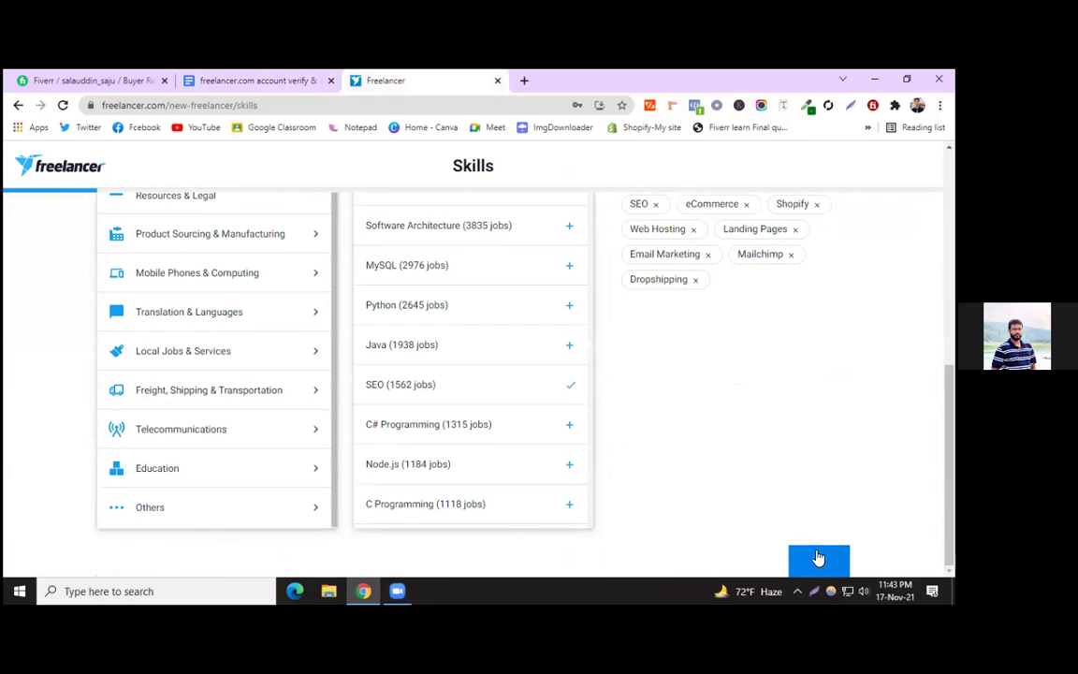
pyautogui.click(818, 558)
# Link the Facebook account and confirm importing the profile from LinkedIn.
pyautogui.scroll(-1, 786, 495)
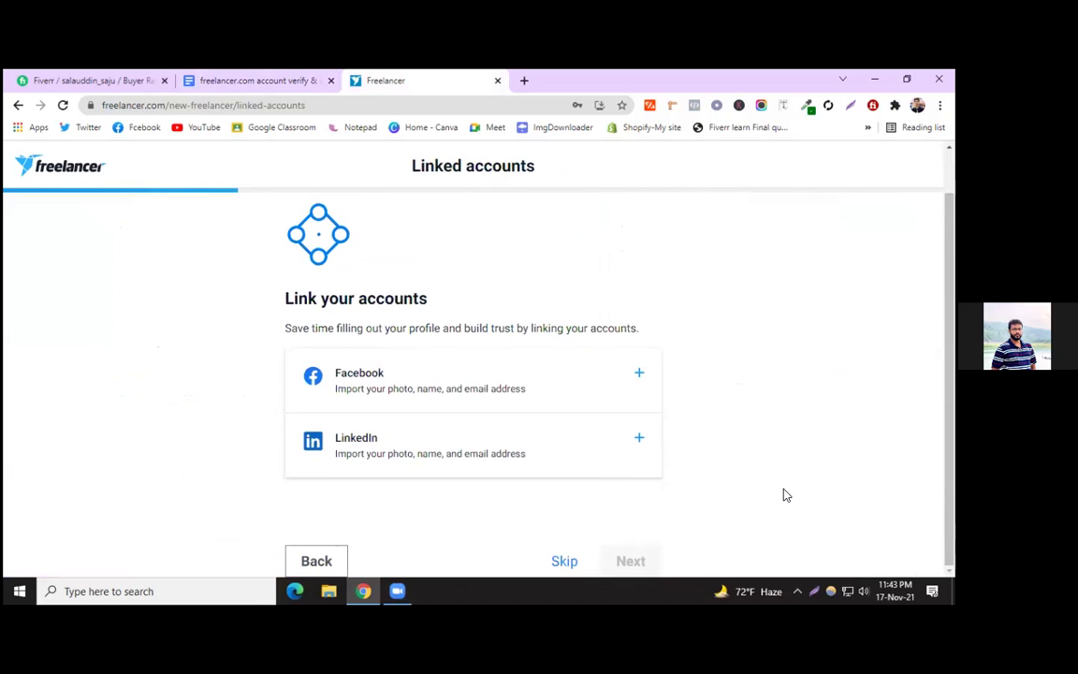
pyautogui.click(630, 378)
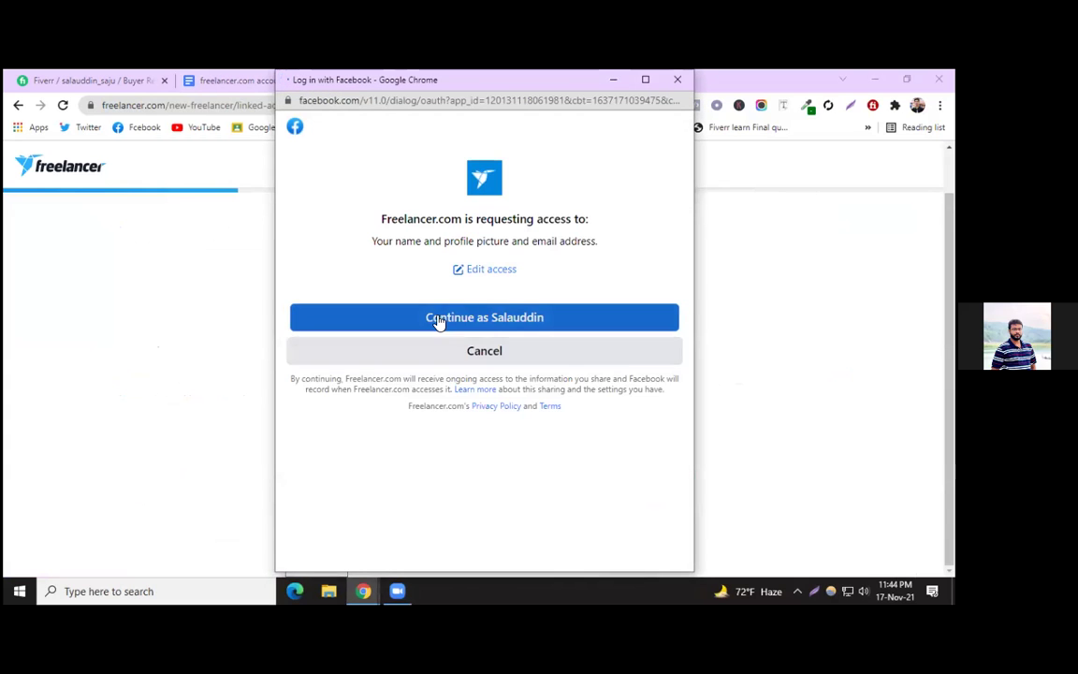
pyautogui.click(438, 319)
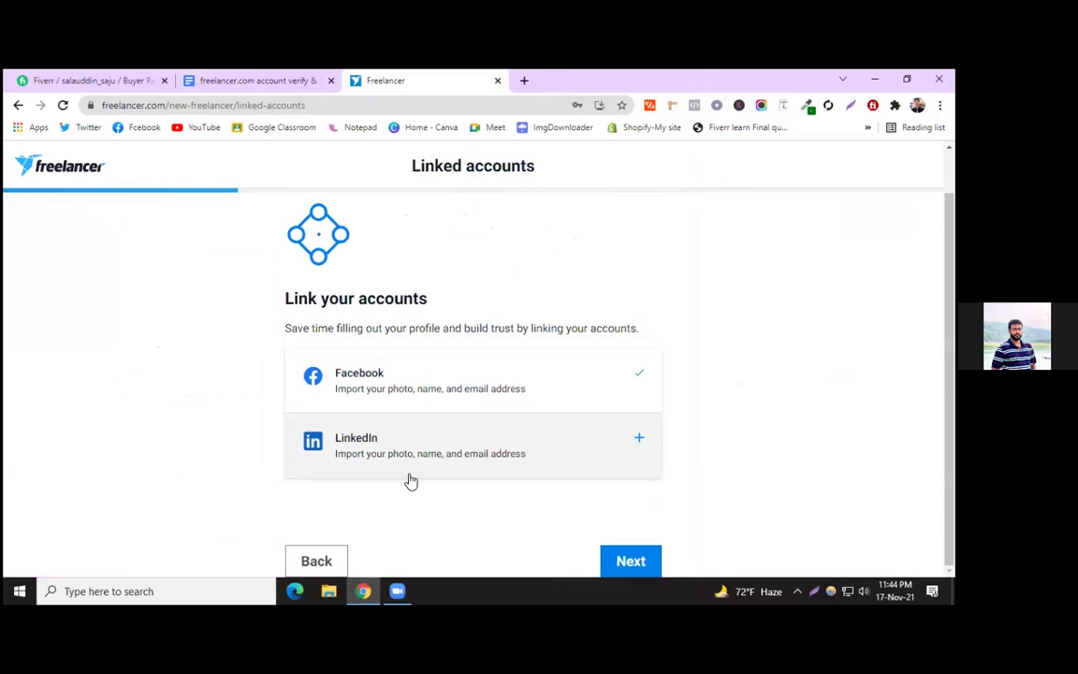
pyautogui.click(384, 441)
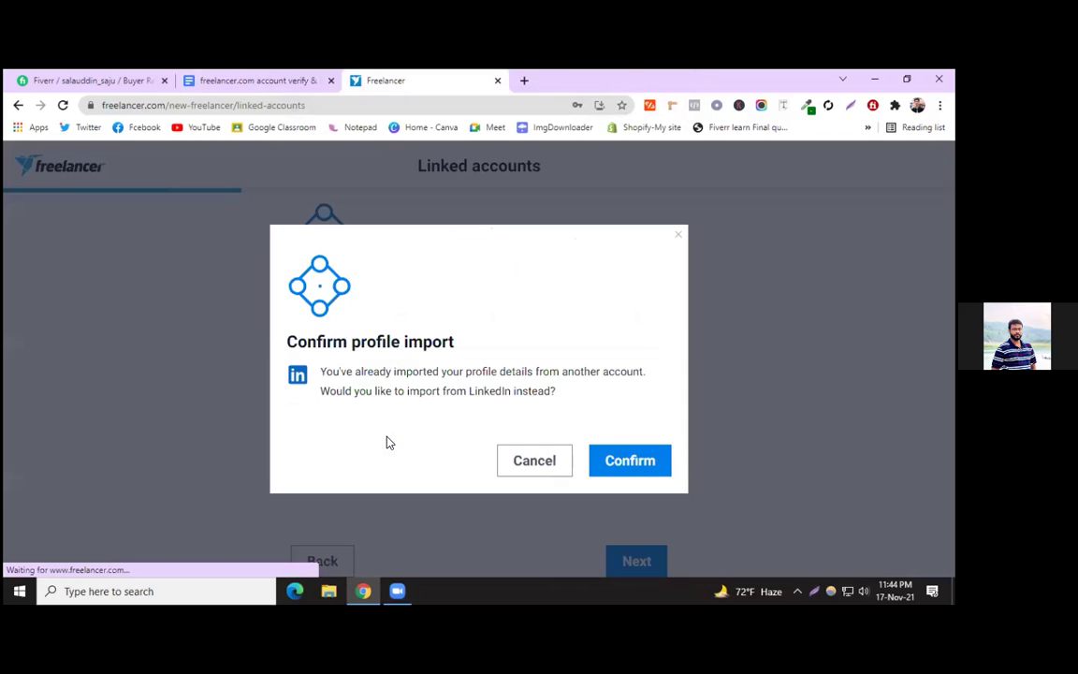
pyautogui.click(646, 471)
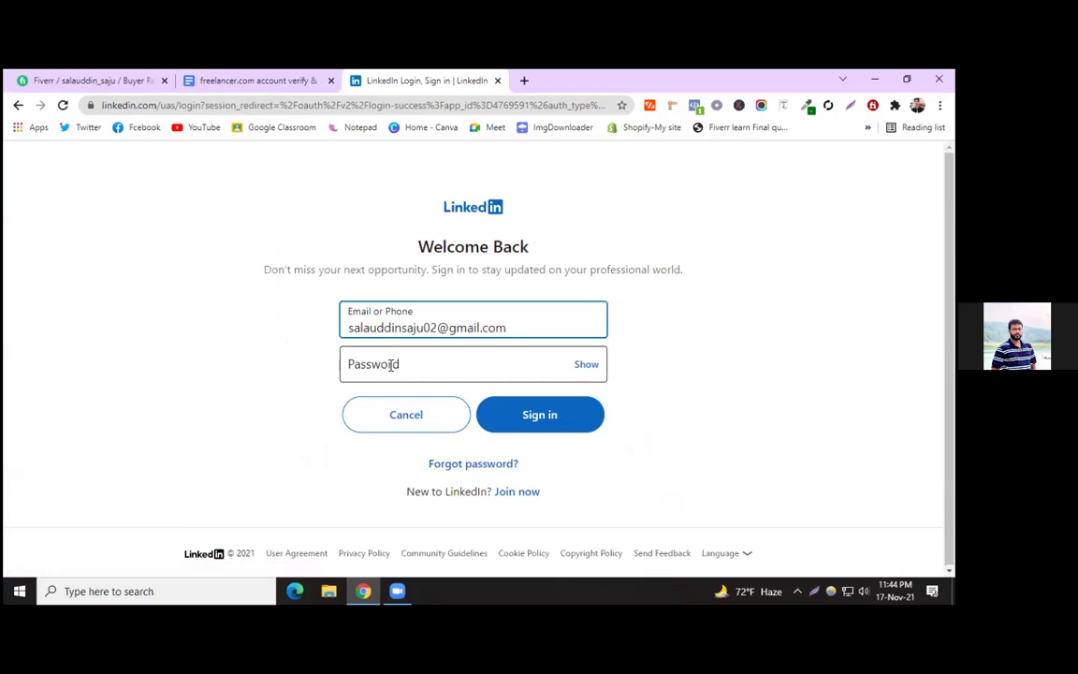
# Sign in to LinkedIn with the account password and allow Freelancer.com to use the profile.
pyautogui.click(391, 365)
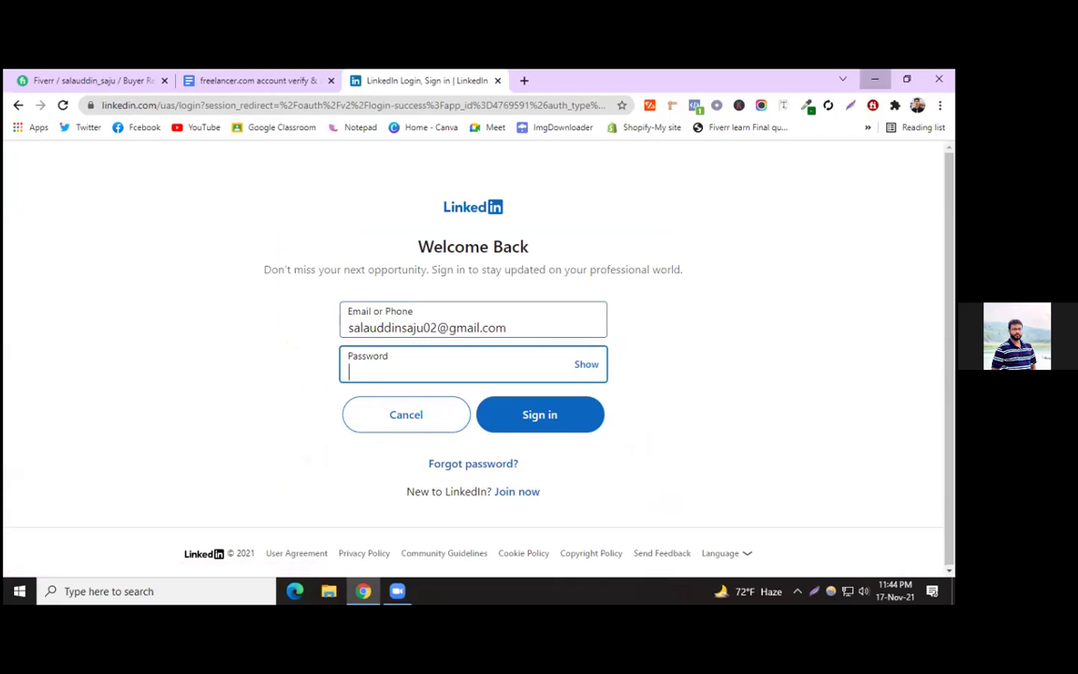
pyautogui.click(875, 80)
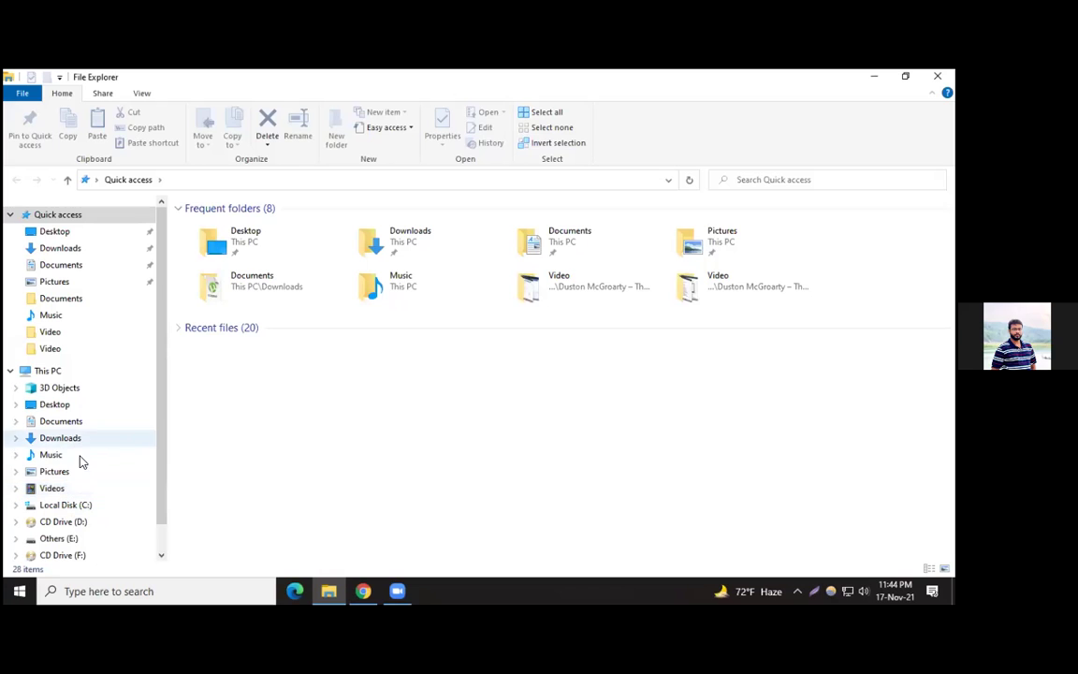
pyautogui.click(89, 537)
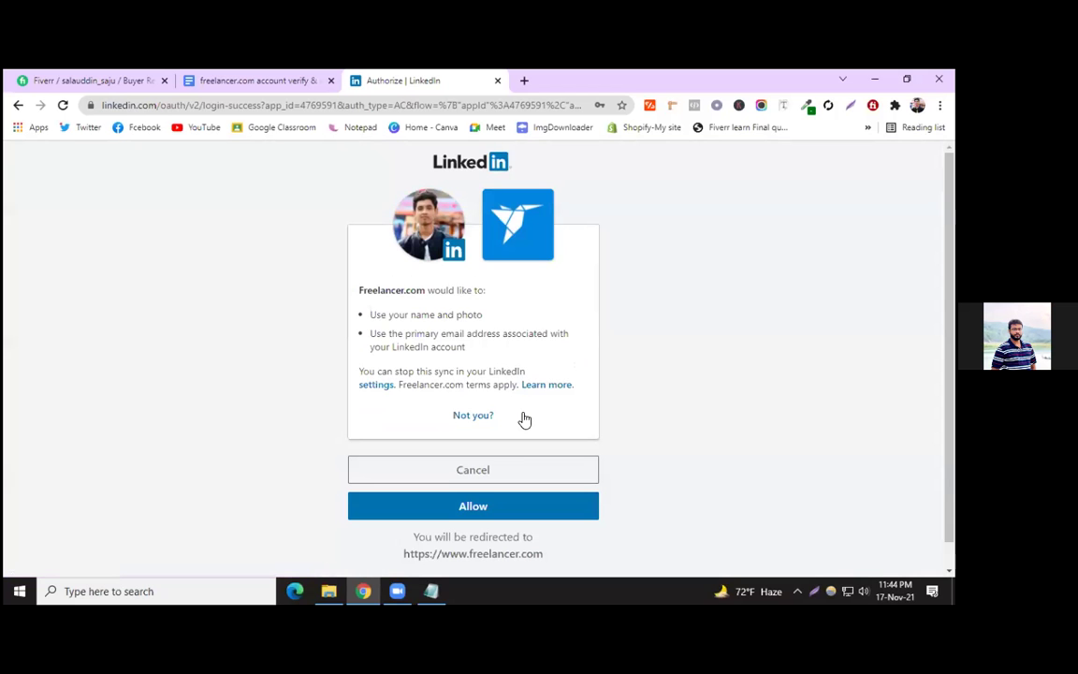
pyautogui.click(493, 508)
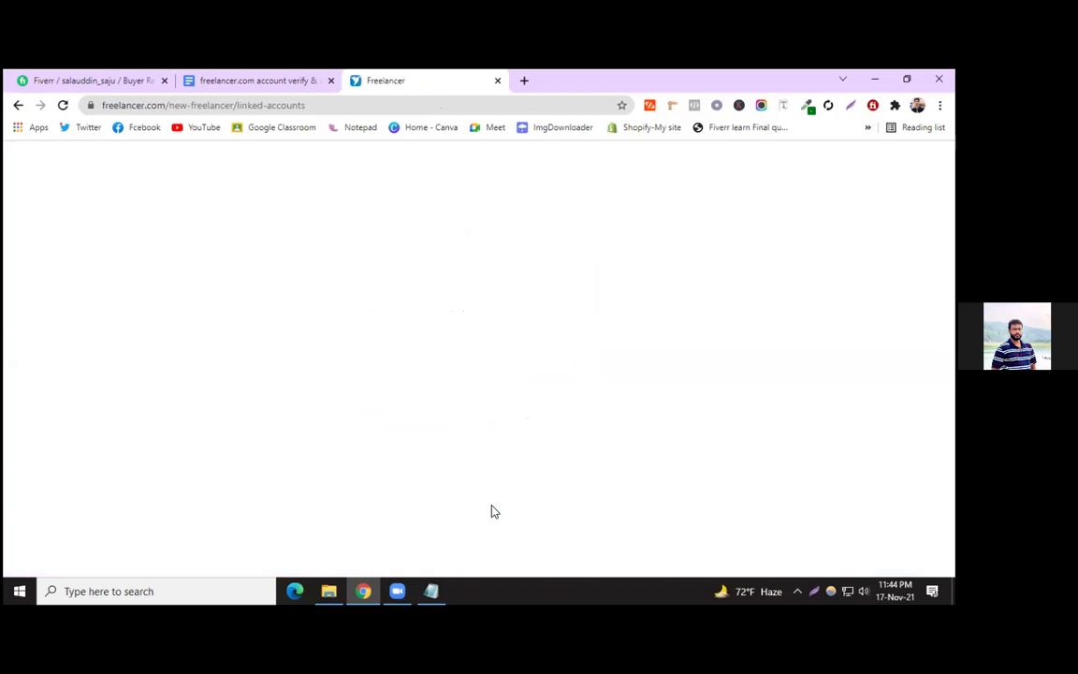
pyautogui.scroll(-1, 493, 510)
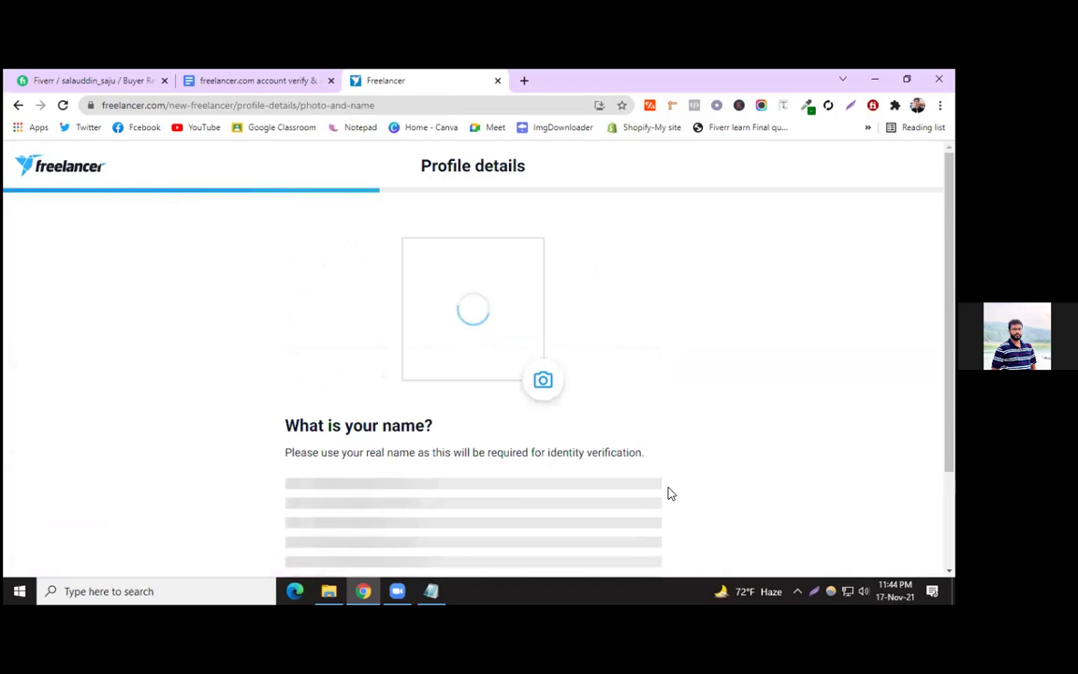
# Prefix the imported first name with 'Md.' and continue to the headline step.
pyautogui.scroll(-2, 669, 493)
pyautogui.scroll(1, 668, 491)
pyautogui.scroll(-1, 668, 490)
pyautogui.scroll(1, 668, 490)
pyautogui.scroll(-1, 668, 490)
pyautogui.scroll(-2, 667, 489)
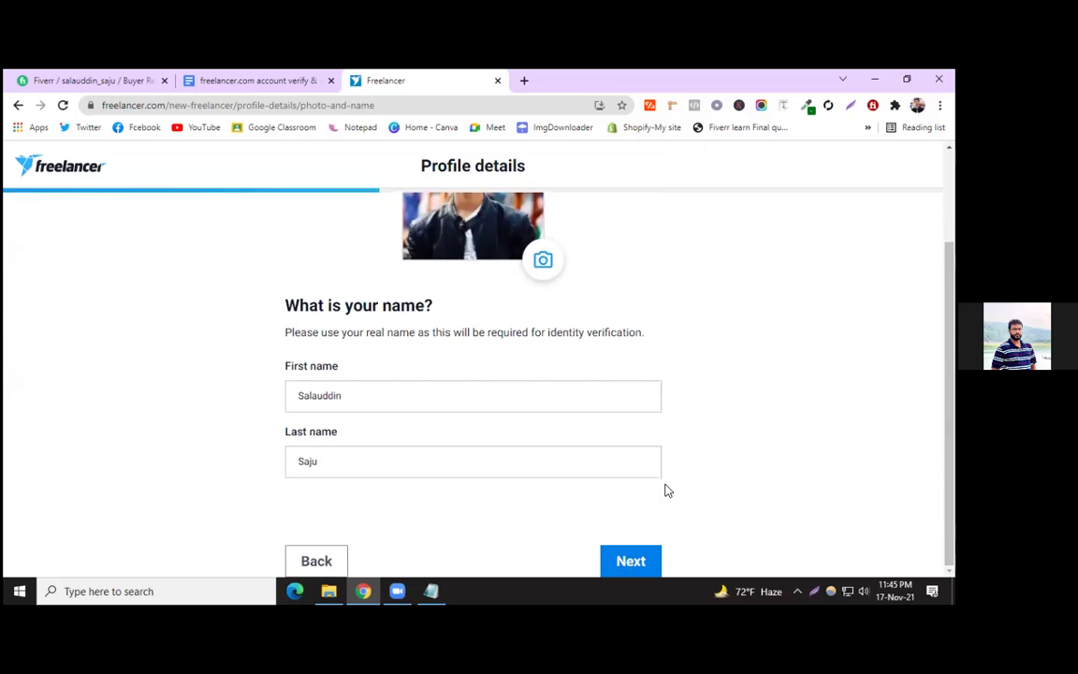
pyautogui.click(350, 399)
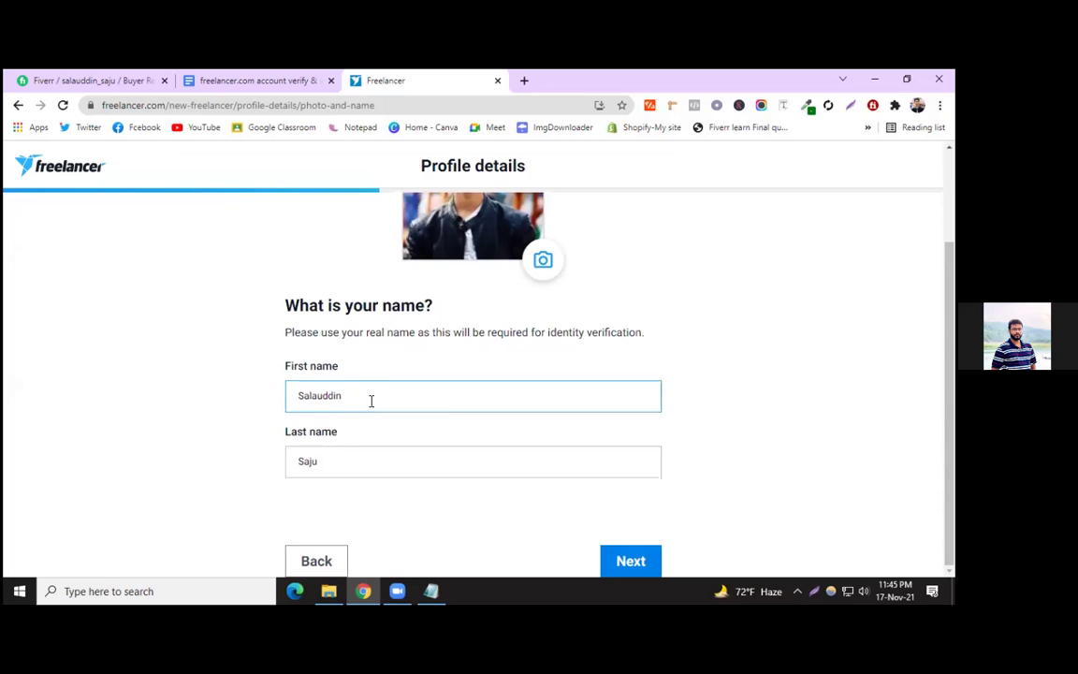
pyautogui.write('Md.')
pyautogui.click(765, 466)
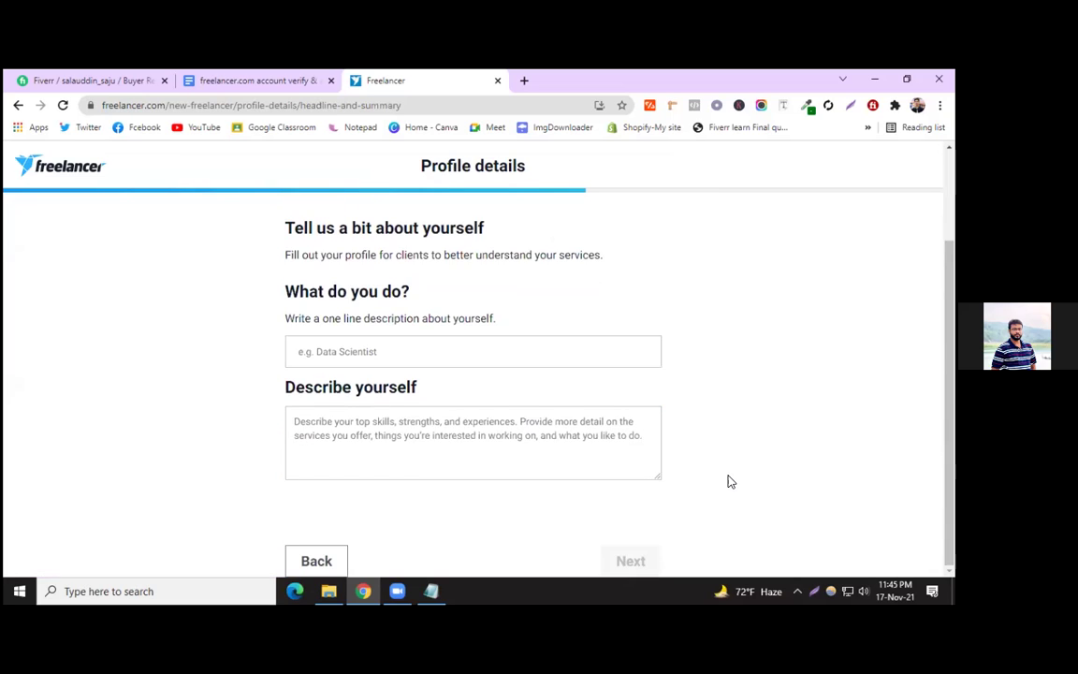
# Enter 'WordPress and Shopify Expert' as the one-line description.
pyautogui.click(405, 351)
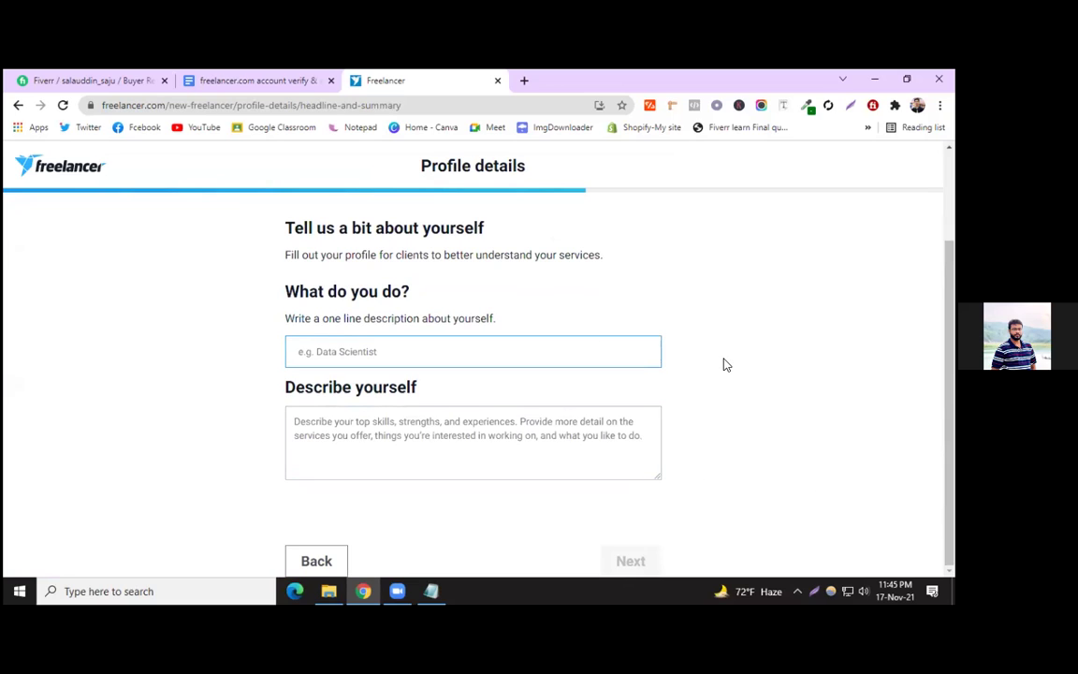
pyautogui.write('Word')
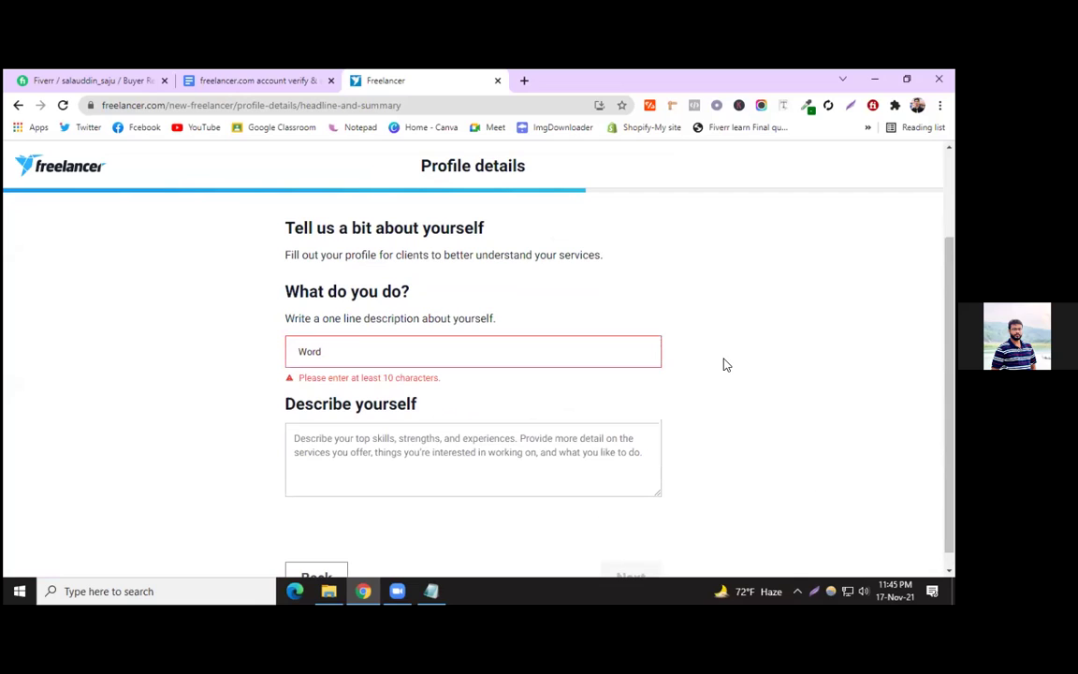
pyautogui.write('Press ')
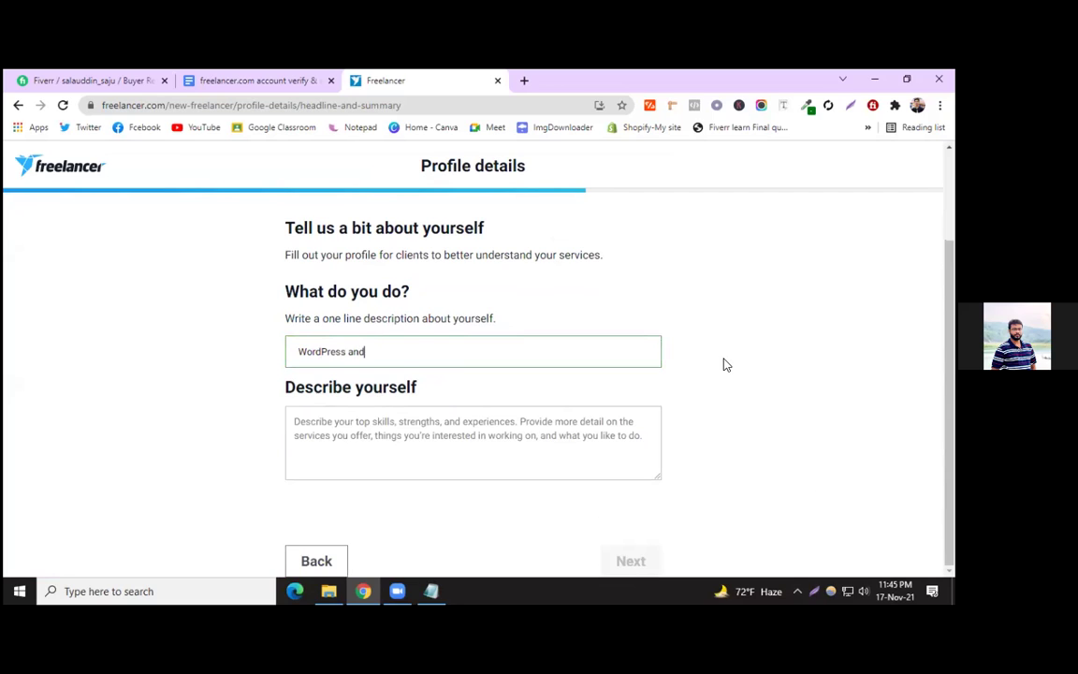
pyautogui.write('and Shopify Expert')
# Copy the Google Docs service list ending at 'Signup & Pop Up Form' and return to Freelancer.
pyautogui.click(249, 78)
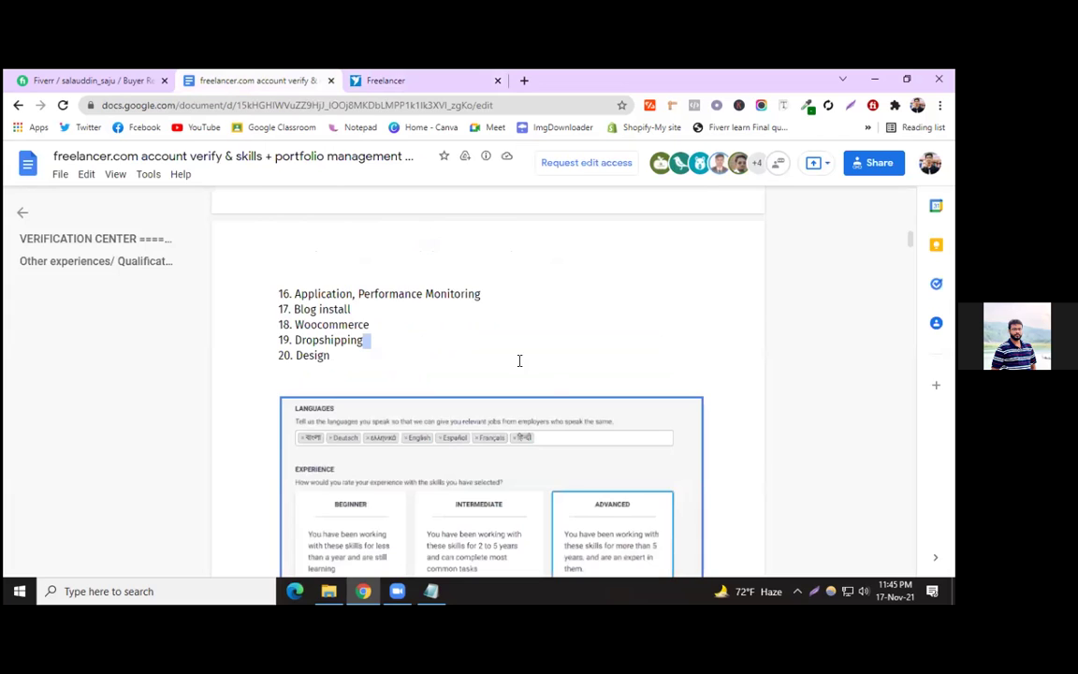
pyautogui.scroll(-2, 520, 362)
pyautogui.scroll(2, 519, 361)
pyautogui.scroll(2, 520, 361)
pyautogui.scroll(-5, 521, 361)
pyautogui.scroll(-6, 522, 362)
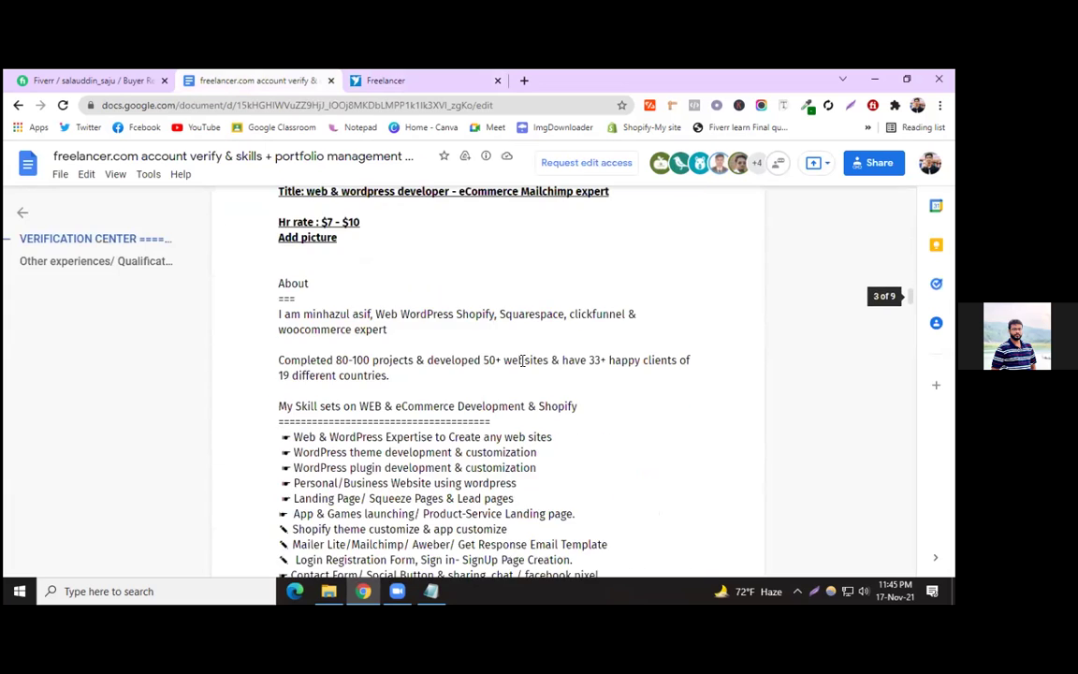
pyautogui.scroll(-2, 522, 362)
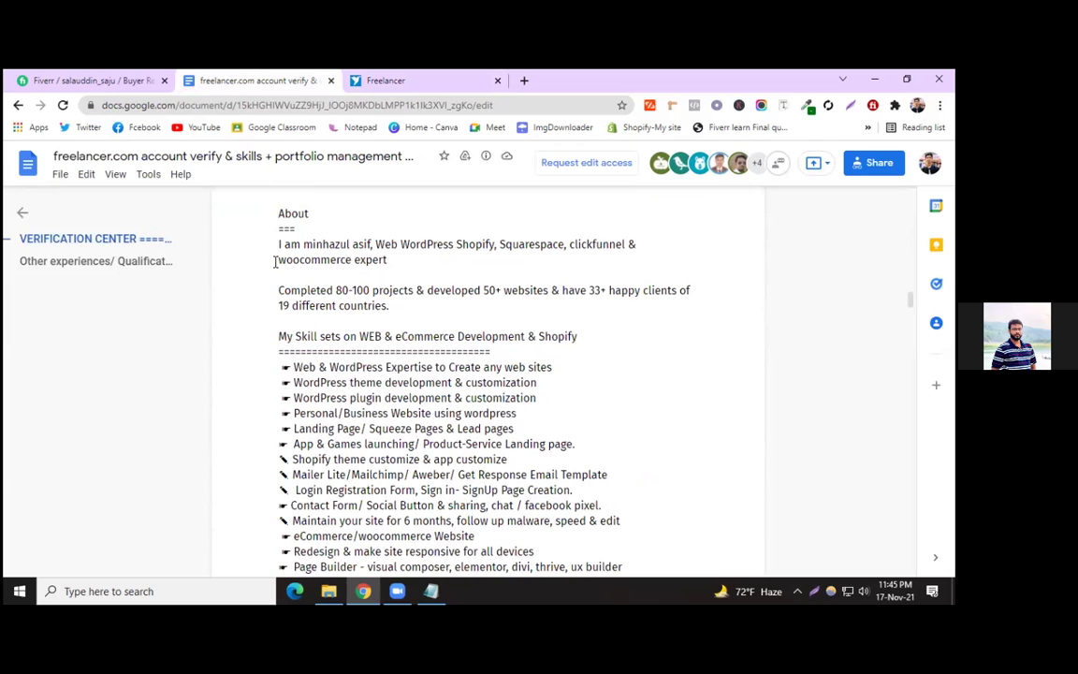
pyautogui.moveTo(276, 243); pyautogui.dragTo(513, 520)
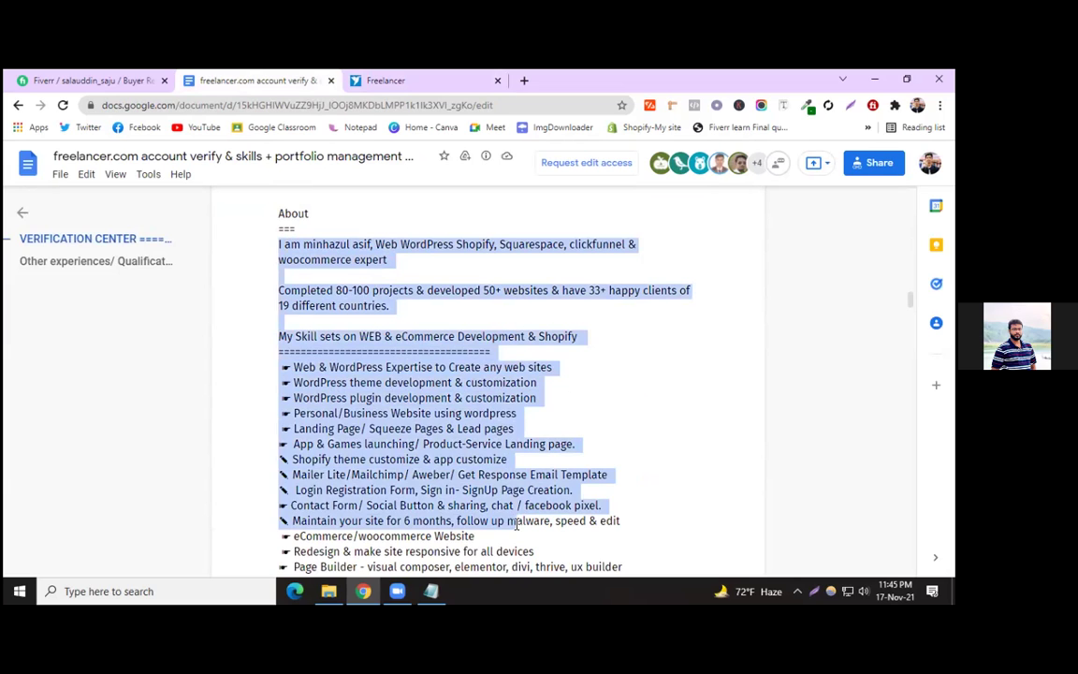
pyautogui.scroll(-3, 515, 522)
pyautogui.scroll(-2, 498, 415)
pyautogui.moveTo(498, 415); pyautogui.dragTo(550, 407)
pyautogui.scroll(-5, 481, 490)
pyautogui.scroll(2, 548, 340)
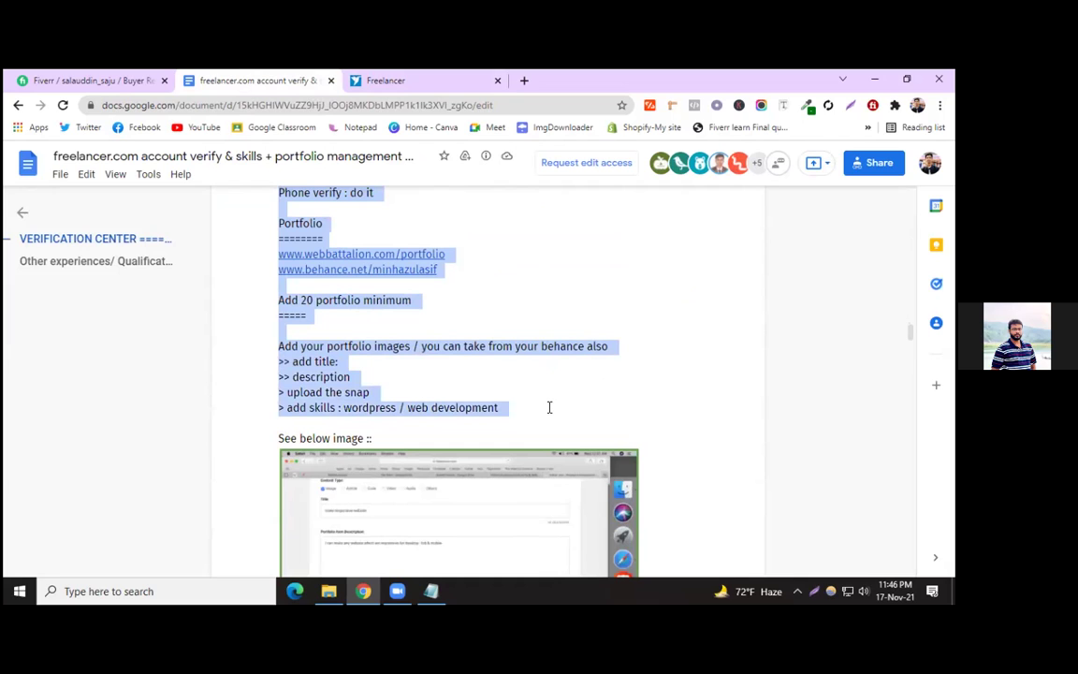
pyautogui.scroll(3, 549, 407)
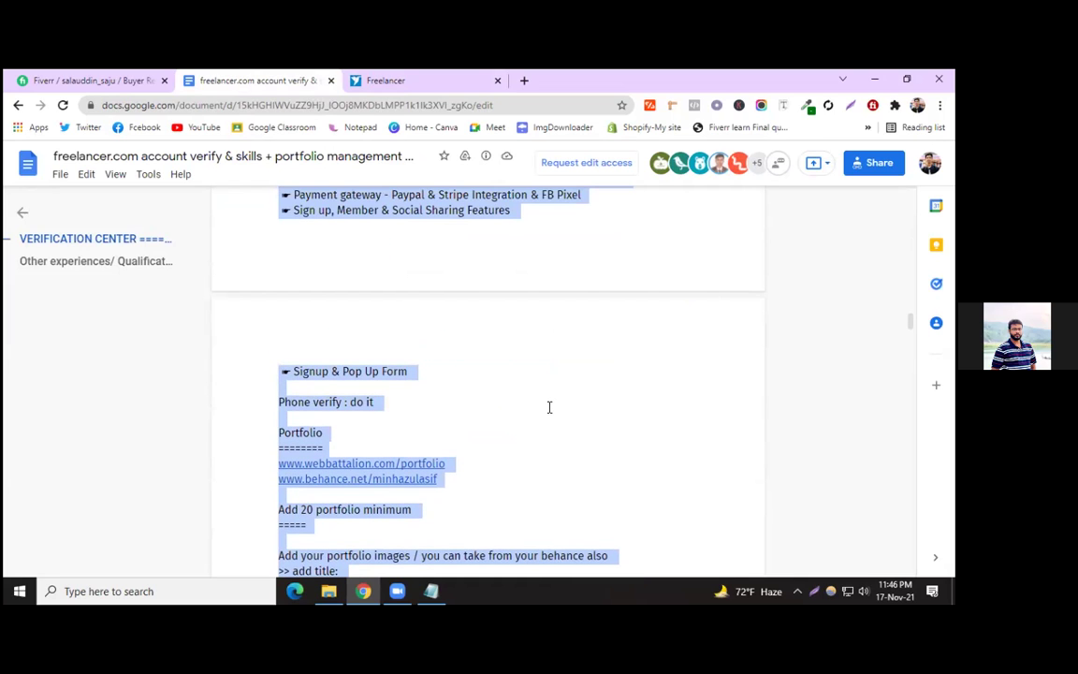
pyautogui.scroll(-2, 549, 407)
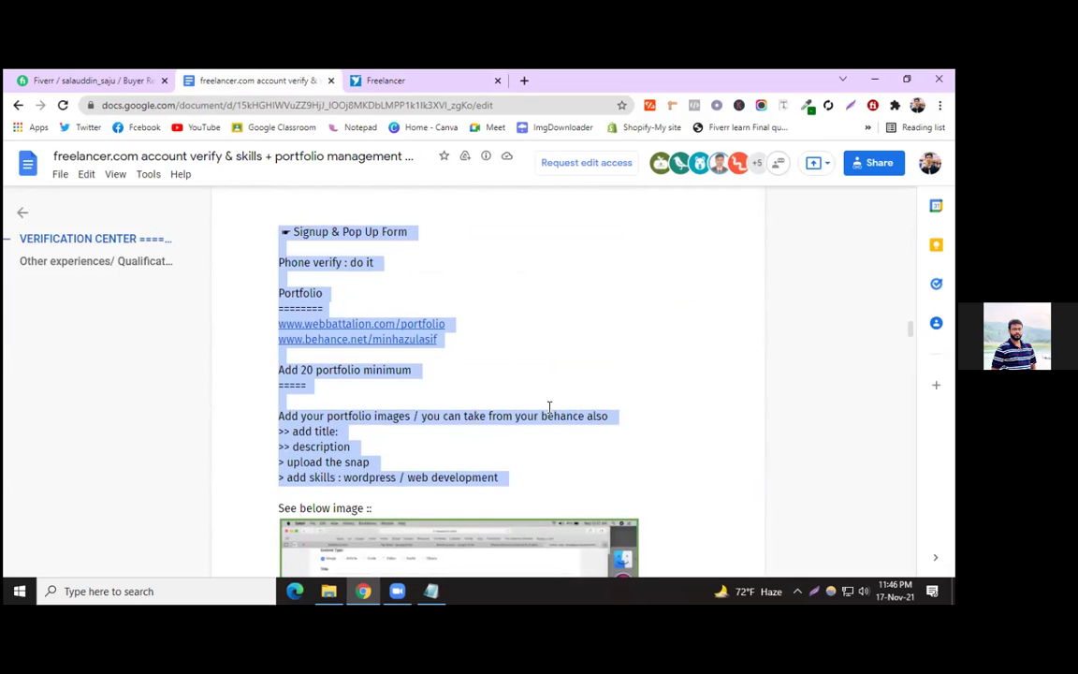
pyautogui.scroll(2, 550, 407)
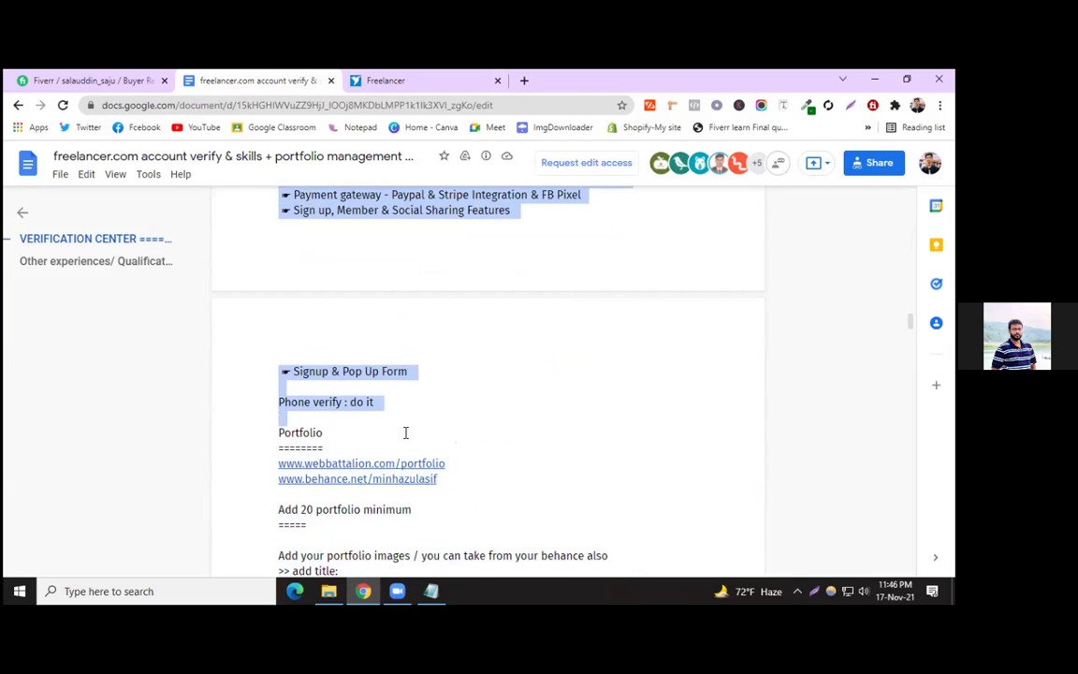
pyautogui.moveTo(408, 427); pyautogui.dragTo(419, 369)
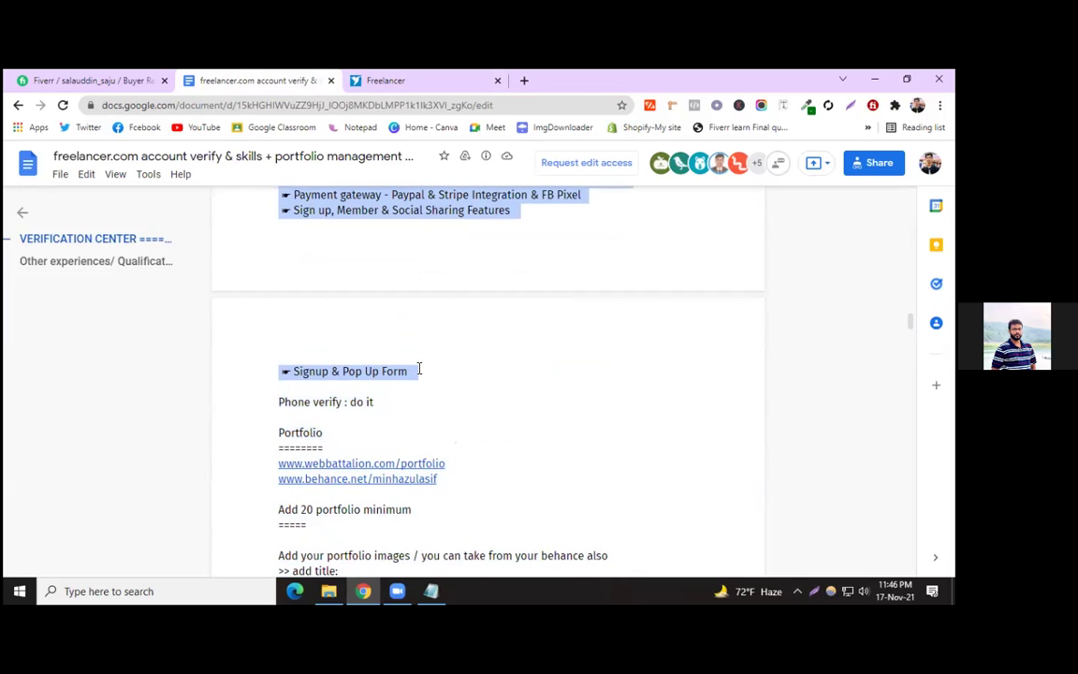
pyautogui.click(416, 79)
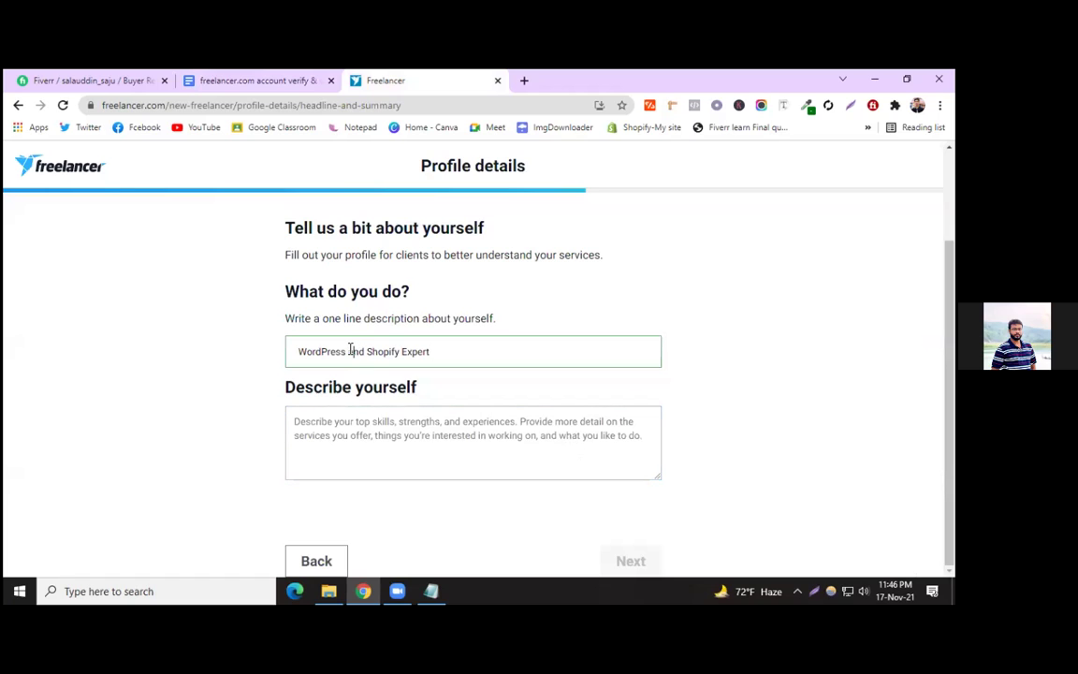
# Paste the copied service list into the Describe yourself box.
pyautogui.click(393, 436)
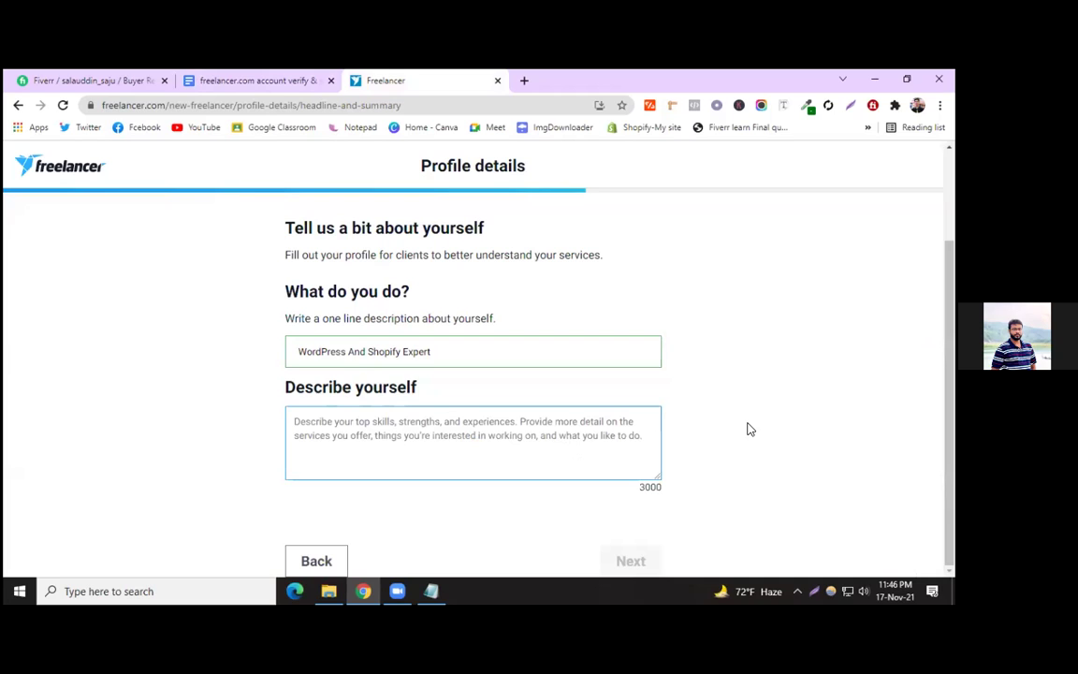
pyautogui.hotkey('ctrl', 'v')
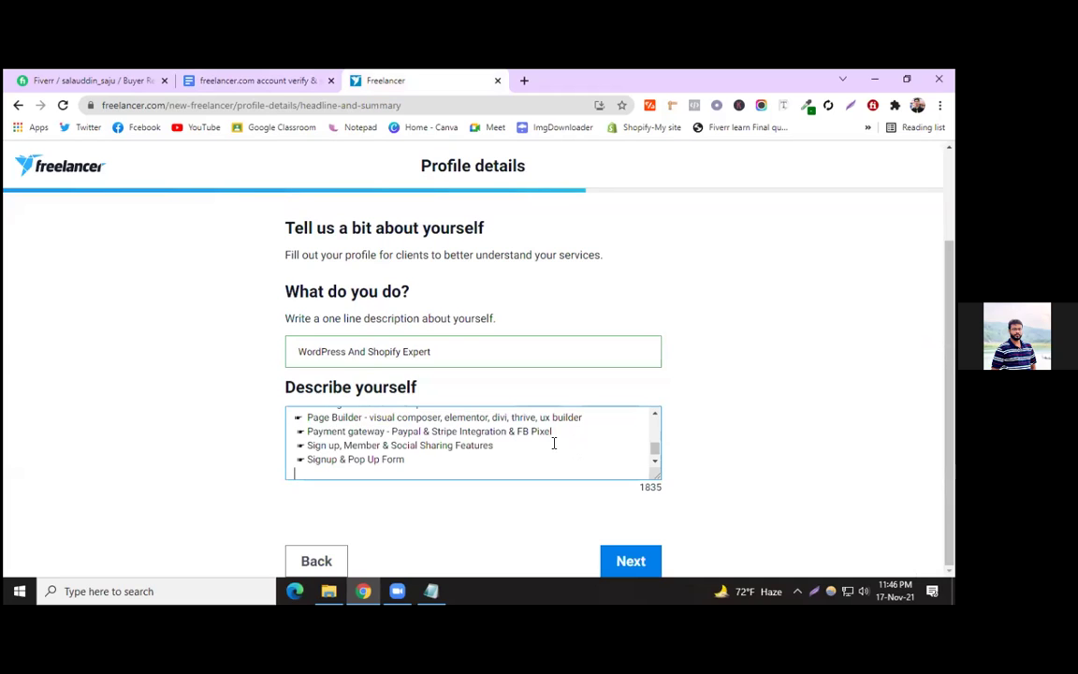
pyautogui.scroll(3, 436, 450)
pyautogui.scroll(1, 437, 451)
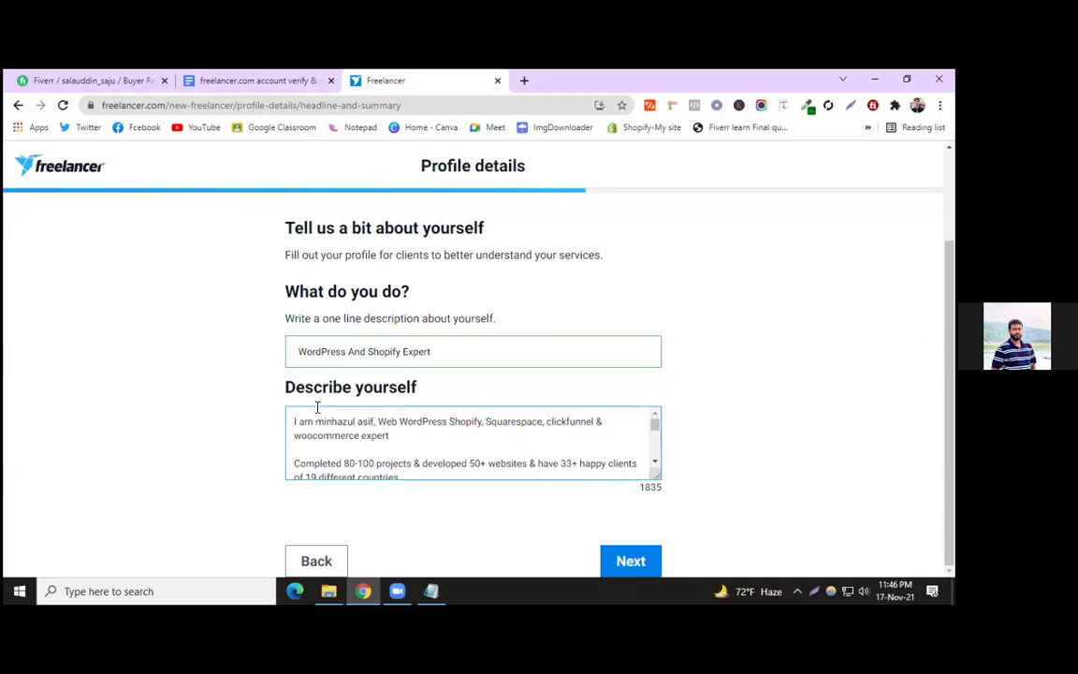
# Replace the author's name in the intro with the user's own short name.
pyautogui.moveTo(316, 423); pyautogui.dragTo(372, 423)
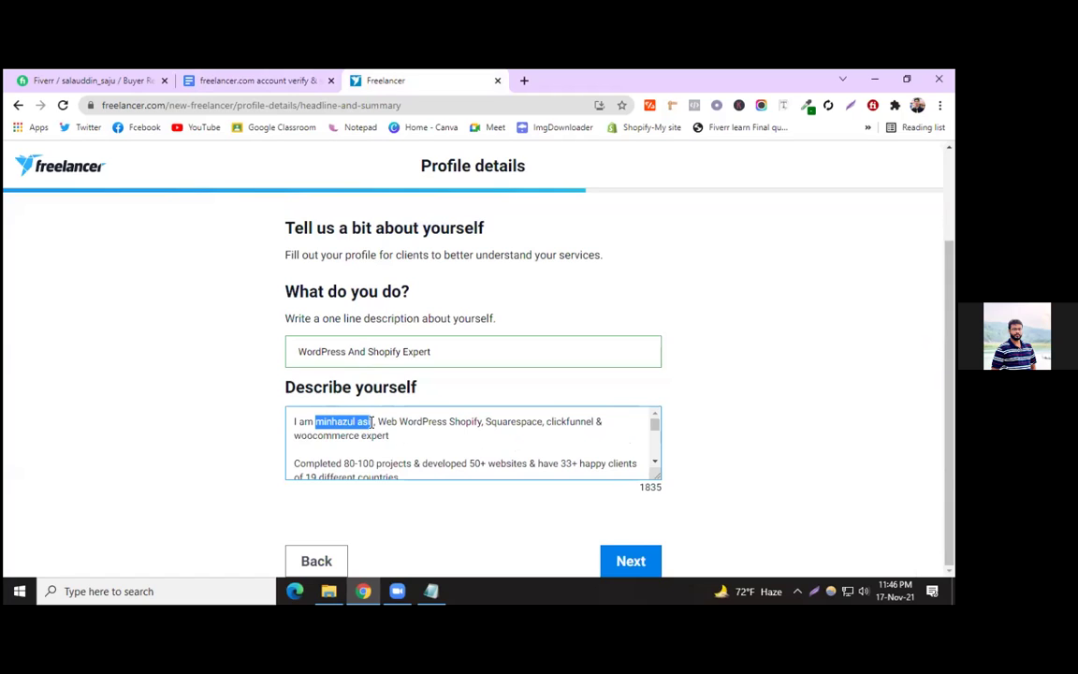
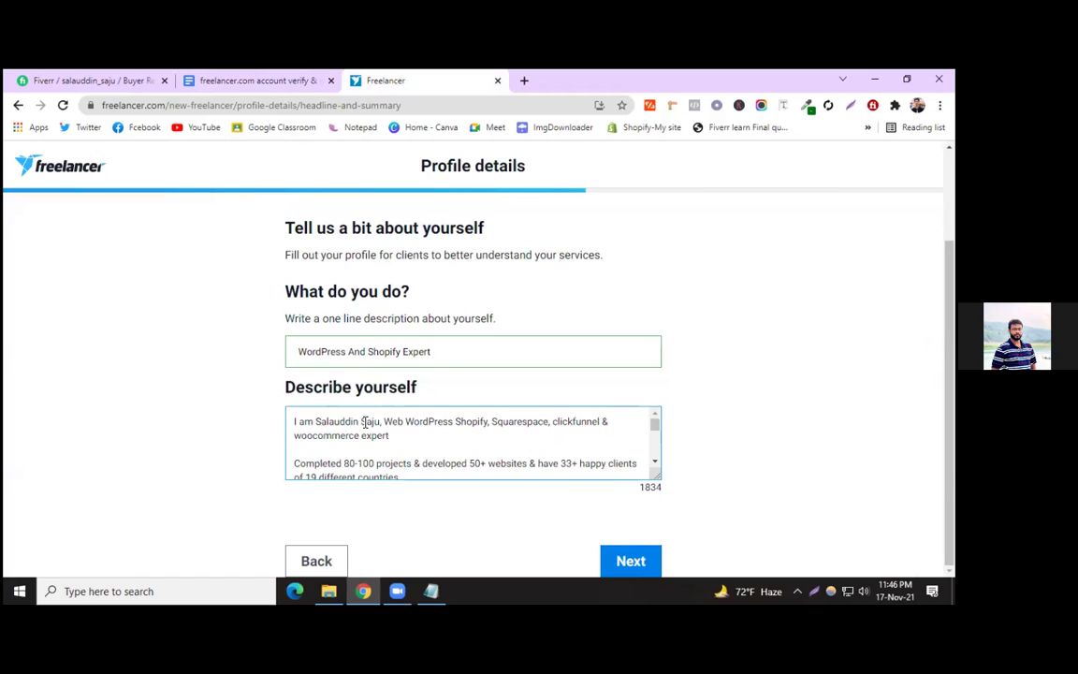
pyautogui.write(',')
pyautogui.moveTo(360, 422); pyautogui.dragTo(313, 422)
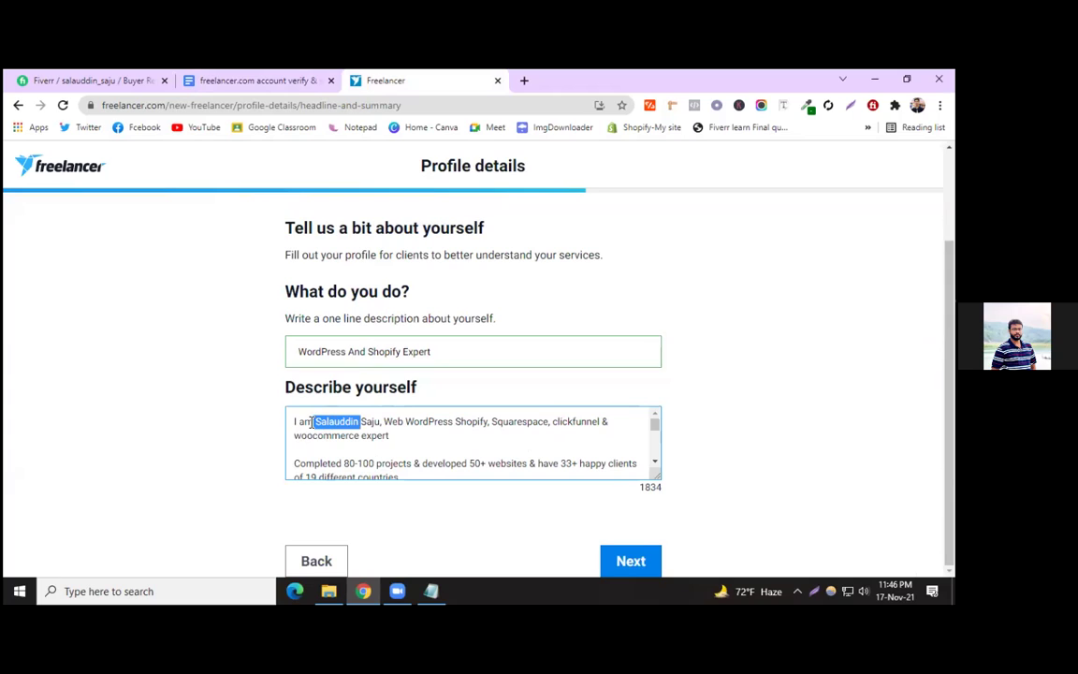
pyautogui.press('BackSpace')
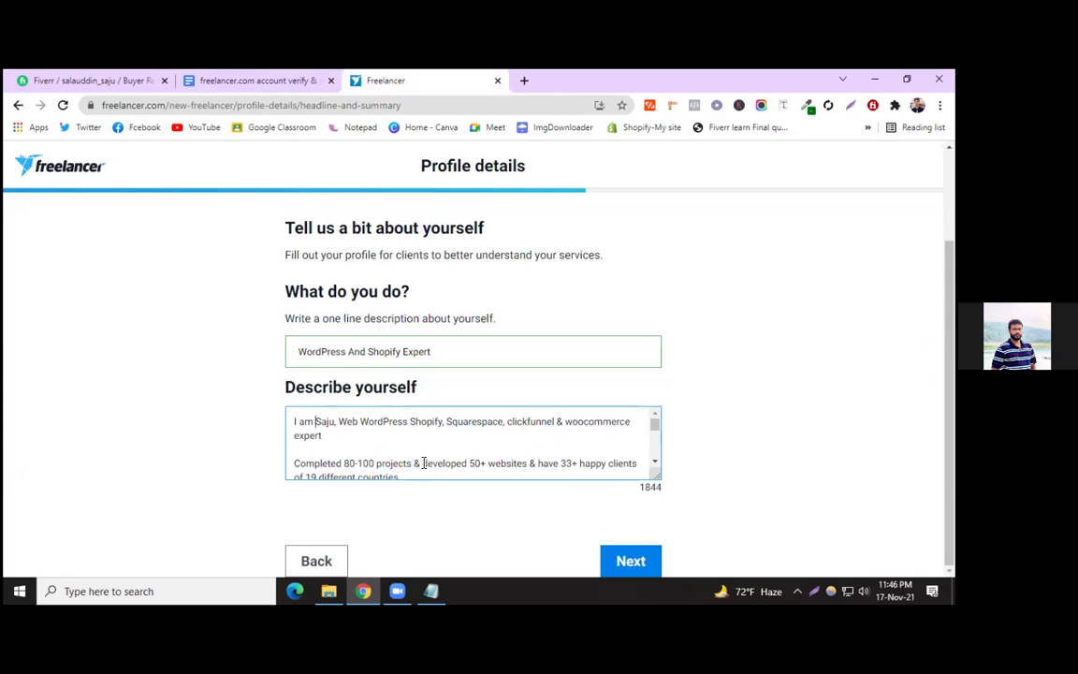
# Delete Squarespace, clickfunnel and woocommerce from the intro line.
pyautogui.moveTo(445, 423); pyautogui.dragTo(628, 424)
pyautogui.press('BackSpace')
pyautogui.press('BackSpace')
pyautogui.press('BackSpace')
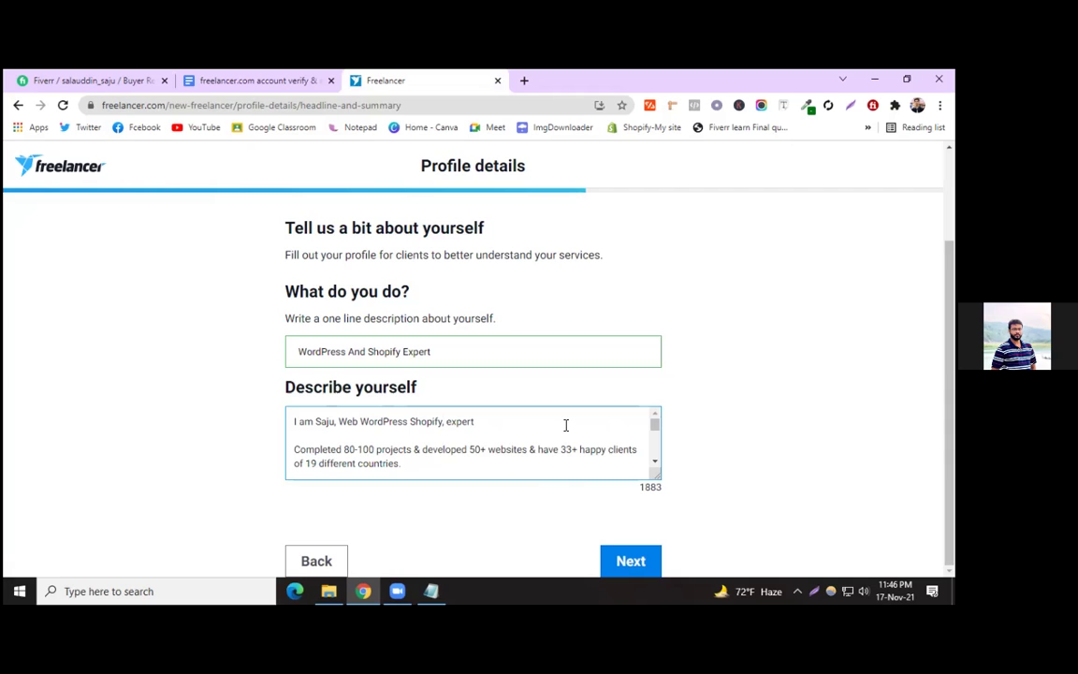
pyautogui.click(409, 422)
# Make the intro list WordPress, Shopify and Email Marketing expertise, ending with a full stop.
pyautogui.write(',')
pyautogui.click(446, 422)
pyautogui.write('Email Ma')
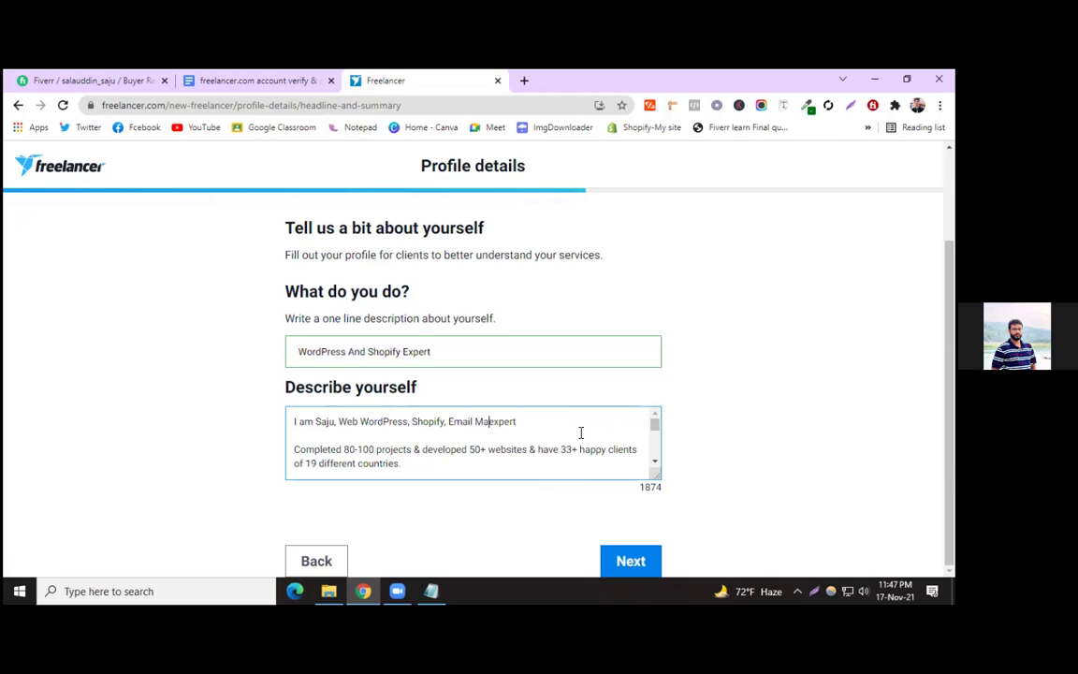
pyautogui.write('rketing')
pyautogui.click(562, 426)
pyautogui.write('.')
# Delete '/woocommerce' from the eCommerce Website bullet.
pyautogui.scroll(-3, 536, 435)
pyautogui.scroll(3, 518, 440)
pyautogui.scroll(-3, 655, 435)
pyautogui.scroll(-5, 655, 440)
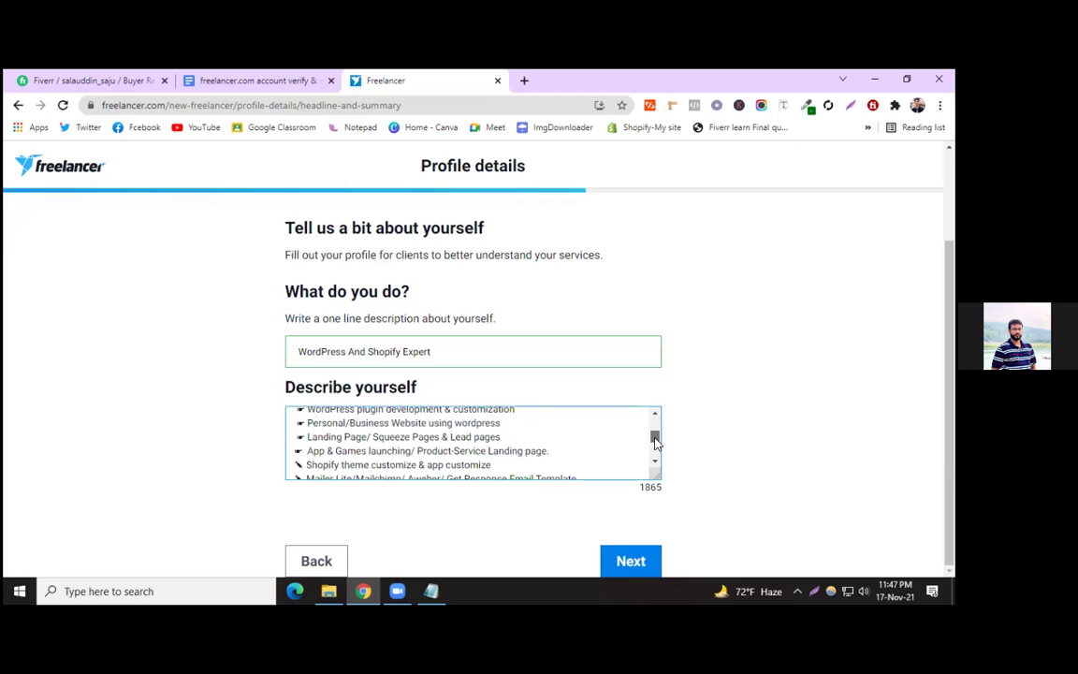
pyautogui.scroll(10, 651, 431)
pyautogui.moveTo(652, 431); pyautogui.dragTo(652, 442)
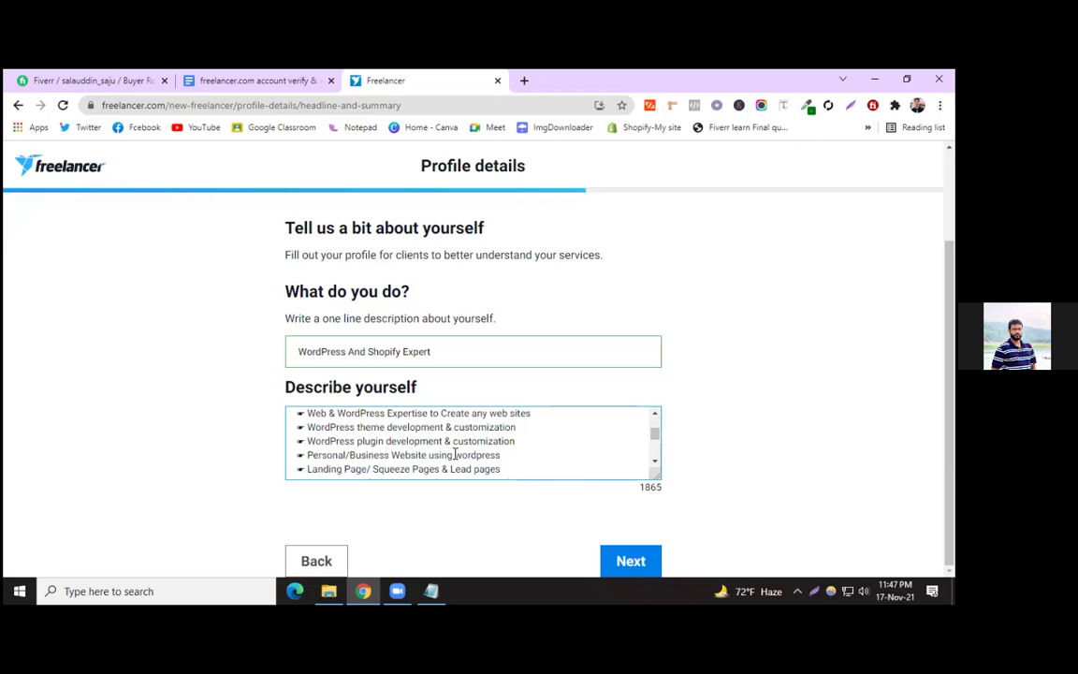
pyautogui.scroll(-3, 412, 440)
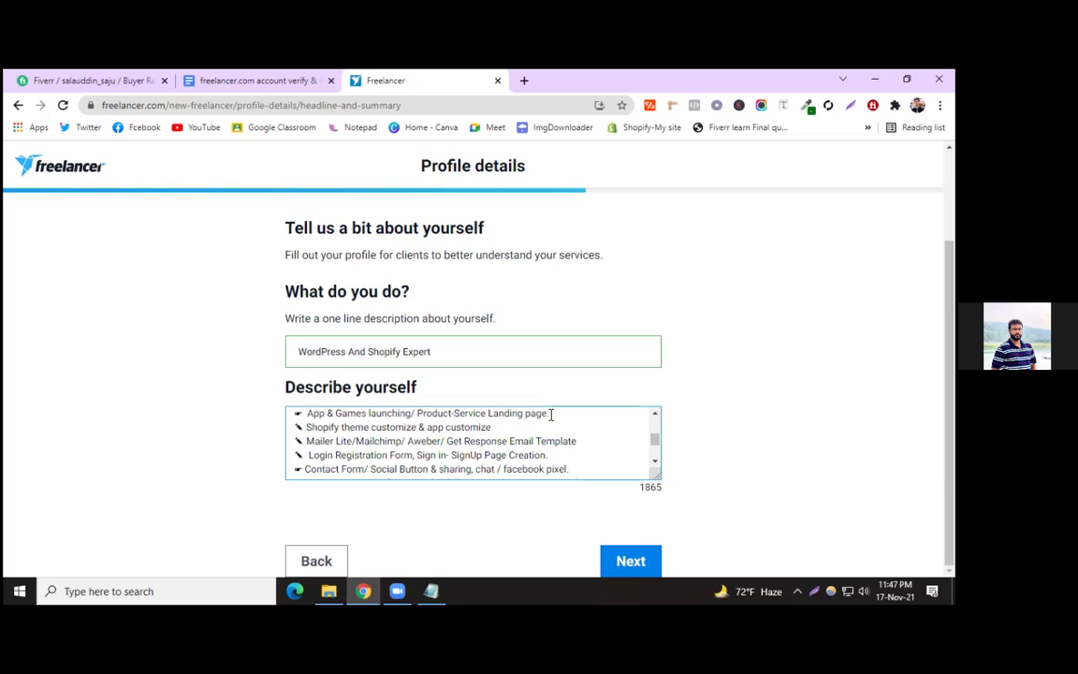
pyautogui.scroll(3, 393, 442)
pyautogui.scroll(-3, 367, 444)
pyautogui.moveTo(652, 435); pyautogui.dragTo(654, 445)
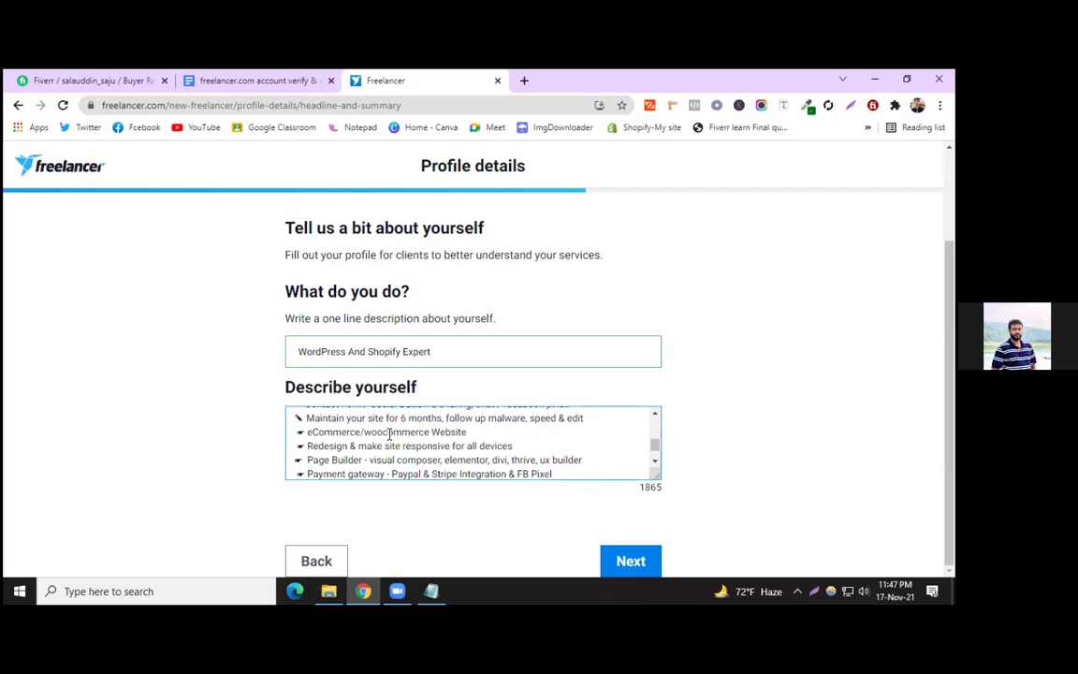
pyautogui.moveTo(361, 433); pyautogui.dragTo(430, 433)
pyautogui.press('BackSpace')
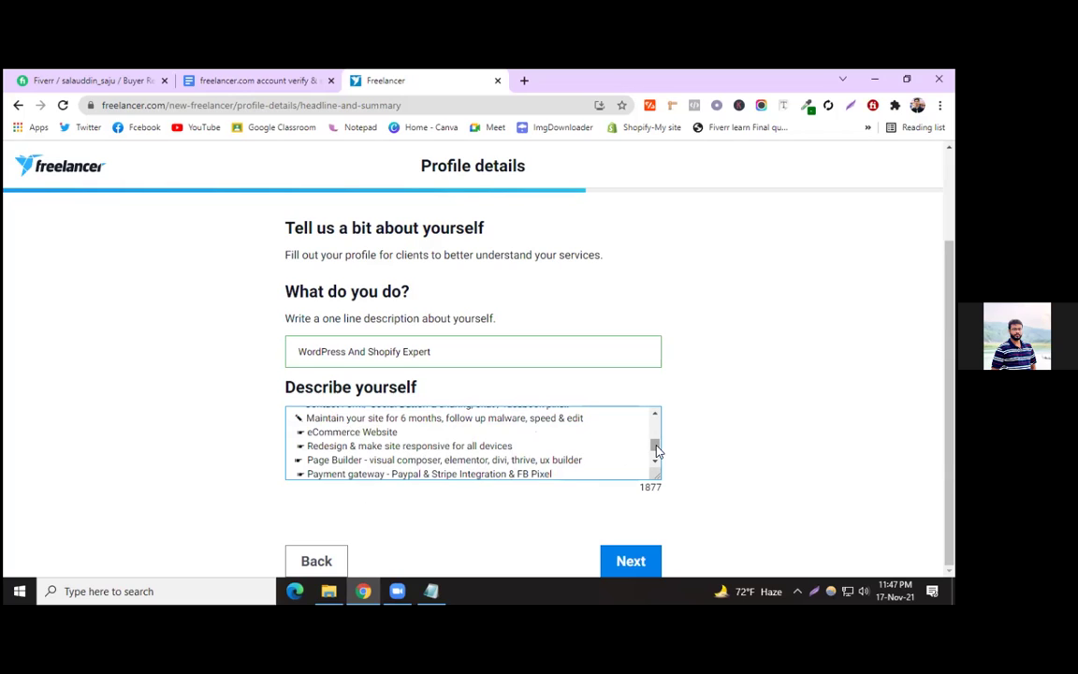
# Remove 'divi, thrive, ux builder' from the Page Builder bullet.
pyautogui.moveTo(654, 446); pyautogui.dragTo(656, 454)
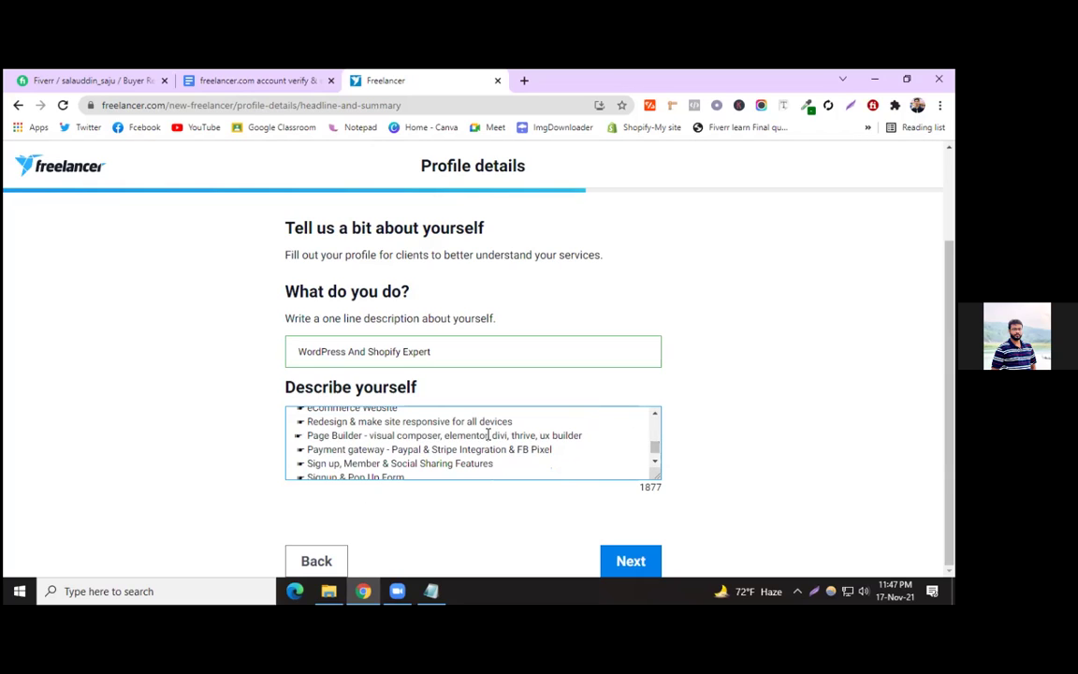
pyautogui.moveTo(487, 435); pyautogui.dragTo(590, 433)
pyautogui.press('BackSpace')
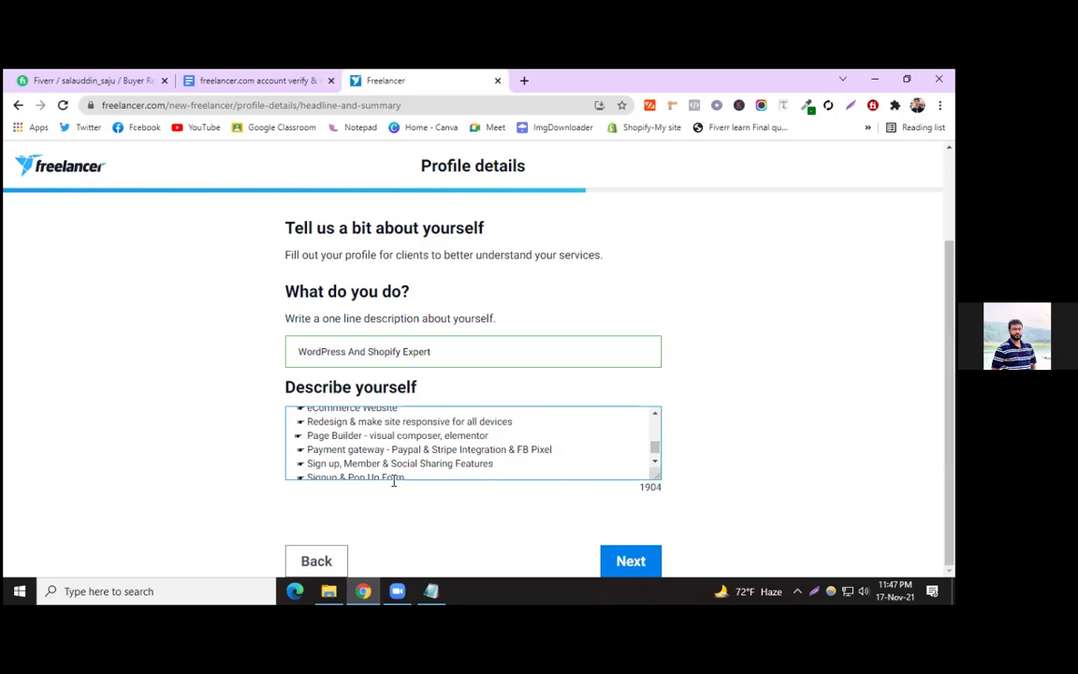
pyautogui.scroll(-1, 474, 449)
pyautogui.click(486, 456)
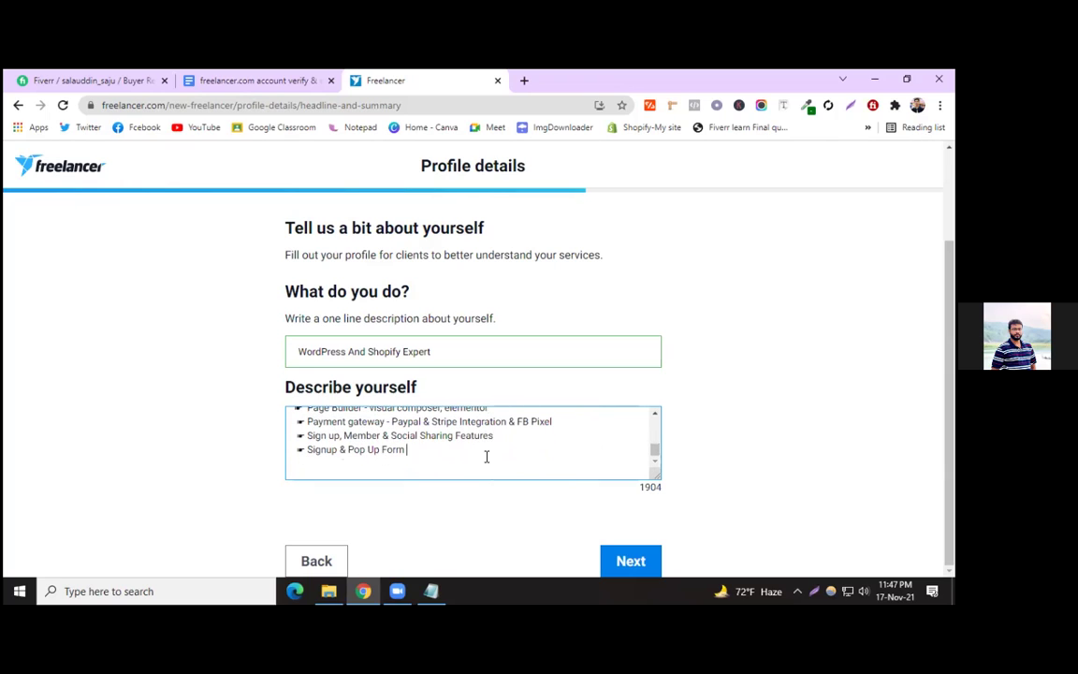
# Sign off the description with a blank line, 'Thanks' and the user's name, then continue.
pyautogui.press('Return')
pyautogui.write('Thanks')
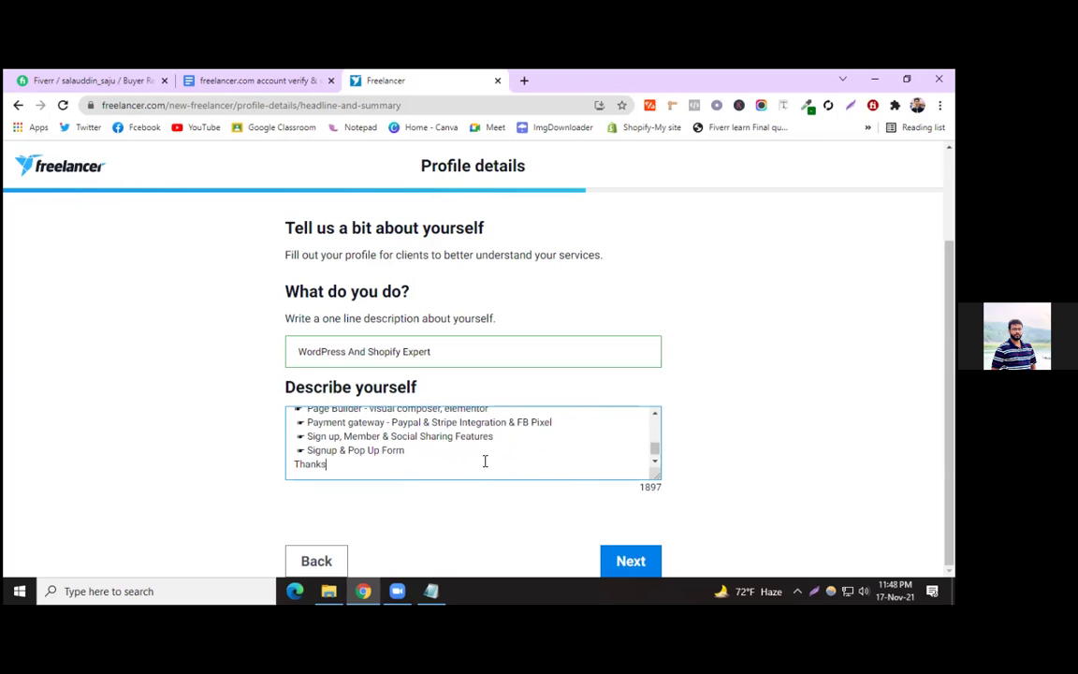
pyautogui.press('Return')
pyautogui.write('Sa')
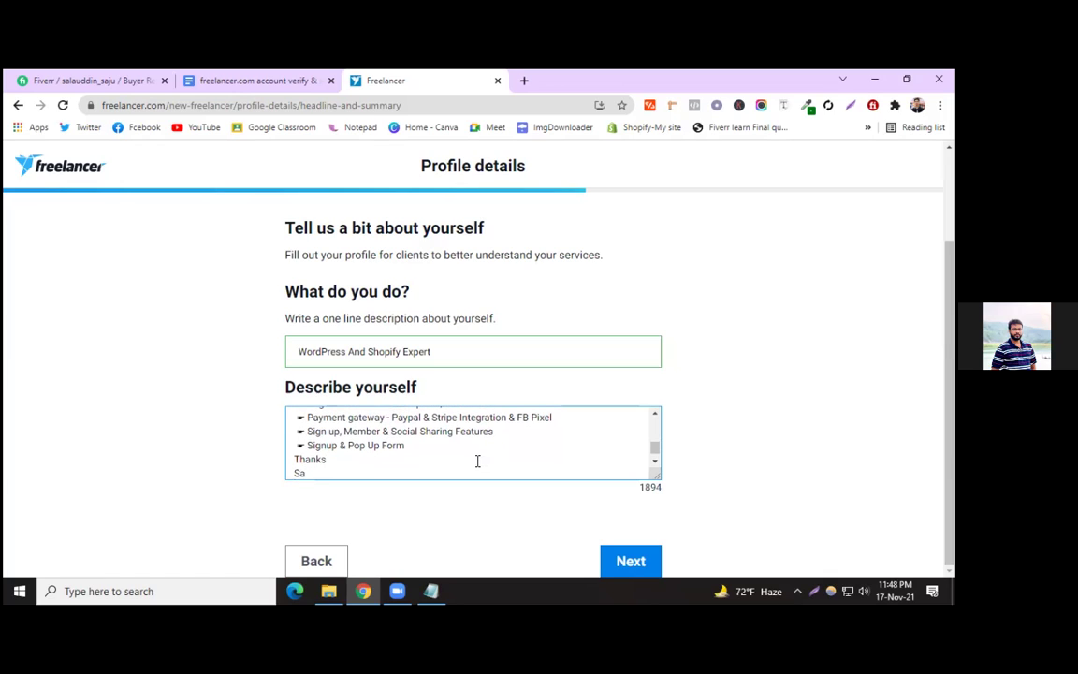
pyautogui.click(294, 460)
pyautogui.press('Return')
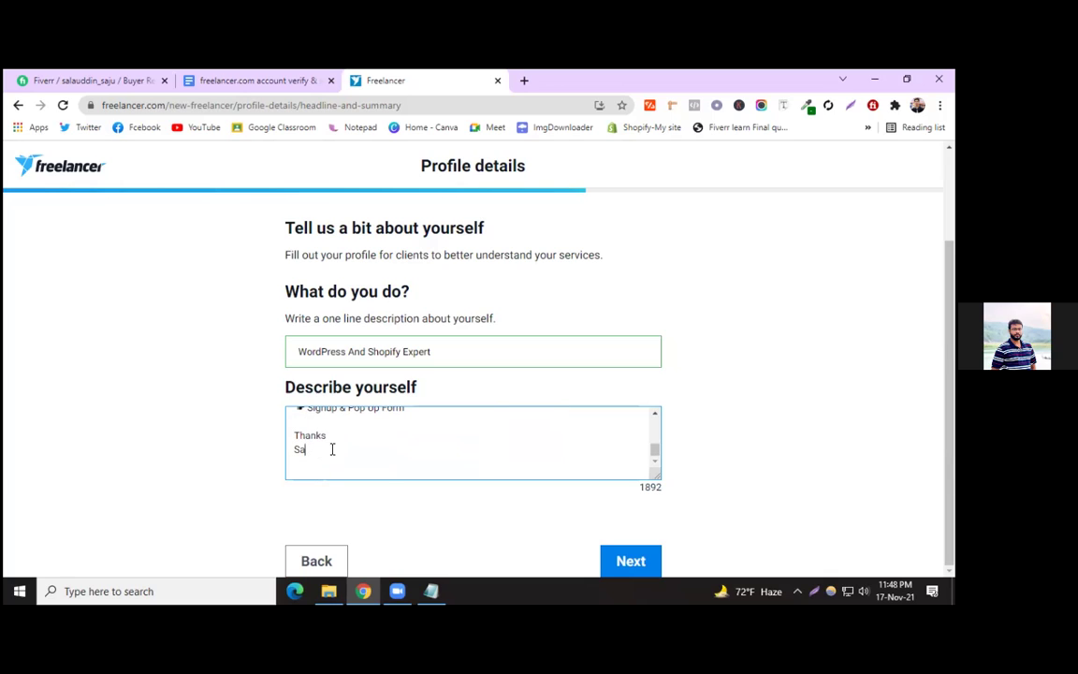
pyautogui.click(656, 559)
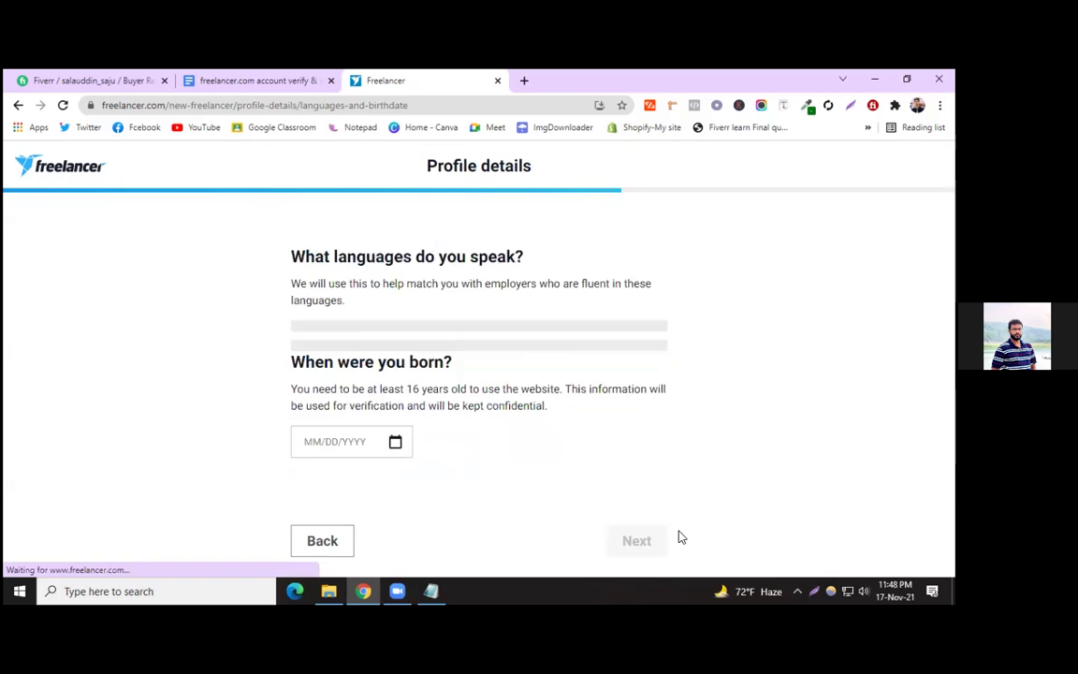
# Add हिन्दी to the spoken languages list.
pyautogui.scroll(-2, 684, 486)
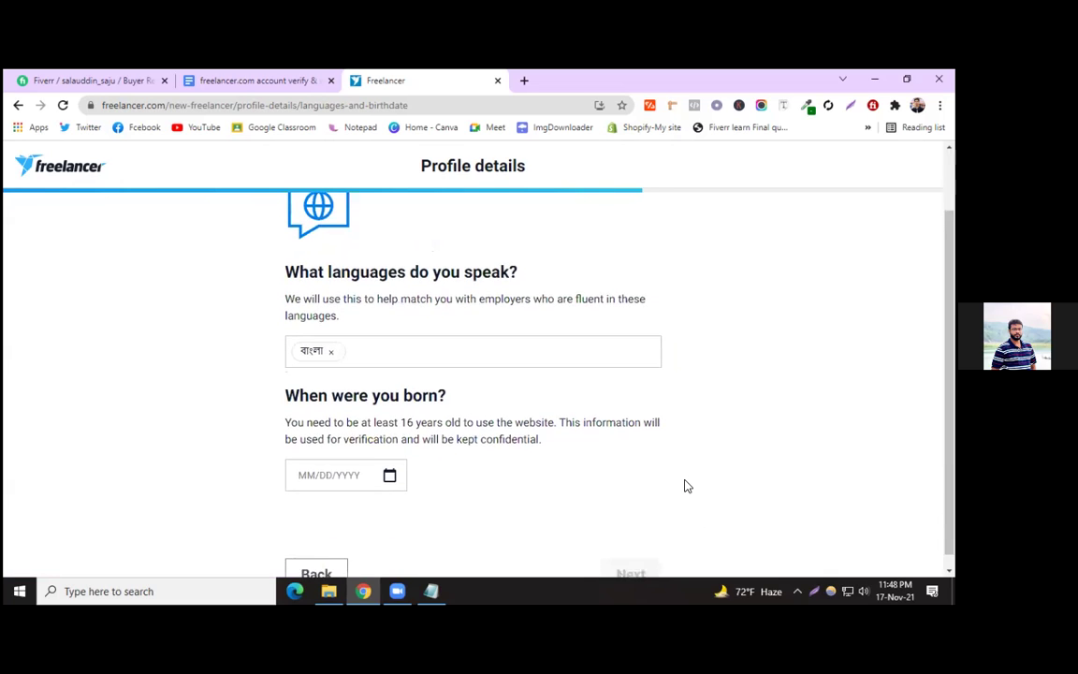
pyautogui.click(438, 334)
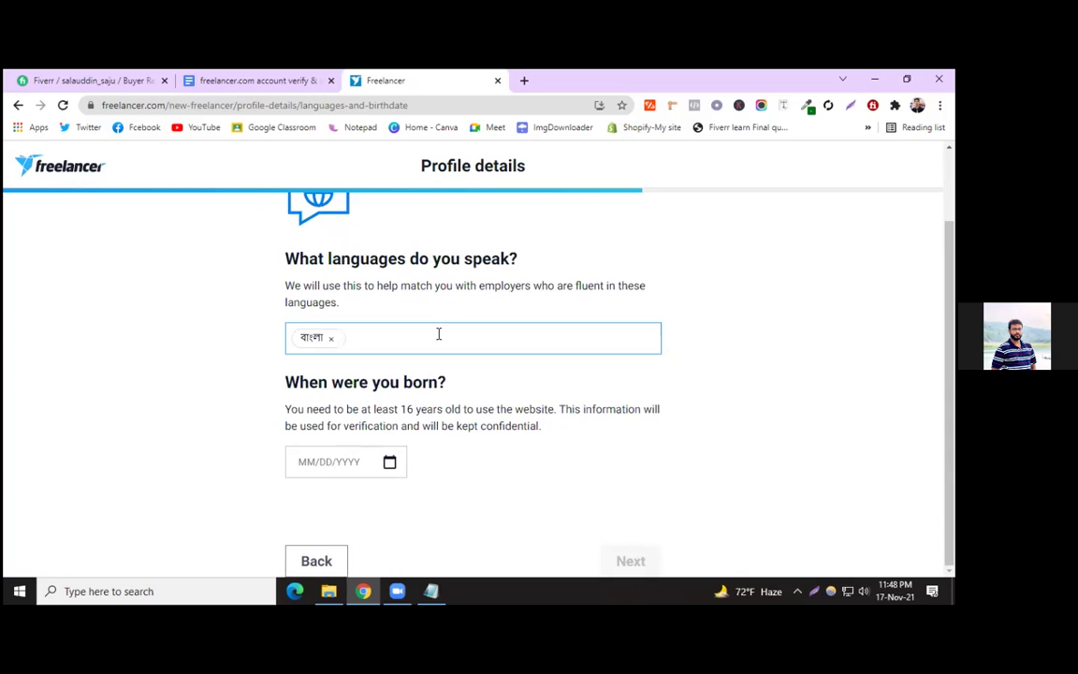
pyautogui.write('Hind')
pyautogui.press('BackSpace')
pyautogui.press('BackSpace')
pyautogui.press('BackSpace')
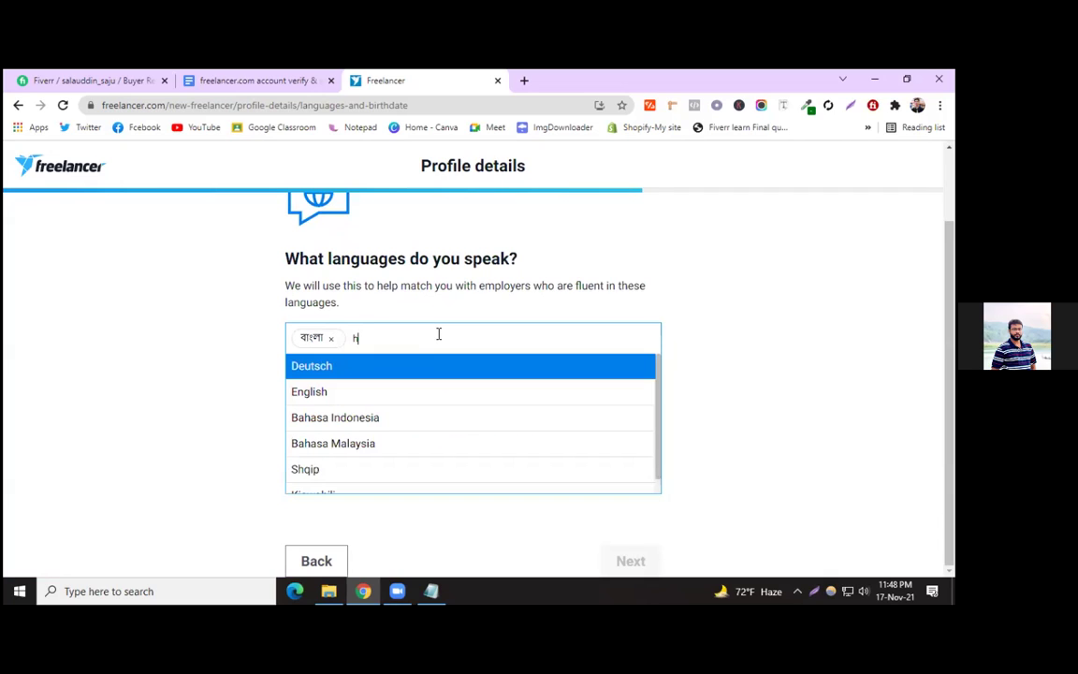
pyautogui.click(375, 394)
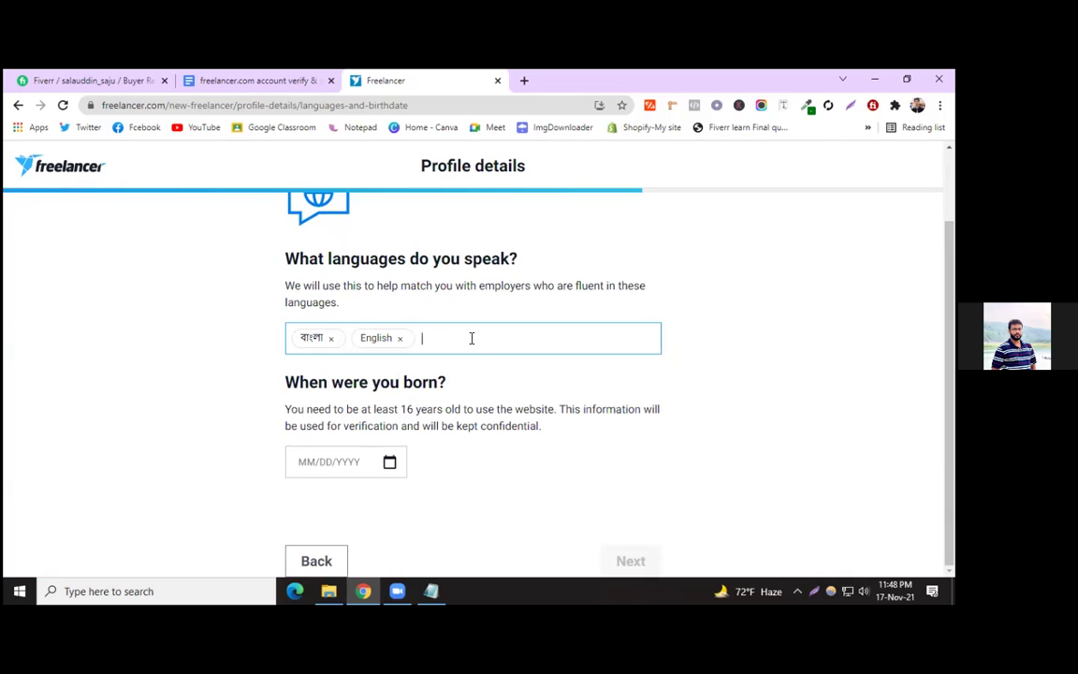
pyautogui.write('Ru')
pyautogui.press('BackSpace')
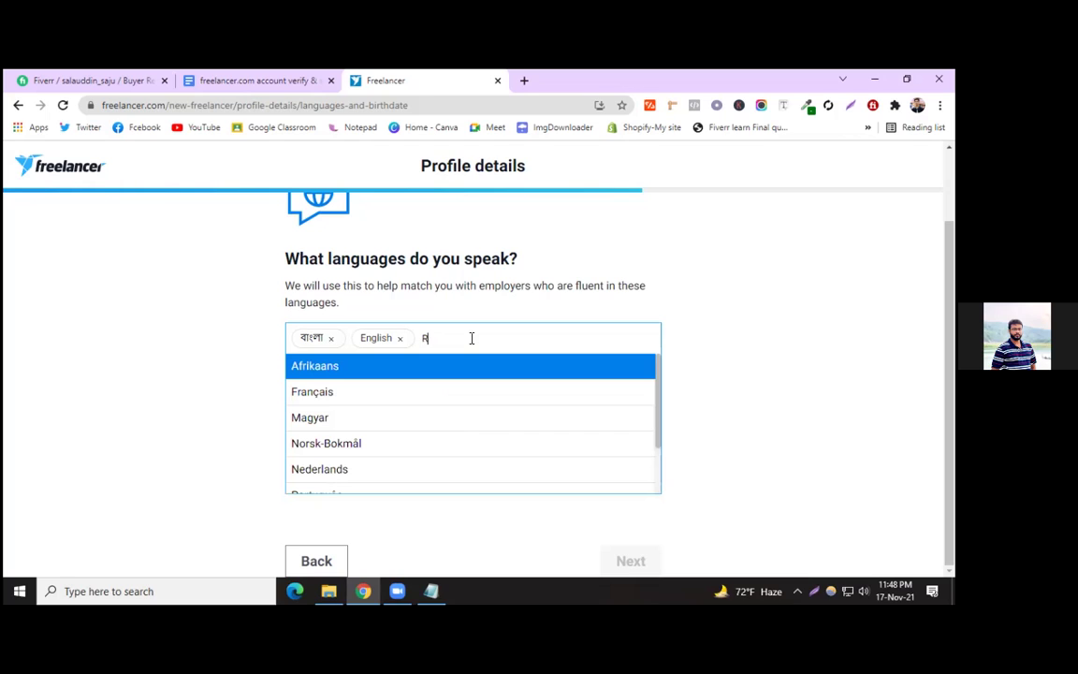
pyautogui.scroll(-1, 477, 376)
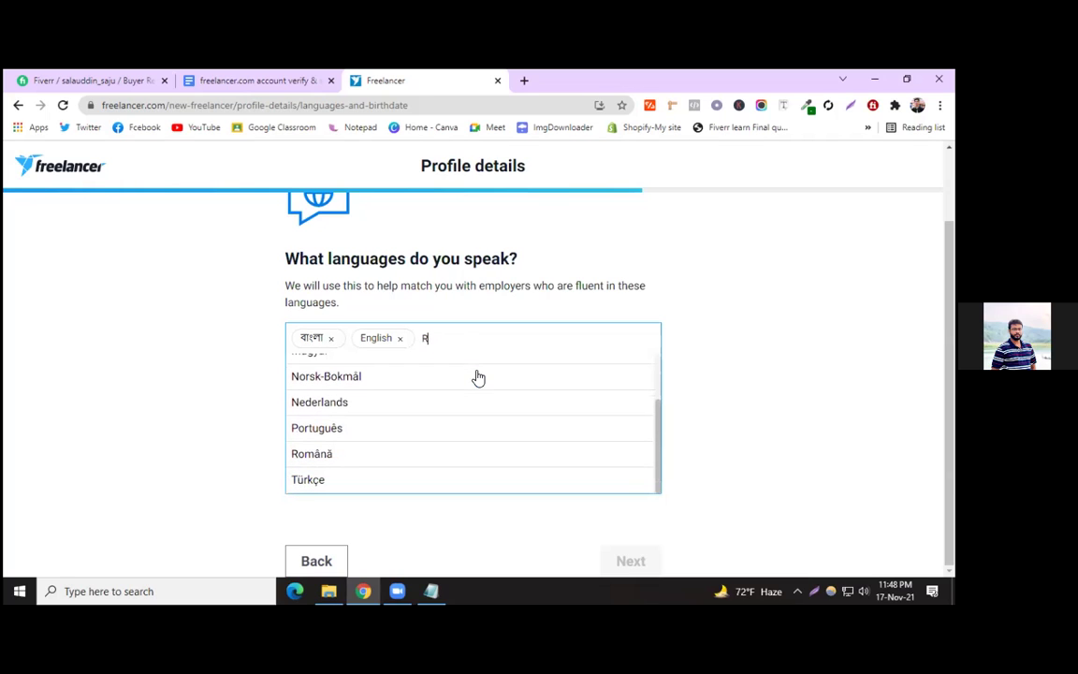
pyautogui.scroll(2, 477, 376)
pyautogui.press('BackSpace')
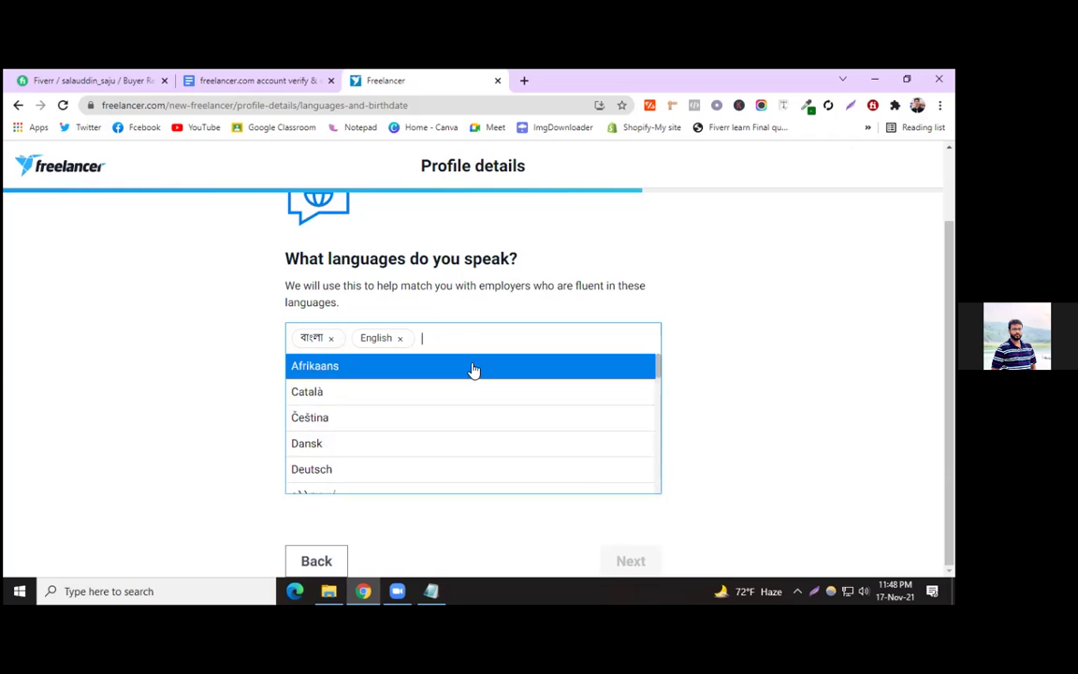
pyautogui.scroll(-5, 409, 404)
pyautogui.scroll(1, 417, 403)
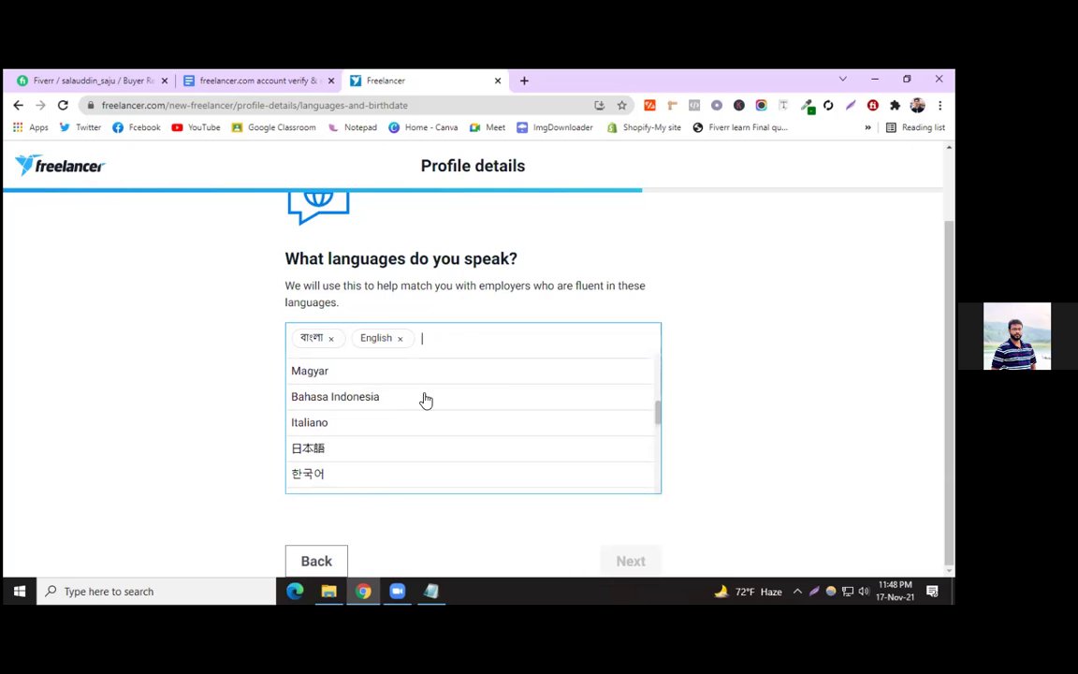
pyautogui.moveTo(657, 412); pyautogui.dragTo(655, 391)
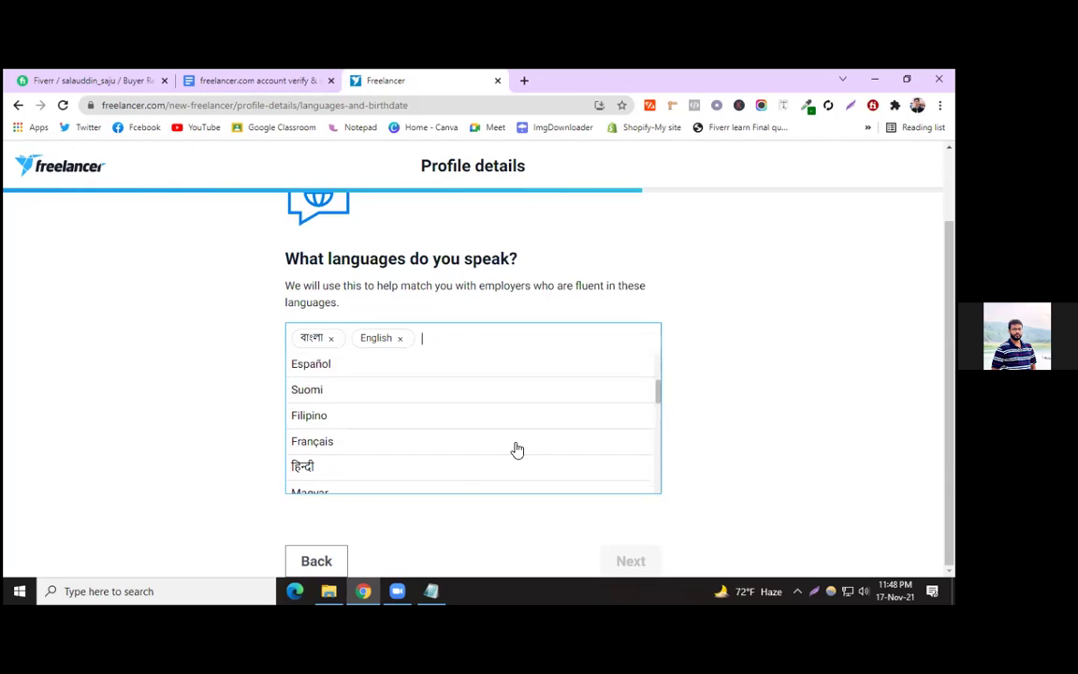
pyautogui.click(461, 471)
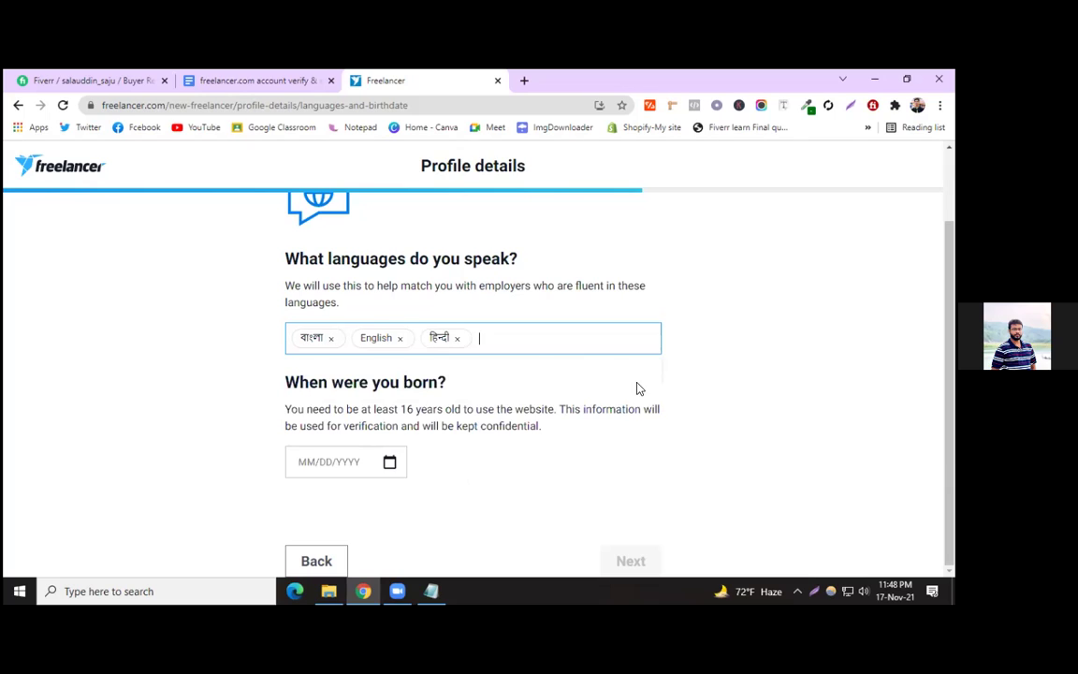
# Add Deutsch as another spoken language by searching 'd'.
pyautogui.click(525, 339)
pyautogui.write('d')
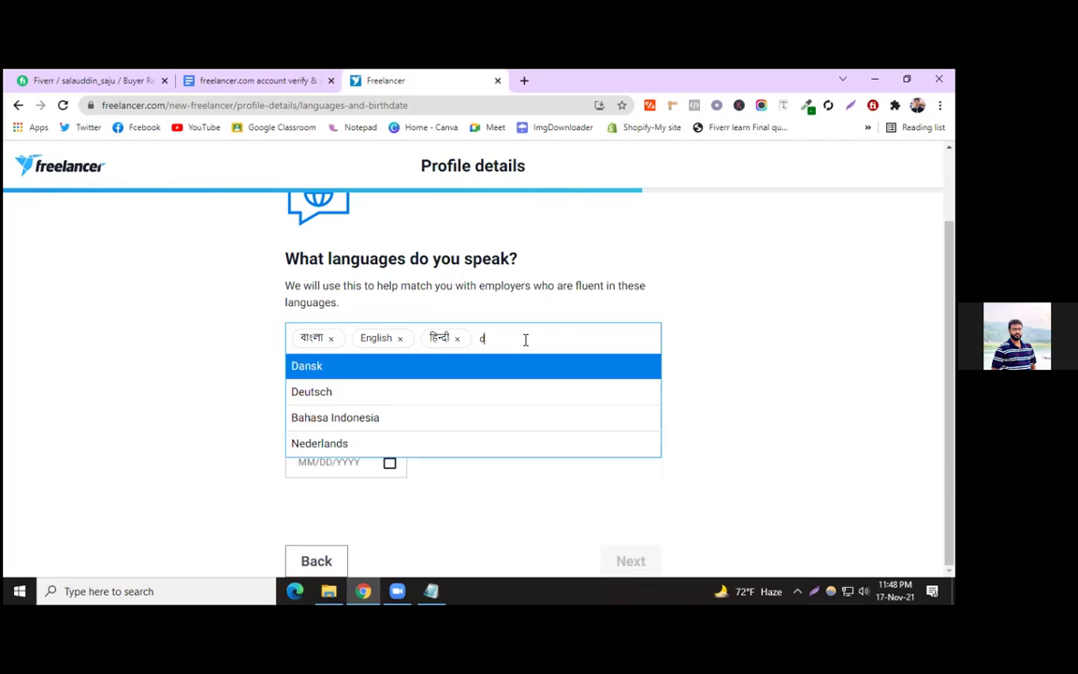
pyautogui.press('BackSpace')
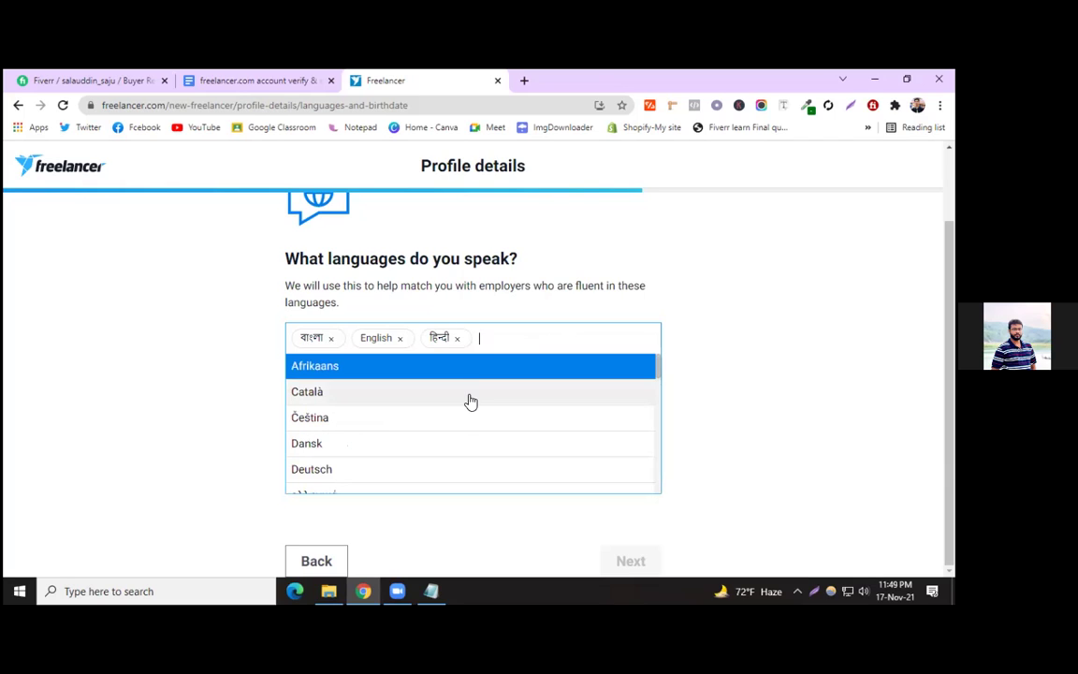
pyautogui.write('d')
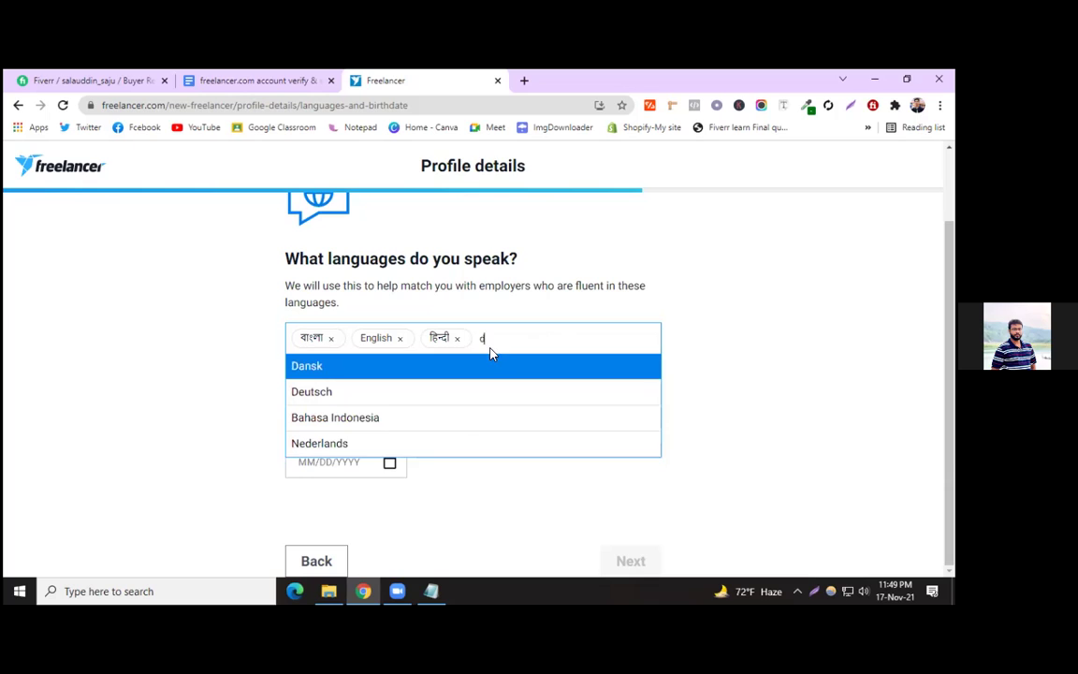
pyautogui.click(346, 398)
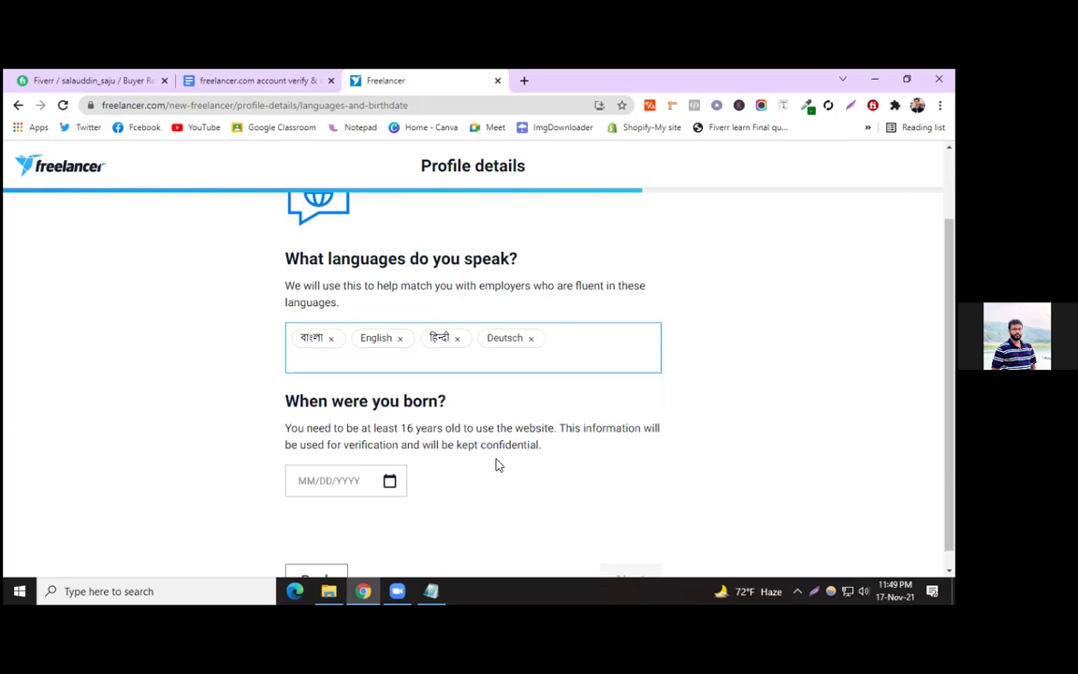
pyautogui.scroll(-1, 496, 464)
pyautogui.click(309, 463)
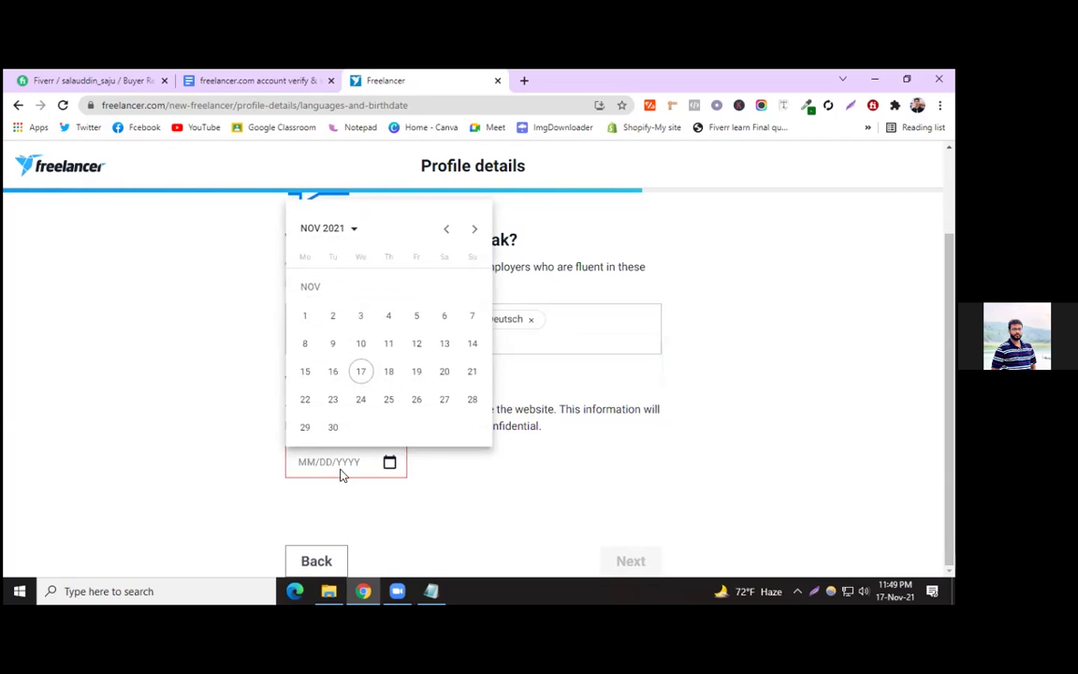
pyautogui.click(359, 235)
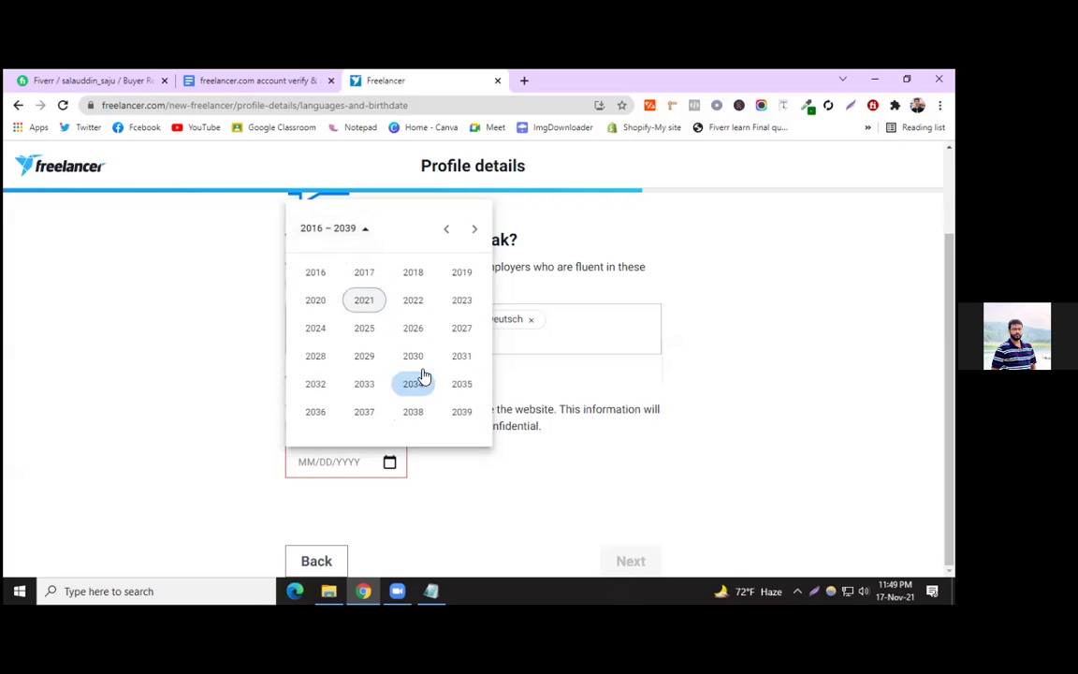
pyautogui.scroll(1, 421, 378)
pyautogui.click(446, 299)
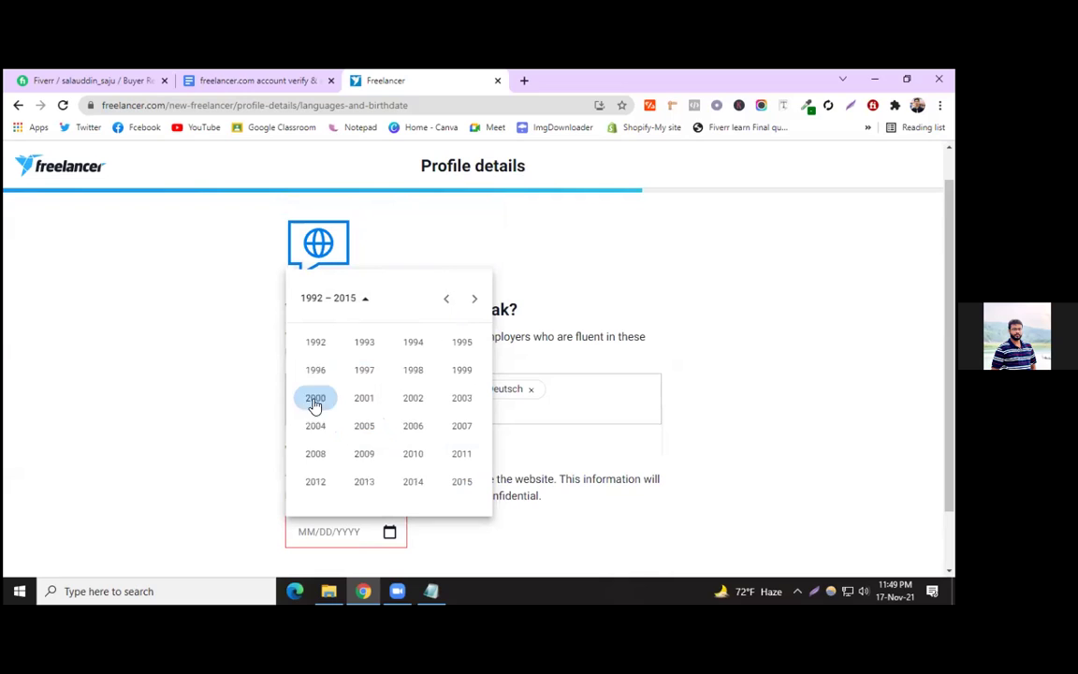
pyautogui.click(403, 401)
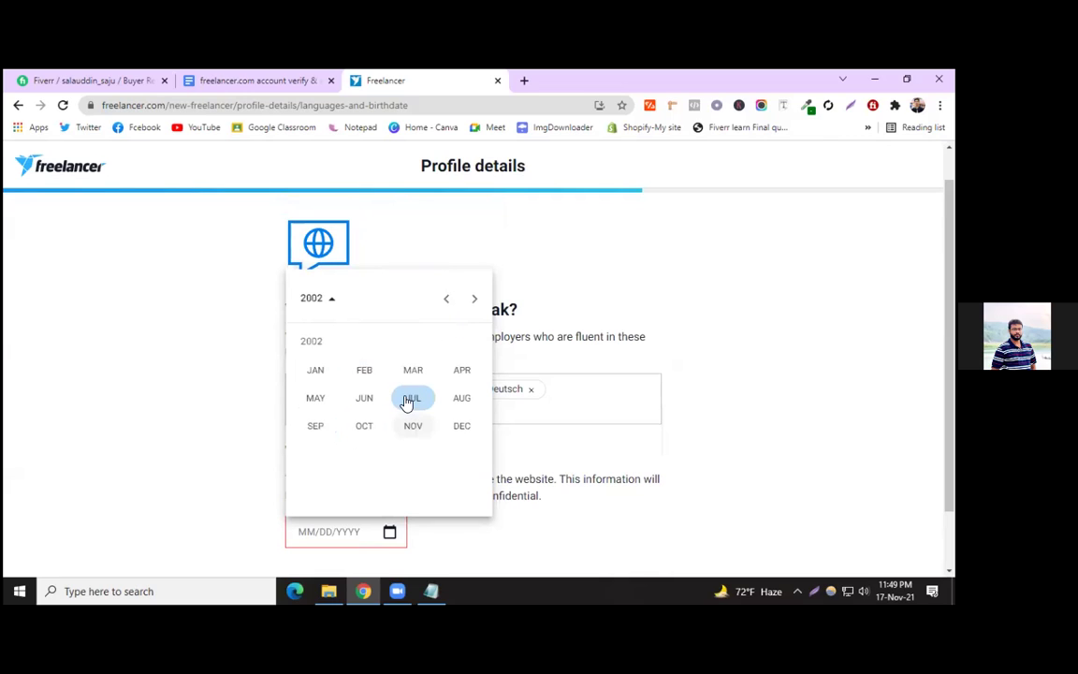
pyautogui.click(312, 372)
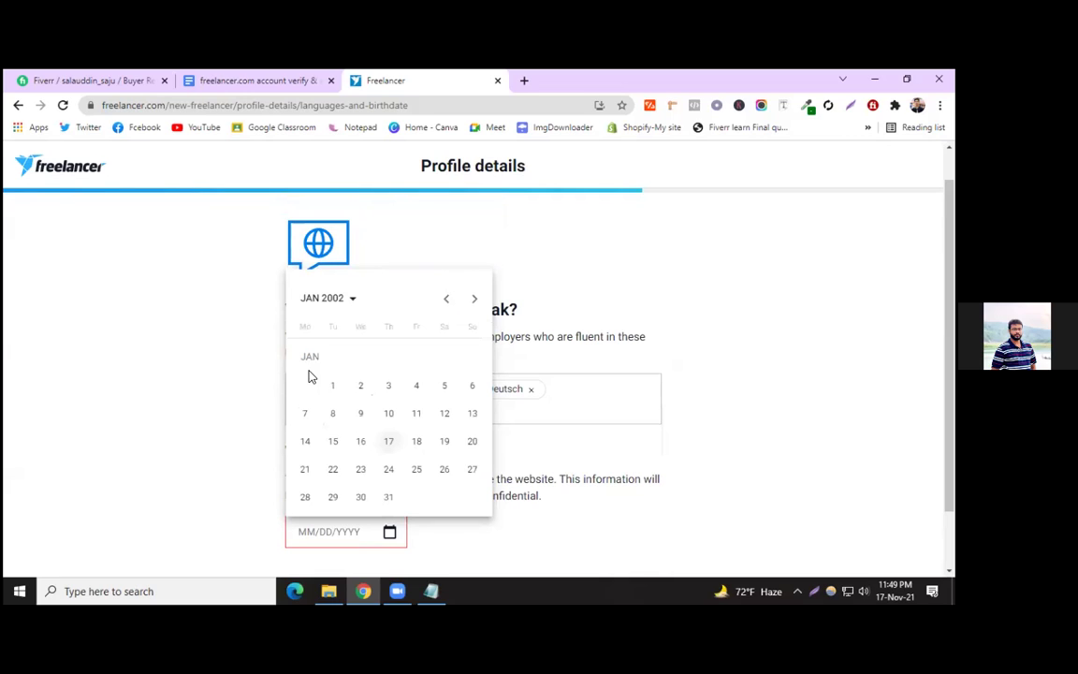
pyautogui.click(333, 386)
# Continue to the 'Where are you located?' step and focus the Address field.
pyautogui.scroll(-1, 562, 463)
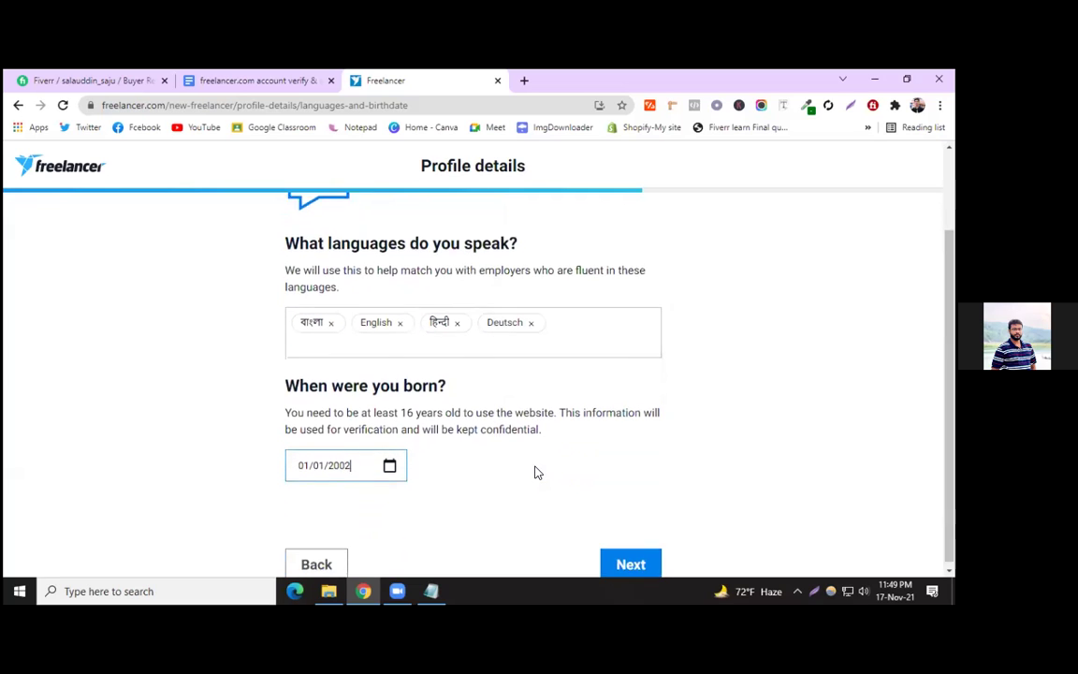
pyautogui.click(627, 559)
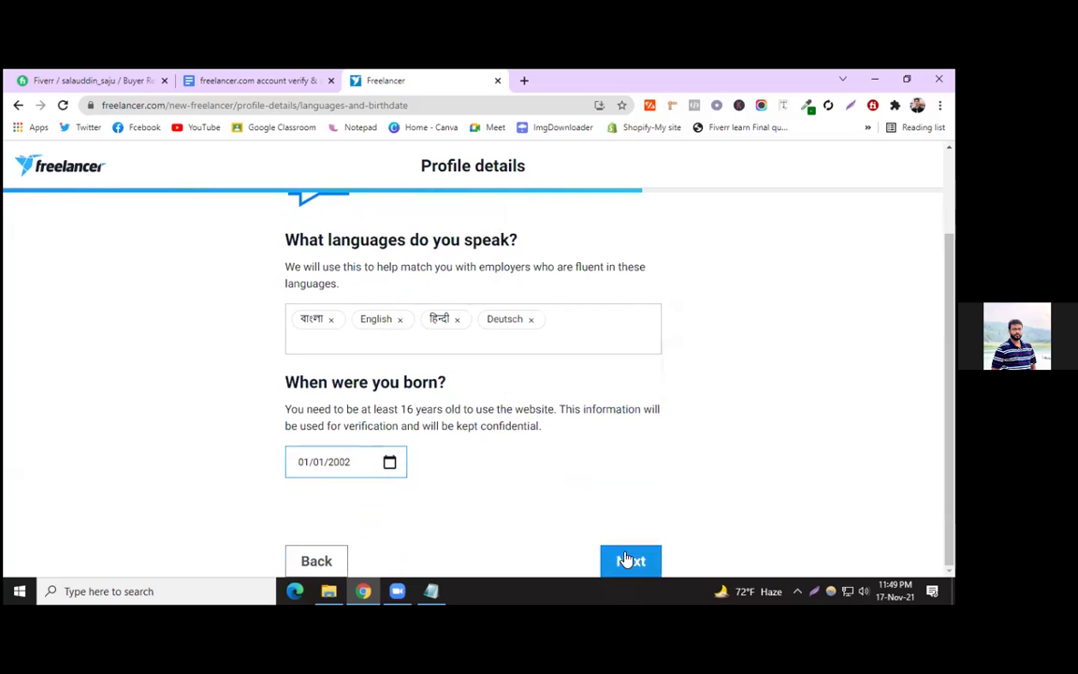
pyautogui.click(418, 458)
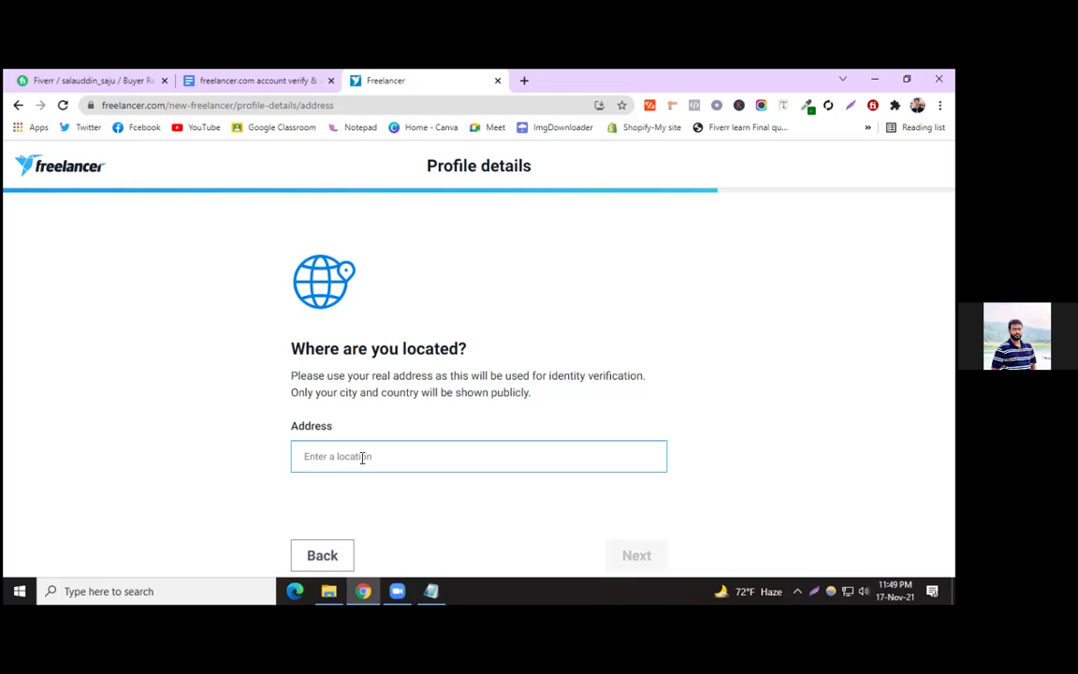
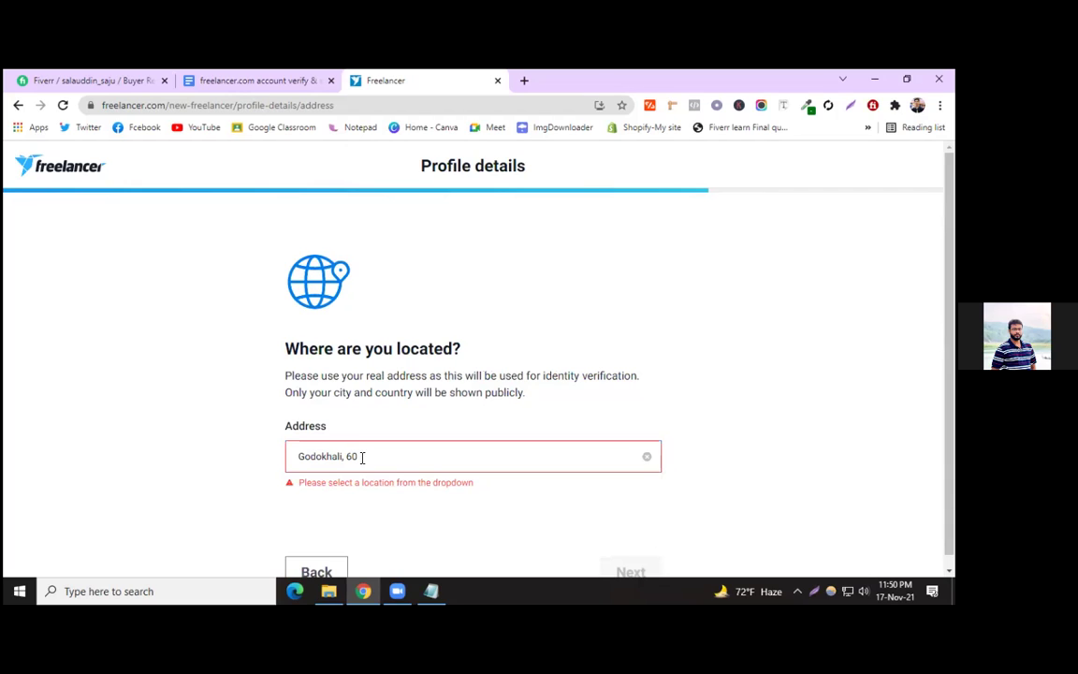
# Enter a street address, then clear it and type 'Satkh' for Satkhira location suggestions.
pyautogui.moveTo(404, 456); pyautogui.dragTo(281, 455)
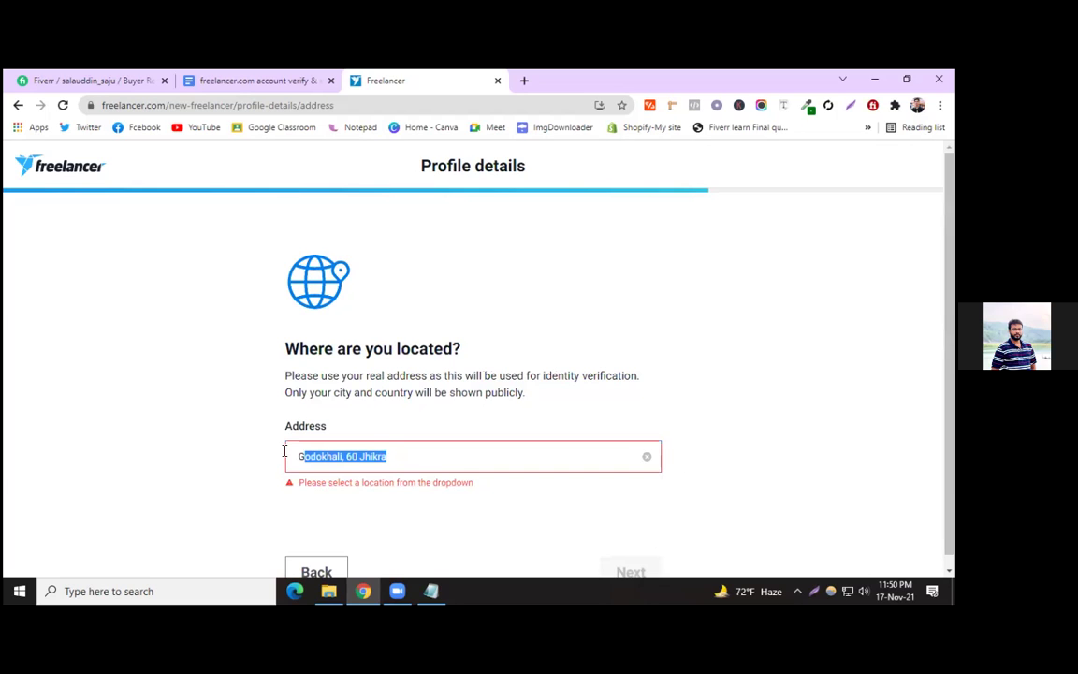
pyautogui.press('BackSpace')
pyautogui.write('Sa')
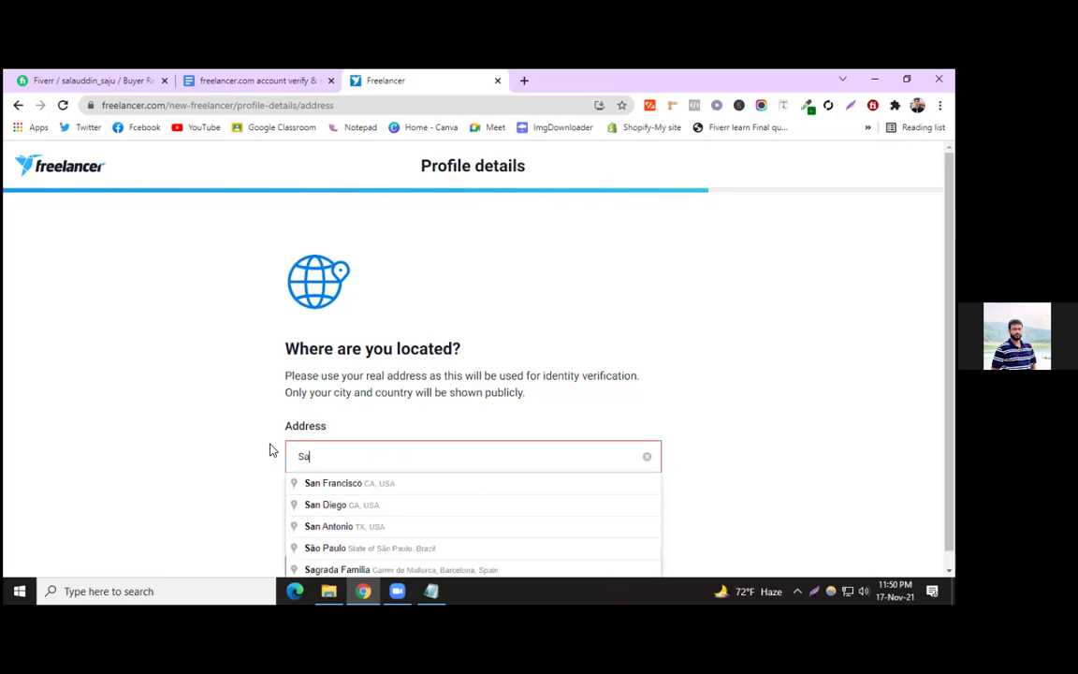
pyautogui.write('tkh')
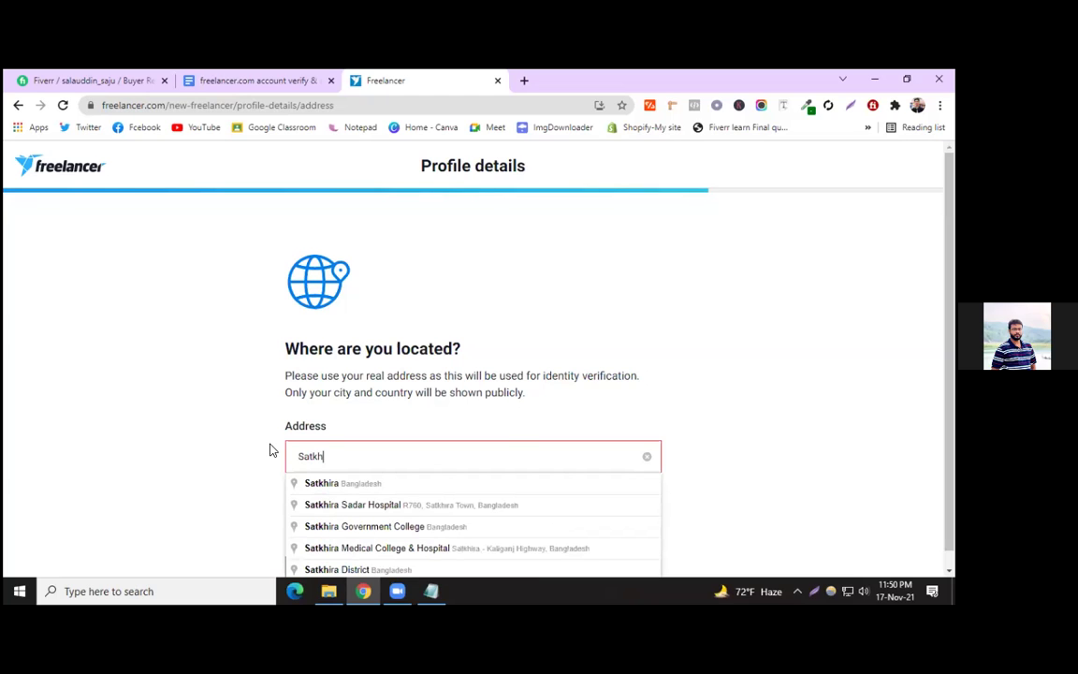
pyautogui.scroll(-1, 403, 482)
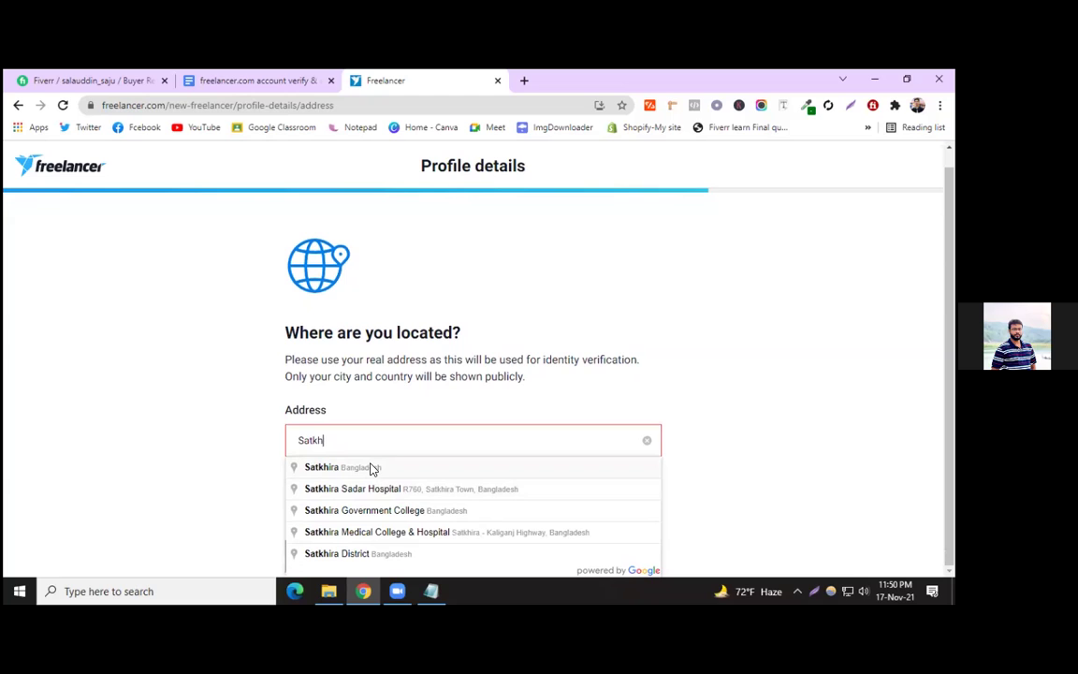
# Choose Satkhira, Bangladesh as the address and fill the ZIP / Post Code from saved autofill.
pyautogui.click(370, 468)
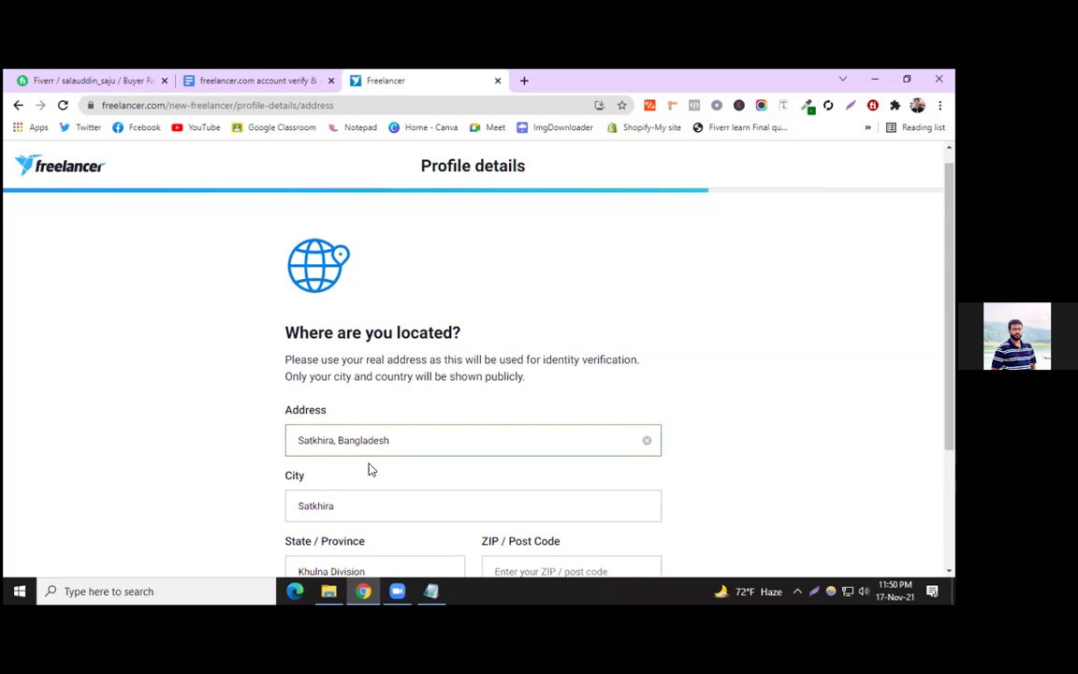
pyautogui.scroll(-3, 370, 468)
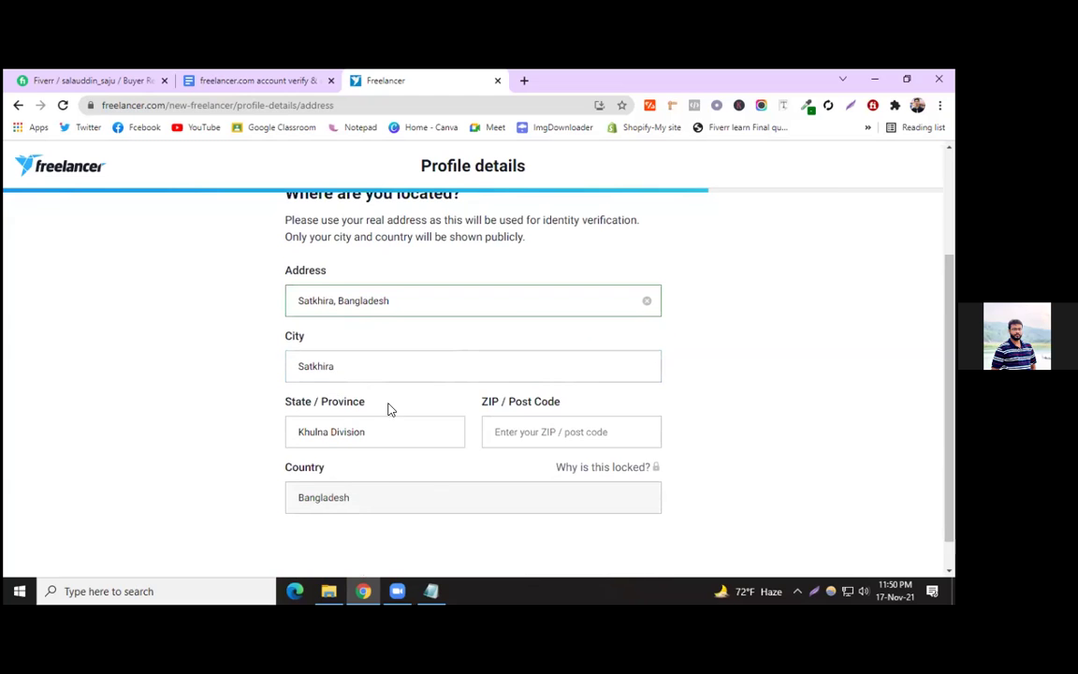
pyautogui.click(345, 366)
pyautogui.scroll(-1, 344, 366)
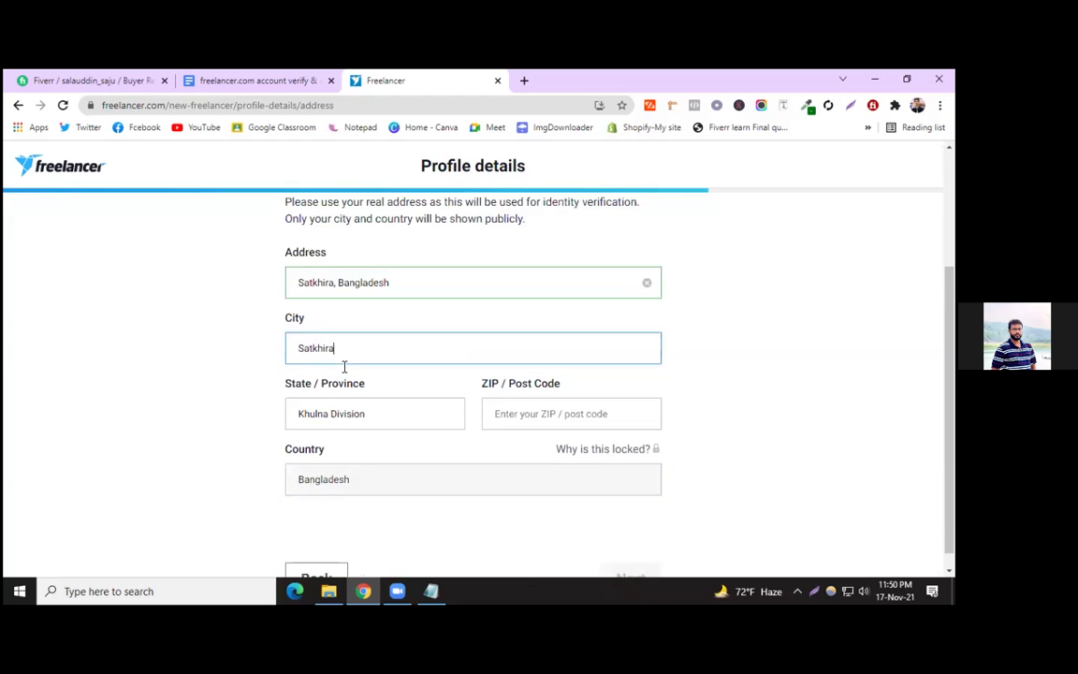
pyautogui.click(519, 400)
pyautogui.click(517, 436)
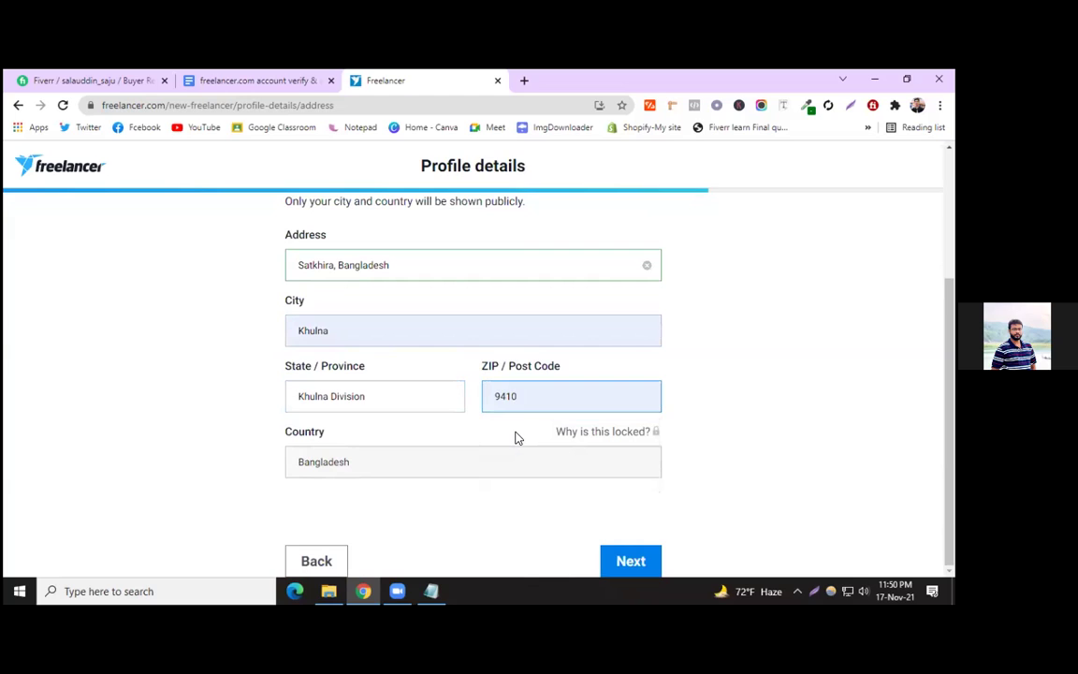
pyautogui.click(718, 396)
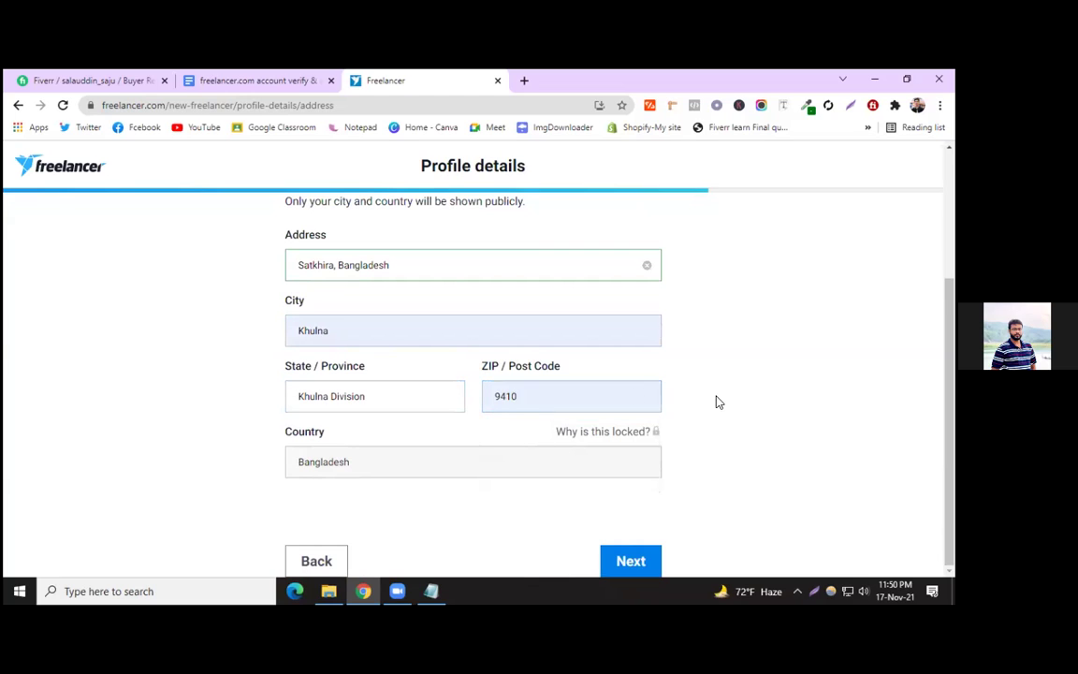
# Review the City and State / Province values and submit the address details.
pyautogui.click(340, 337)
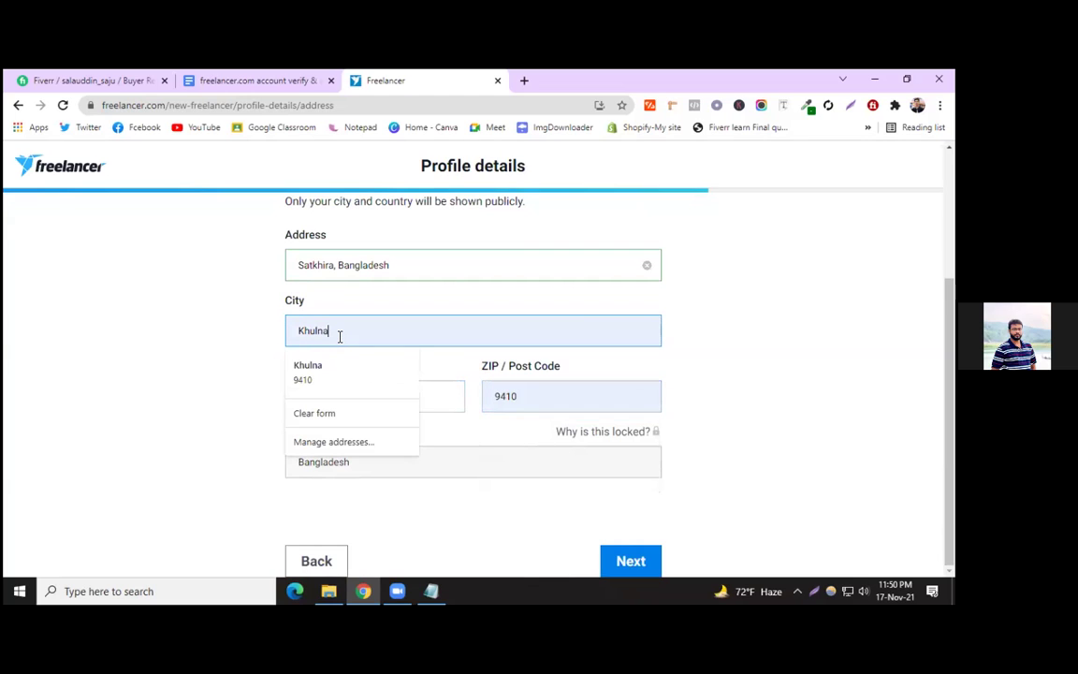
pyautogui.click(109, 328)
pyautogui.click(352, 403)
pyautogui.click(416, 439)
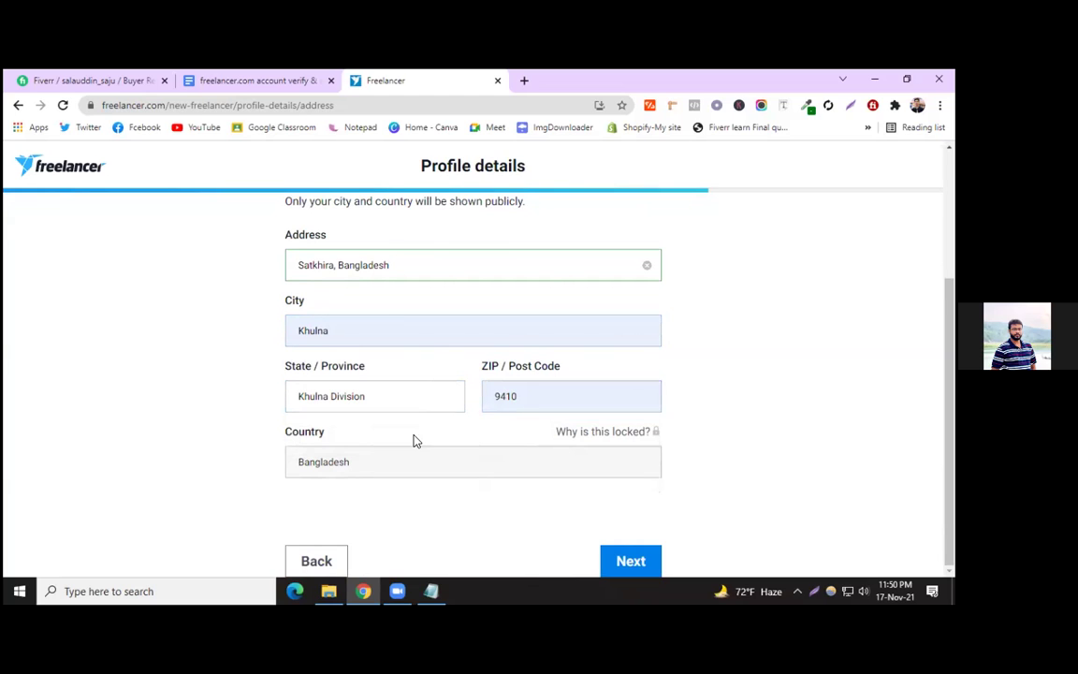
pyautogui.click(631, 560)
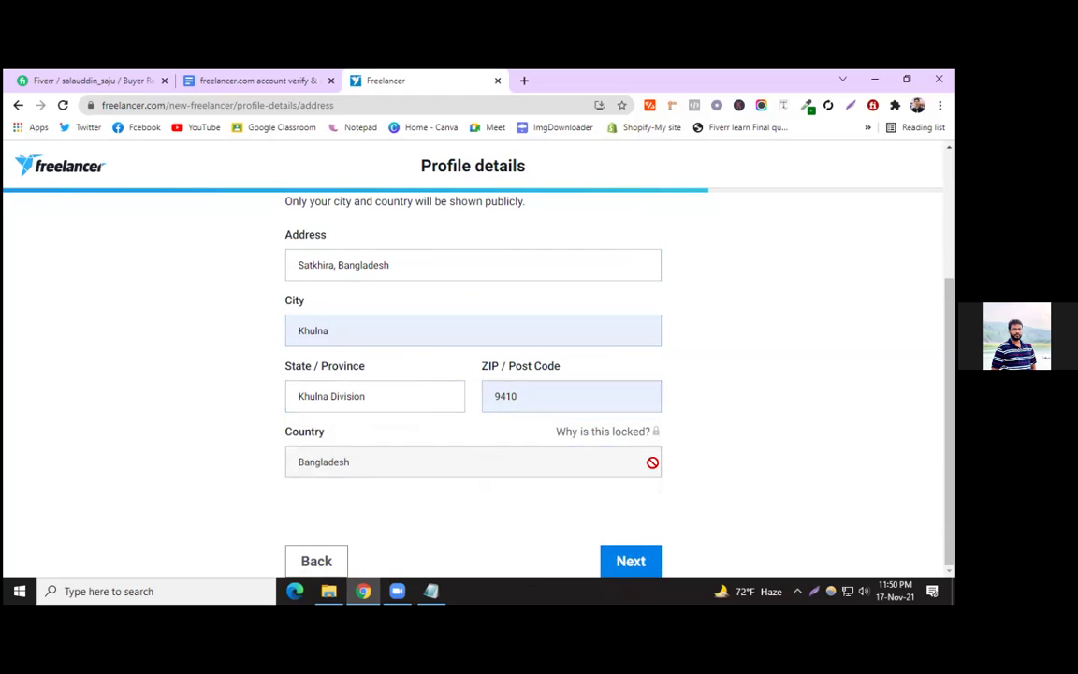
pyautogui.scroll(-1, 655, 468)
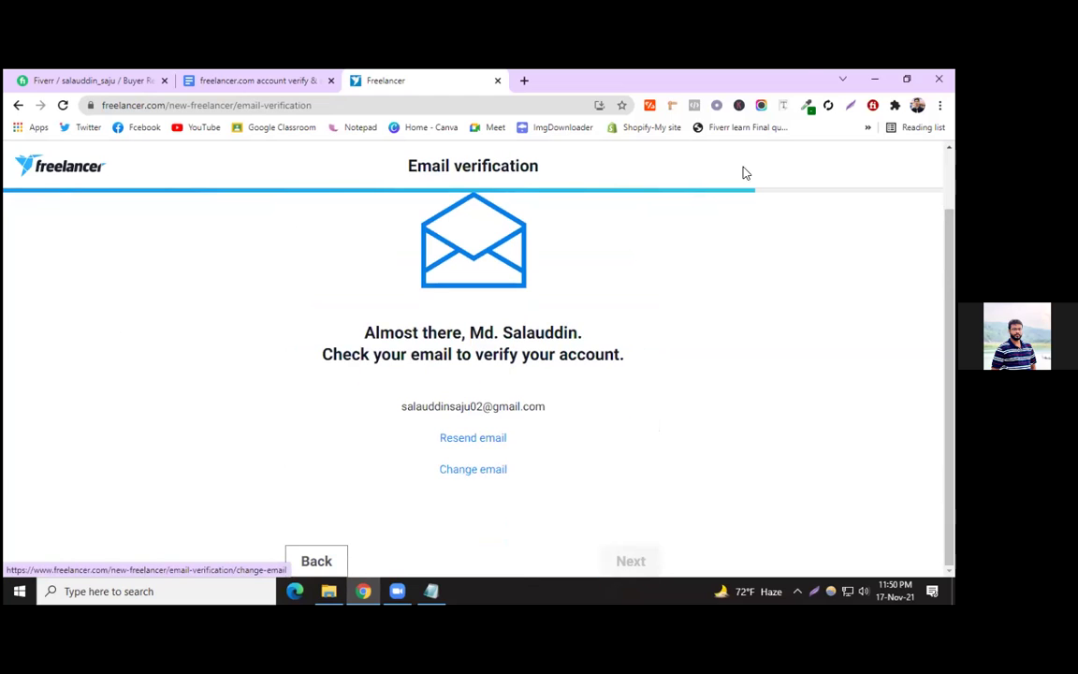
pyautogui.click(524, 80)
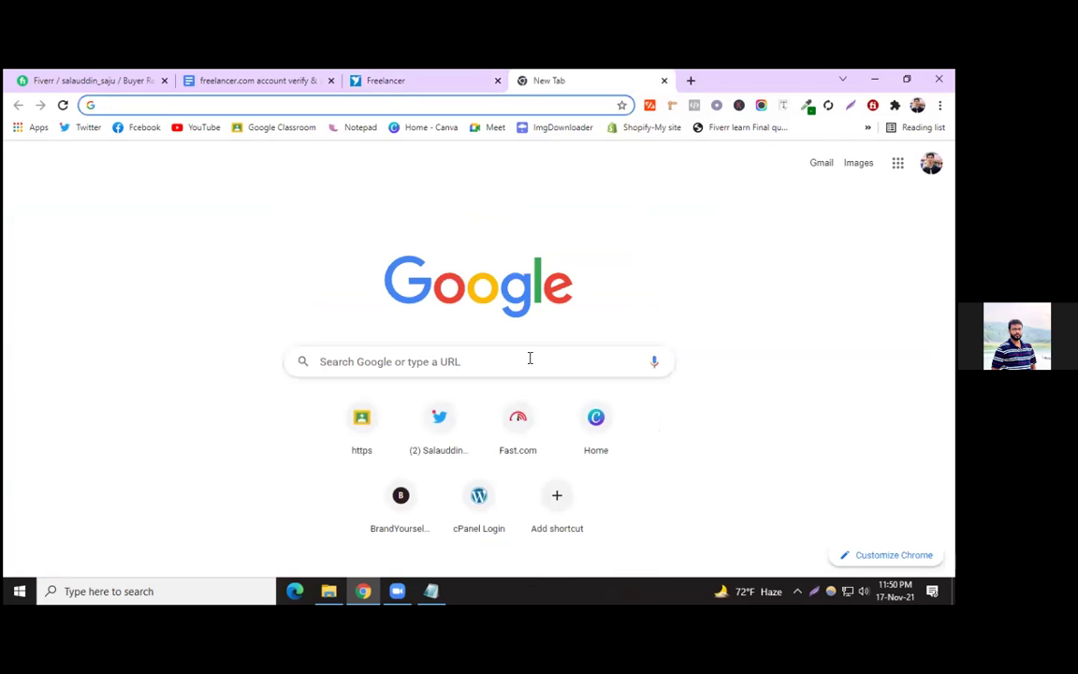
pyautogui.click(831, 165)
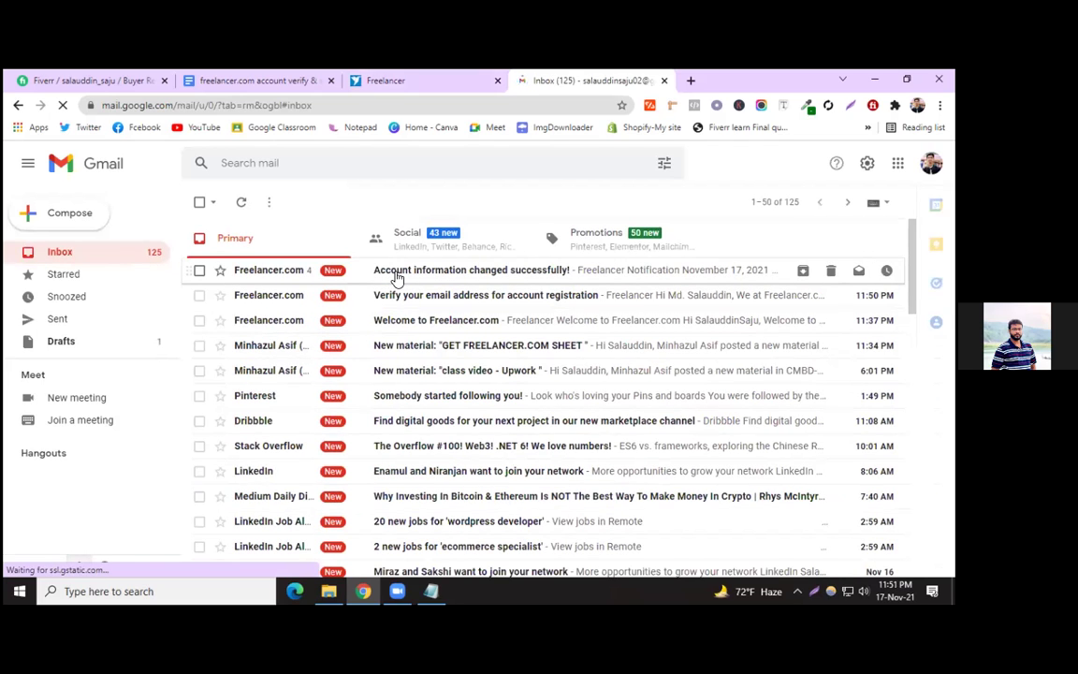
pyautogui.click(395, 278)
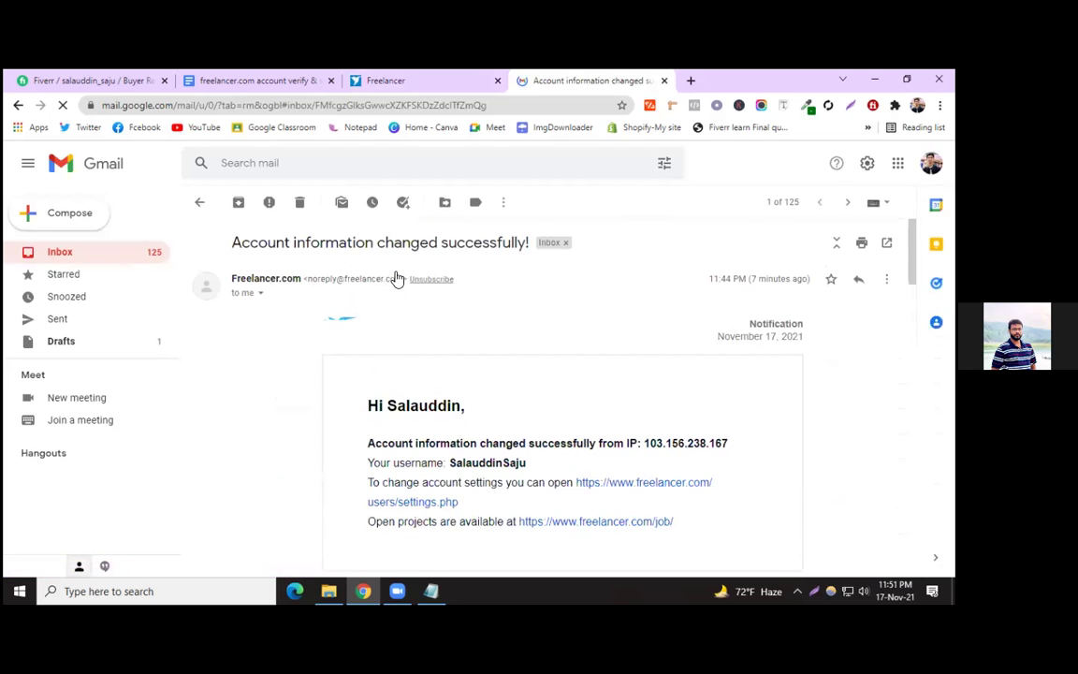
pyautogui.click(18, 105)
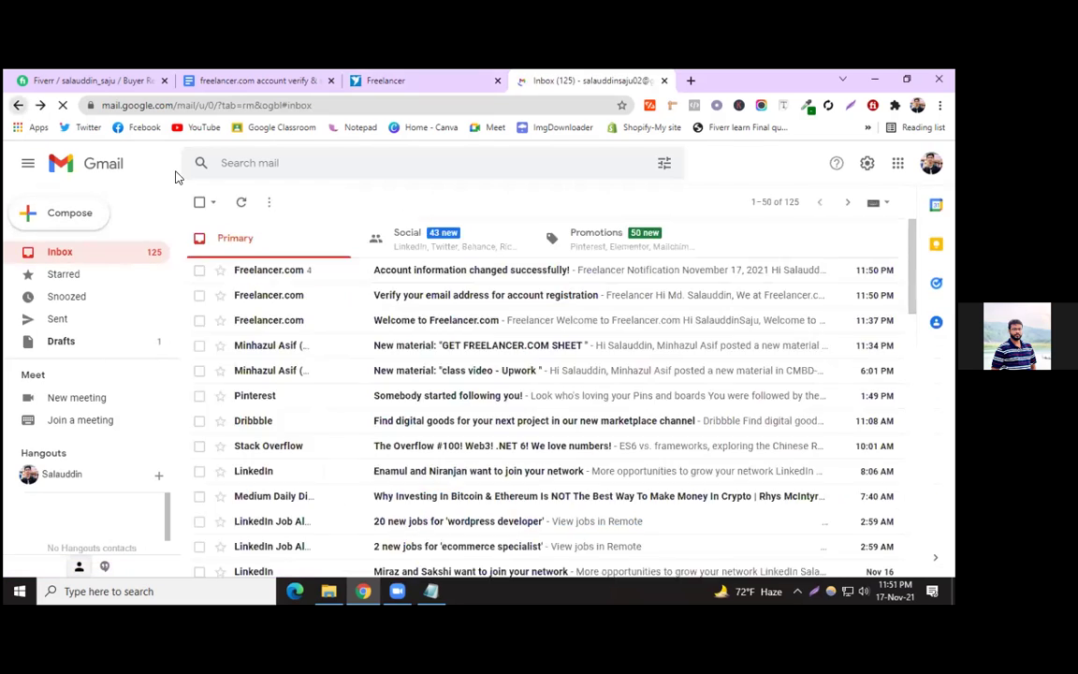
pyautogui.click(431, 297)
pyautogui.scroll(-2, 426, 416)
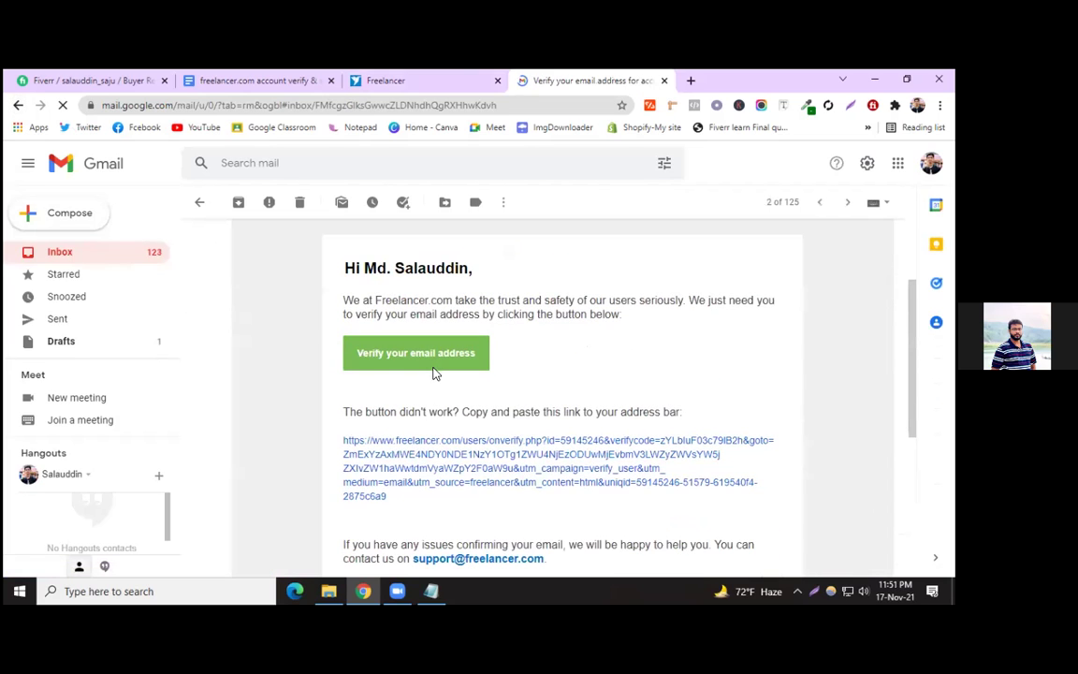
pyautogui.click(435, 366)
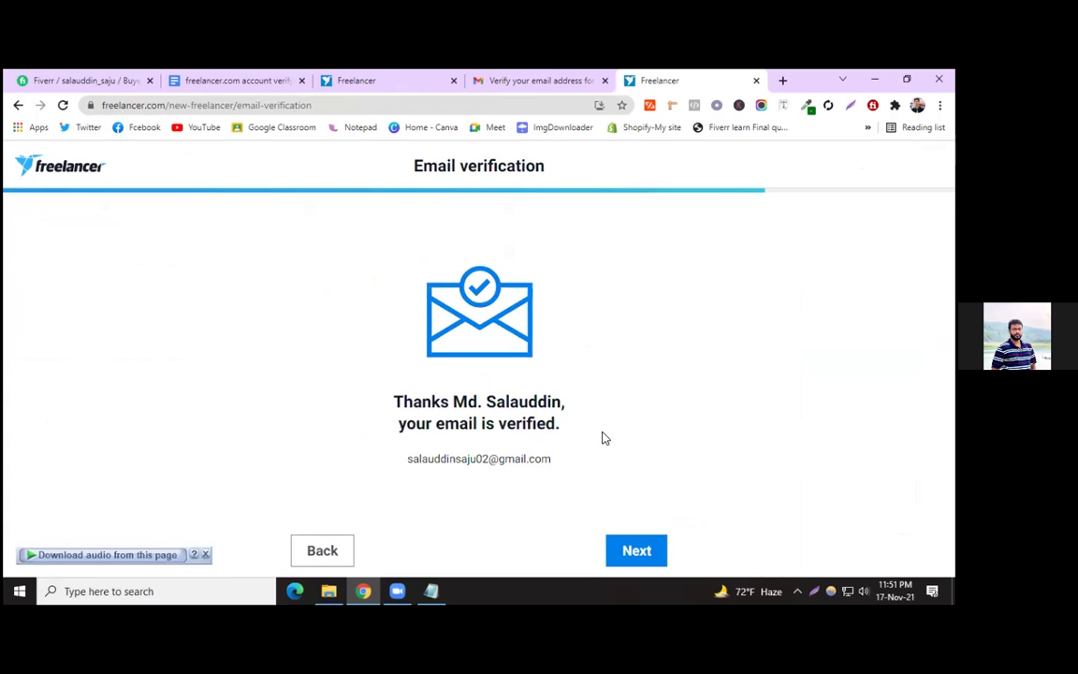
# Continue past email verification and skip payment method verification.
pyautogui.click(644, 554)
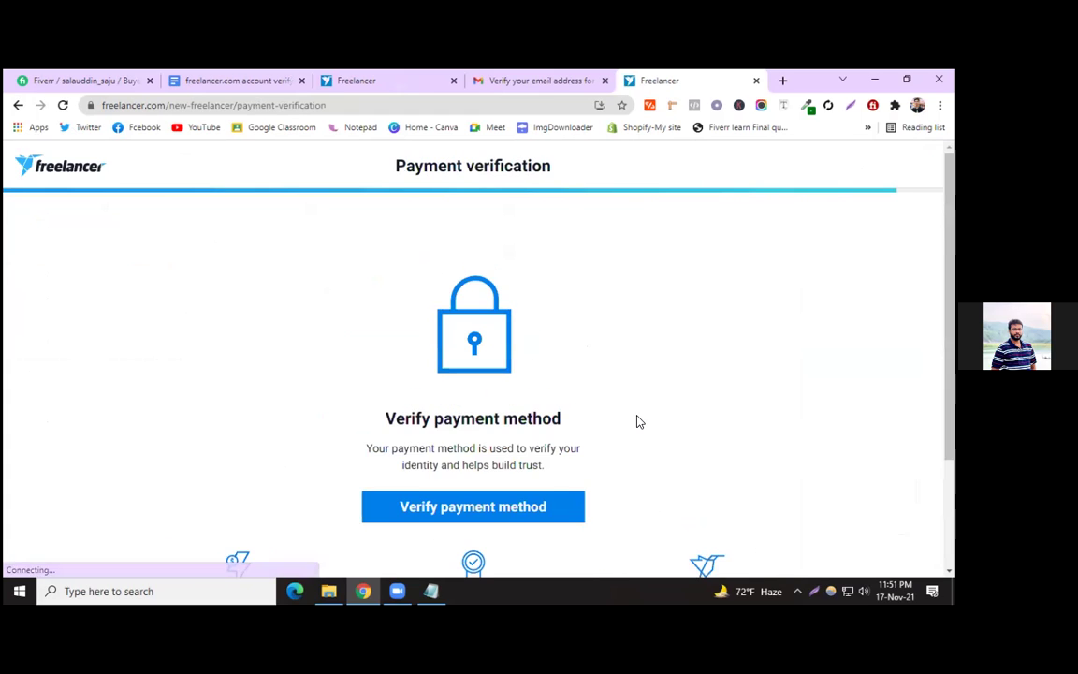
pyautogui.scroll(-2, 562, 423)
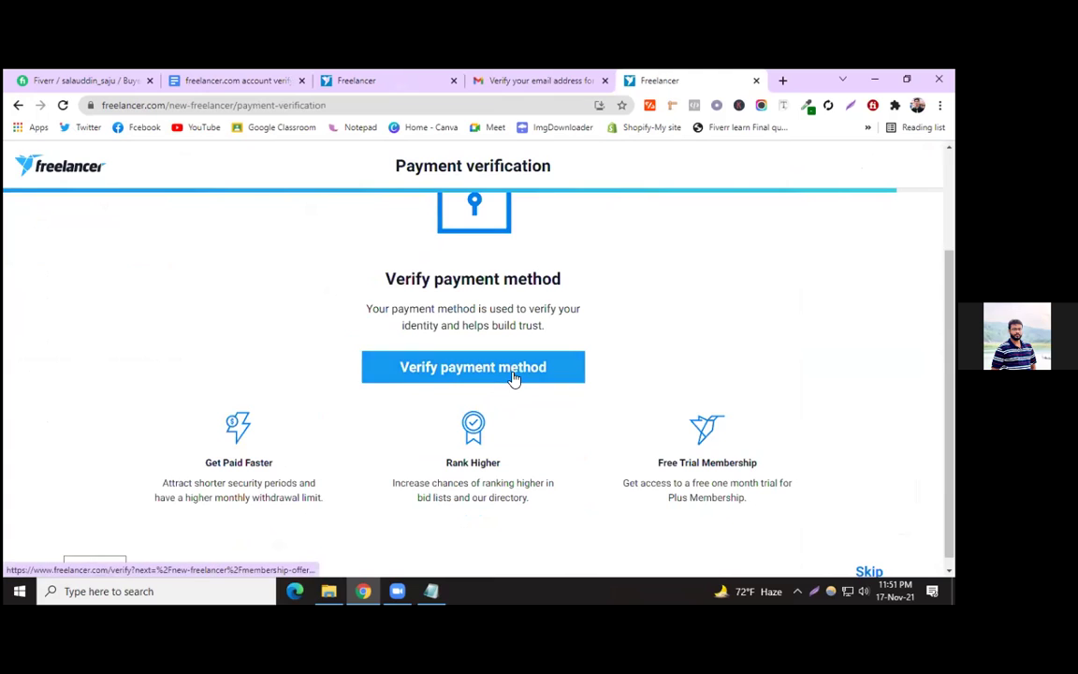
pyautogui.scroll(-1, 512, 377)
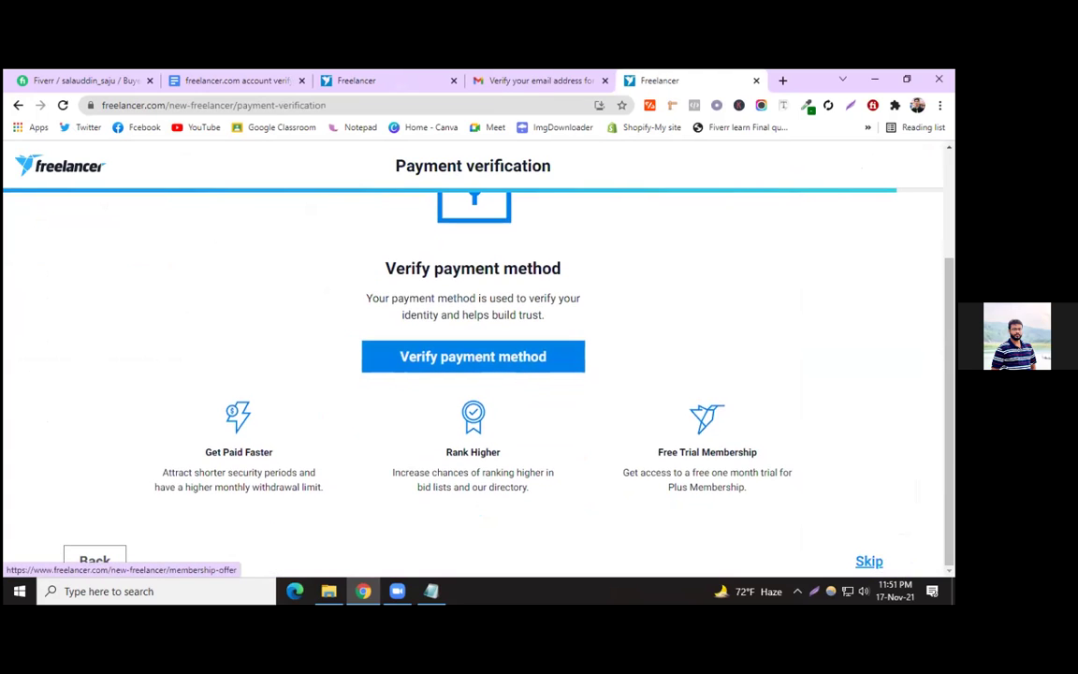
pyautogui.click(869, 562)
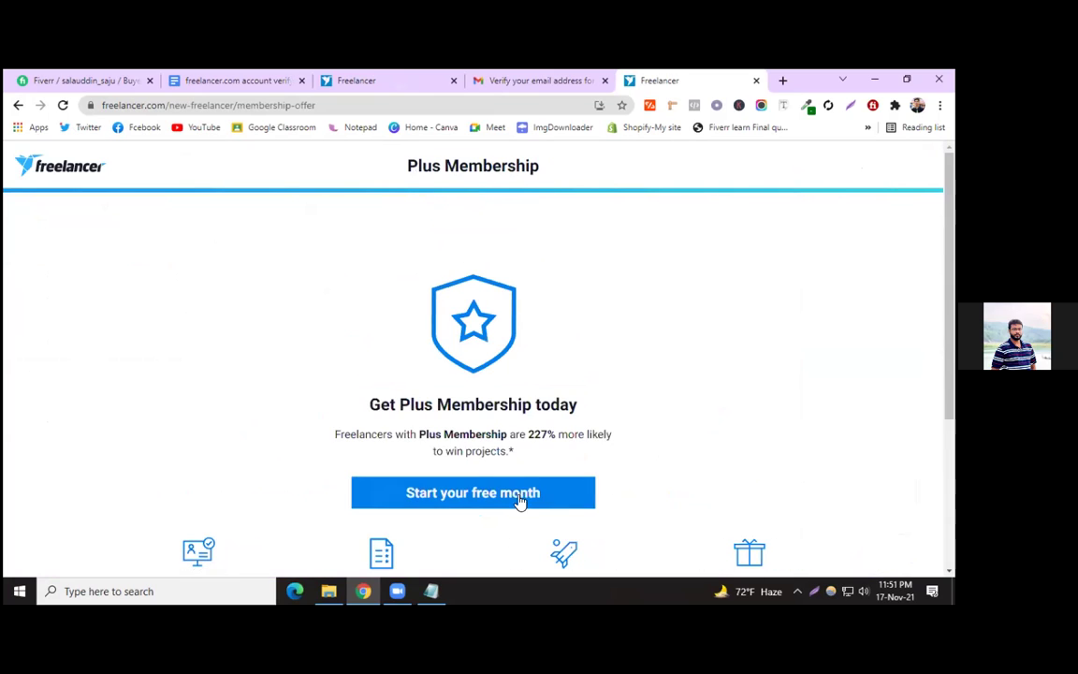
# Start the free Plus Membership month, then skip payment verification again.
pyautogui.scroll(-3, 476, 506)
pyautogui.scroll(3, 472, 496)
pyautogui.click(468, 495)
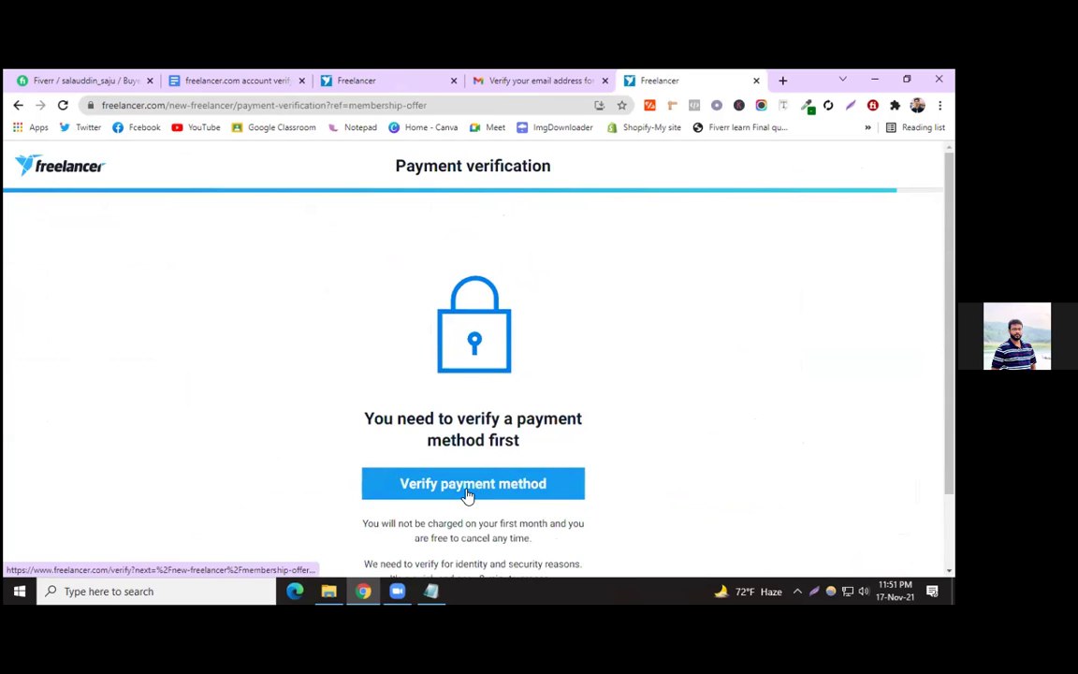
pyautogui.scroll(-2, 468, 495)
pyautogui.click(869, 561)
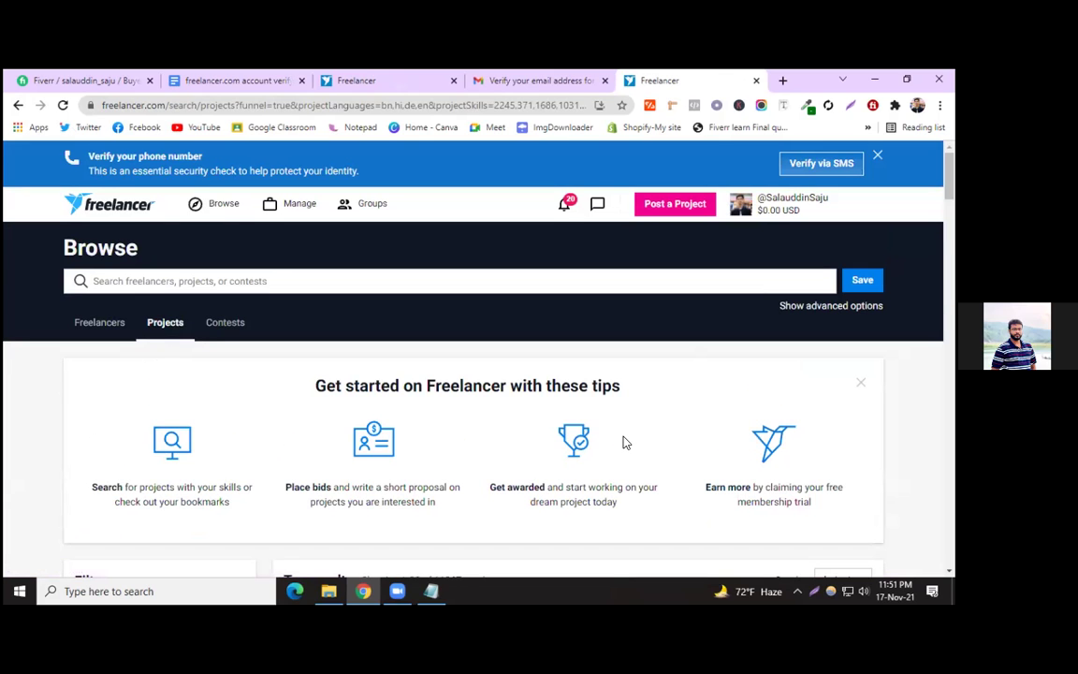
# Begin SMS phone verification from the banner, then bring the Gmail tab forward.
pyautogui.click(818, 169)
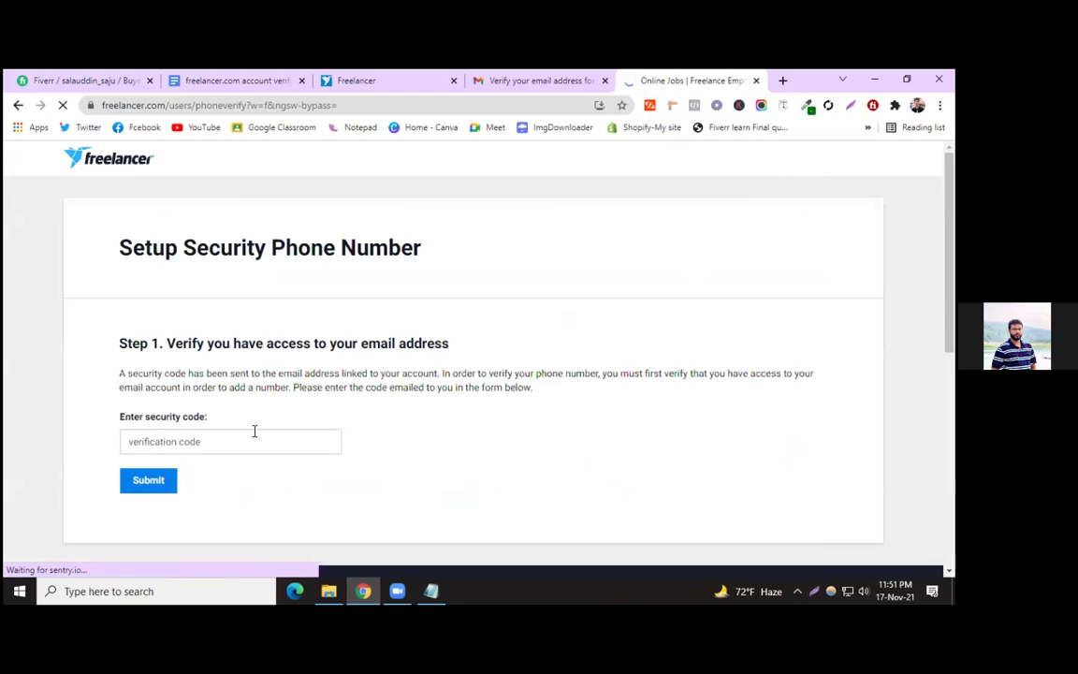
pyautogui.click(247, 442)
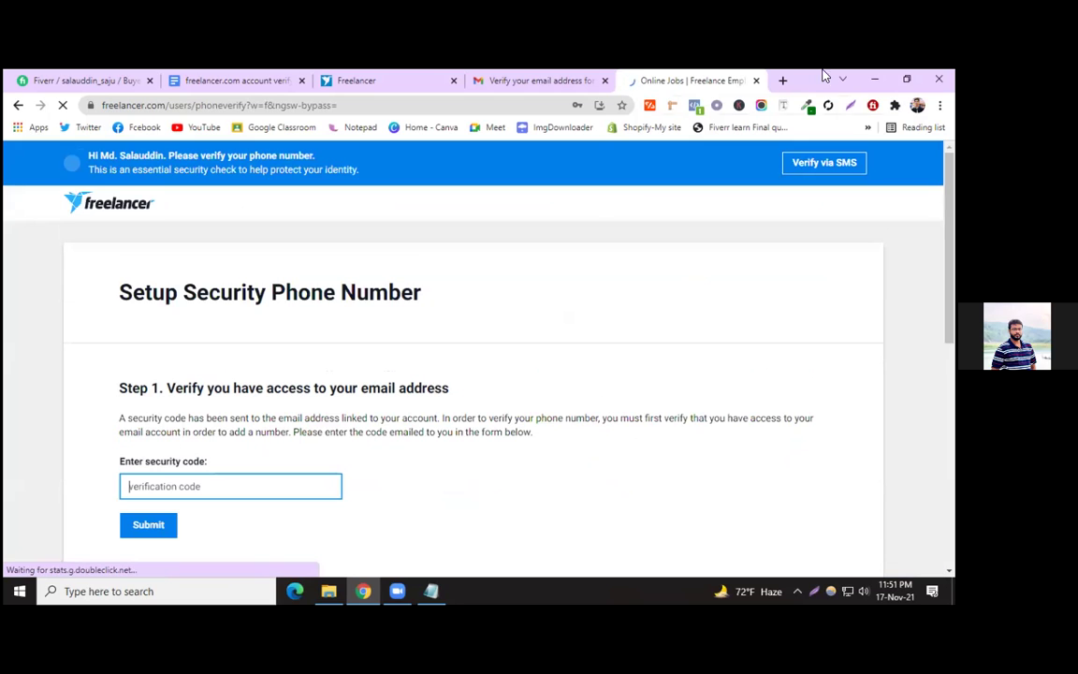
pyautogui.click(482, 80)
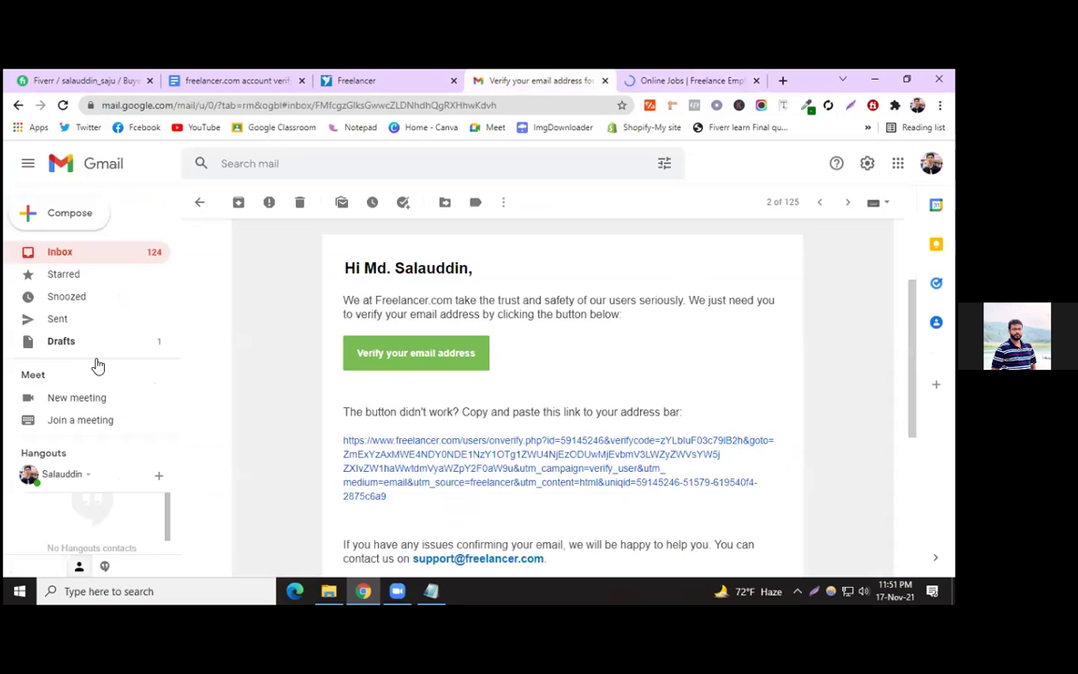
# Select the security code in the Set Up Security Phone Number email and return to Freelancer's code field.
pyautogui.click(18, 105)
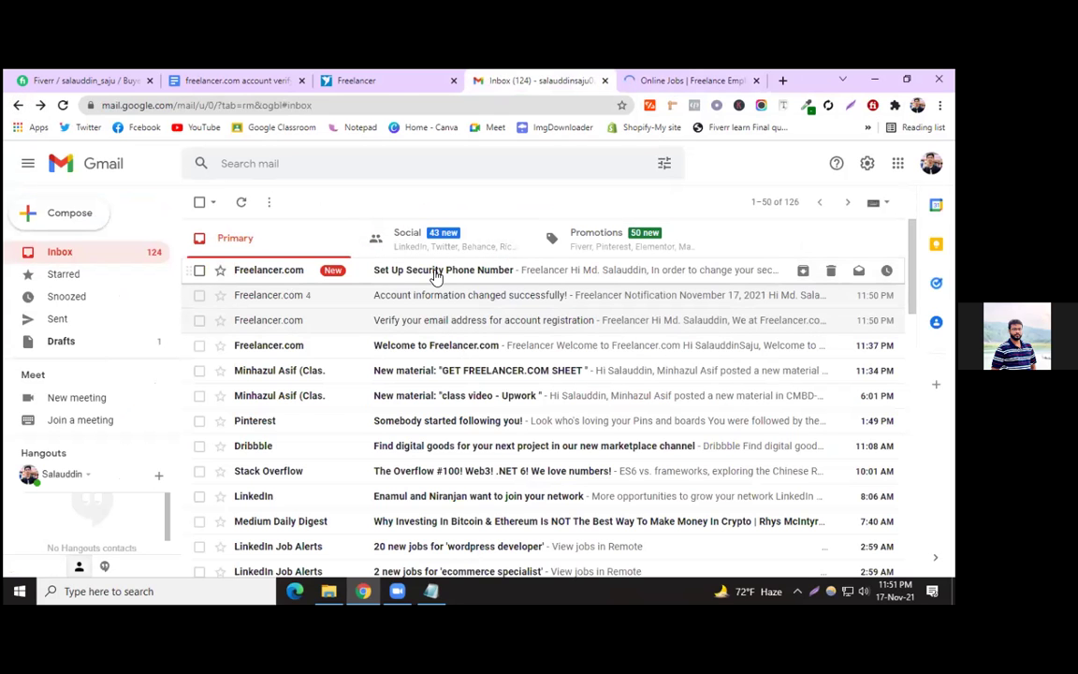
pyautogui.click(433, 271)
pyautogui.scroll(-3, 524, 393)
pyautogui.scroll(-2, 524, 393)
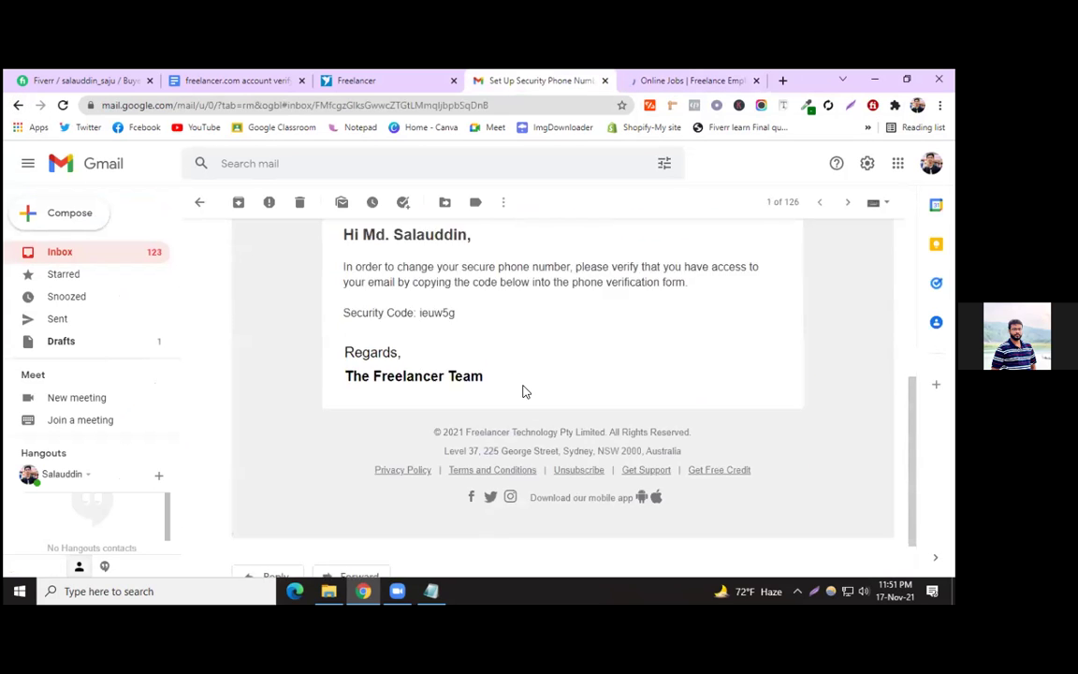
pyautogui.scroll(2, 529, 391)
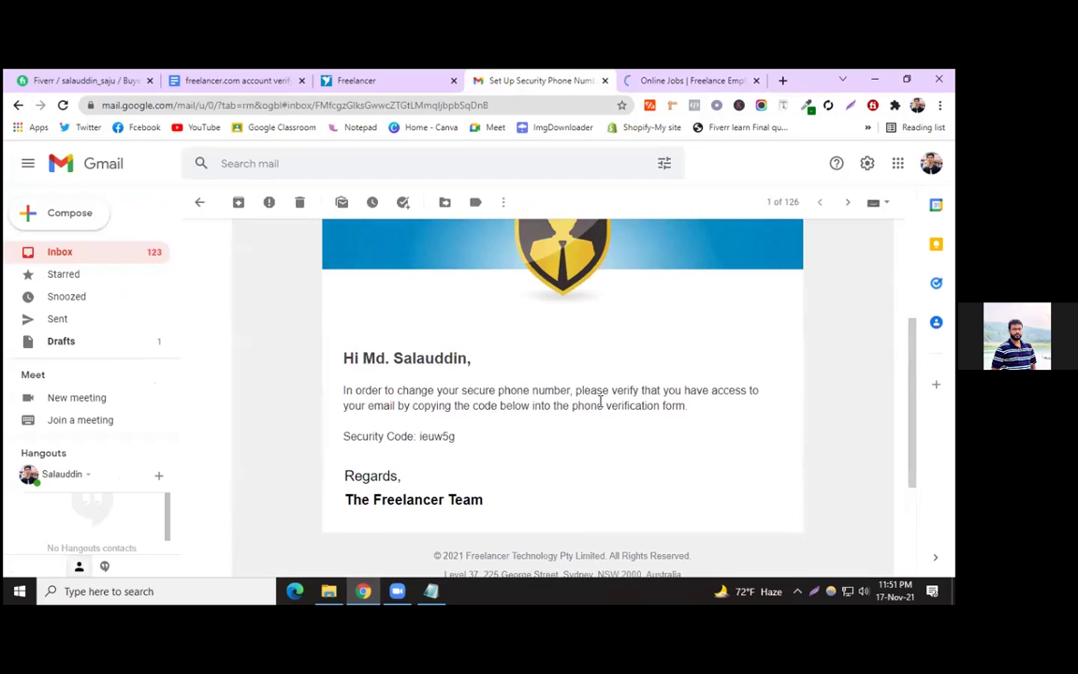
pyautogui.moveTo(419, 435); pyautogui.dragTo(459, 435)
pyautogui.hotkey('ctrl', 'c')
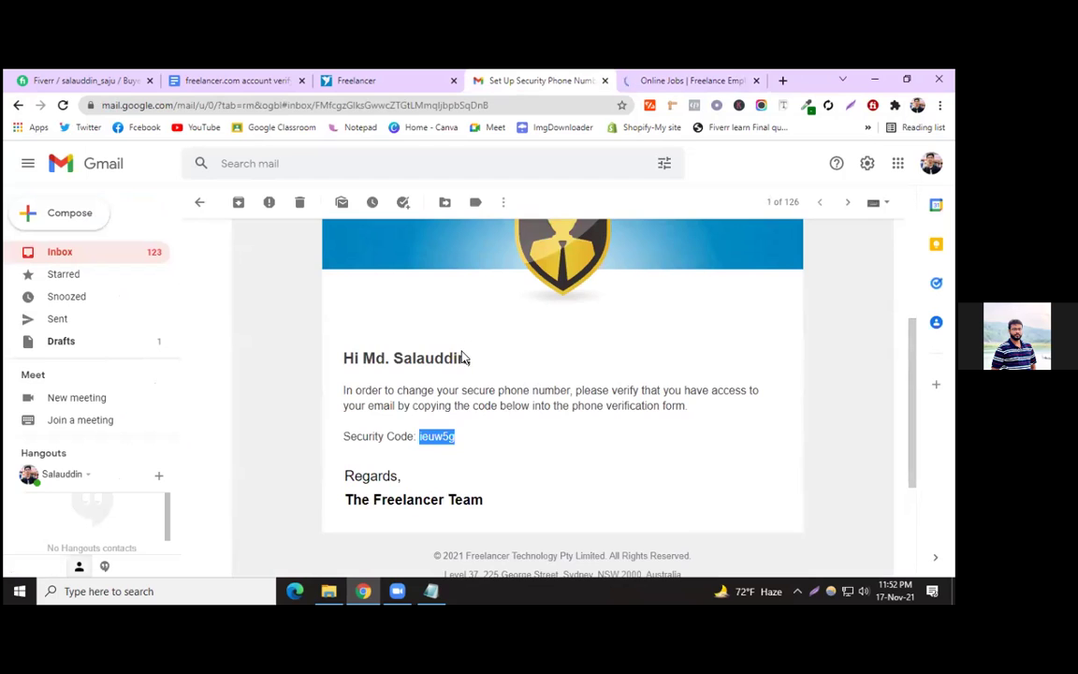
pyautogui.click(636, 79)
pyautogui.click(213, 484)
# Paste the emailed security code and submit it.
pyautogui.hotkey('ctrl', 'v')
pyautogui.click(149, 531)
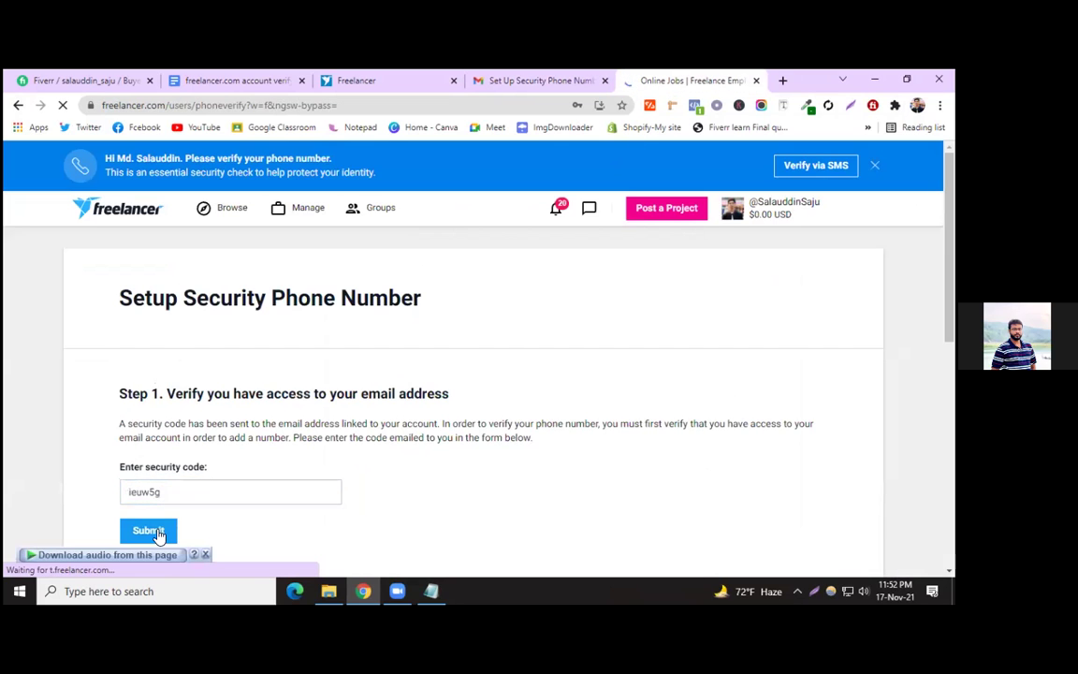
pyautogui.scroll(-2, 414, 433)
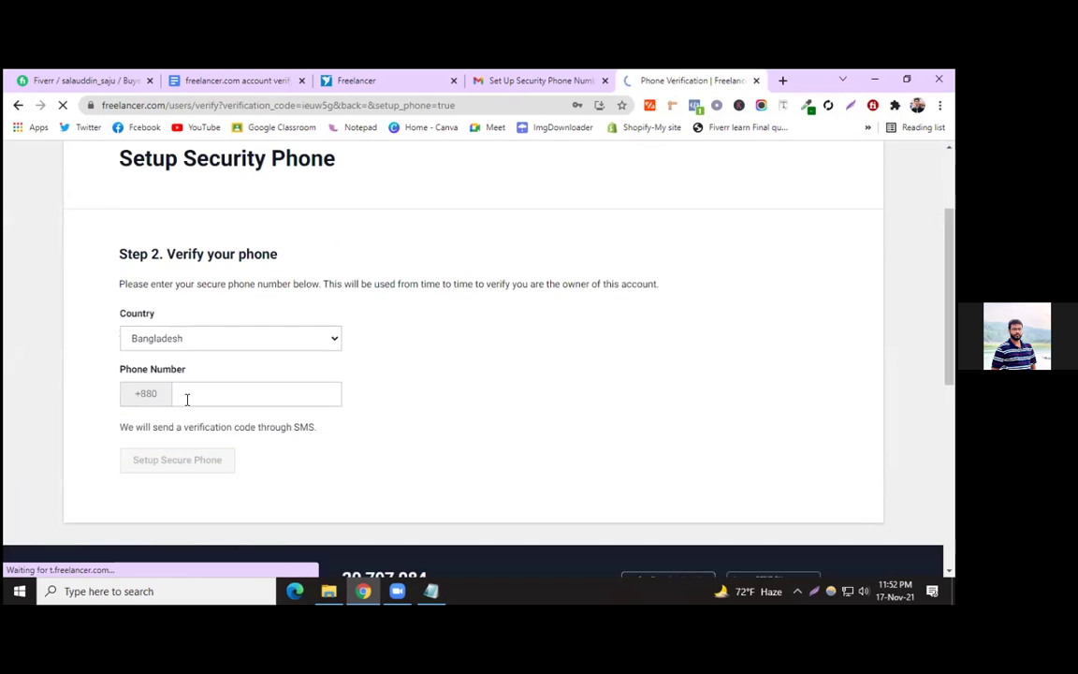
# Enter the Bangladesh phone number and request an SMS verification code.
pyautogui.click(201, 394)
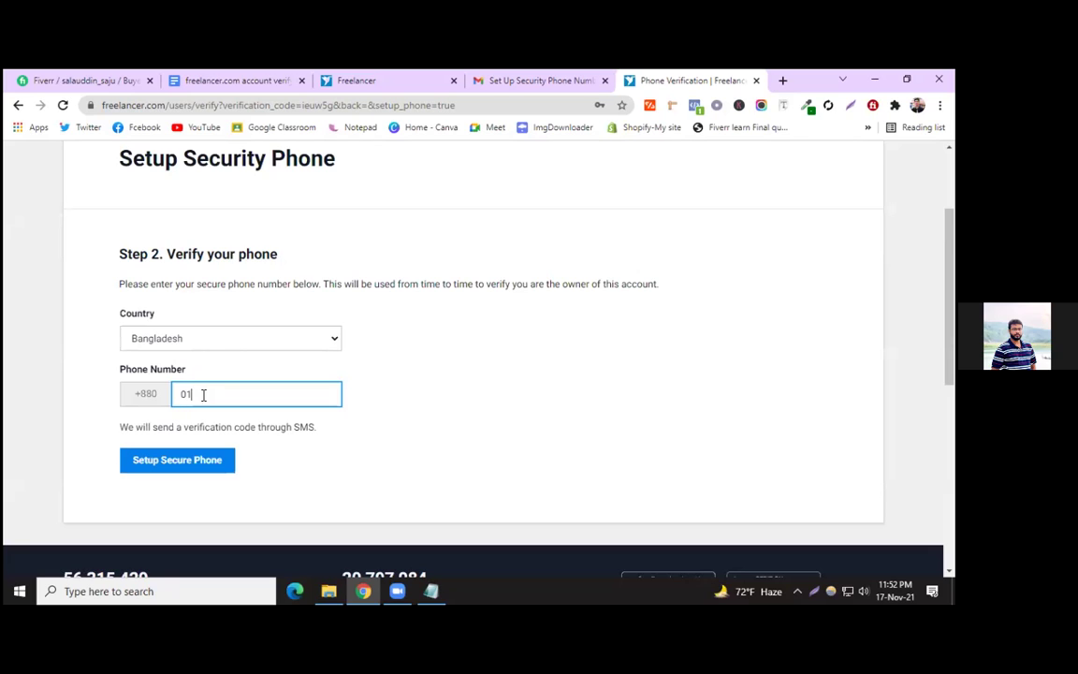
pyautogui.click(206, 466)
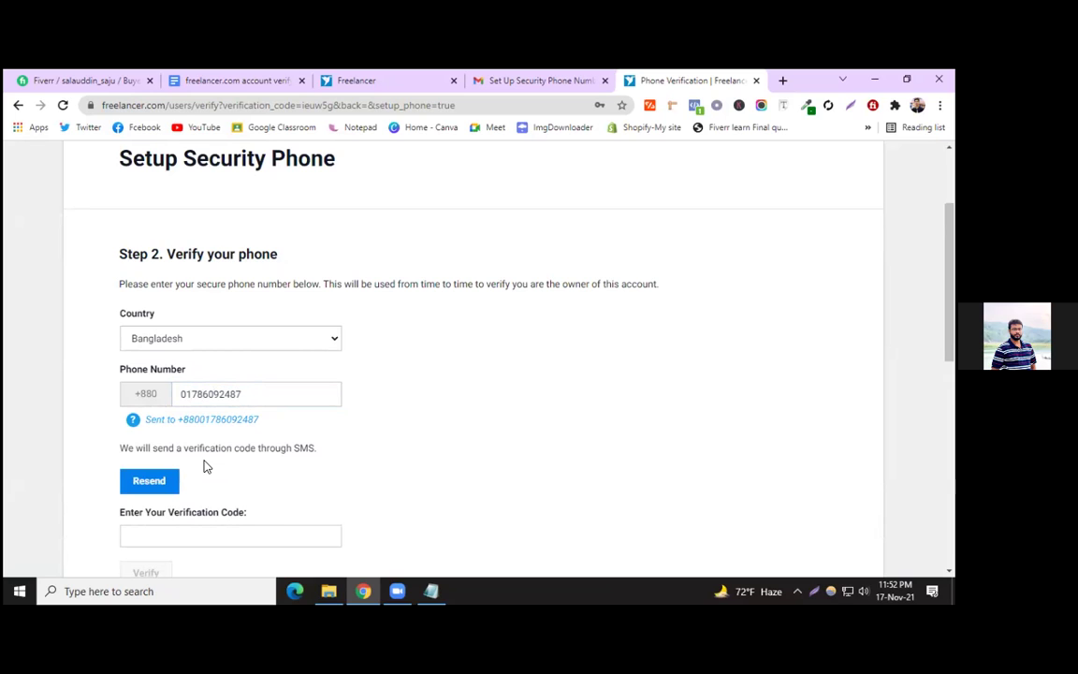
pyautogui.scroll(-1, 206, 466)
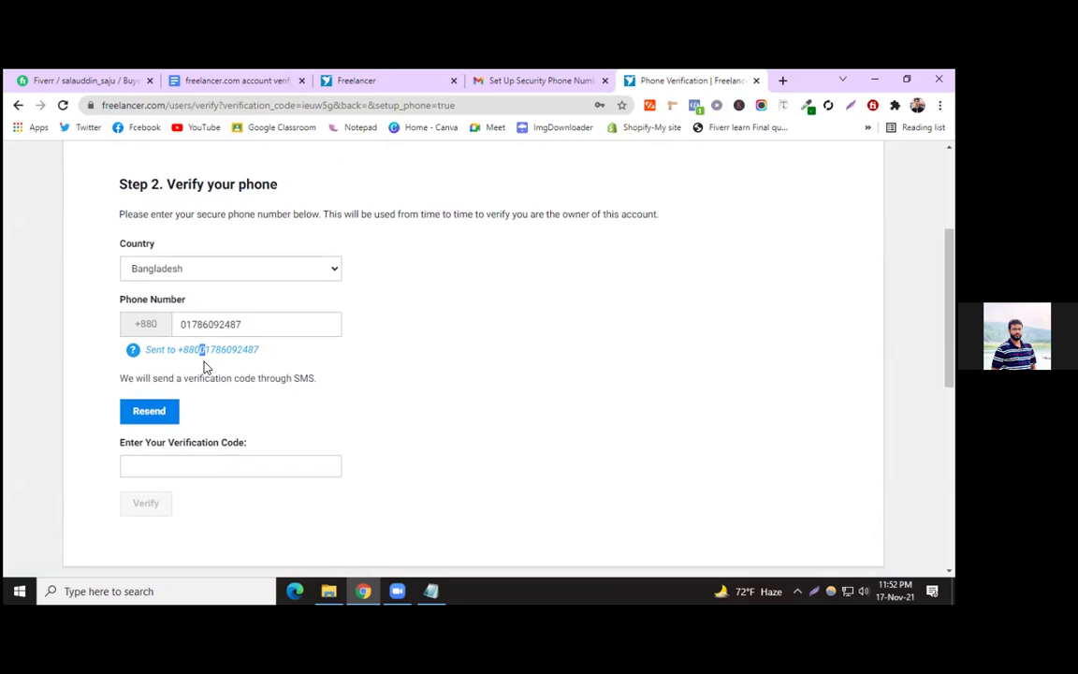
# Enter the SMS verification code and verify the phone number to reach the dashboard.
pyautogui.click(178, 465)
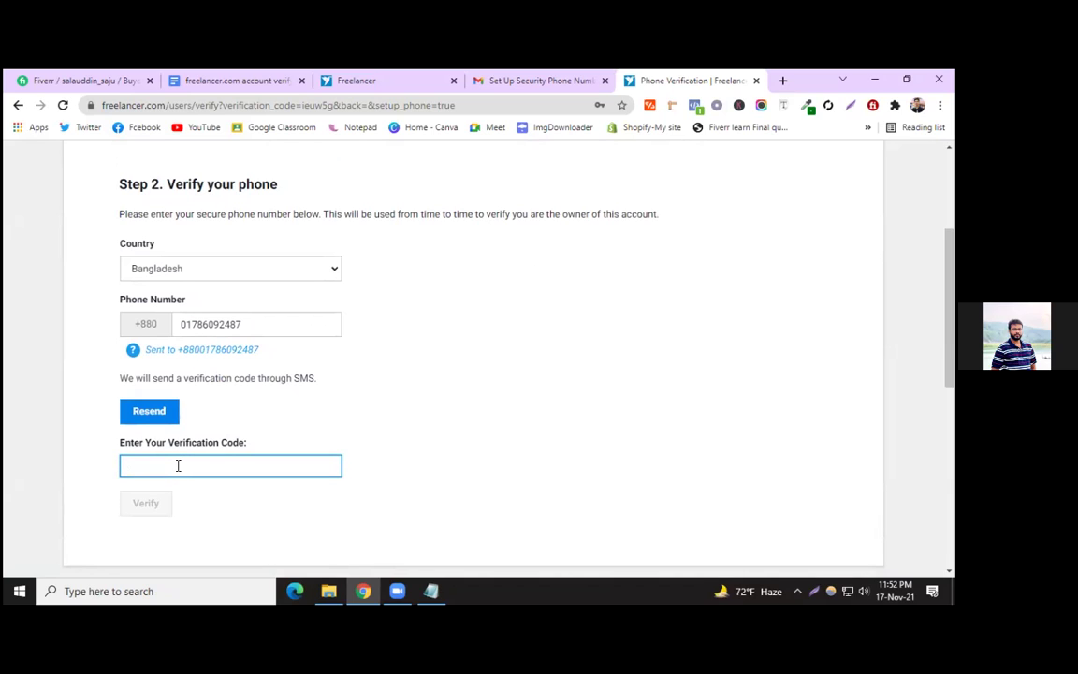
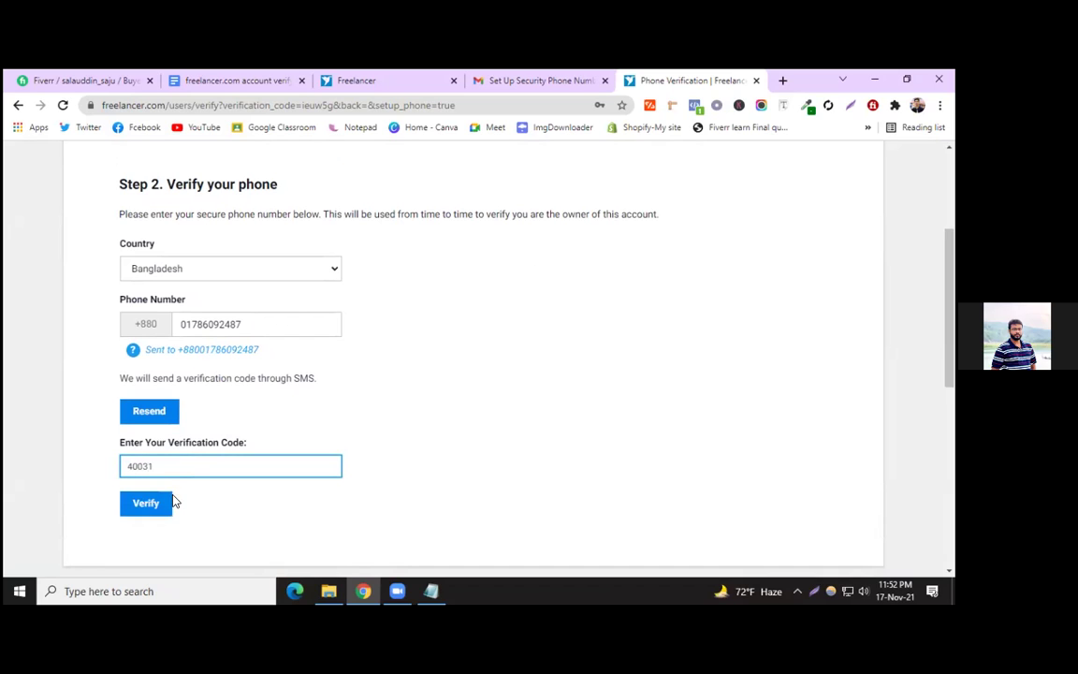
pyautogui.click(149, 508)
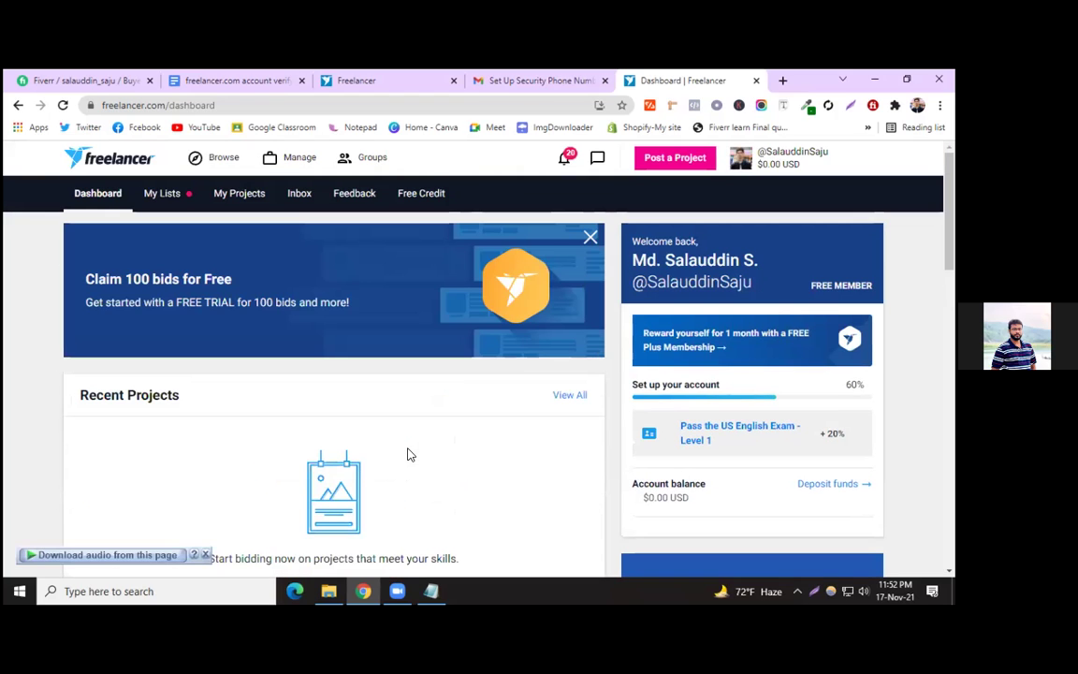
# Close the leftover verification tab and scroll the Google Docs guide to the portfolio instructions.
pyautogui.click(385, 80)
pyautogui.hotkey('ctrl', 'w')
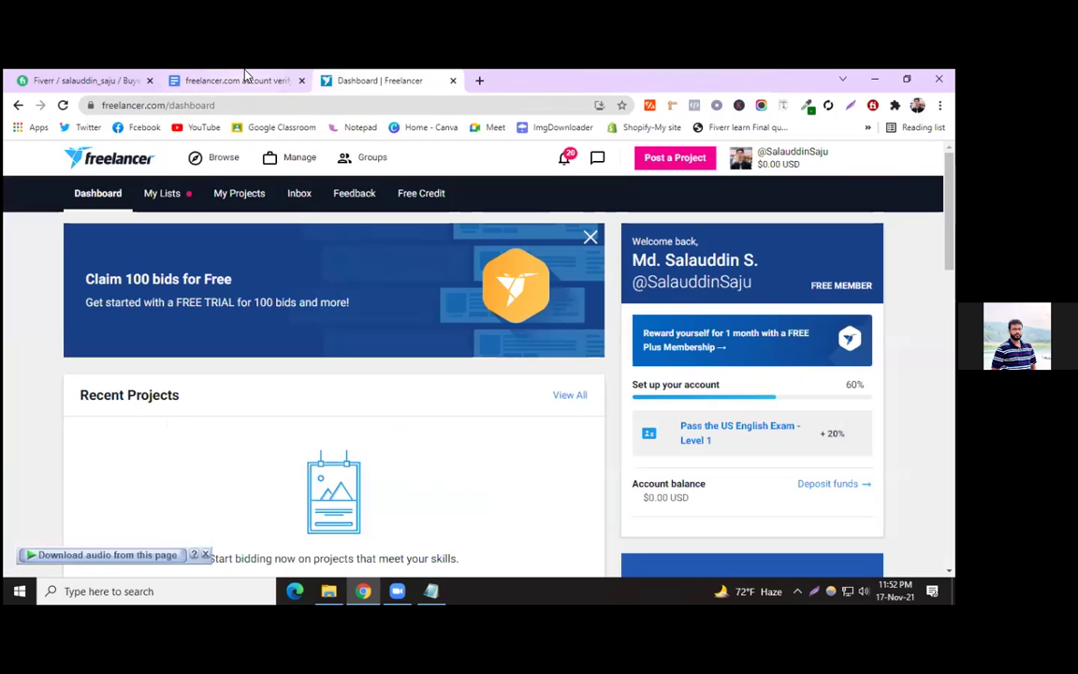
pyautogui.click(225, 80)
pyautogui.scroll(-1, 635, 327)
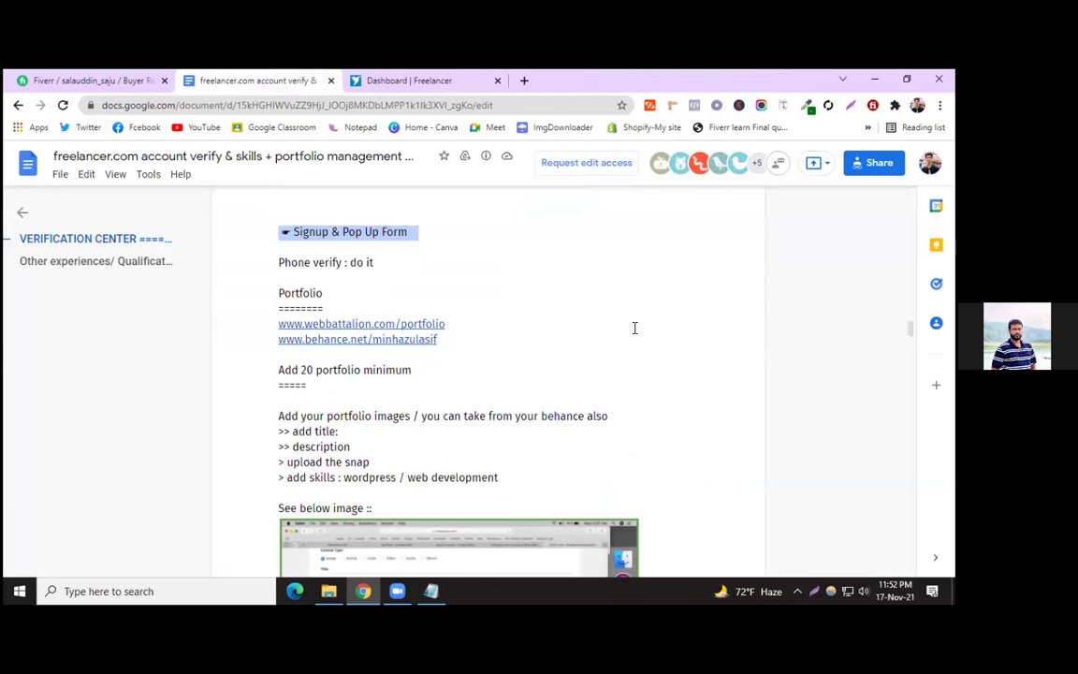
pyautogui.scroll(-1, 635, 328)
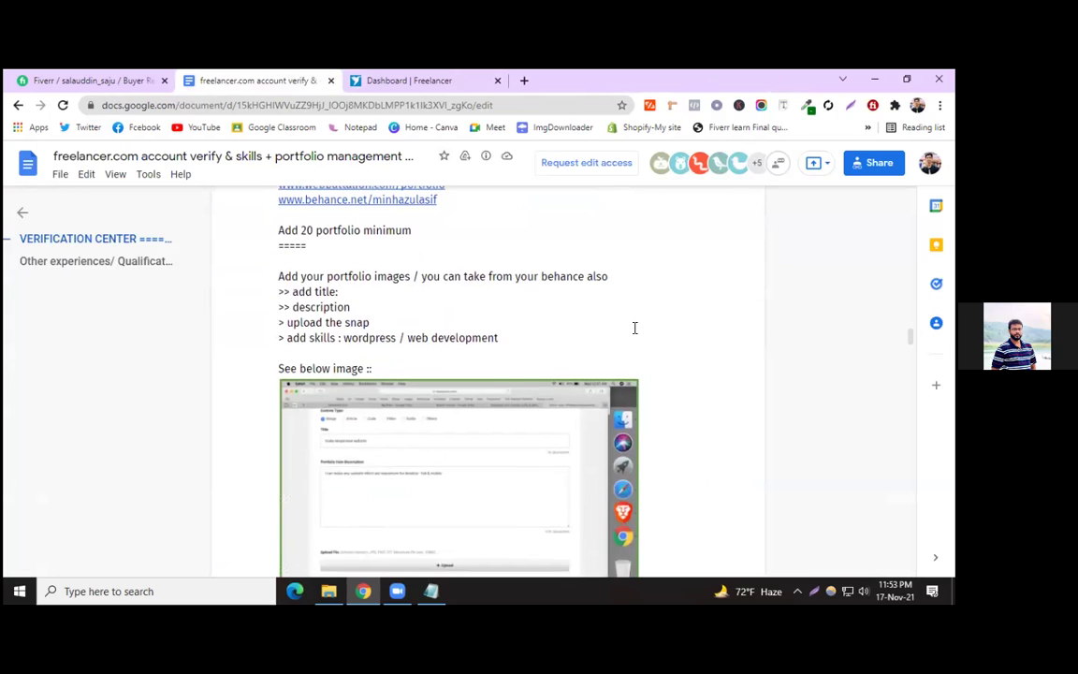
pyautogui.scroll(-2, 634, 327)
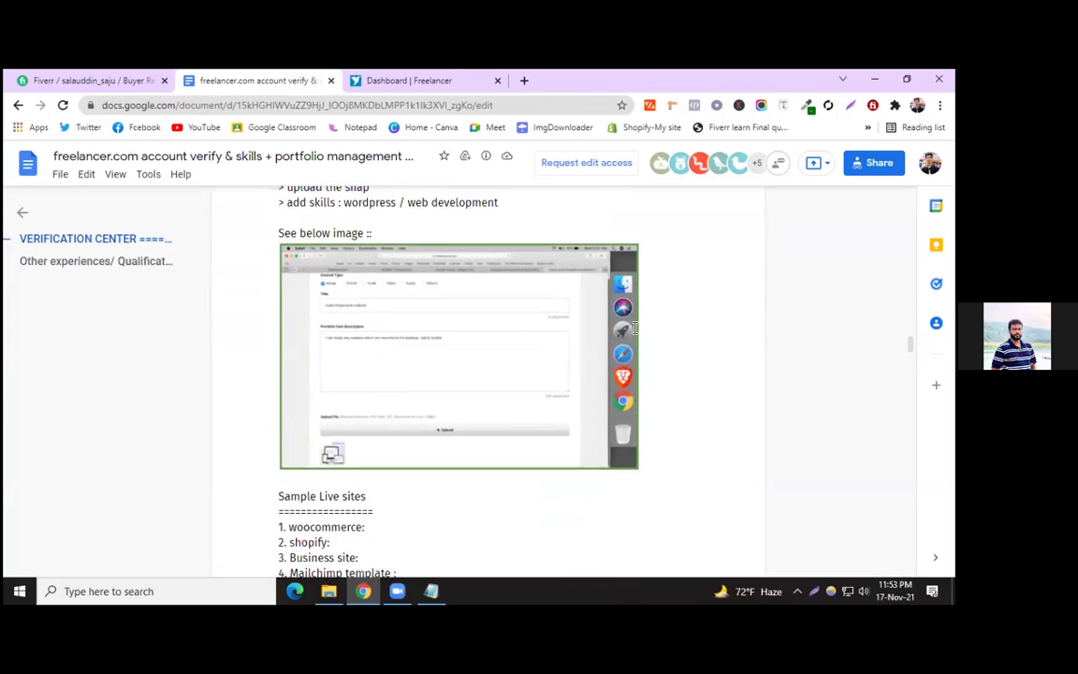
pyautogui.scroll(1, 634, 328)
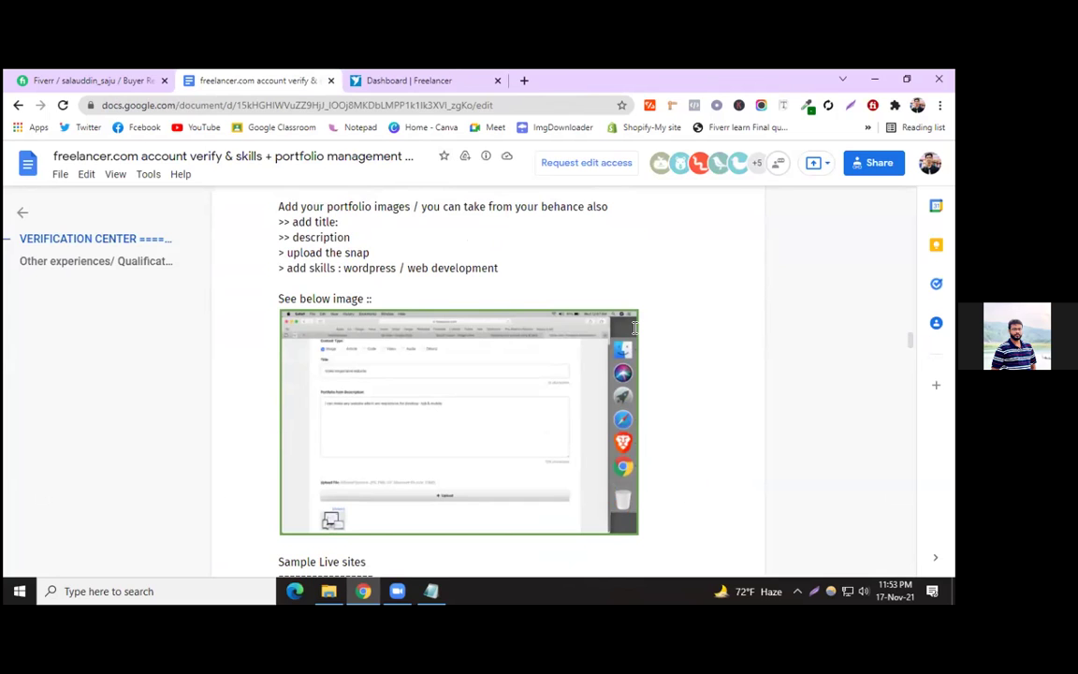
# From the Freelancer dashboard, open View profile and choose Manage under Portfolio Items.
pyautogui.click(433, 82)
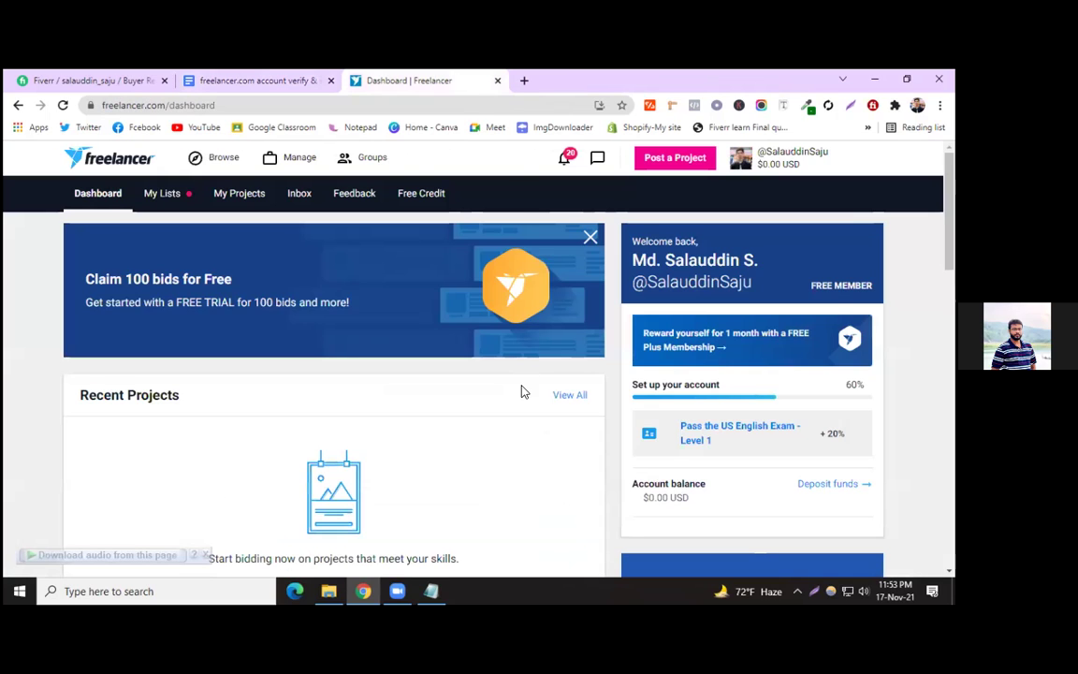
pyautogui.scroll(-4, 456, 450)
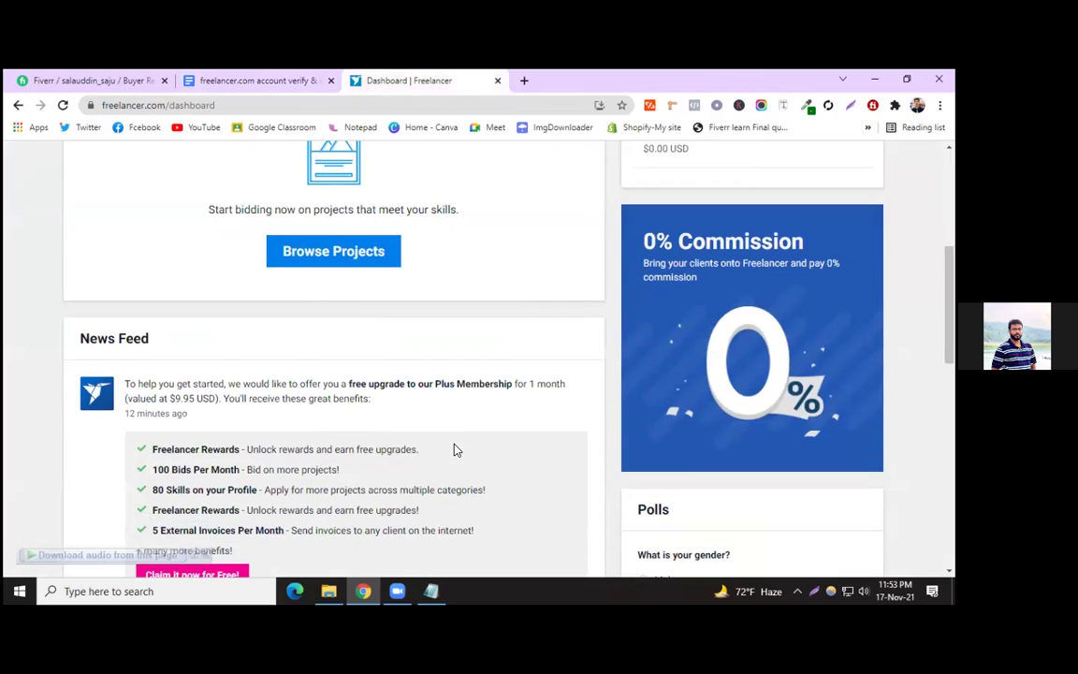
pyautogui.scroll(1, 393, 393)
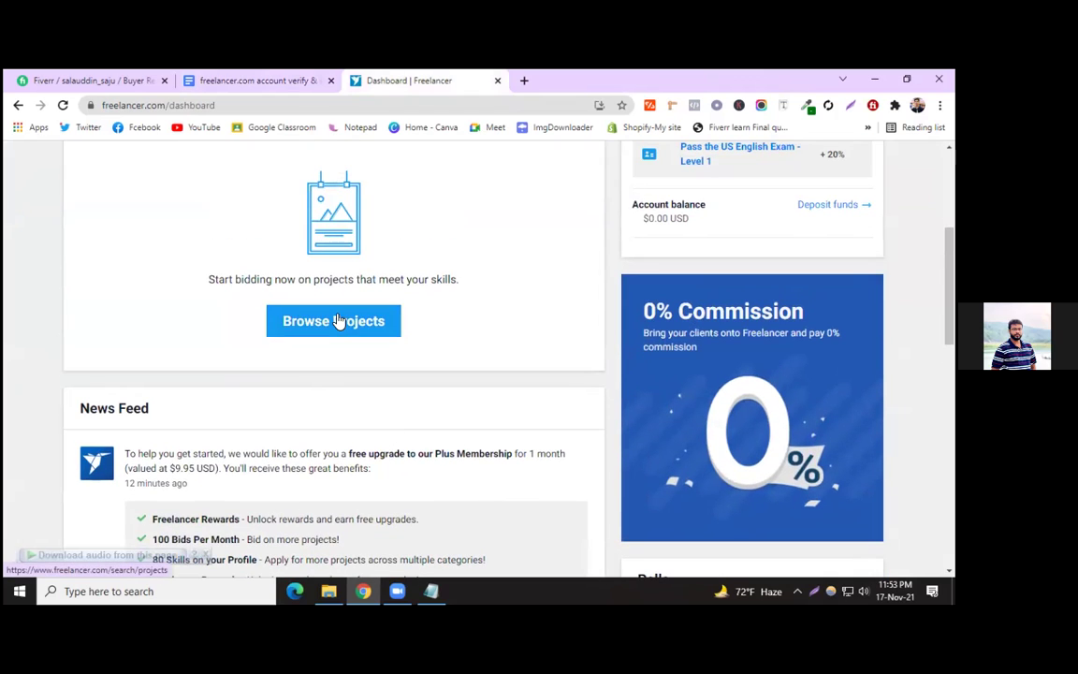
pyautogui.scroll(3, 419, 291)
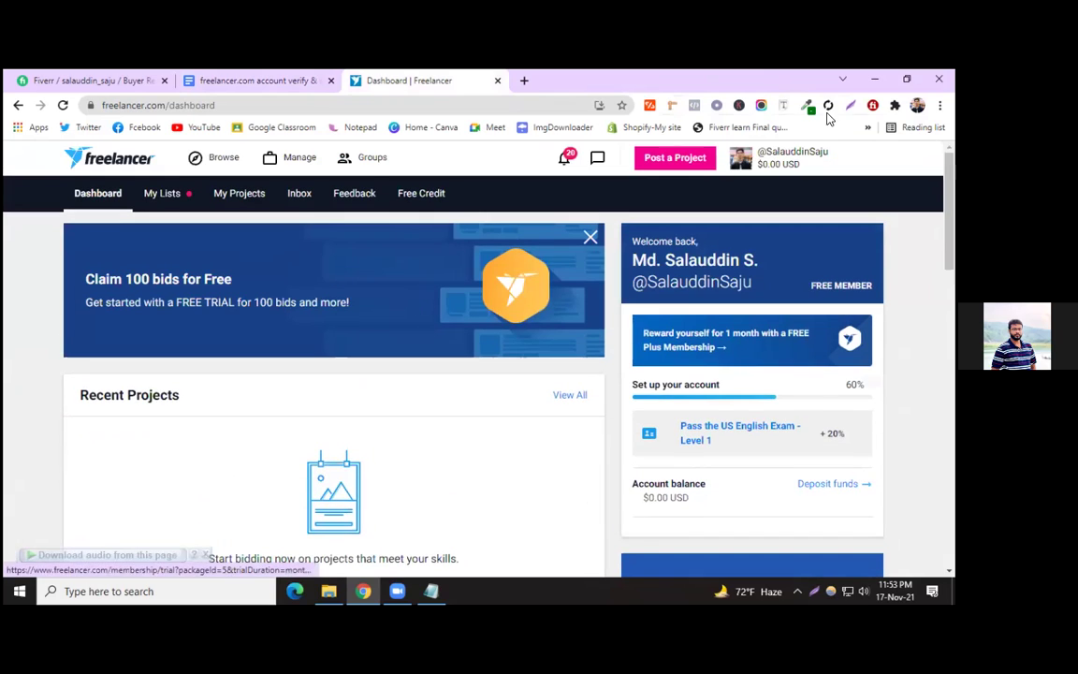
pyautogui.click(748, 167)
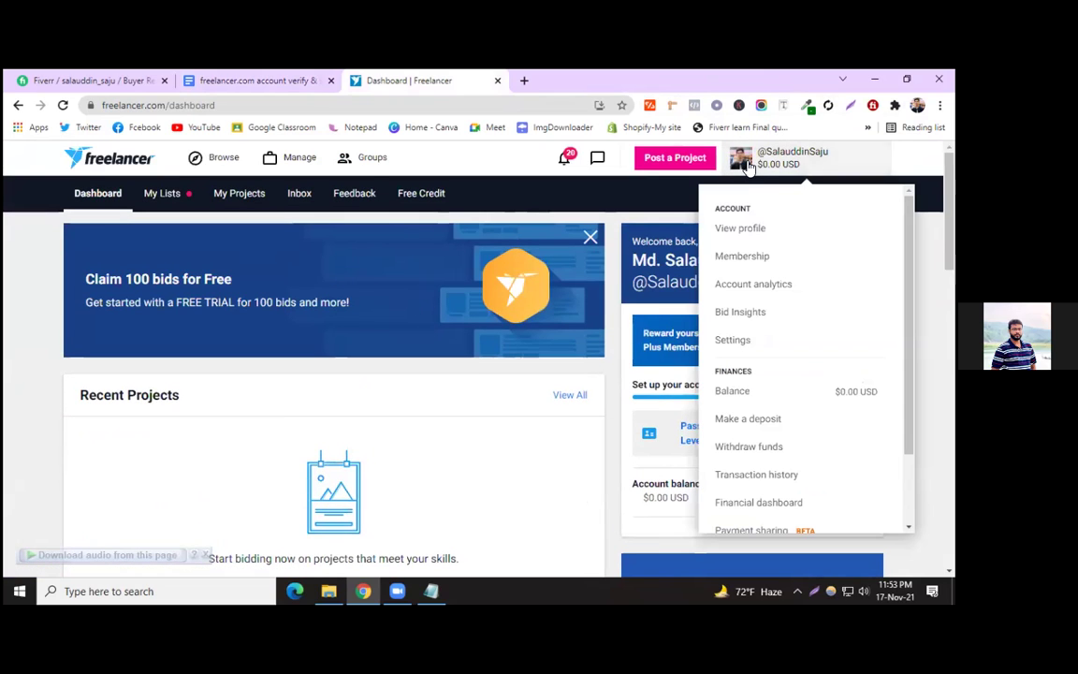
pyautogui.click(742, 238)
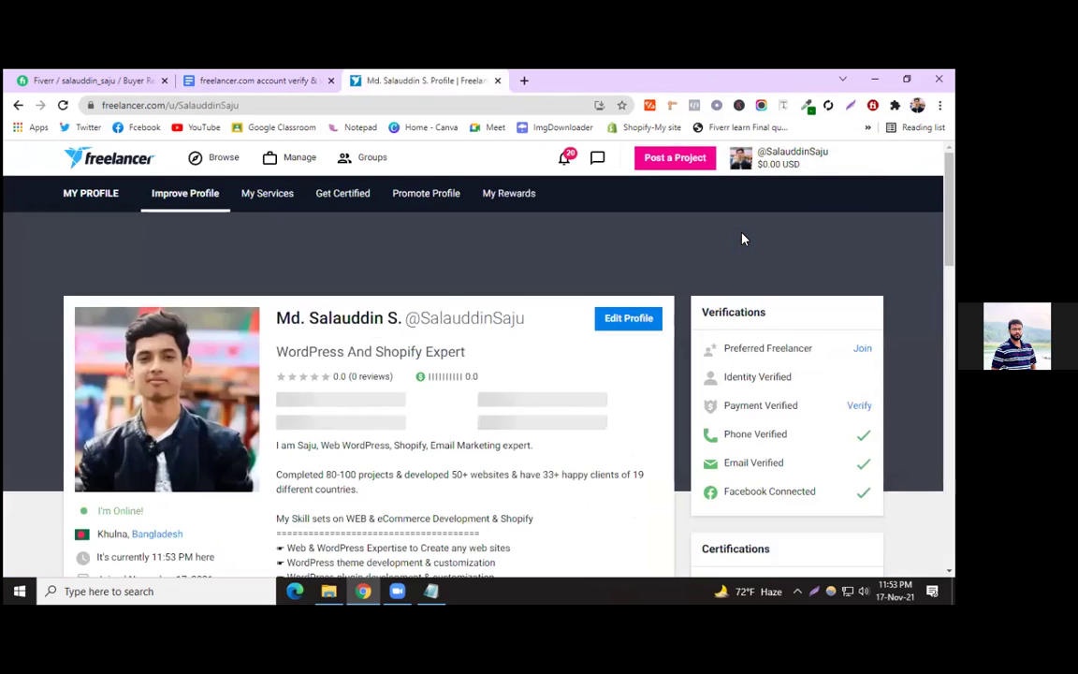
pyautogui.scroll(-10, 742, 238)
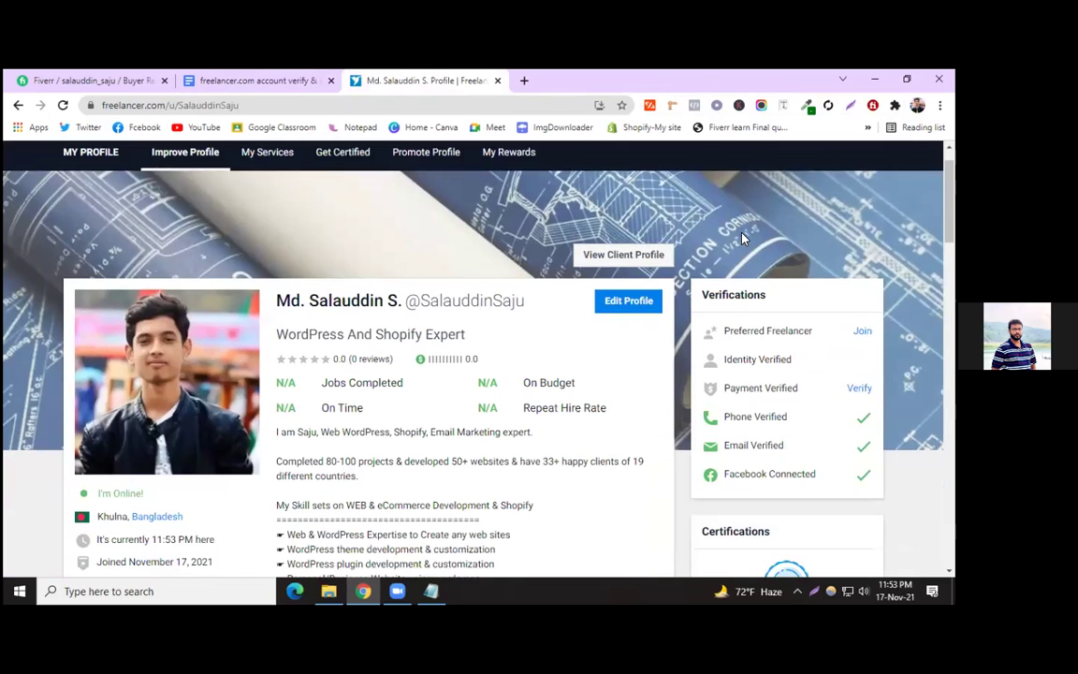
pyautogui.scroll(-3, 743, 238)
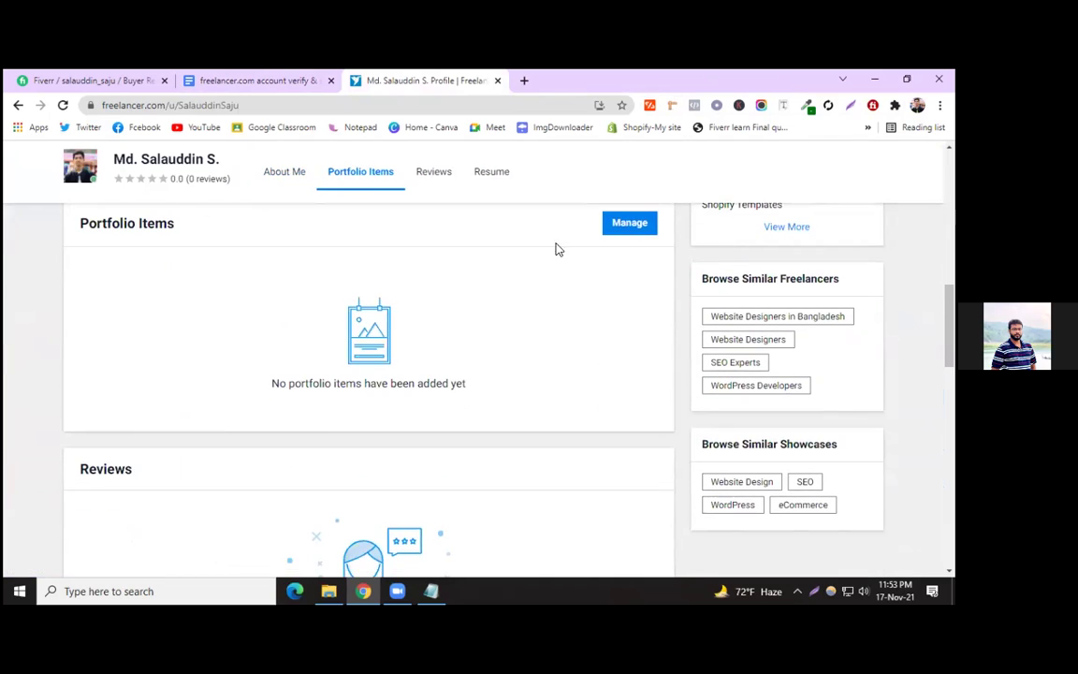
pyautogui.click(604, 231)
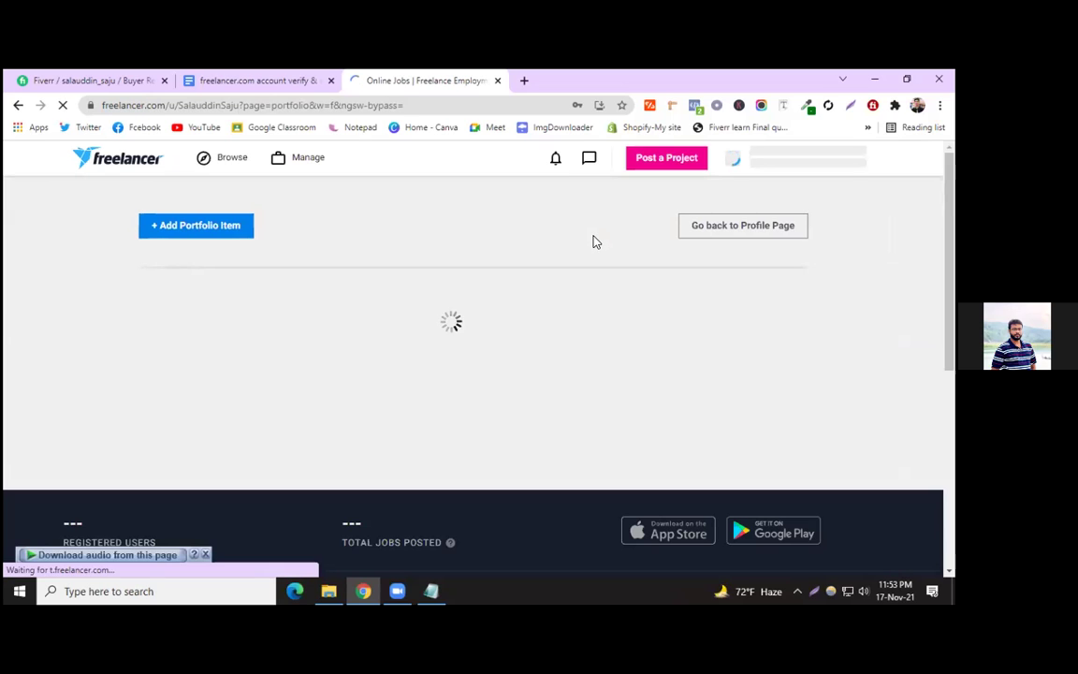
# Start a new portfolio item and begin choosing a file to upload.
pyautogui.click(214, 234)
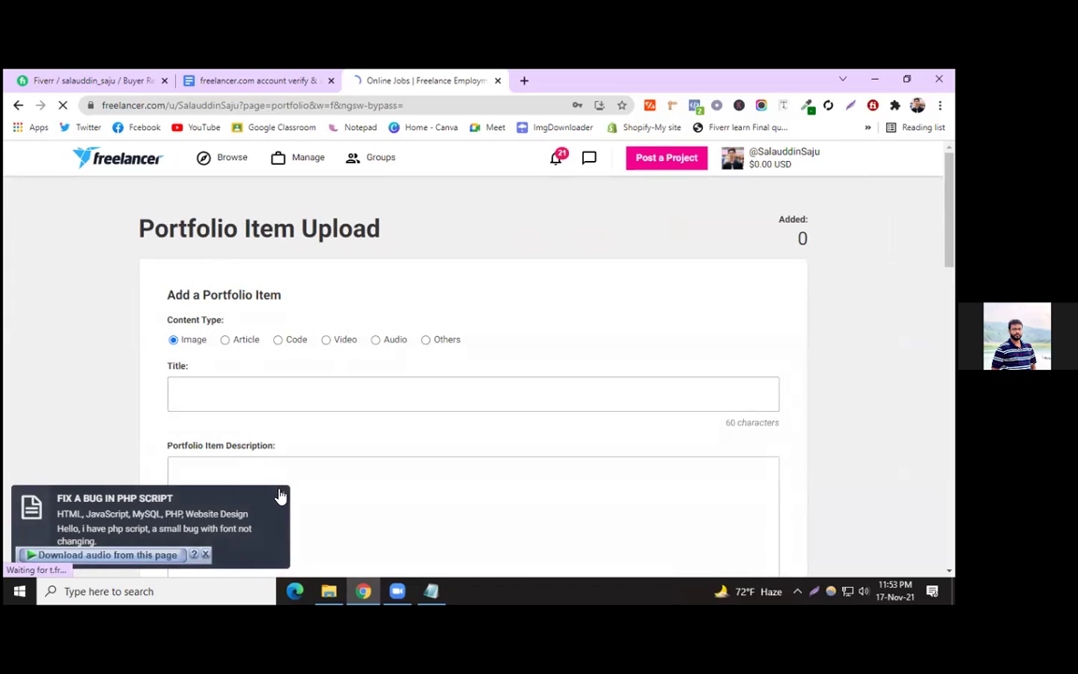
pyautogui.click(233, 398)
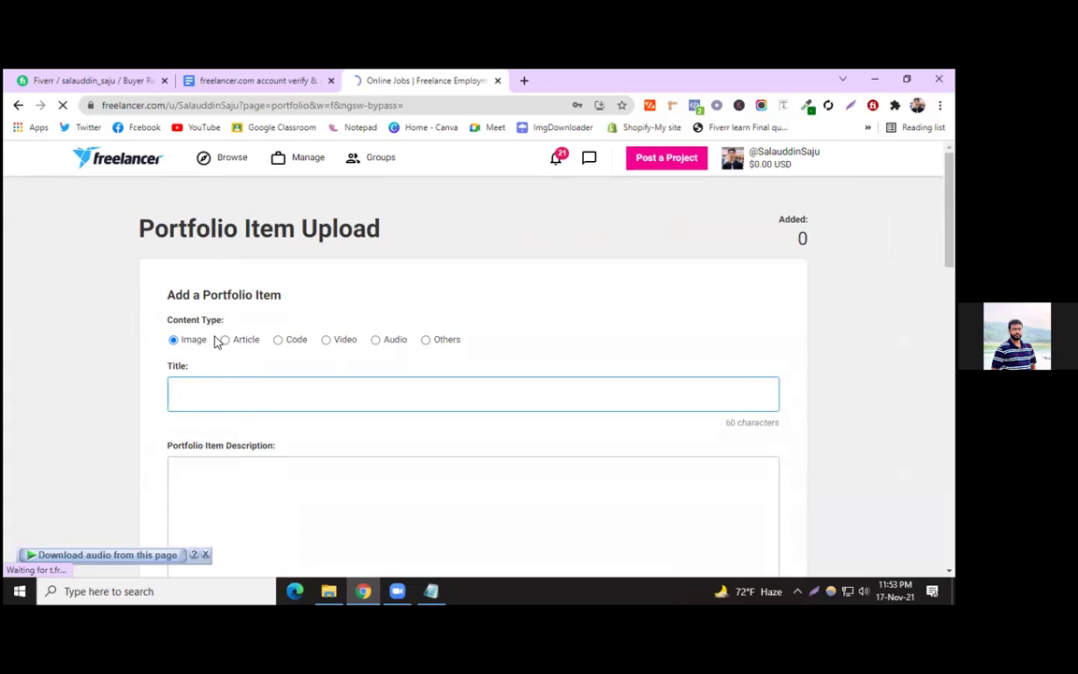
pyautogui.scroll(-5, 579, 290)
pyautogui.scroll(2, 221, 404)
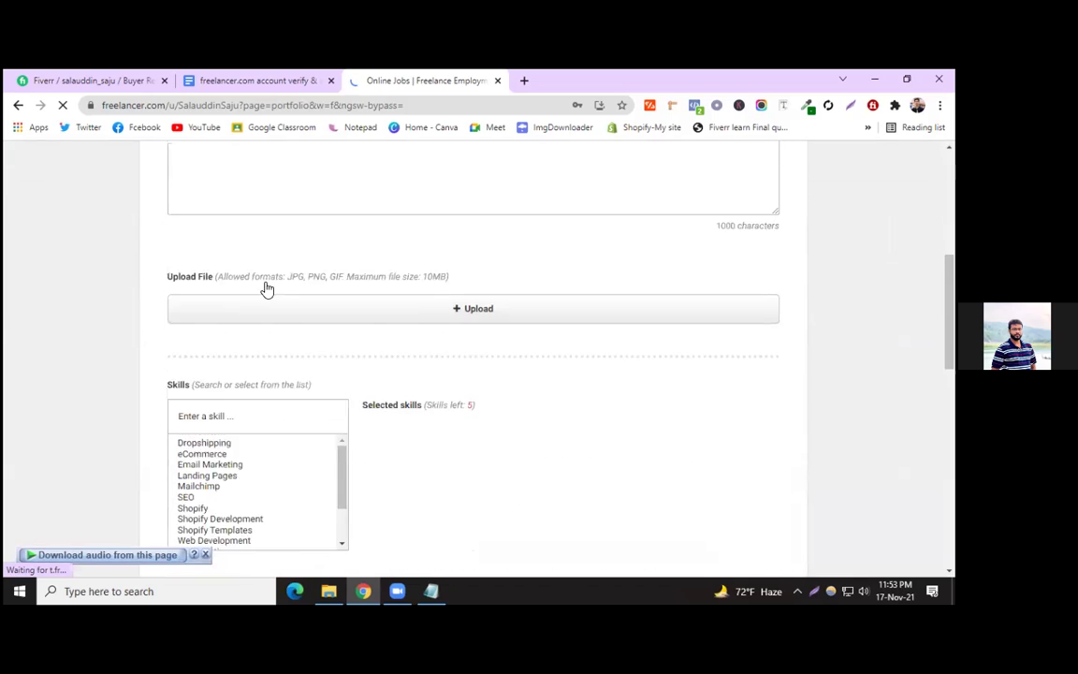
pyautogui.click(418, 423)
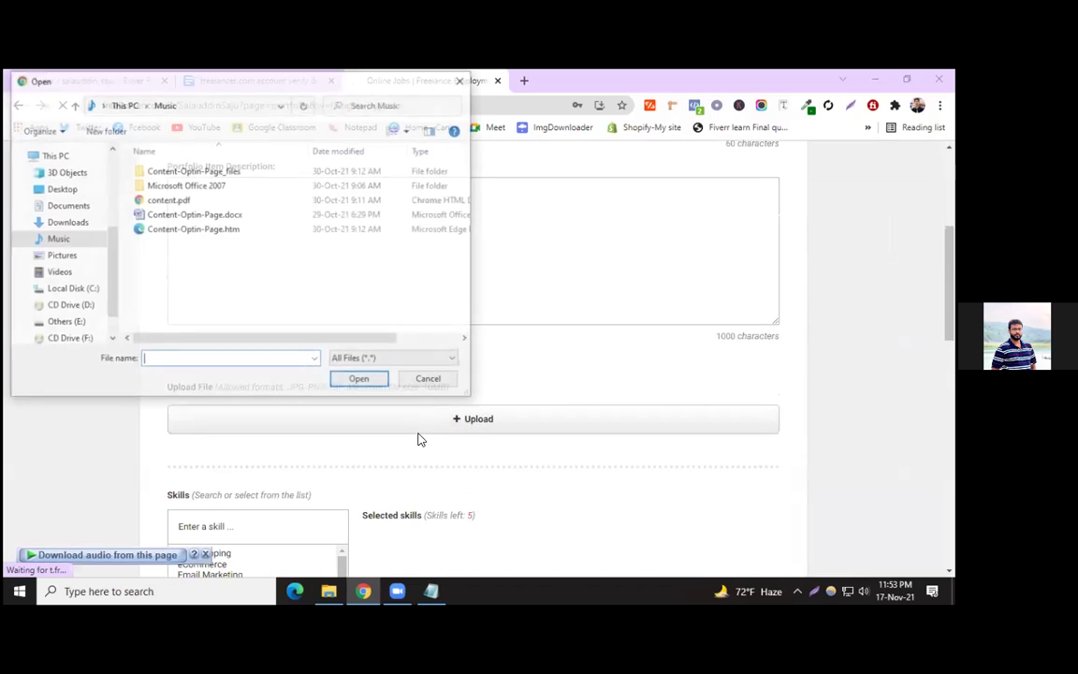
# Search the Work Files folders on the Others (E:) drive for the screenshot.
pyautogui.click(66, 322)
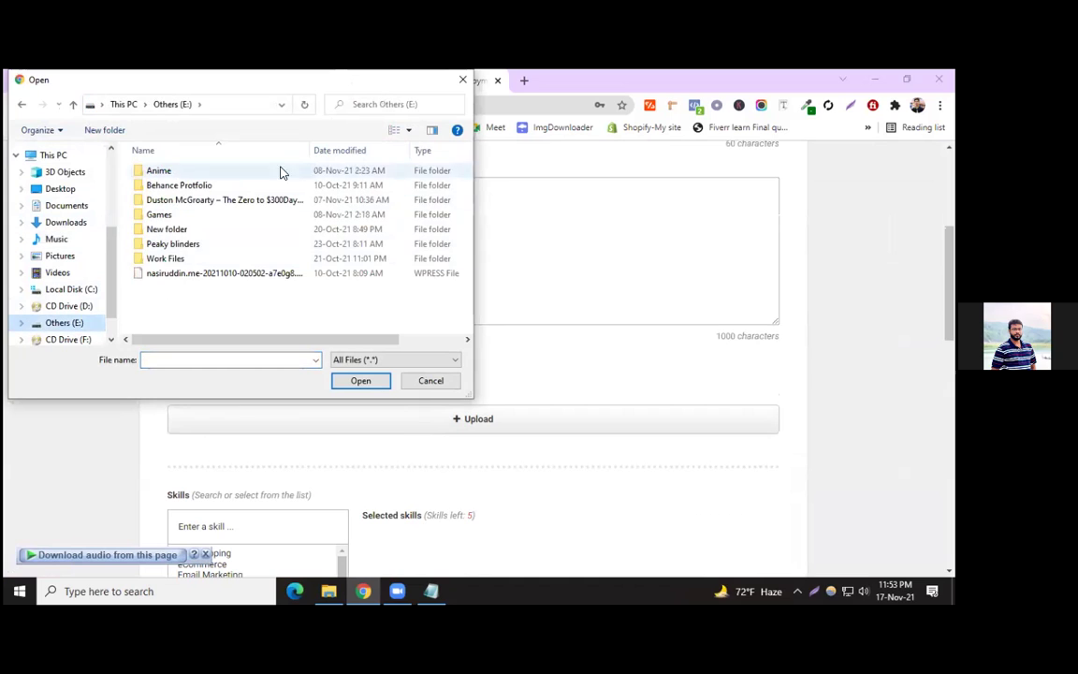
pyautogui.doubleClick(187, 260)
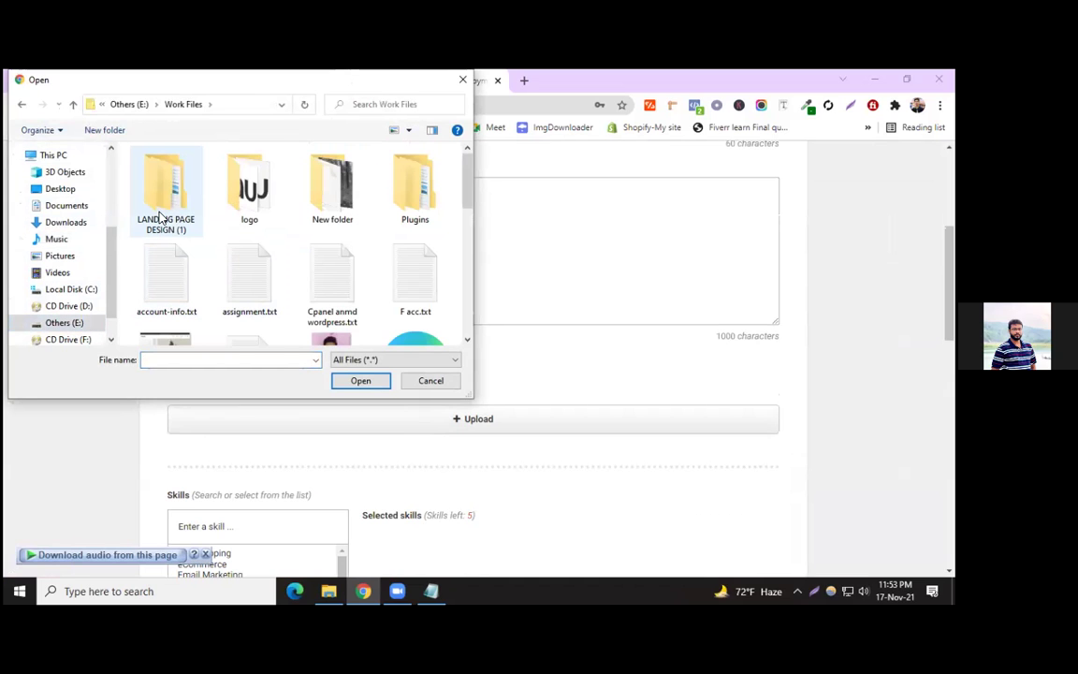
pyautogui.scroll(-5, 352, 191)
pyautogui.scroll(5, 356, 220)
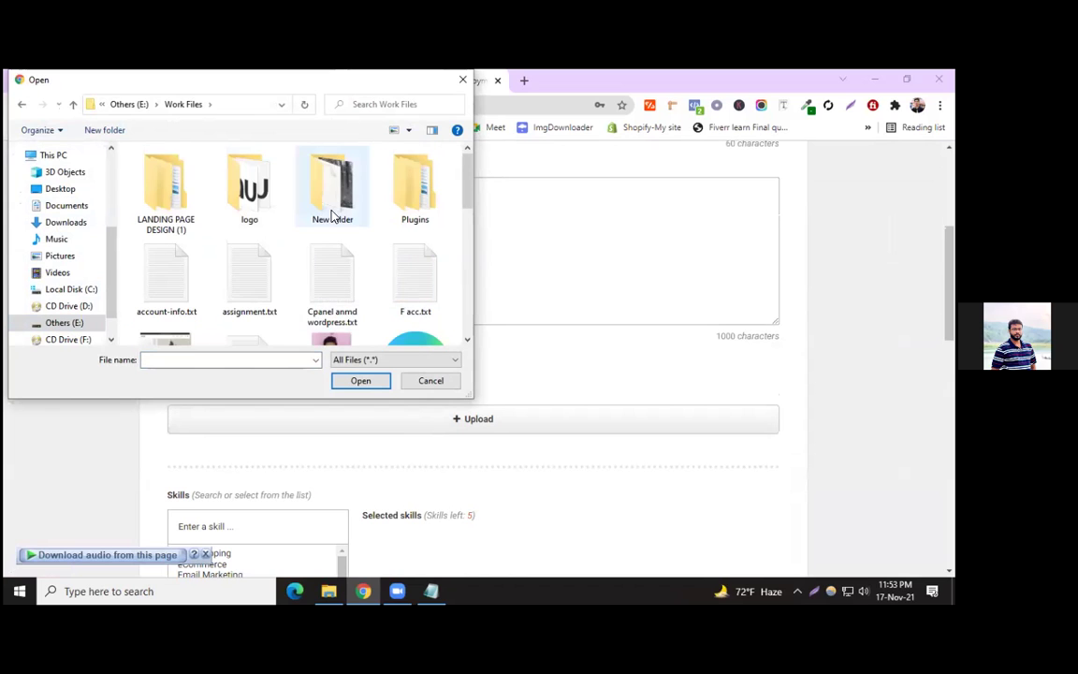
pyautogui.doubleClick(335, 216)
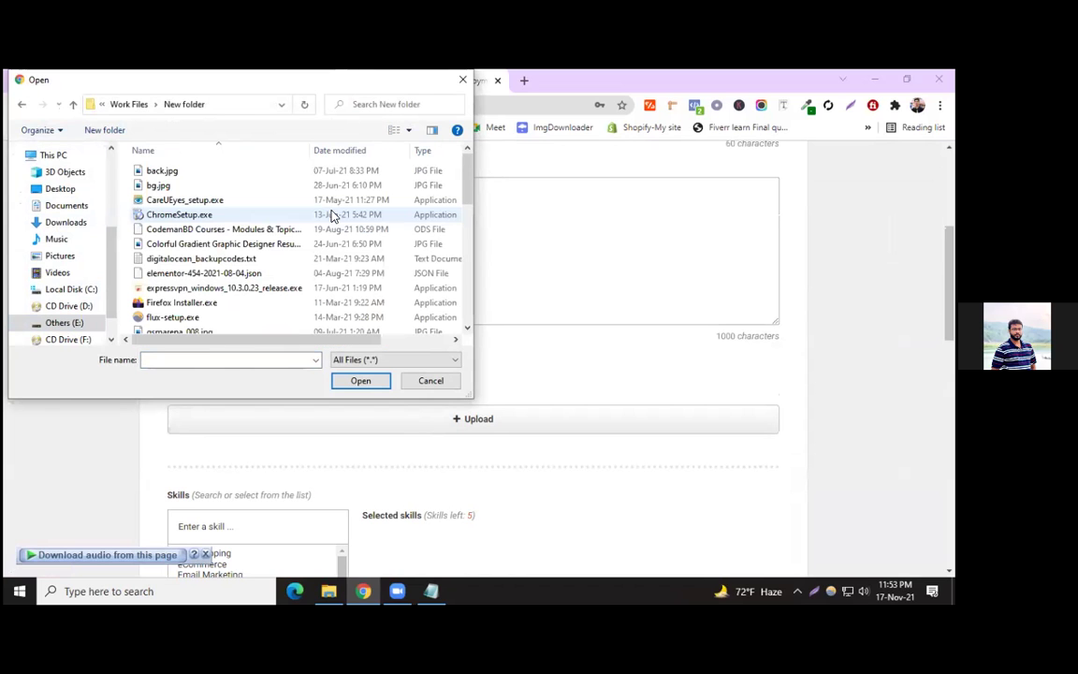
pyautogui.click(73, 104)
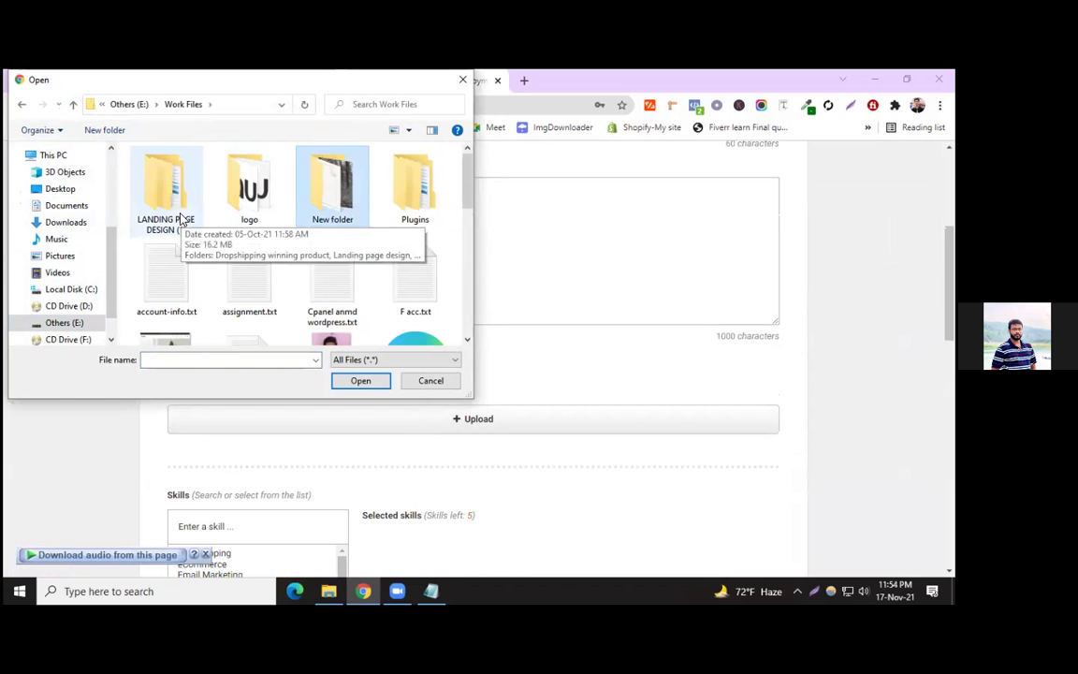
pyautogui.scroll(-6, 277, 234)
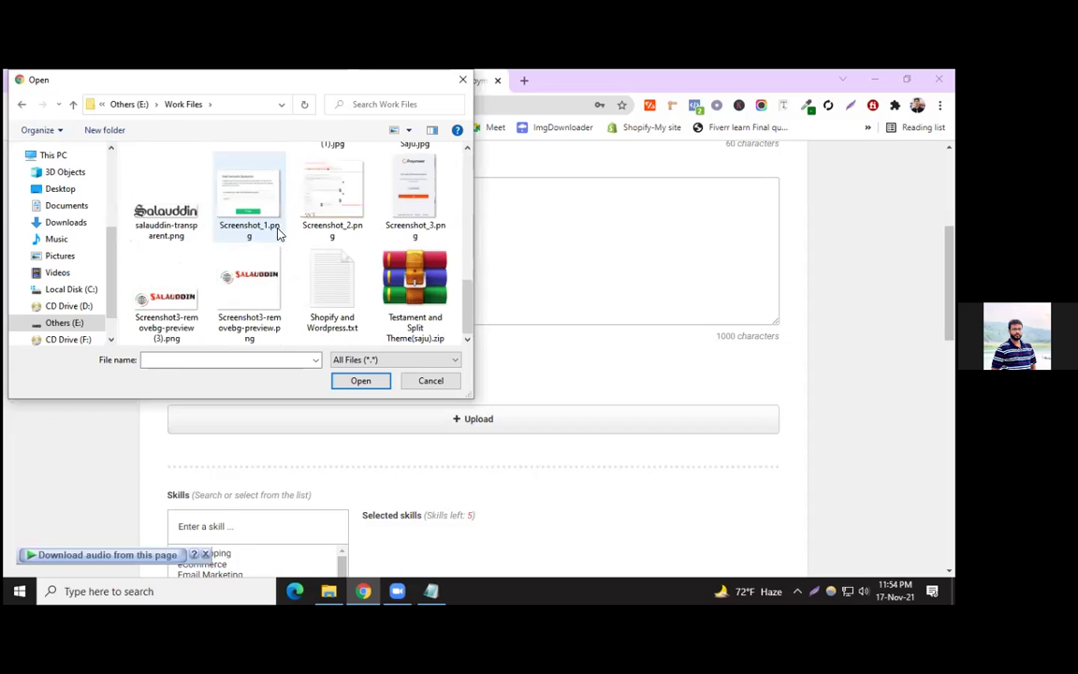
pyautogui.scroll(3, 277, 233)
pyautogui.click(73, 104)
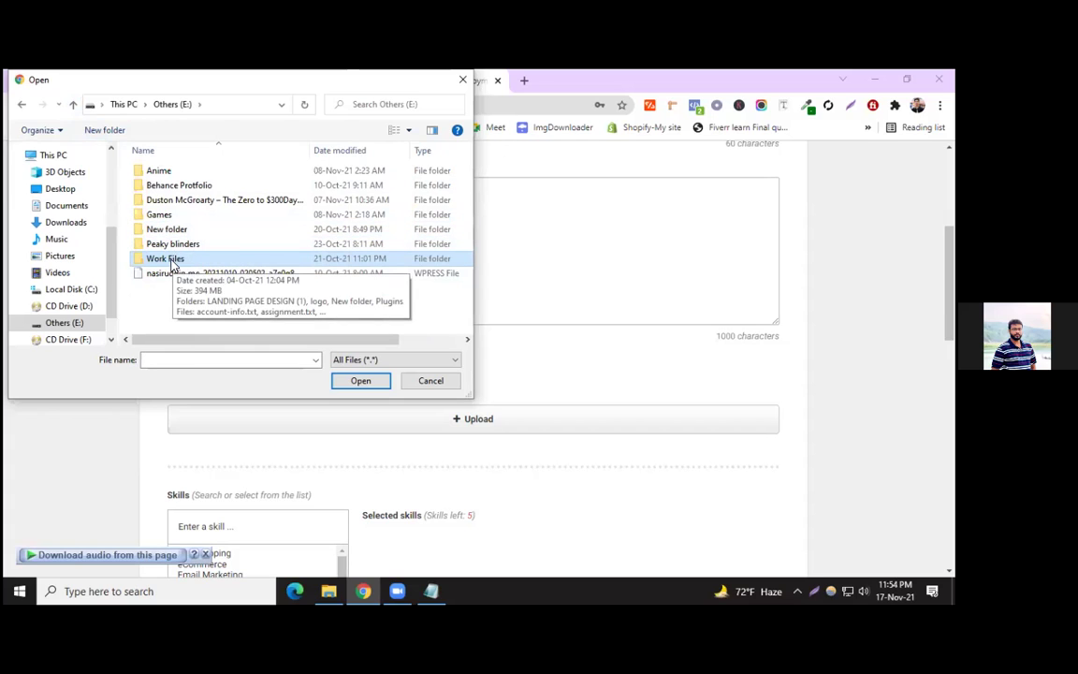
pyautogui.doubleClick(168, 259)
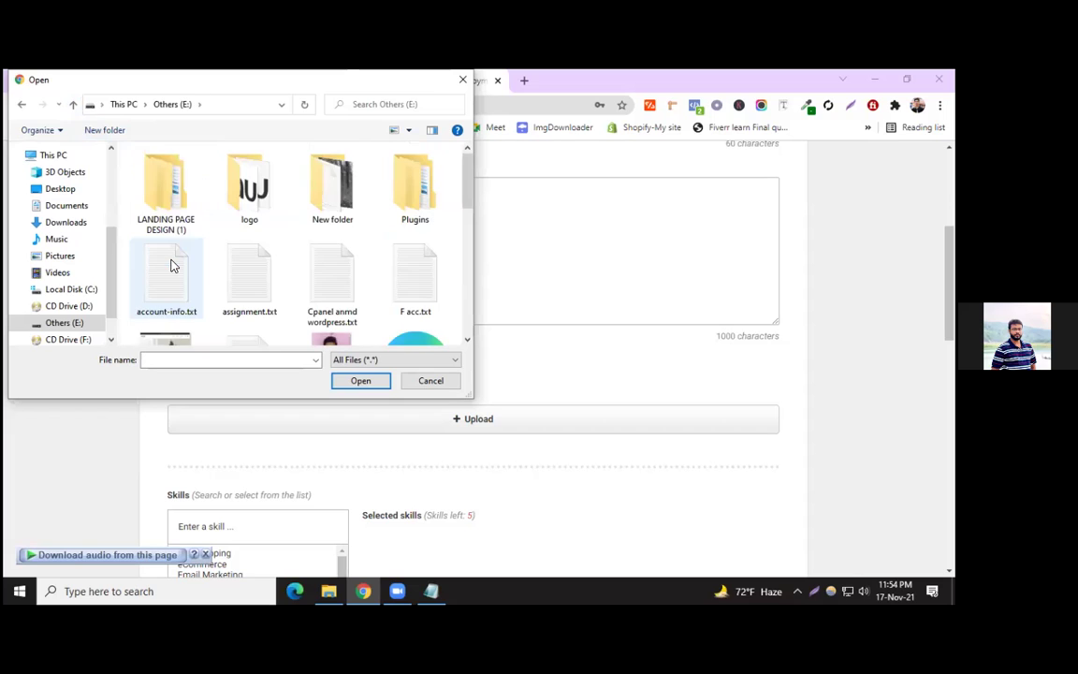
pyautogui.click(73, 104)
# Upload Rezidans---Just-another-WordPress-site.png from Behance Portfolio > Full site > Crocoblock.
pyautogui.doubleClick(166, 183)
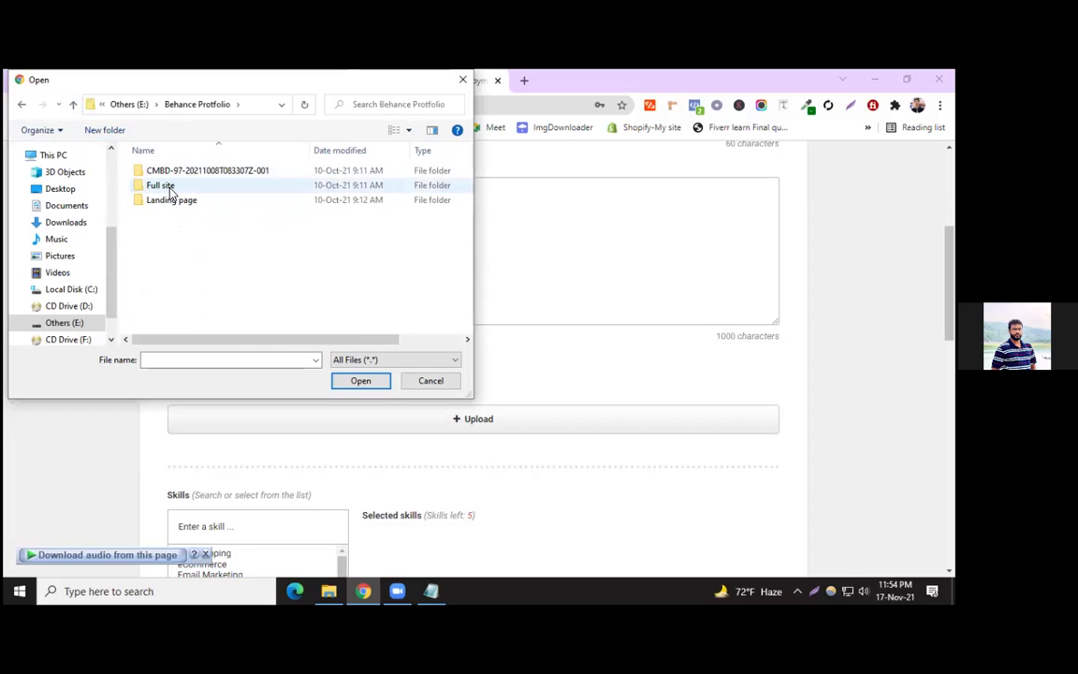
pyautogui.doubleClick(168, 186)
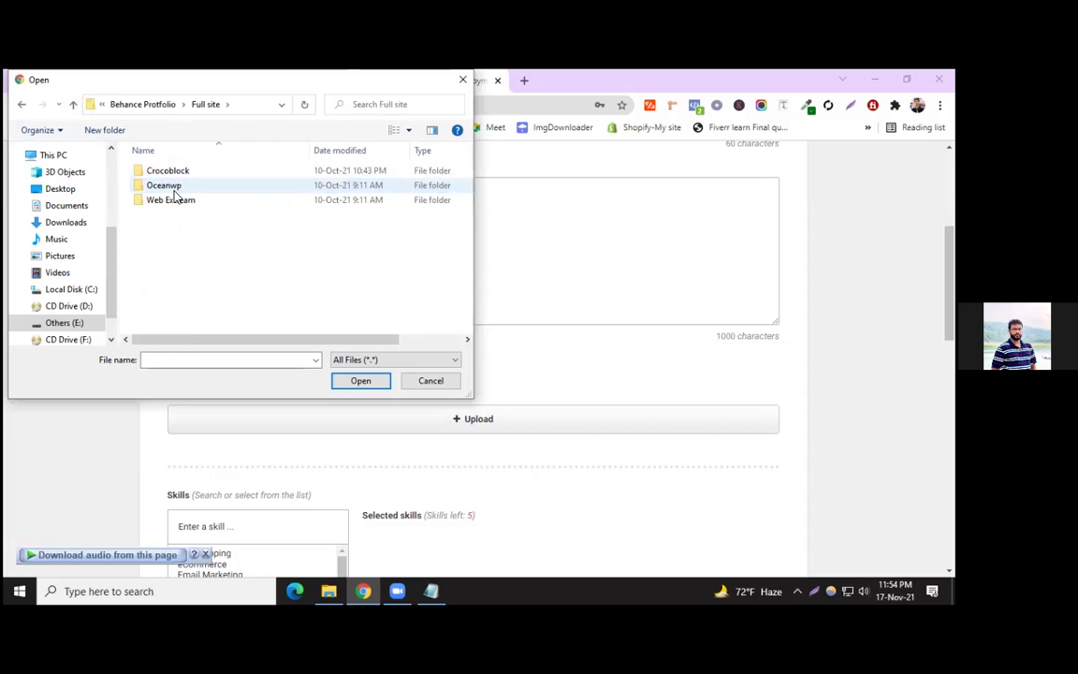
pyautogui.doubleClick(178, 172)
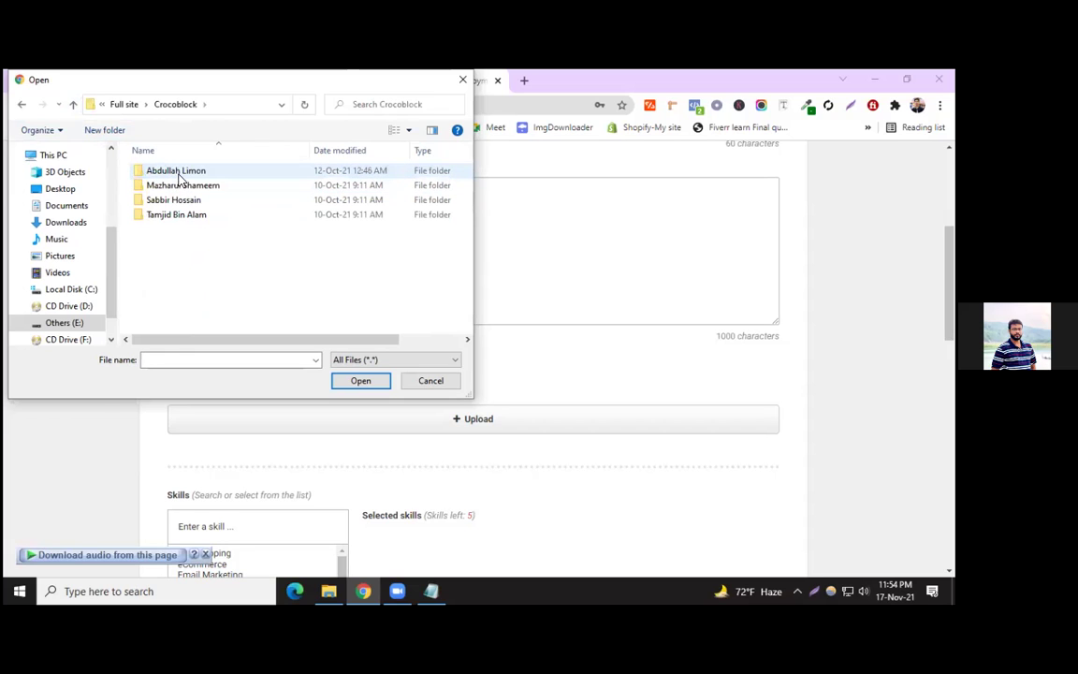
pyautogui.doubleClick(180, 173)
pyautogui.doubleClick(181, 173)
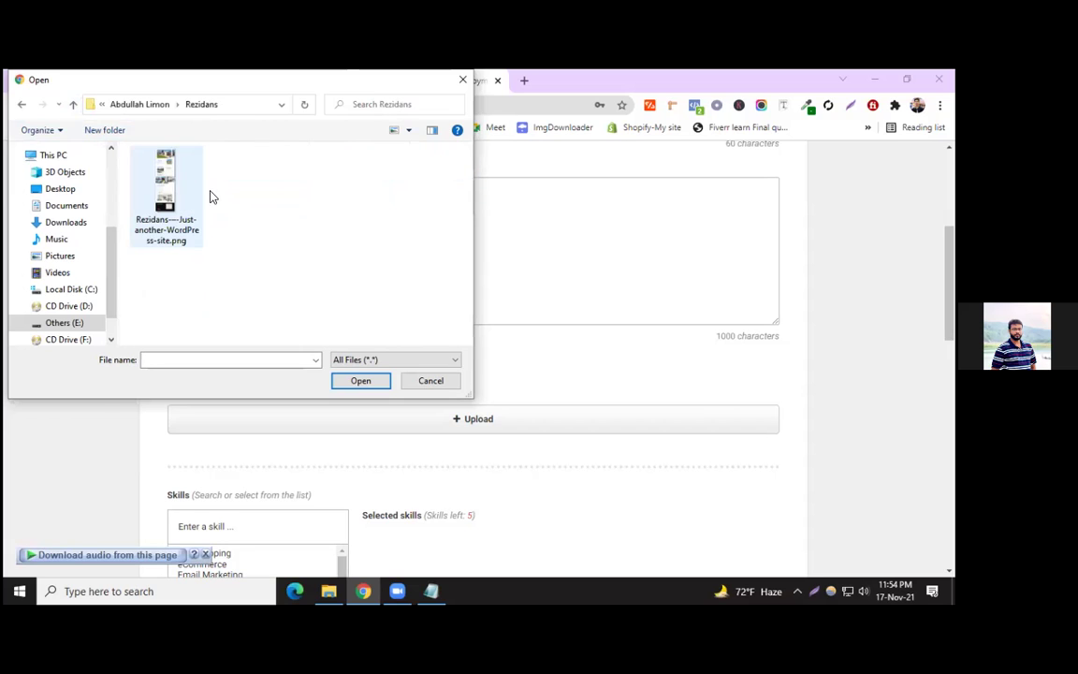
pyautogui.click(190, 218)
pyautogui.click(362, 382)
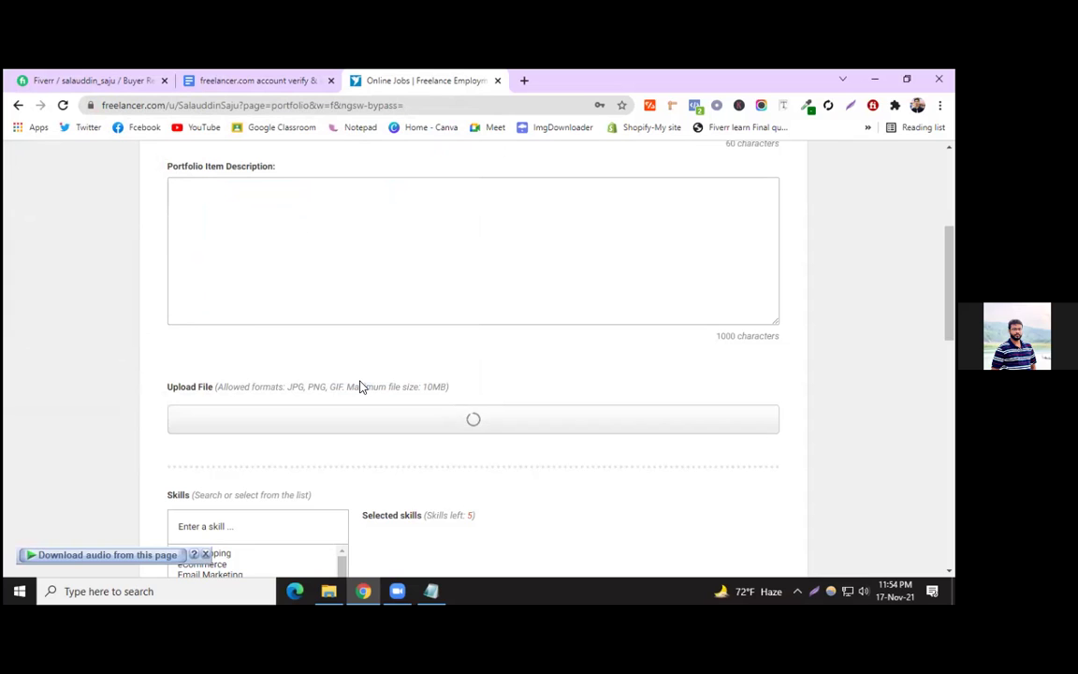
# Title the portfolio item 'Busniess Website Design'.
pyautogui.scroll(3, 360, 386)
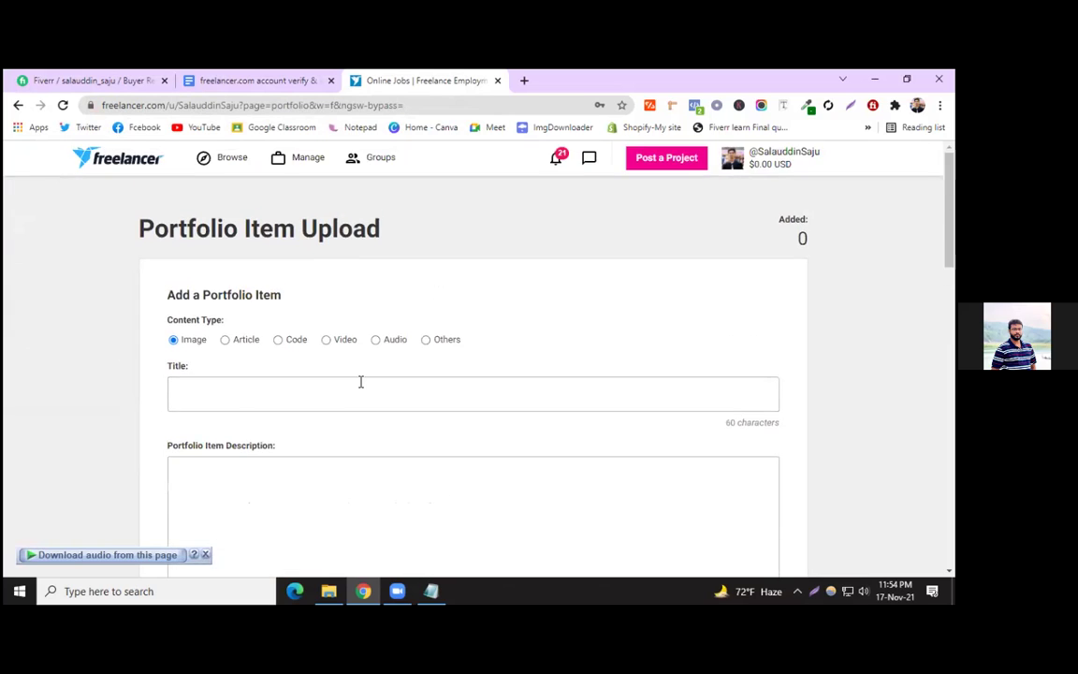
pyautogui.click(238, 400)
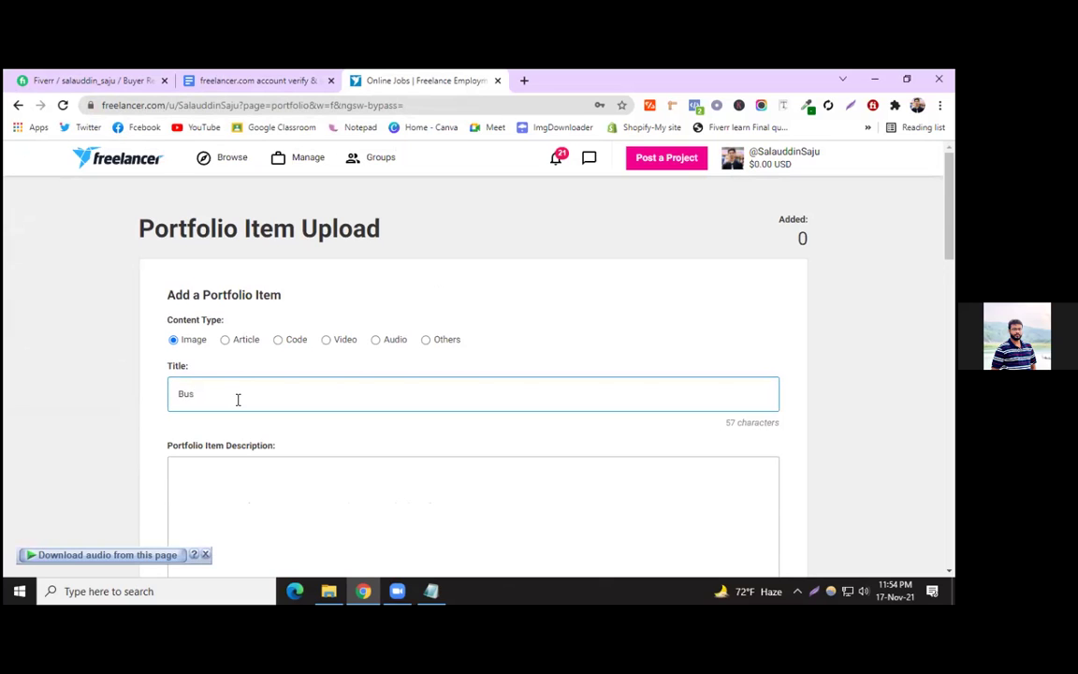
pyautogui.press('BackSpace')
pyautogui.write('sniess')
pyautogui.click(193, 394)
pyautogui.click(248, 400)
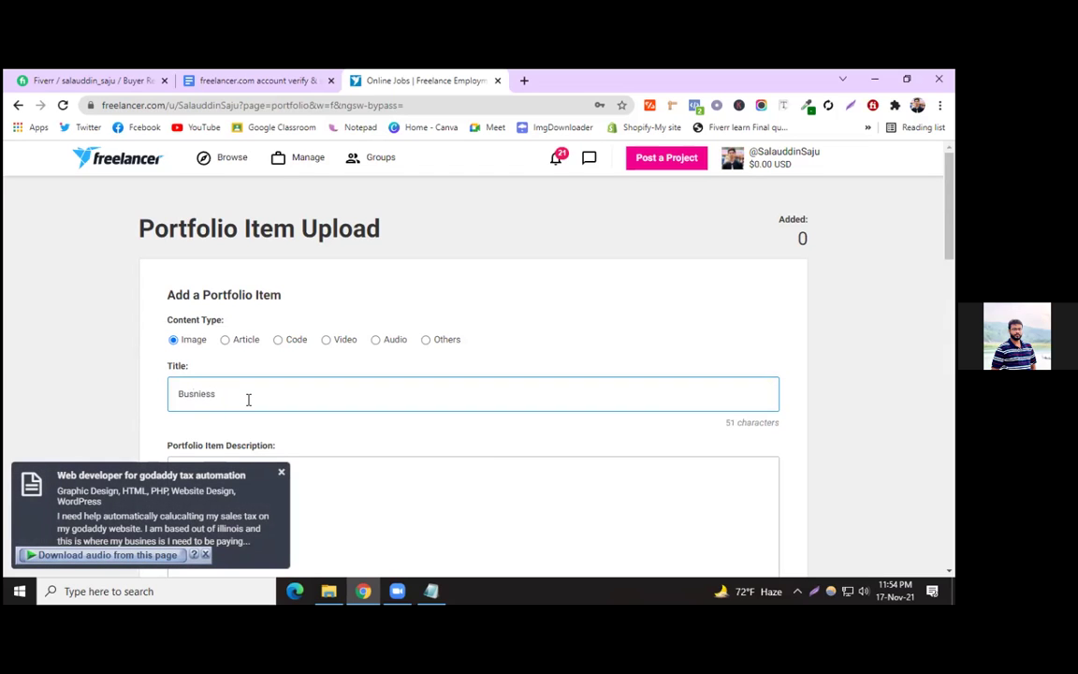
pyautogui.write('Website te')
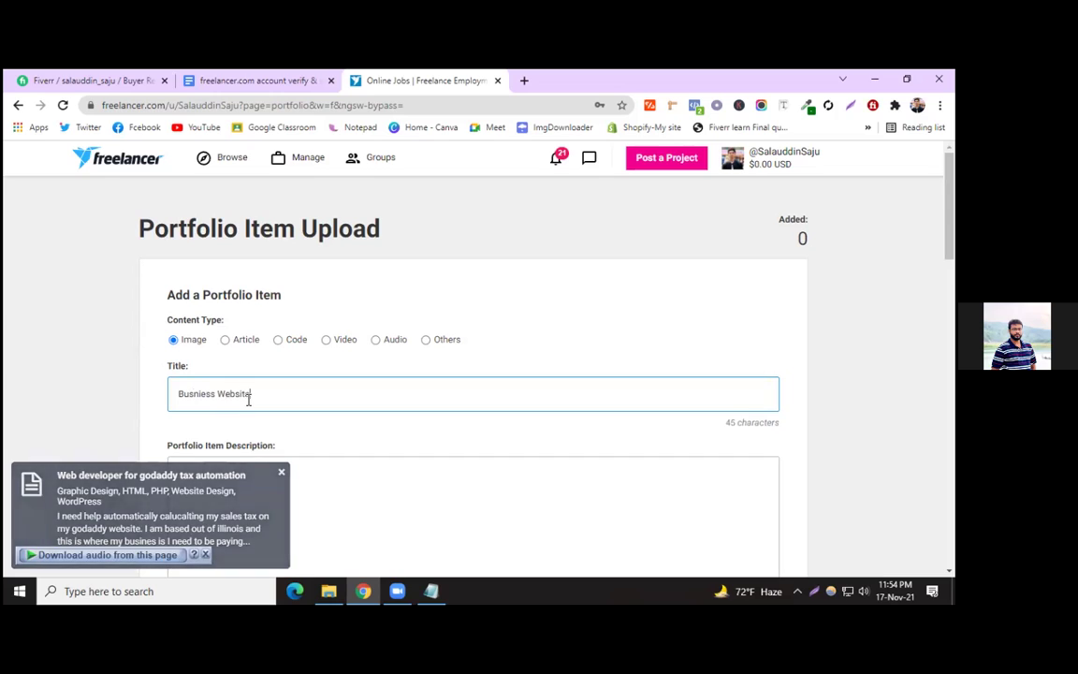
pyautogui.write(' Design')
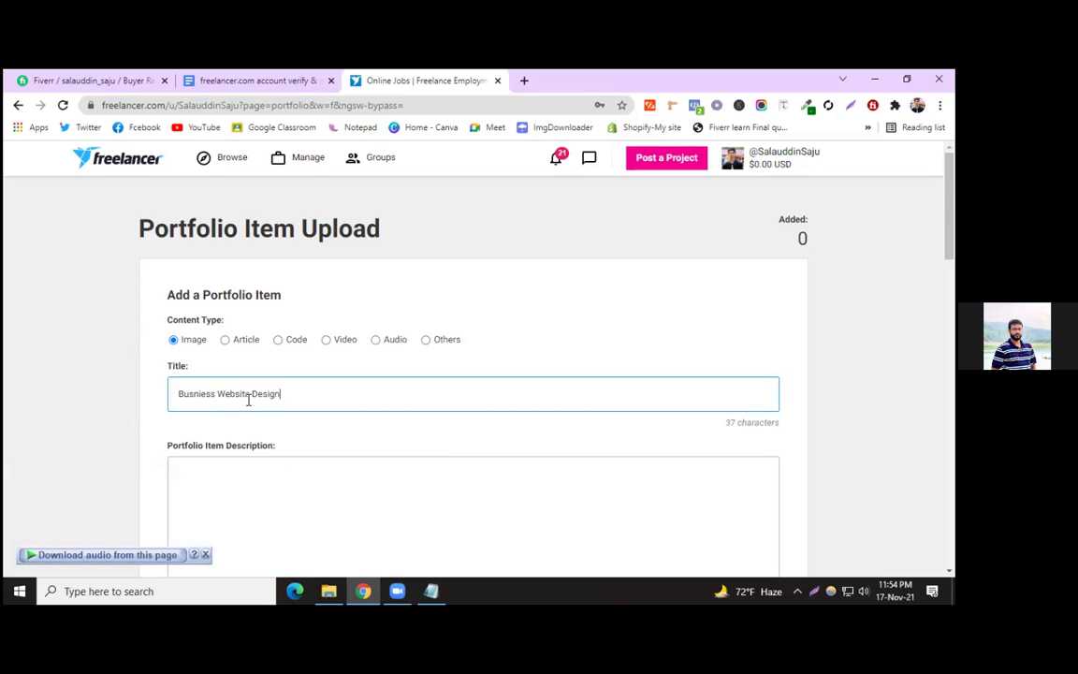
# Start the item description with 'By WordPre'.
pyautogui.scroll(-1, 275, 407)
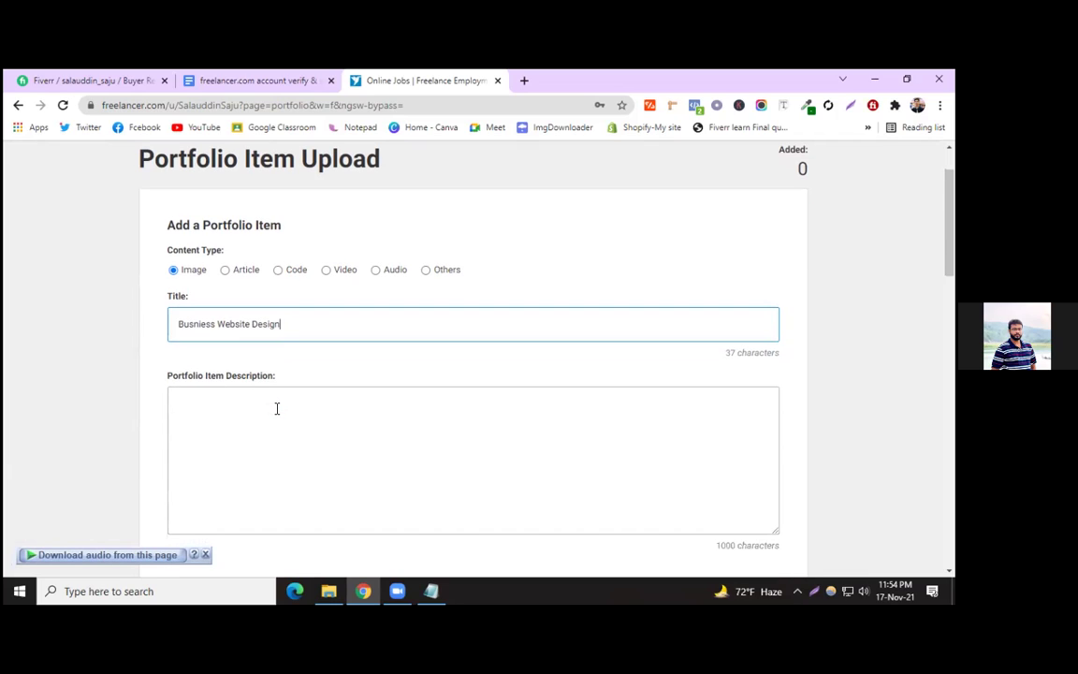
pyautogui.click(277, 408)
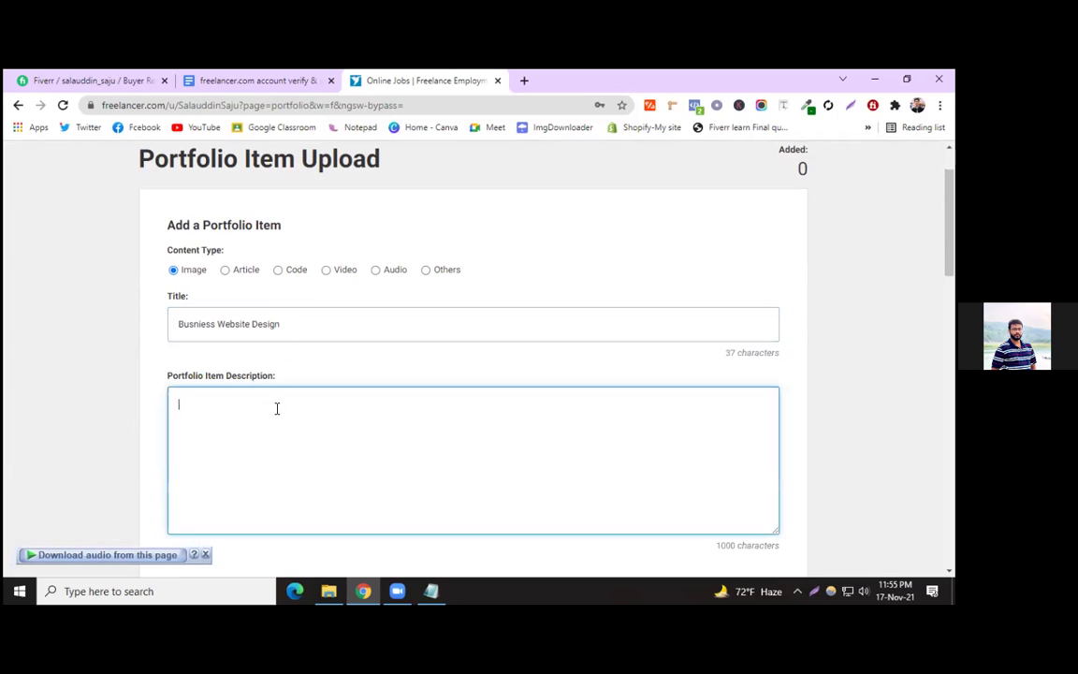
pyautogui.write('By WordPress')
pyautogui.scroll(-5, 276, 412)
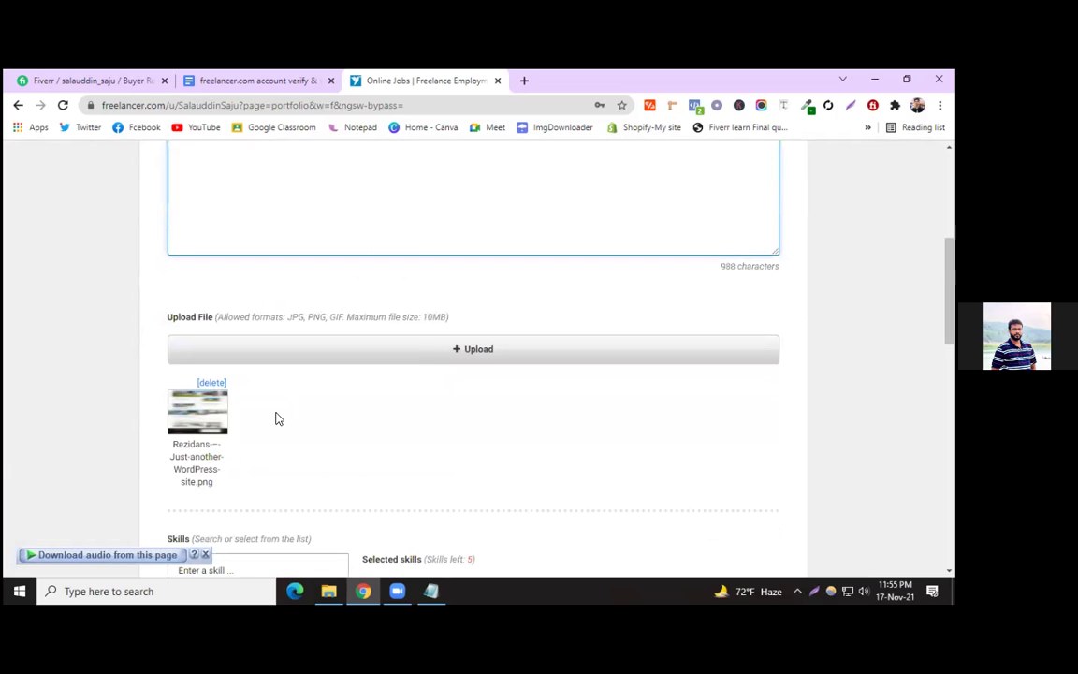
pyautogui.scroll(-3, 276, 438)
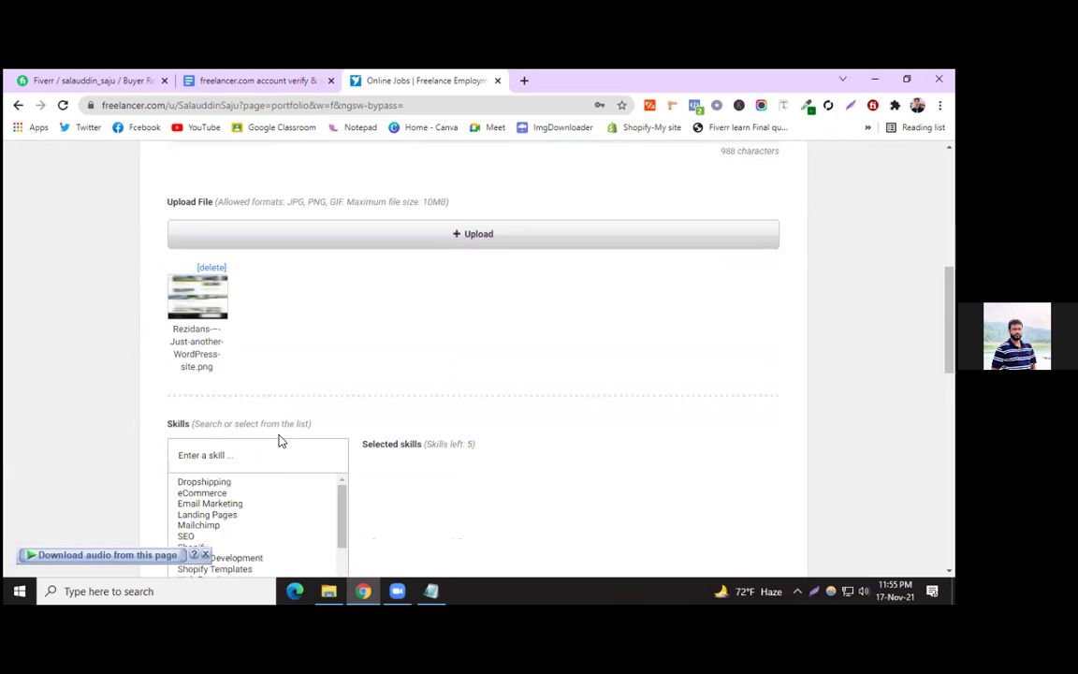
pyautogui.scroll(-2, 279, 440)
pyautogui.scroll(-1, 355, 434)
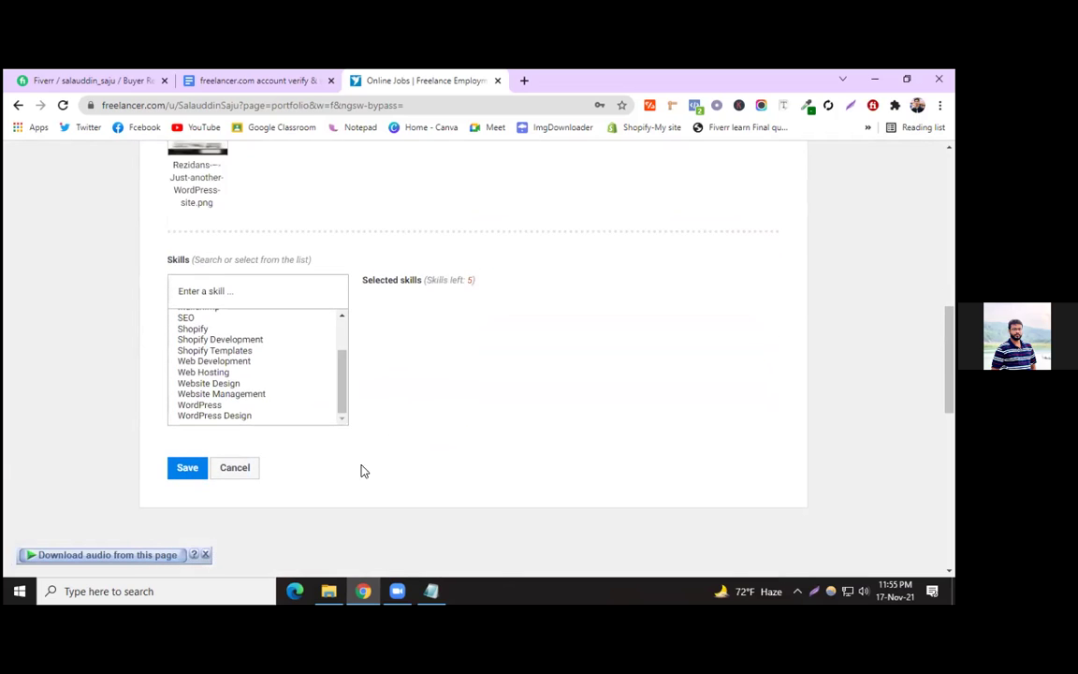
# Add skills WordPress Design, WordPress, Website Management and Website Design, then save the item.
pyautogui.click(271, 416)
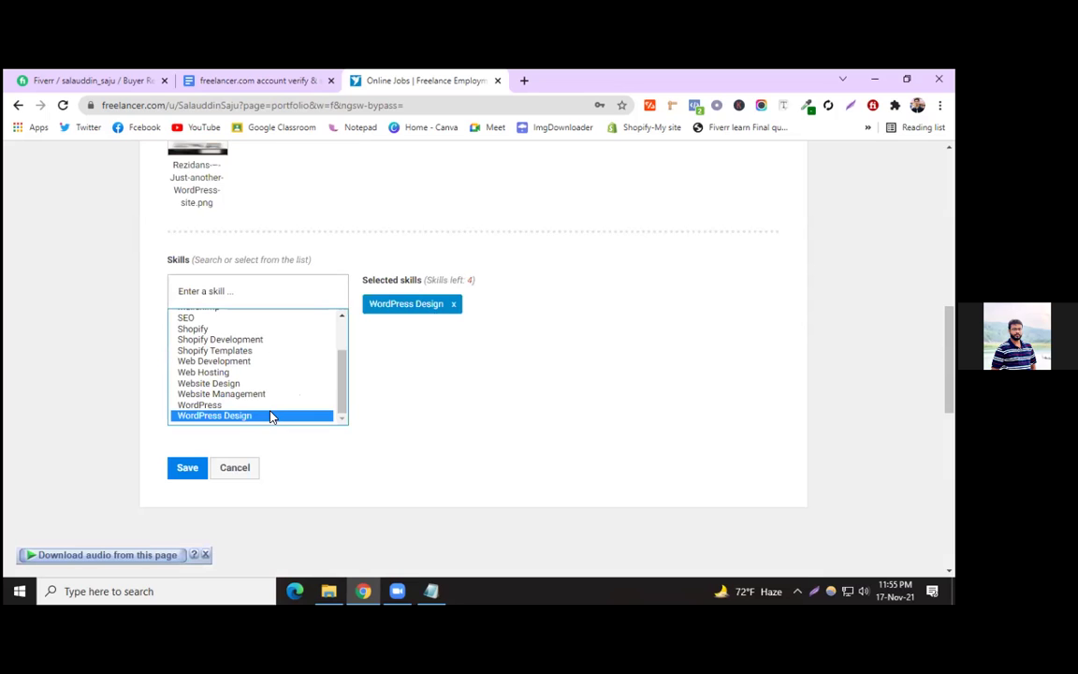
pyautogui.scroll(3, 297, 401)
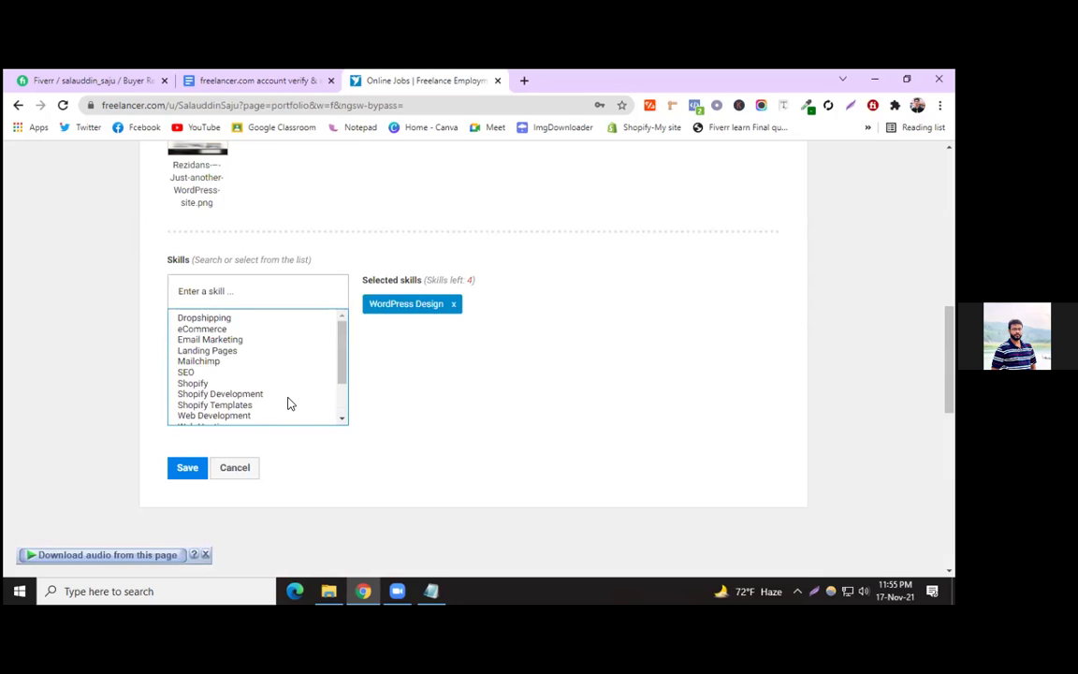
pyautogui.scroll(-3, 287, 366)
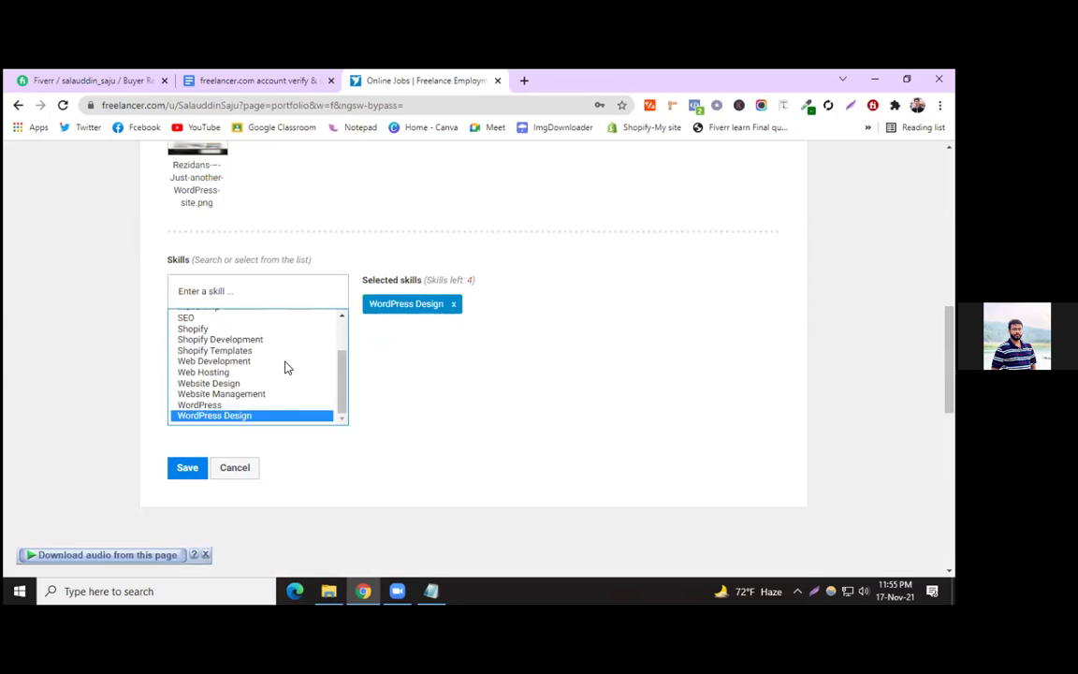
pyautogui.click(208, 405)
pyautogui.click(234, 394)
pyautogui.click(239, 385)
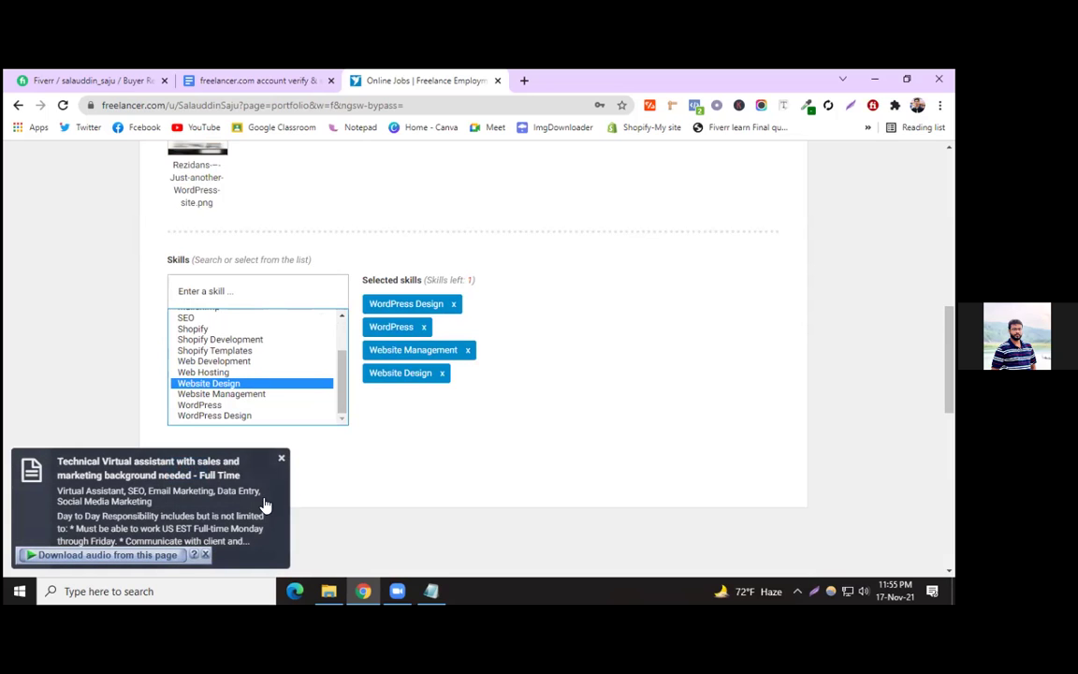
pyautogui.click(281, 458)
pyautogui.click(193, 473)
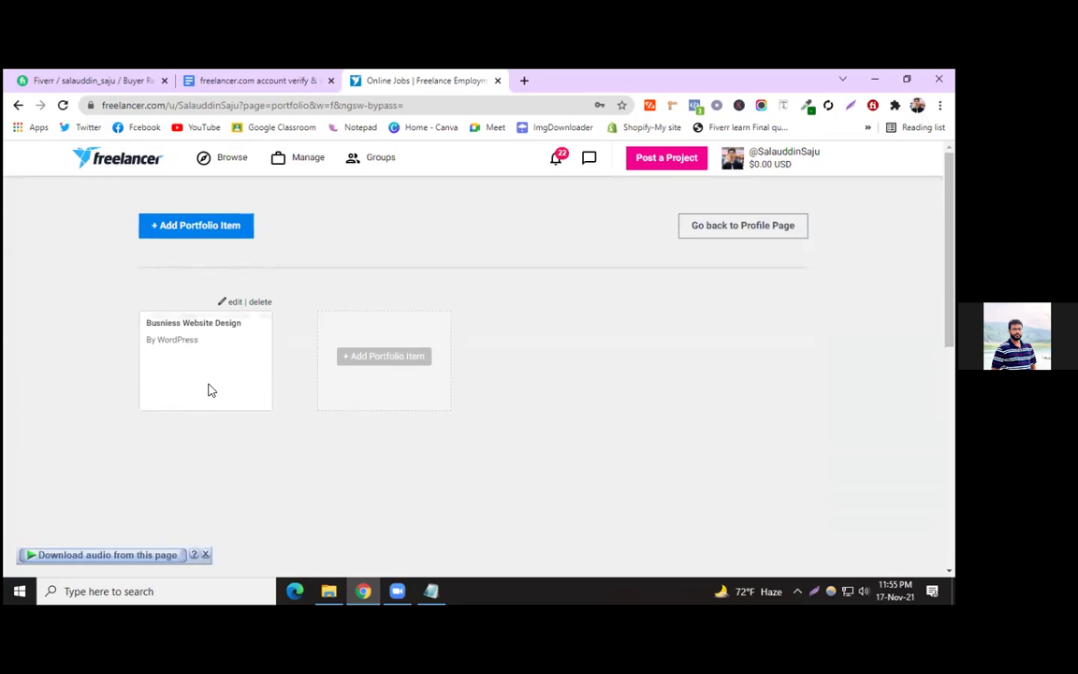
pyautogui.click(260, 80)
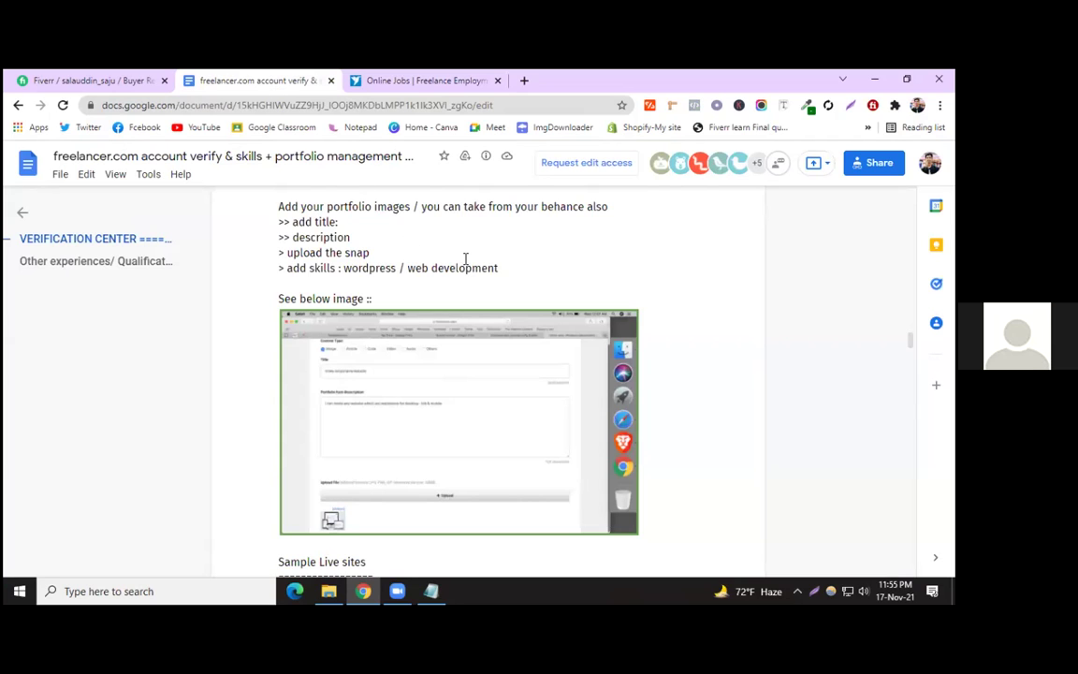
pyautogui.scroll(-3, 464, 259)
pyautogui.scroll(2, 465, 259)
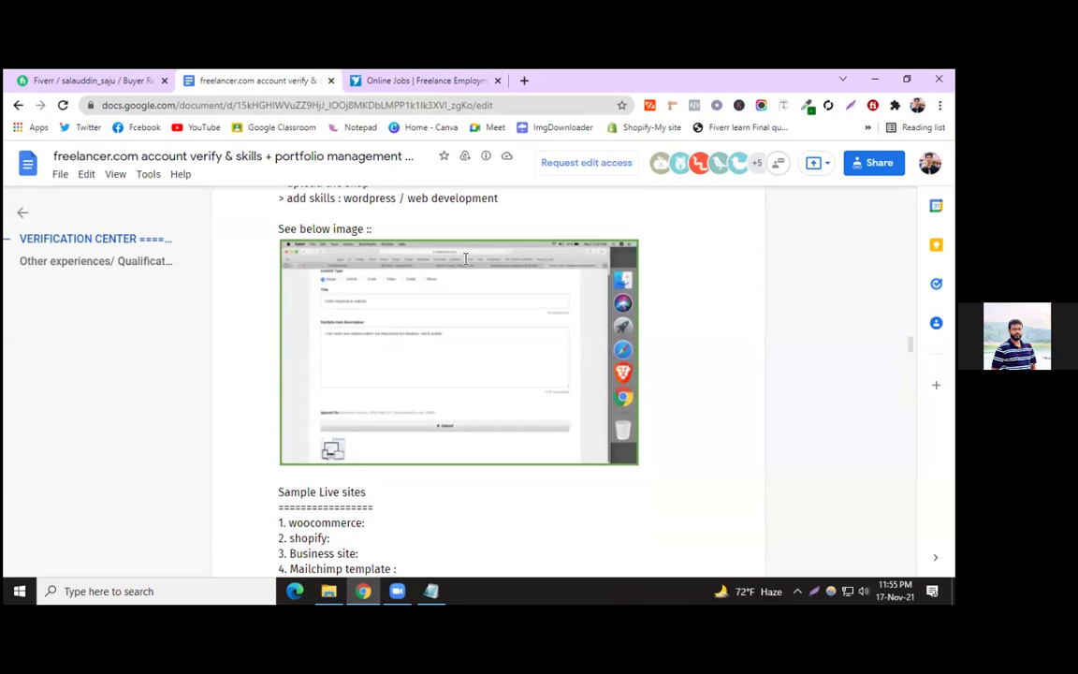
pyautogui.scroll(-2, 465, 259)
pyautogui.scroll(-3, 465, 259)
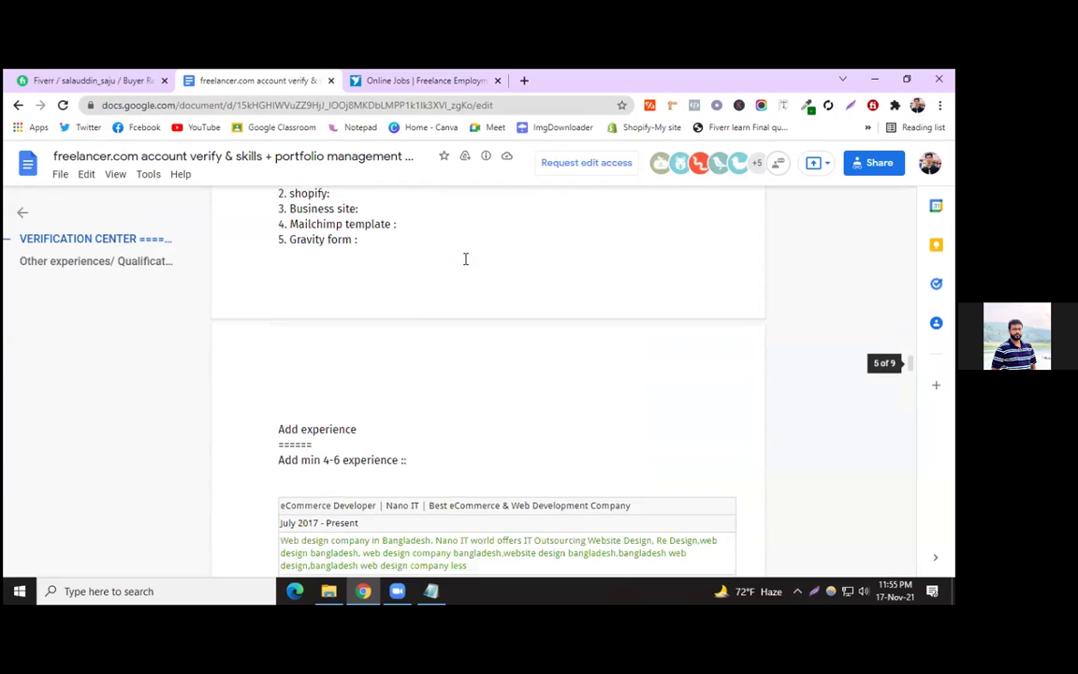
pyautogui.scroll(1, 465, 258)
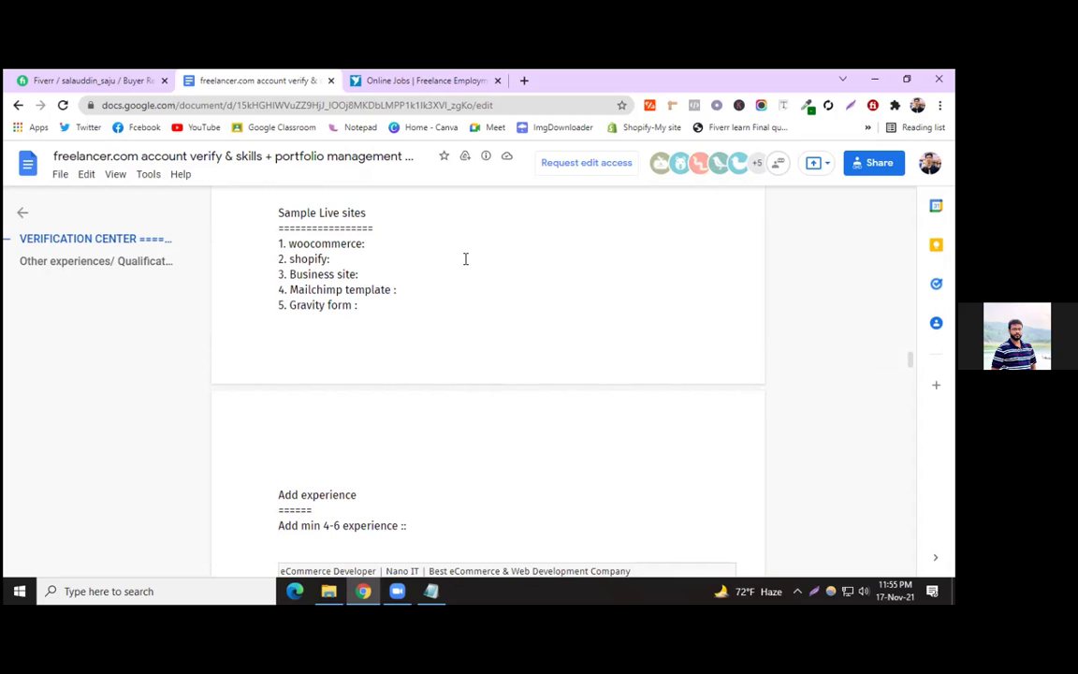
pyautogui.scroll(-5, 465, 258)
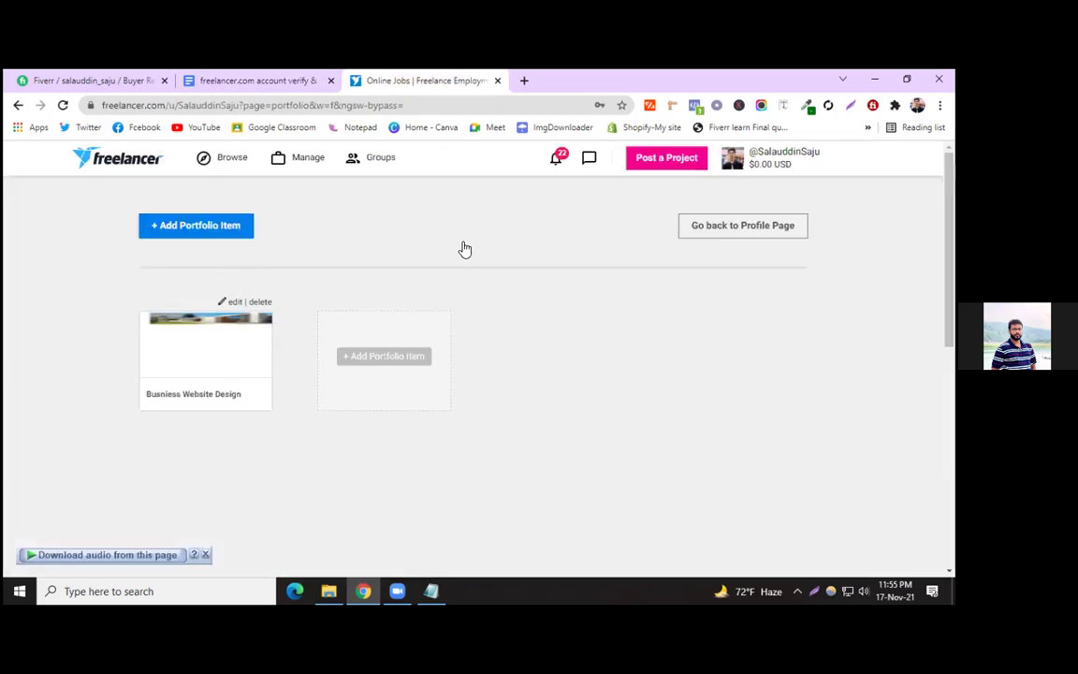
pyautogui.hotkey('ctrl', 'Tab')
pyautogui.click(732, 159)
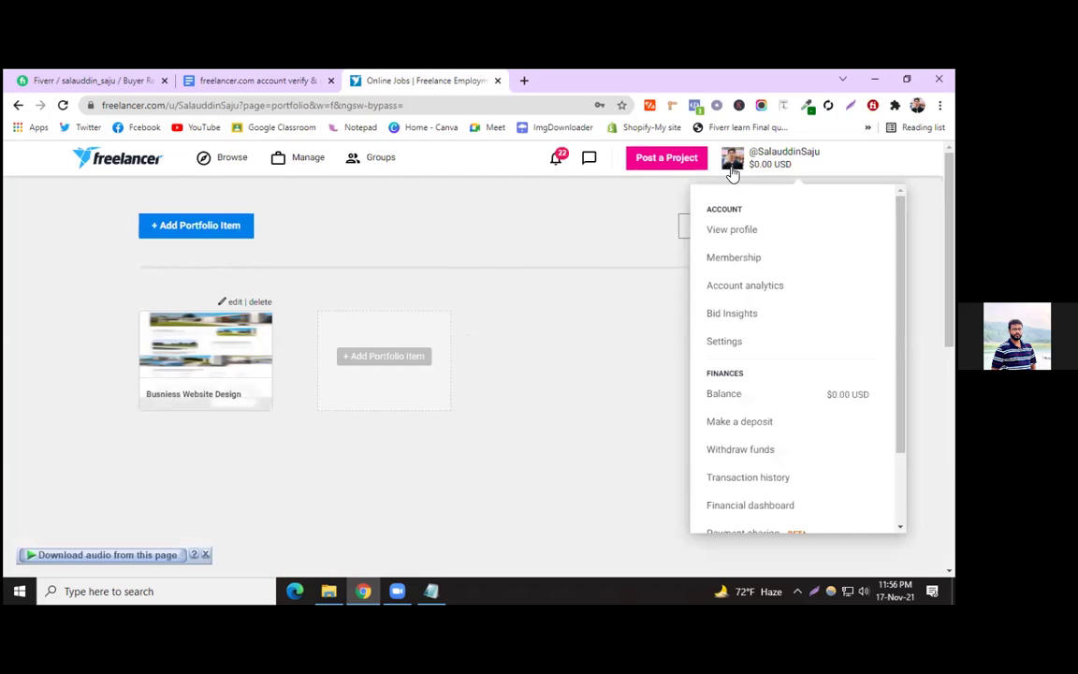
# Reload the public profile page showing the WordPress And Shopify Expert headline and verifications.
pyautogui.click(719, 230)
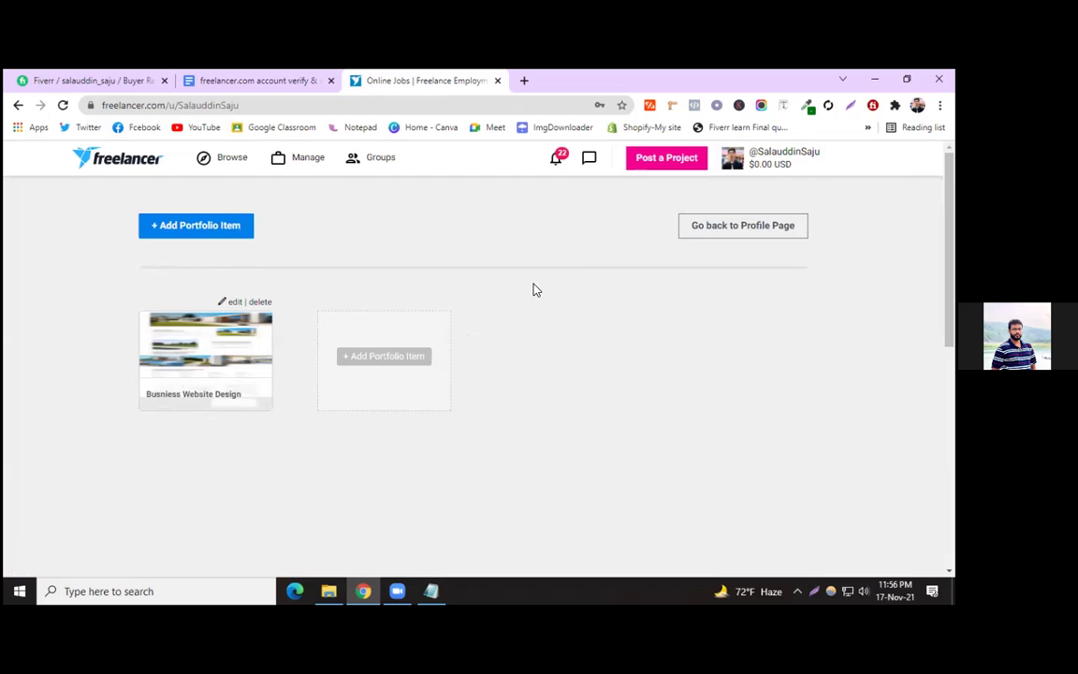
pyautogui.click(733, 161)
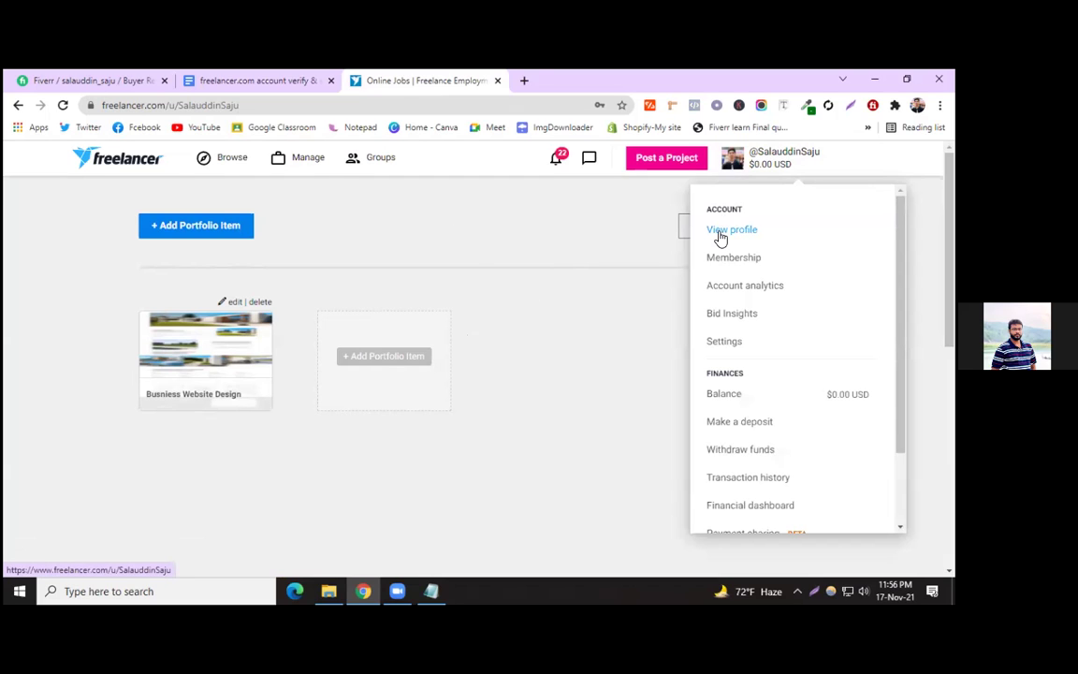
pyautogui.click(655, 234)
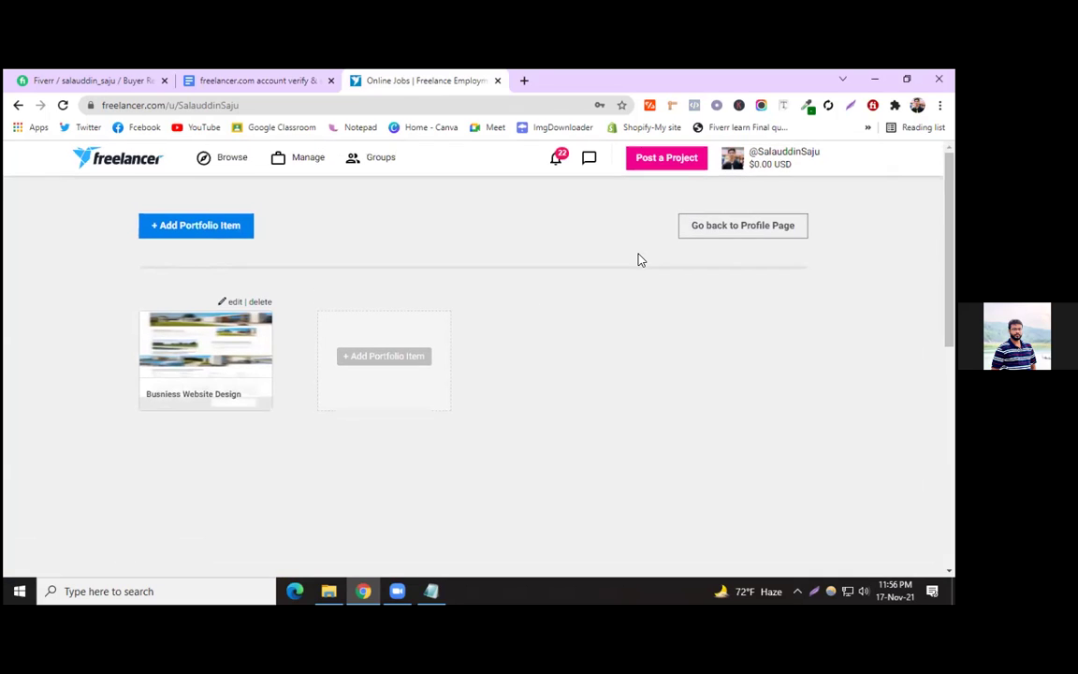
pyautogui.click(734, 161)
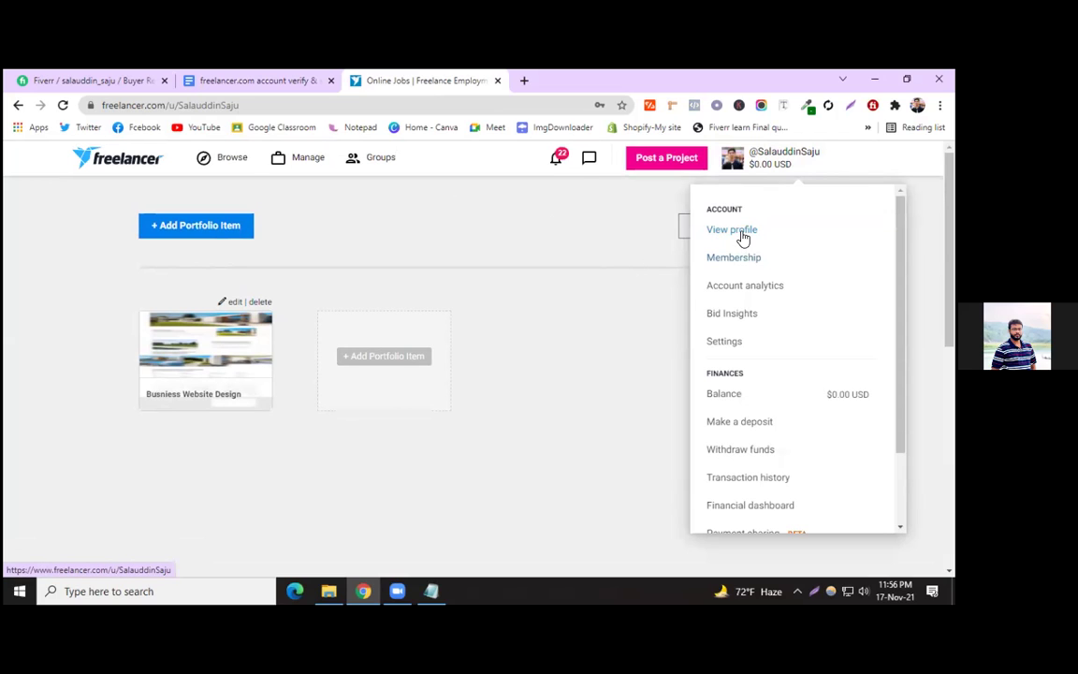
pyautogui.click(551, 267)
pyautogui.moveTo(749, 161)
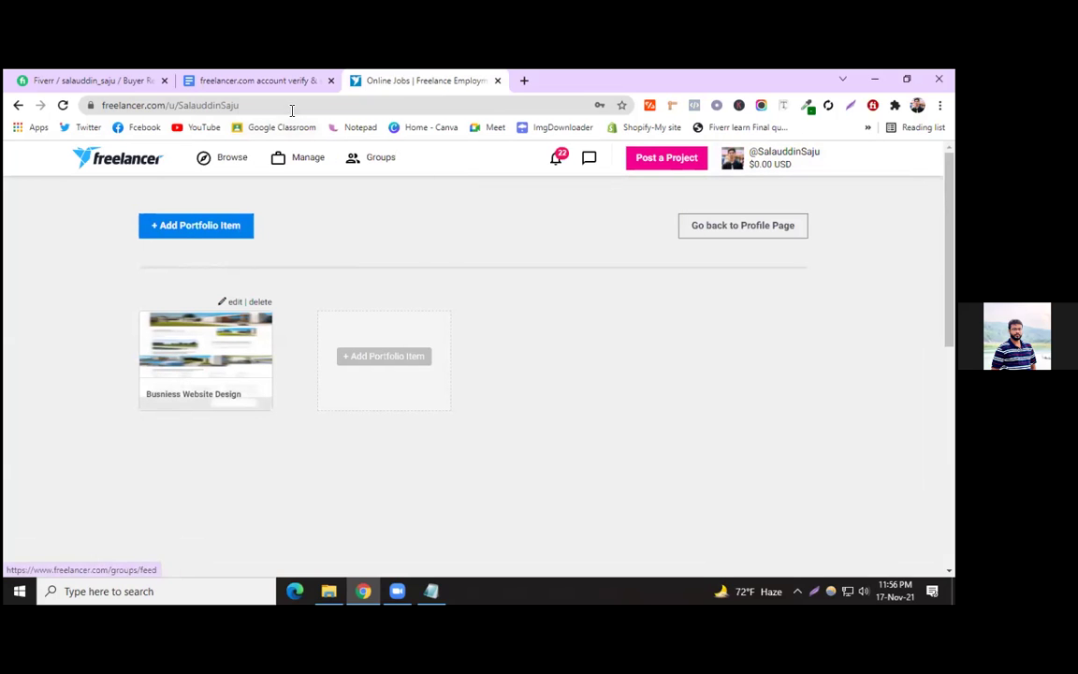
pyautogui.click(308, 106)
pyautogui.press('Return')
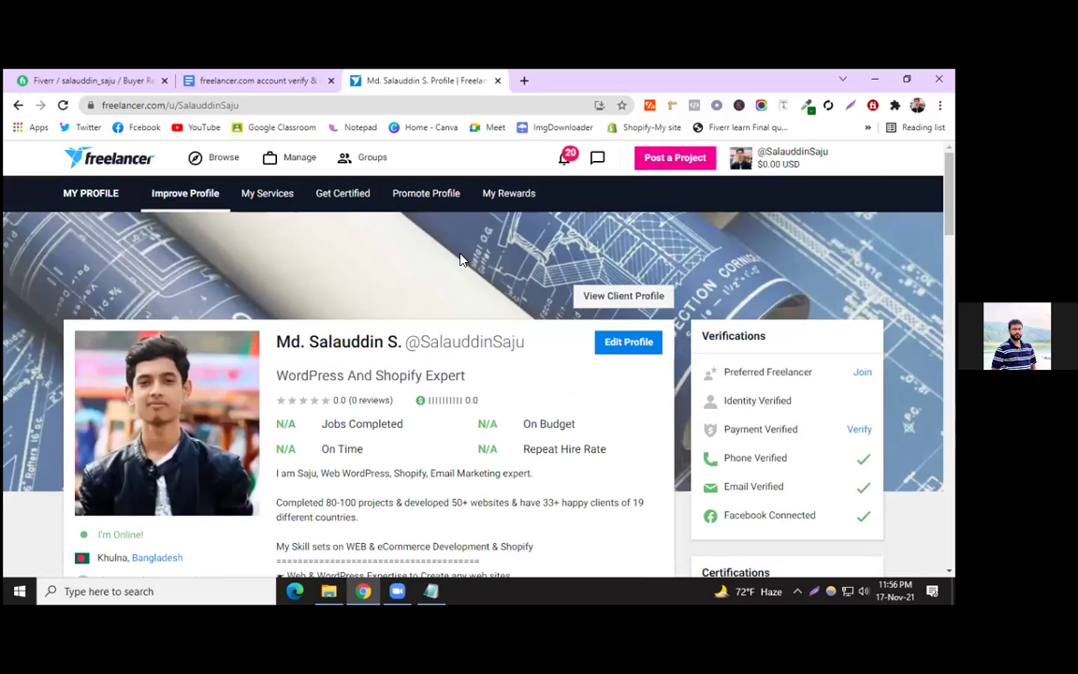
# Open an empty Add Experience form on the profile, plus a new browser tab.
pyautogui.scroll(-1, 459, 260)
pyautogui.scroll(-10, 459, 260)
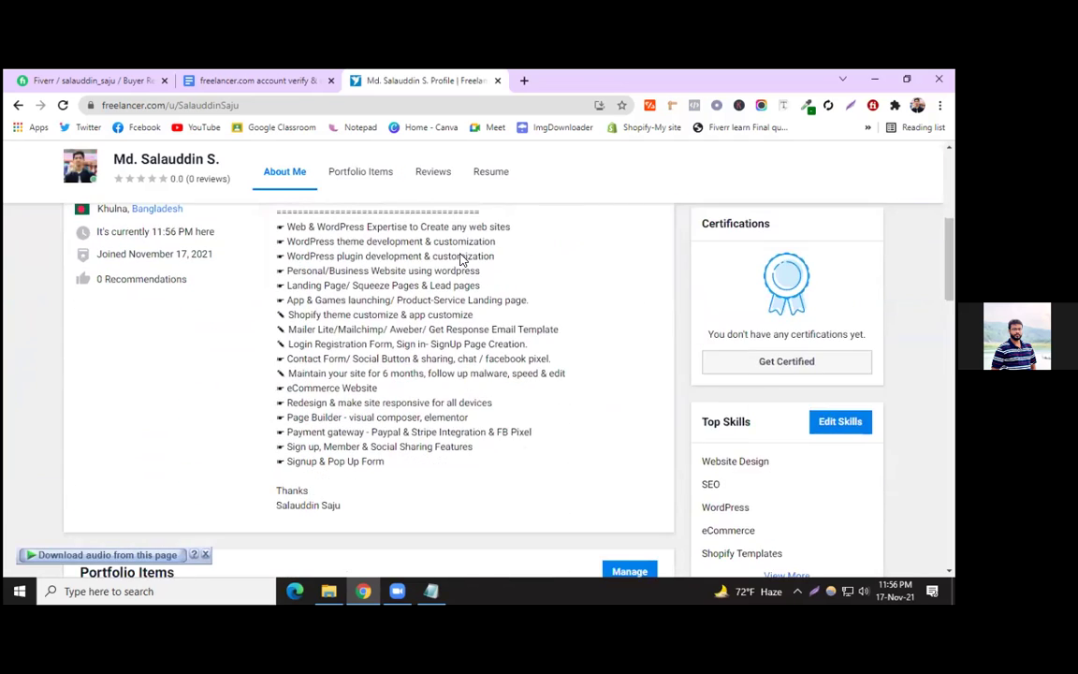
pyautogui.scroll(-2, 462, 260)
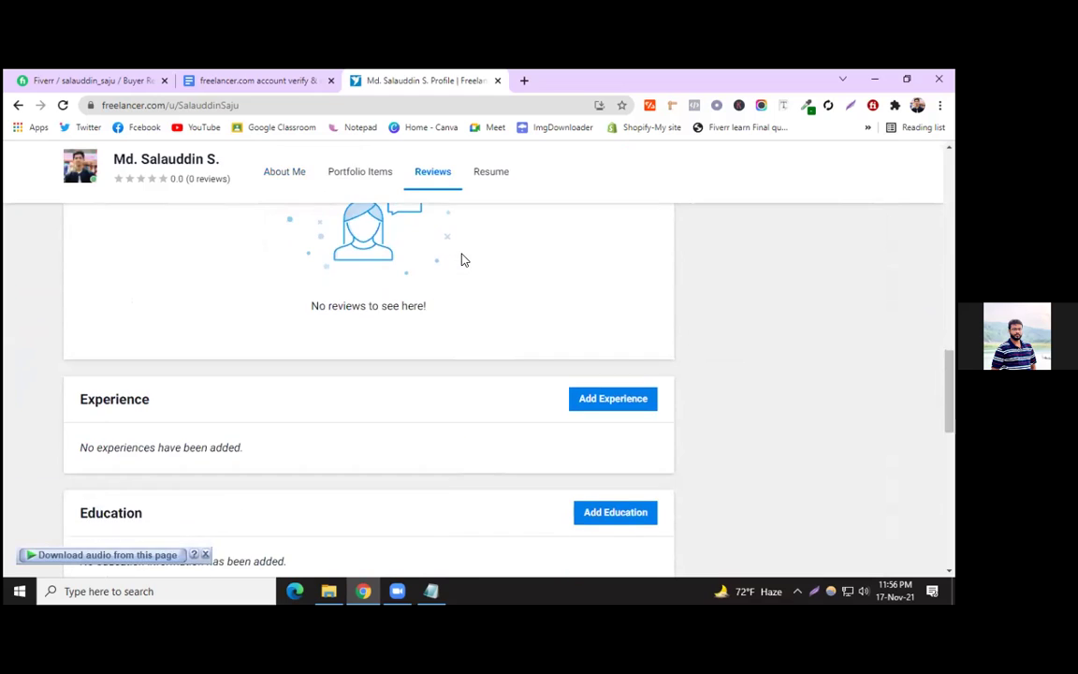
pyautogui.scroll(-1, 463, 260)
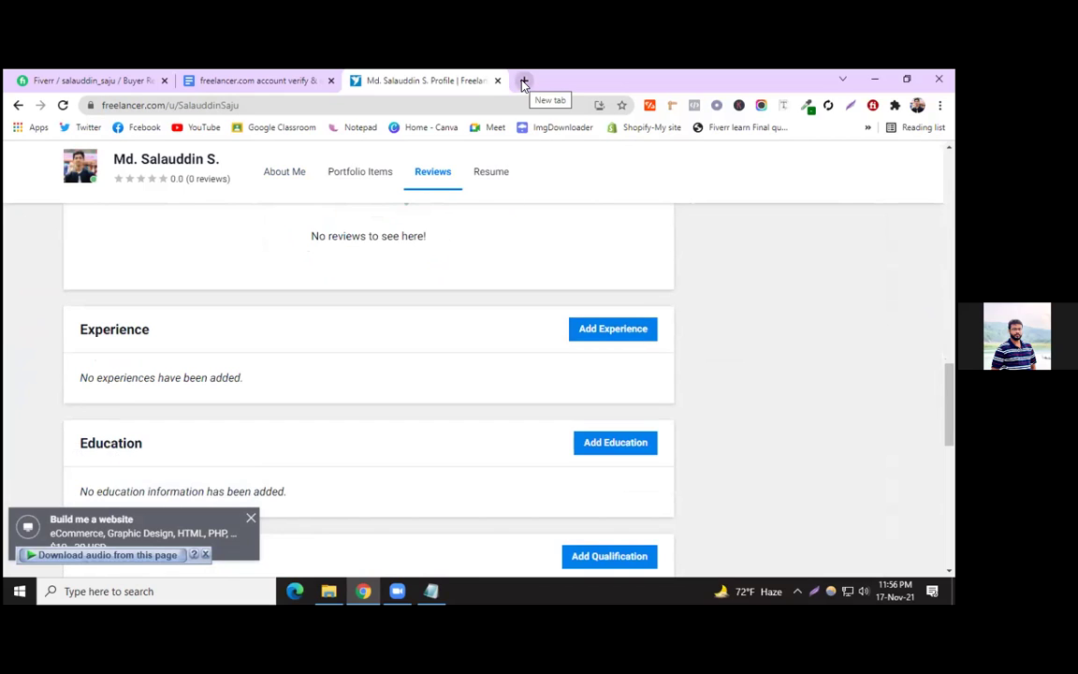
pyautogui.click(600, 331)
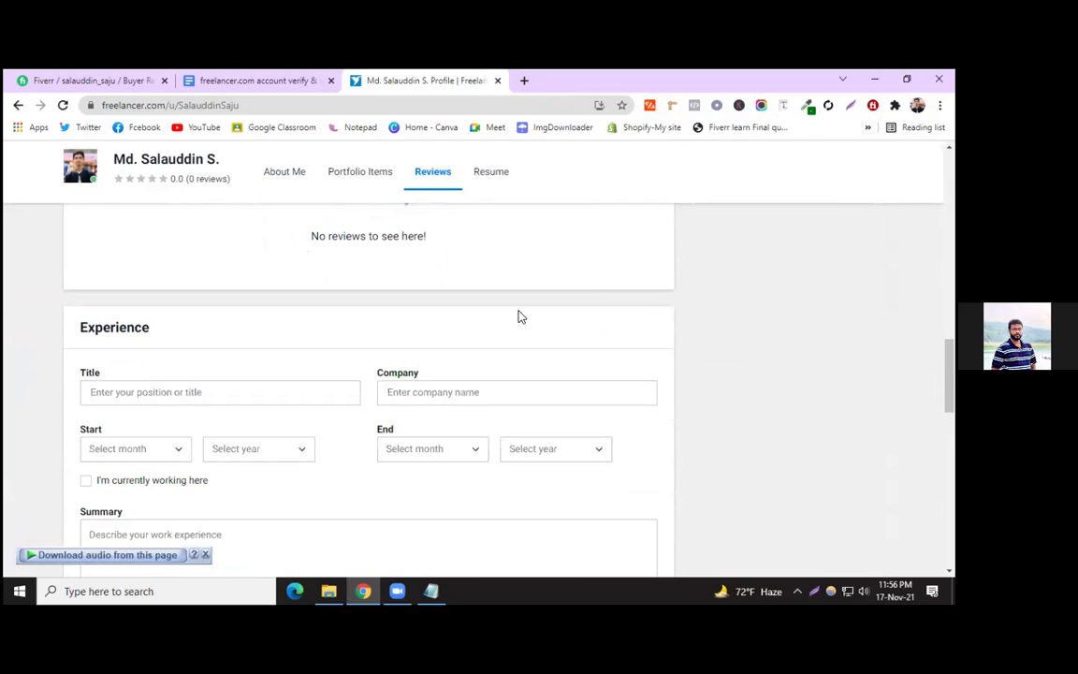
pyautogui.scroll(-2, 281, 318)
pyautogui.scroll(1, 193, 283)
pyautogui.scroll(-1, 166, 291)
pyautogui.click(524, 81)
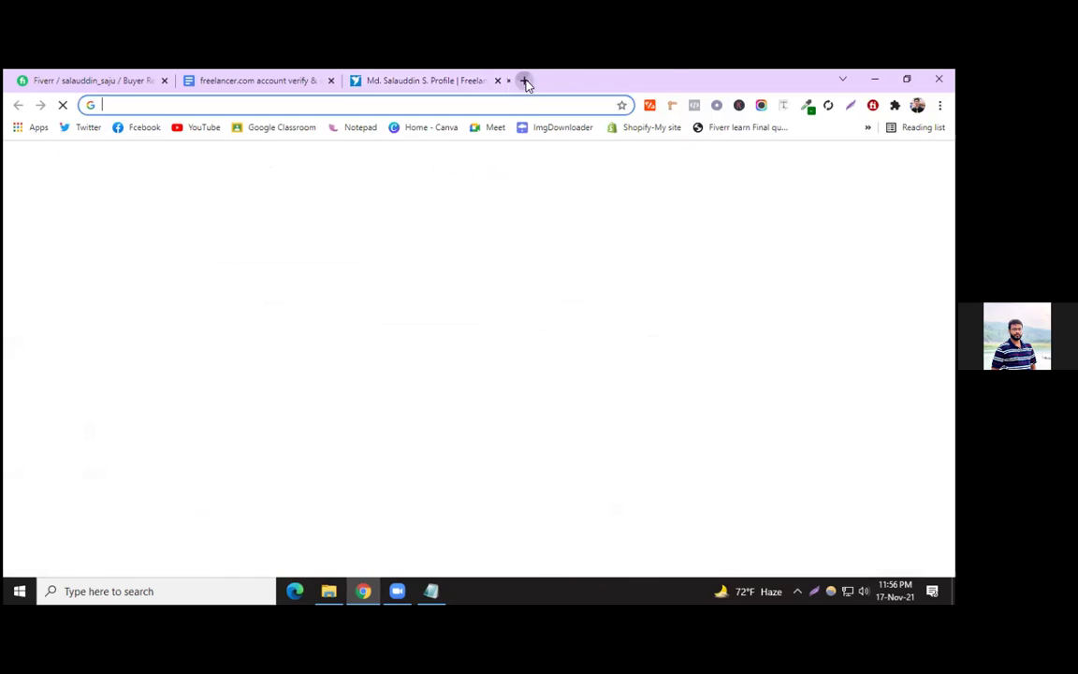
# Search Google for 'indeed' and open the Indeed job search site.
pyautogui.write('in')
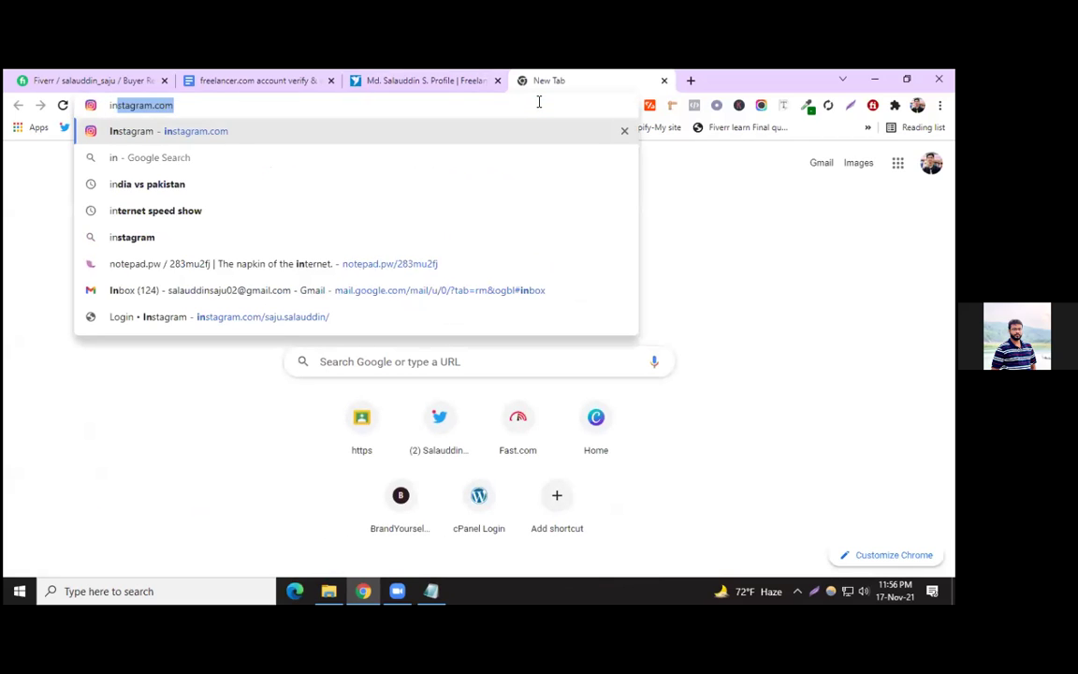
pyautogui.write('deed')
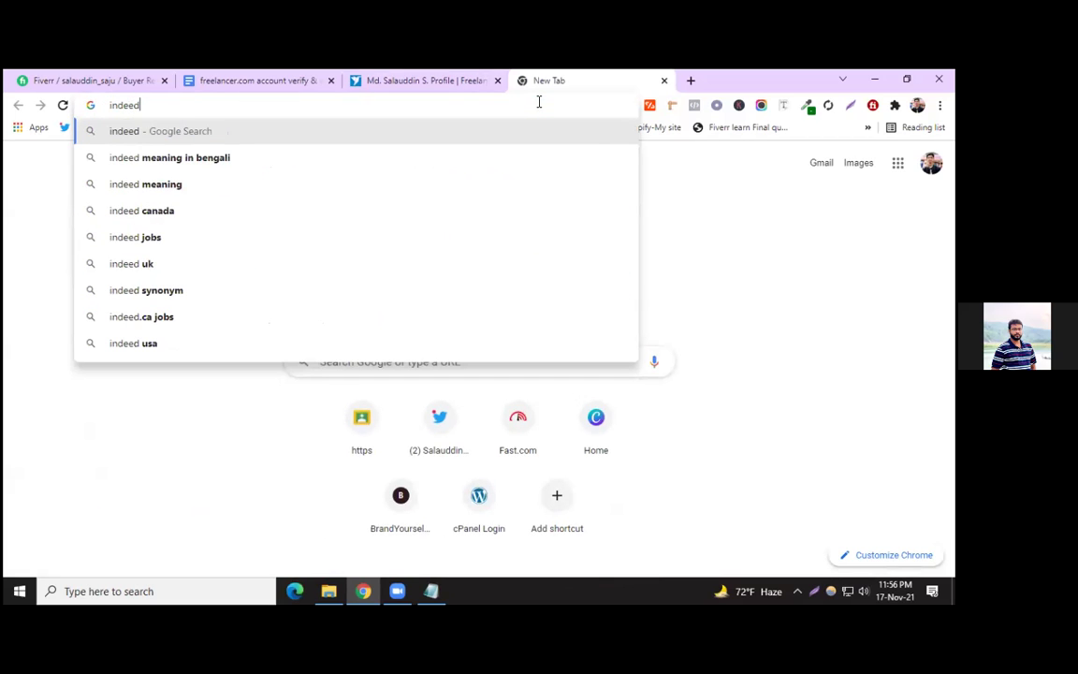
pyautogui.press('Return')
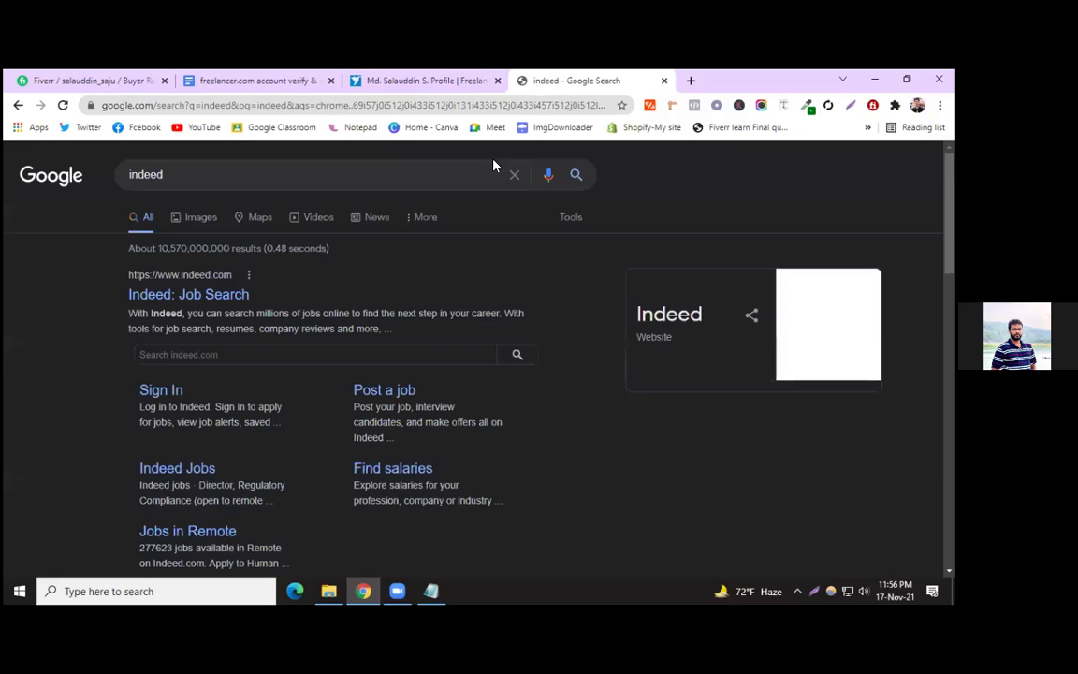
pyautogui.click(193, 305)
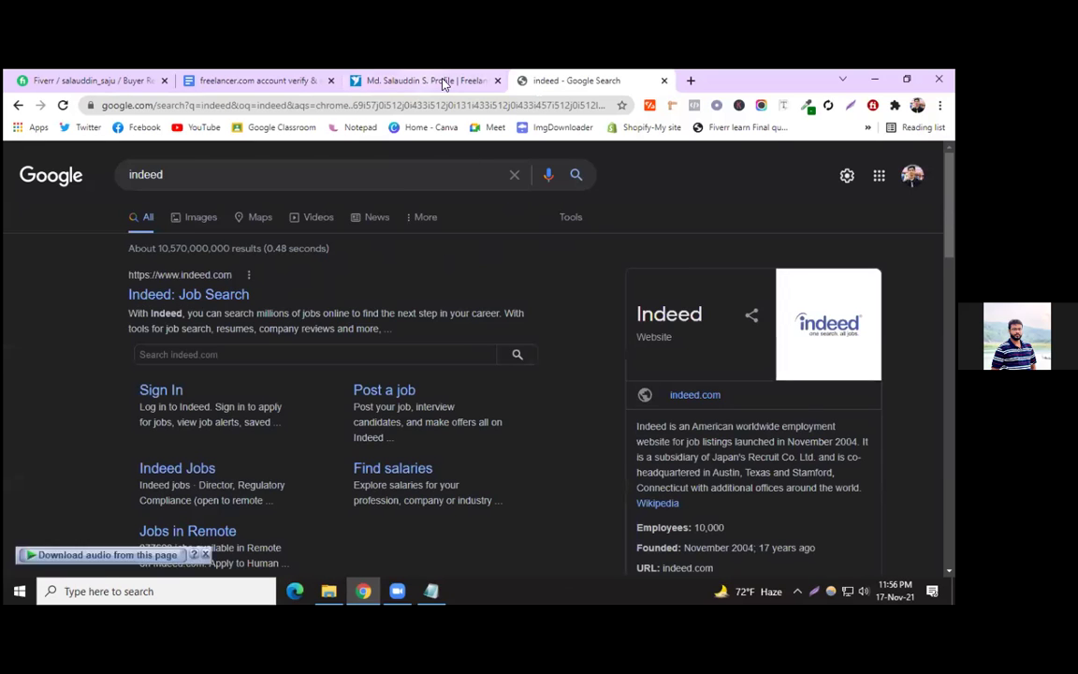
pyautogui.hotkey('ctrl', 'shift', 'Tab')
# Check the Title and Company fields of the Freelancer Experience form.
pyautogui.click(327, 445)
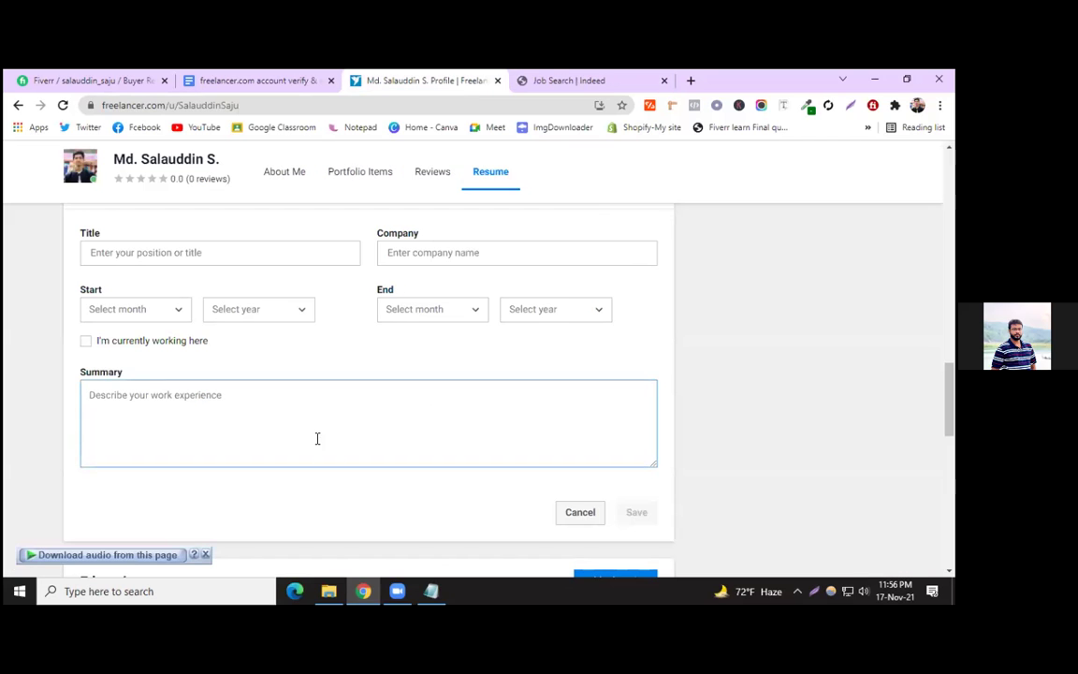
pyautogui.click(244, 254)
pyautogui.click(431, 254)
pyautogui.click(265, 245)
pyautogui.click(519, 81)
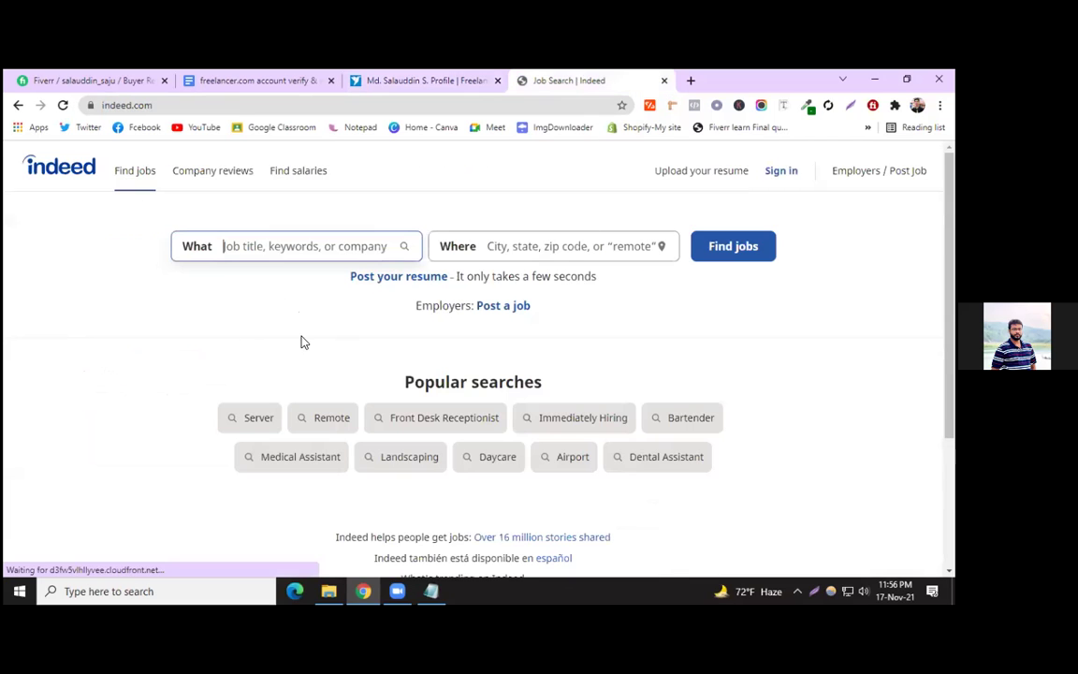
# Search Indeed for wordpress developer jobs.
pyautogui.click(254, 246)
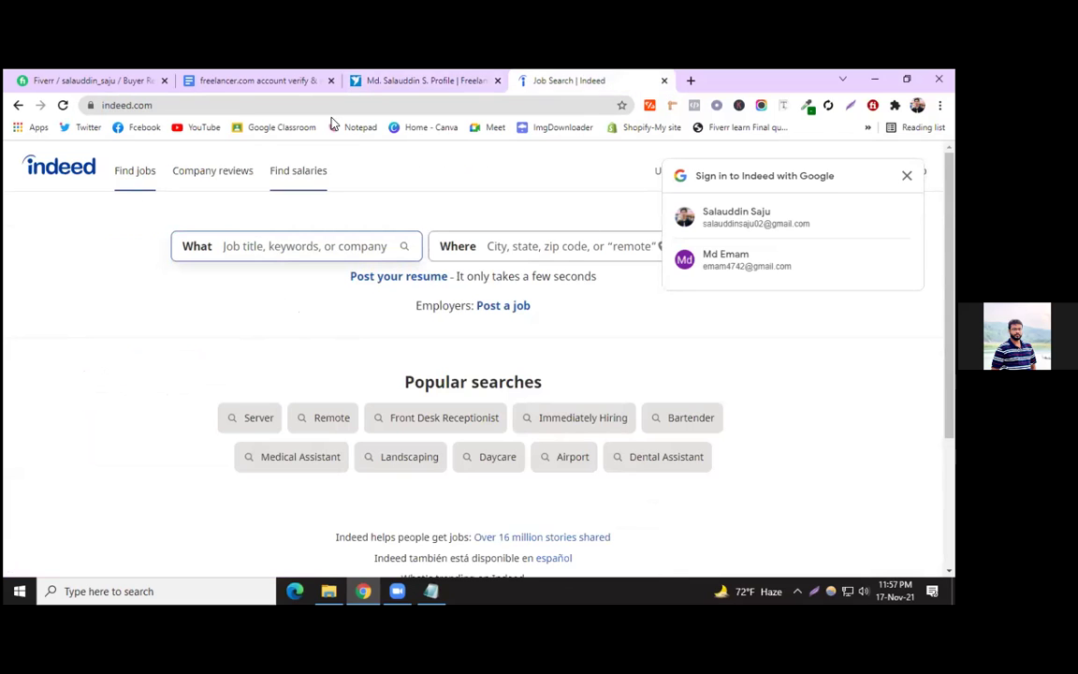
pyautogui.click(361, 79)
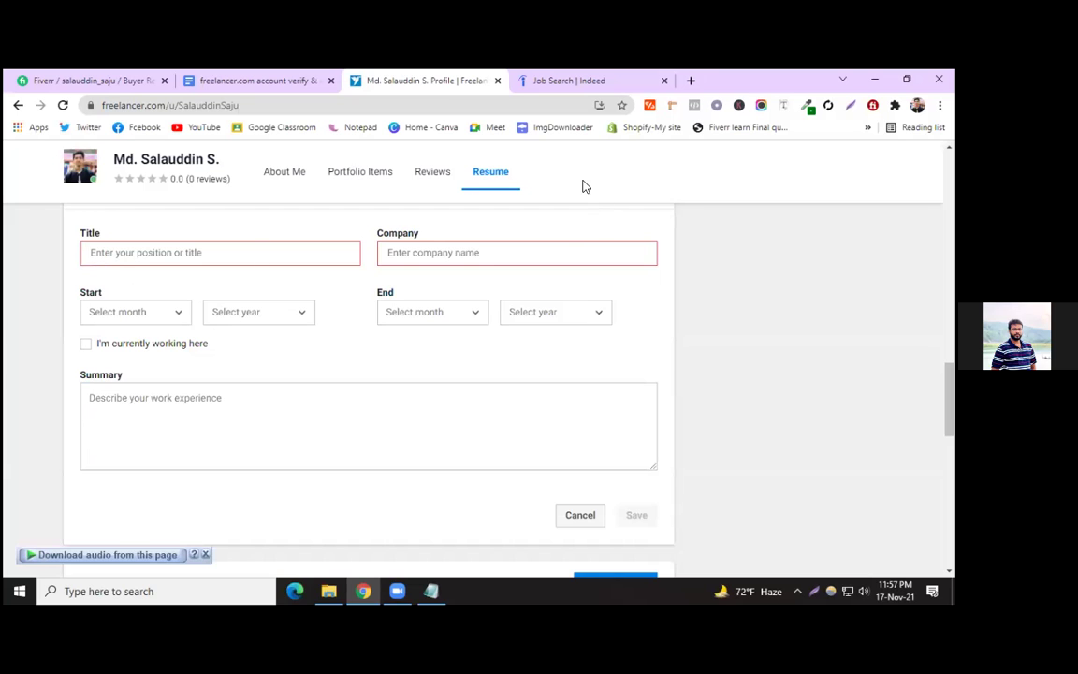
pyautogui.scroll(1, 467, 262)
pyautogui.click(576, 82)
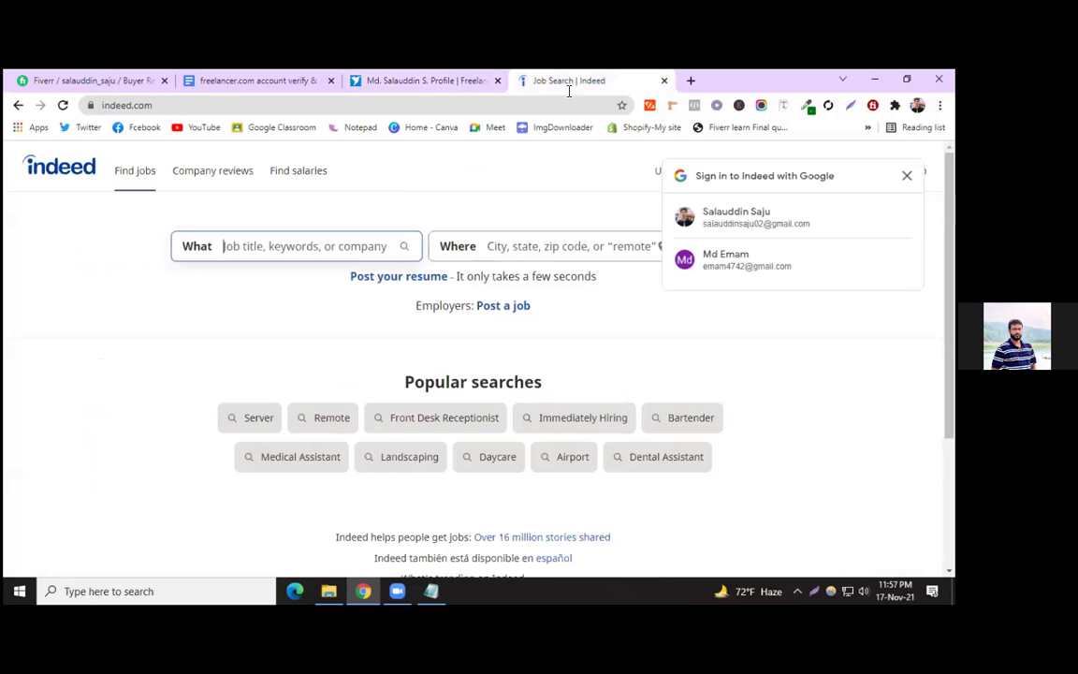
pyautogui.write('Wordpress')
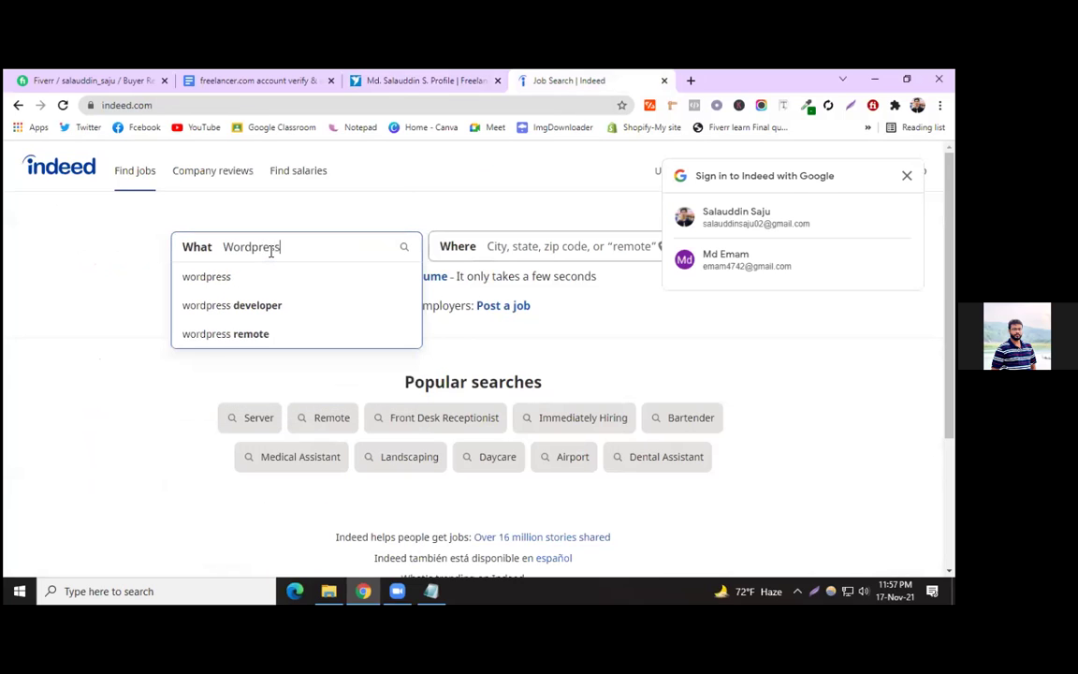
pyautogui.click(286, 313)
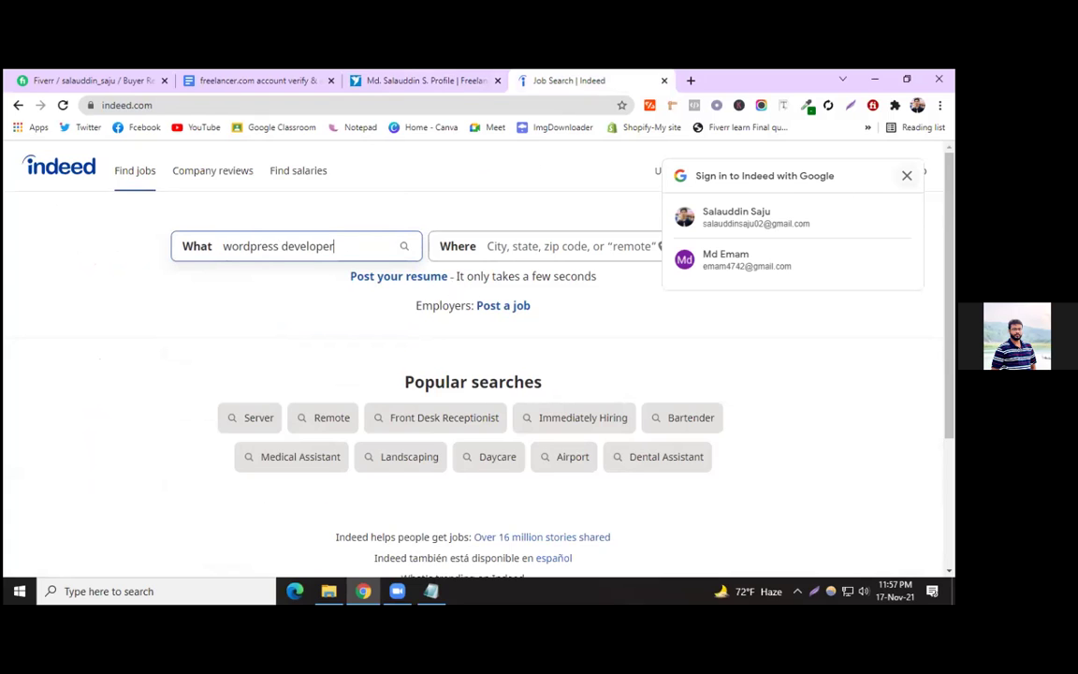
pyautogui.click(609, 247)
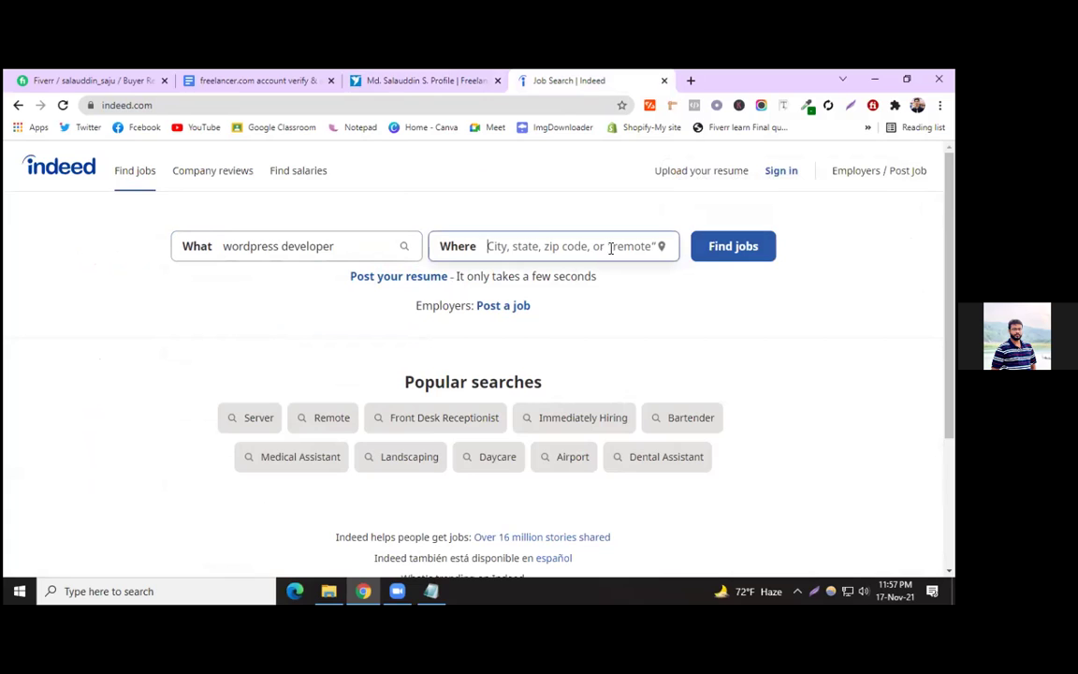
pyautogui.click(733, 247)
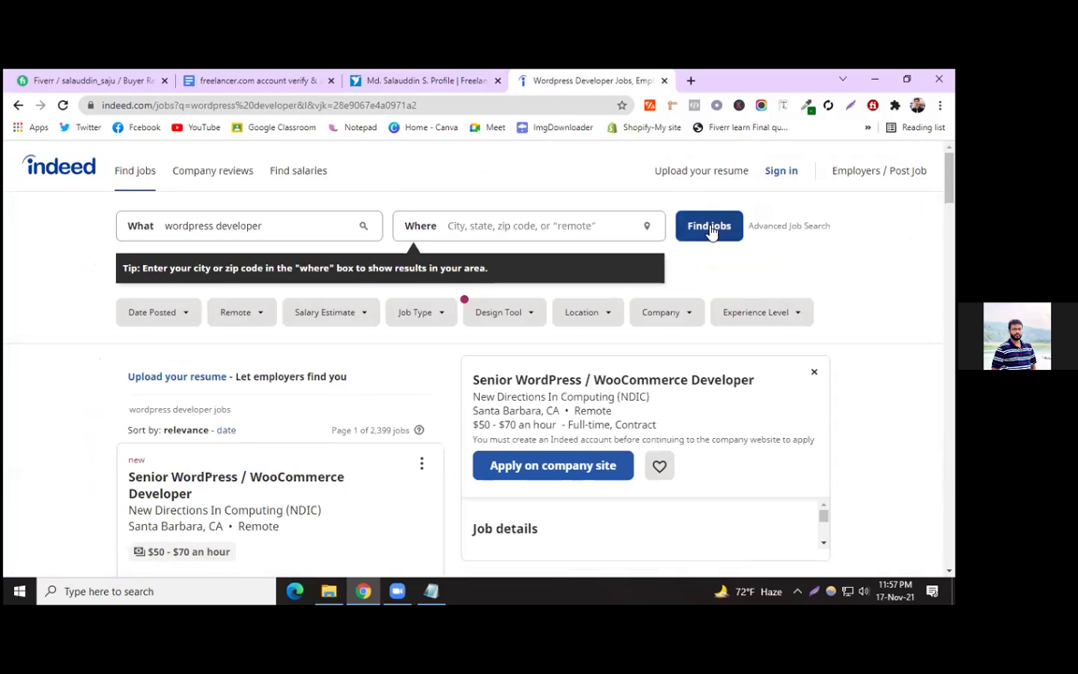
# Open the first listing and copy its title, Senior WordPress / WooCommerce Developer.
pyautogui.scroll(-2, 717, 281)
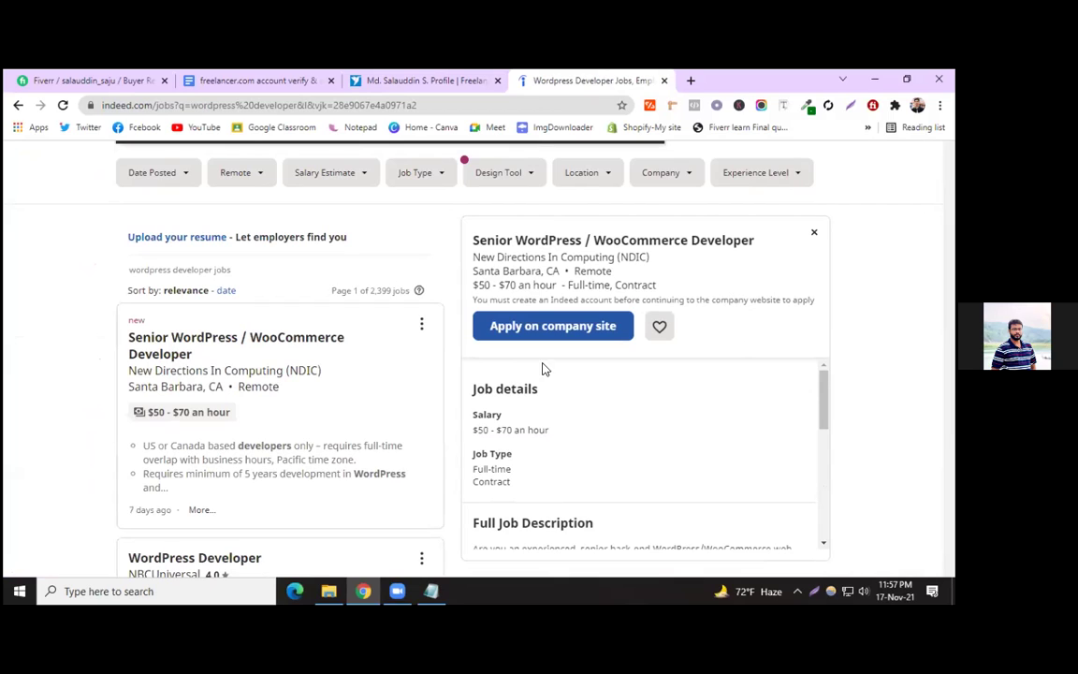
pyautogui.click(225, 337)
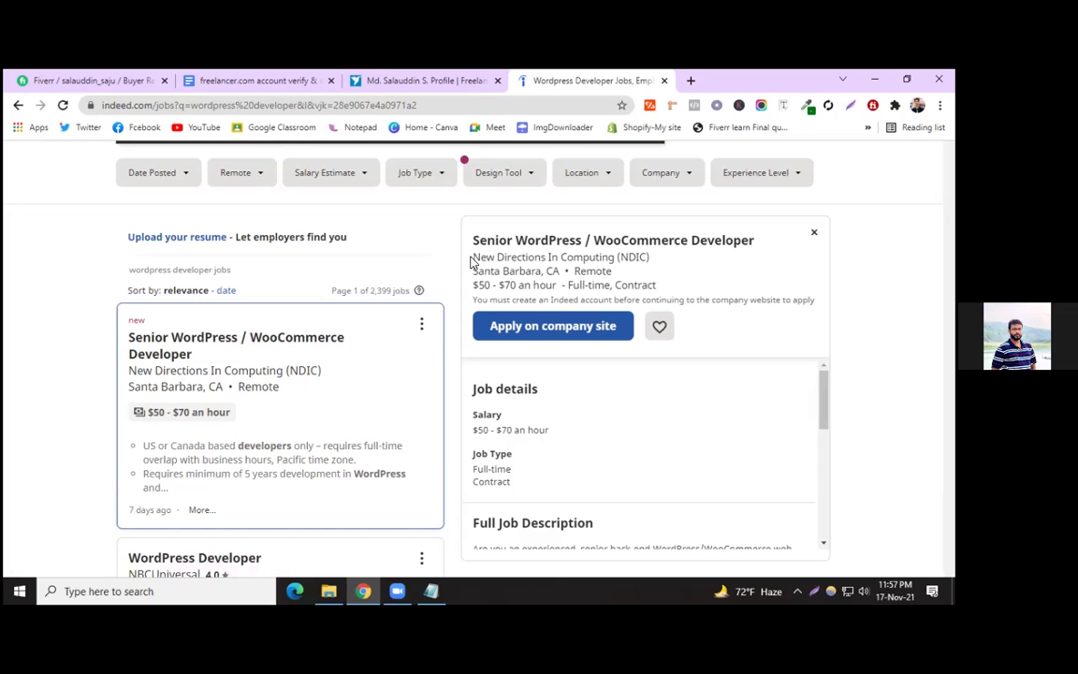
pyautogui.moveTo(474, 242); pyautogui.dragTo(754, 244)
pyautogui.hotkey('ctrl', 'c')
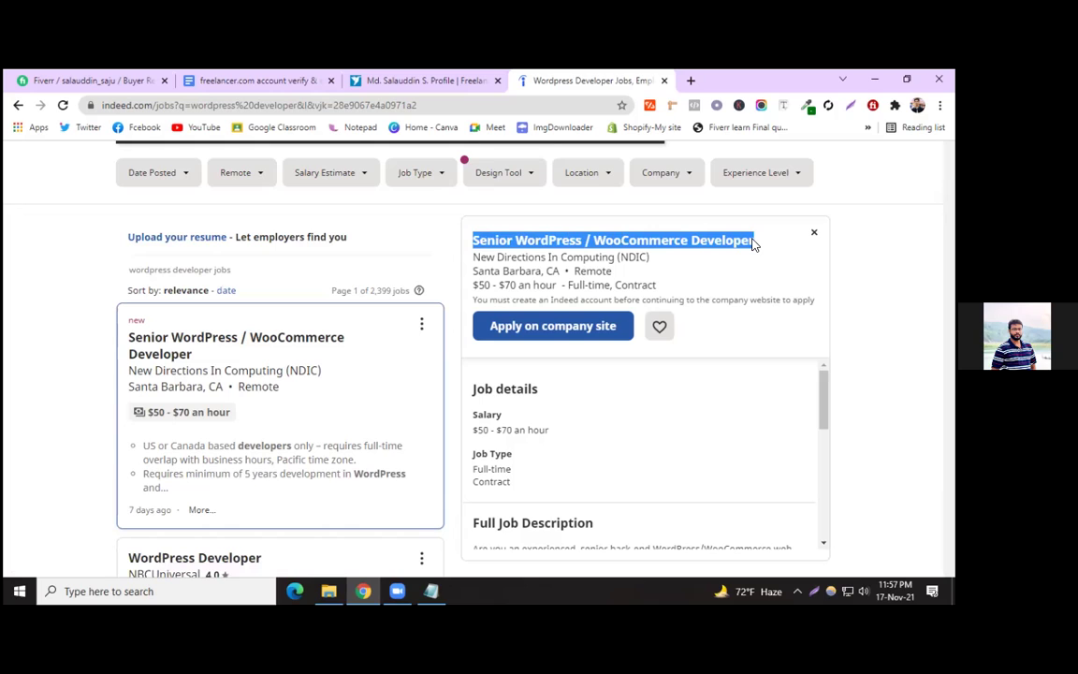
pyautogui.click(378, 79)
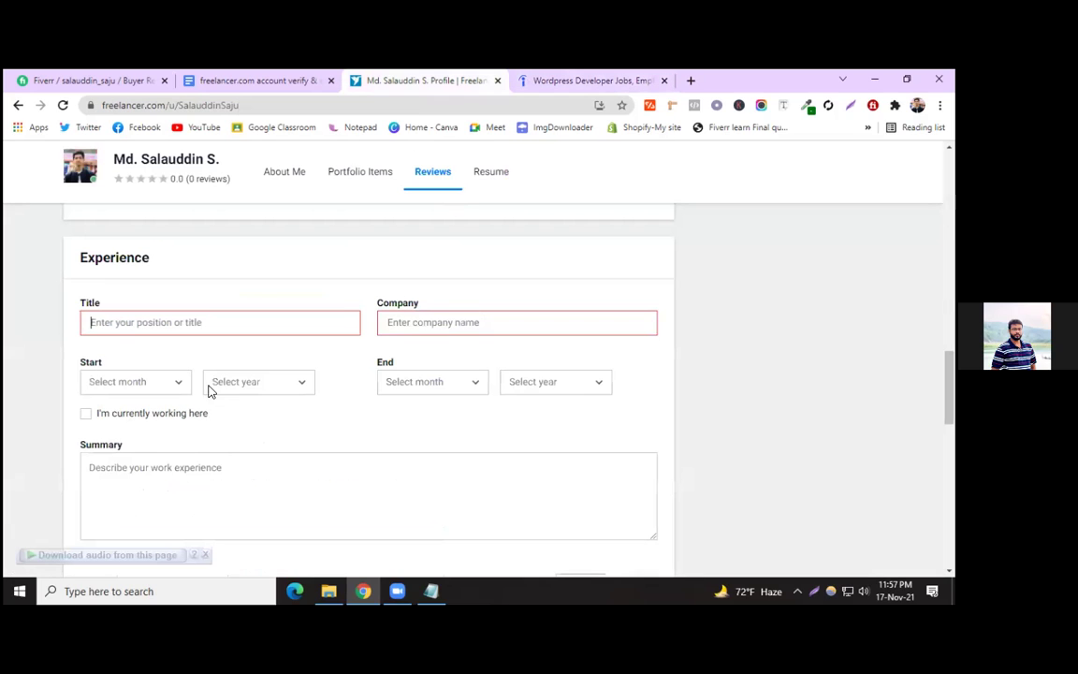
# Paste the copied job title into Title and Indeed listing text into Company.
pyautogui.click(198, 322)
pyautogui.hotkey('ctrl', 'v')
pyautogui.click(438, 326)
pyautogui.click(561, 80)
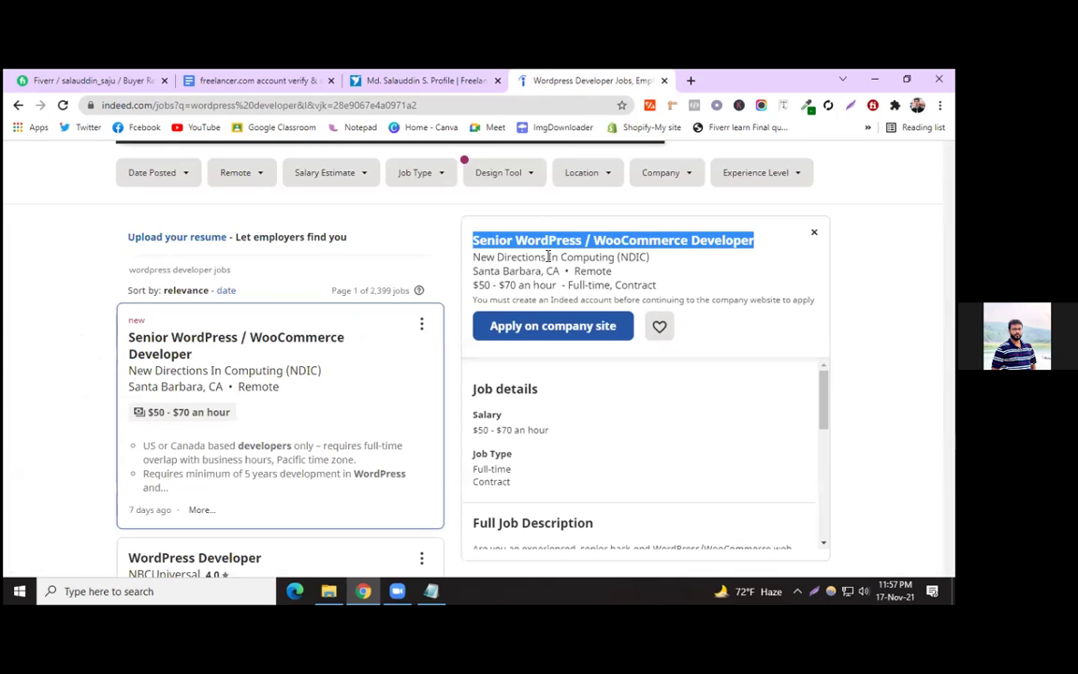
pyautogui.moveTo(472, 273); pyautogui.dragTo(561, 279)
pyautogui.hotkey('ctrl', 'c')
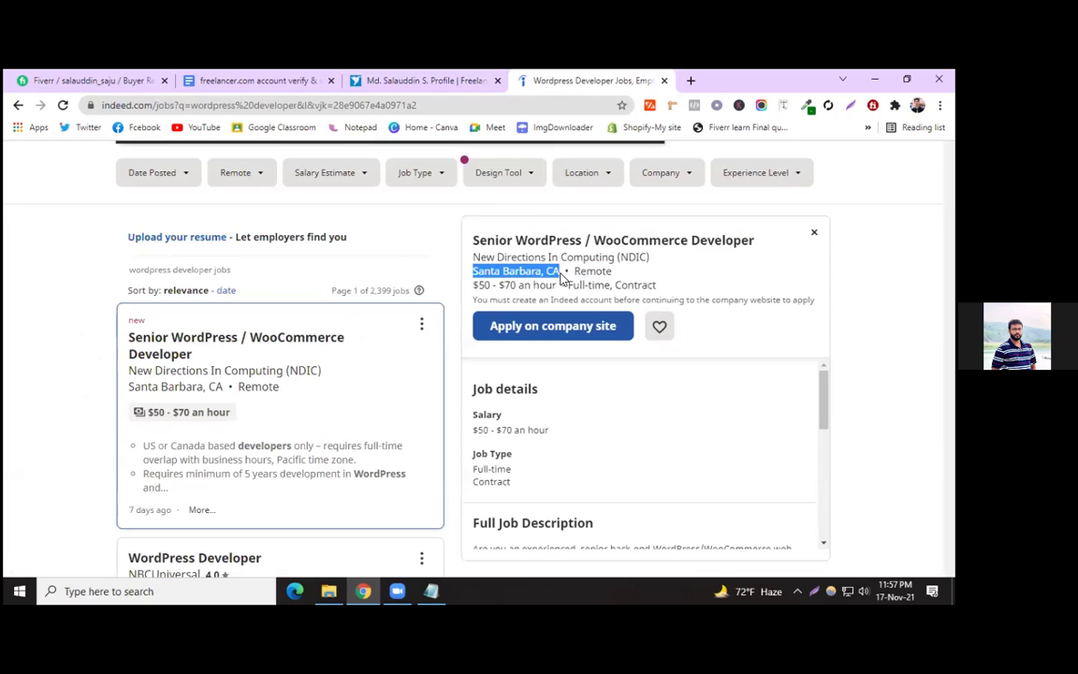
pyautogui.click(426, 81)
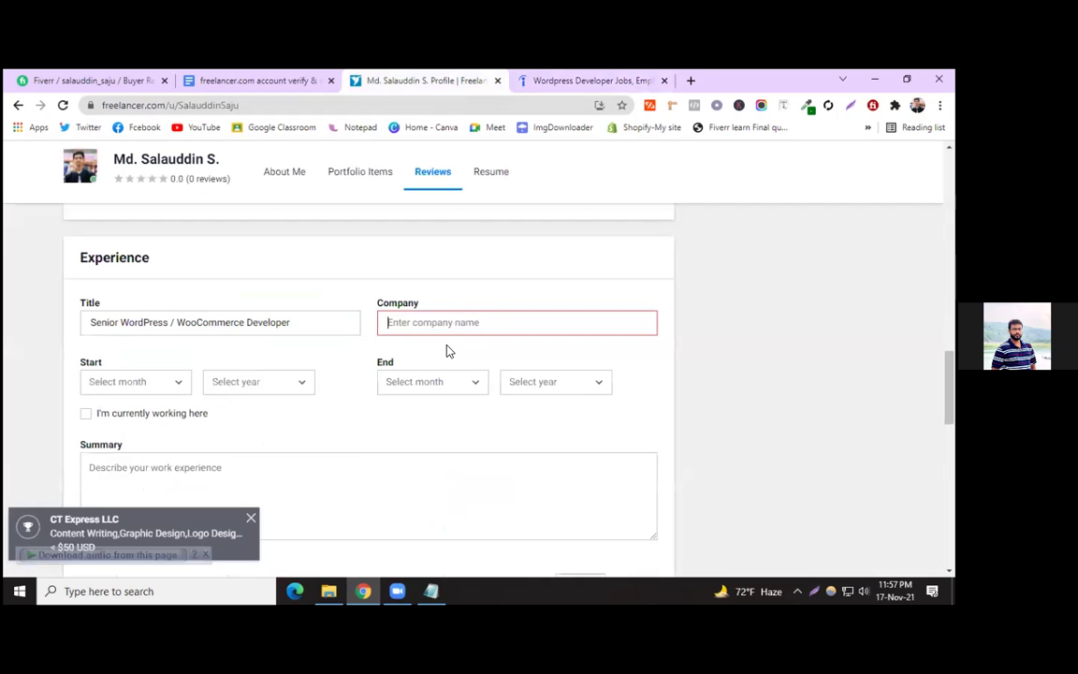
pyautogui.hotkey('ctrl', 'v')
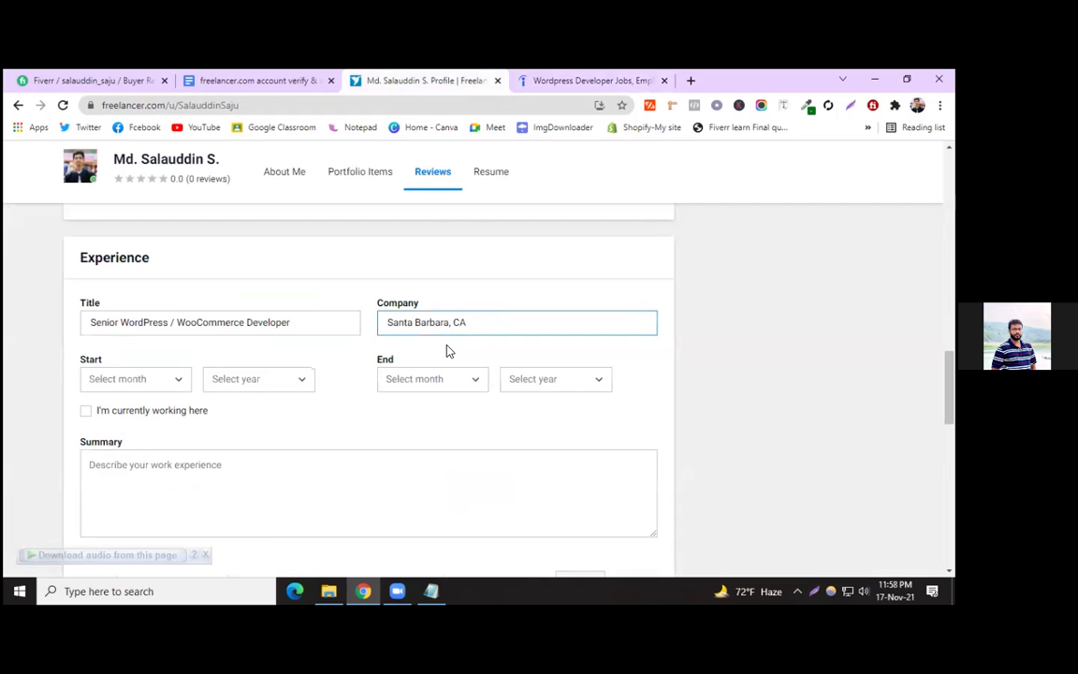
# Set the experience start month to March.
pyautogui.click(146, 381)
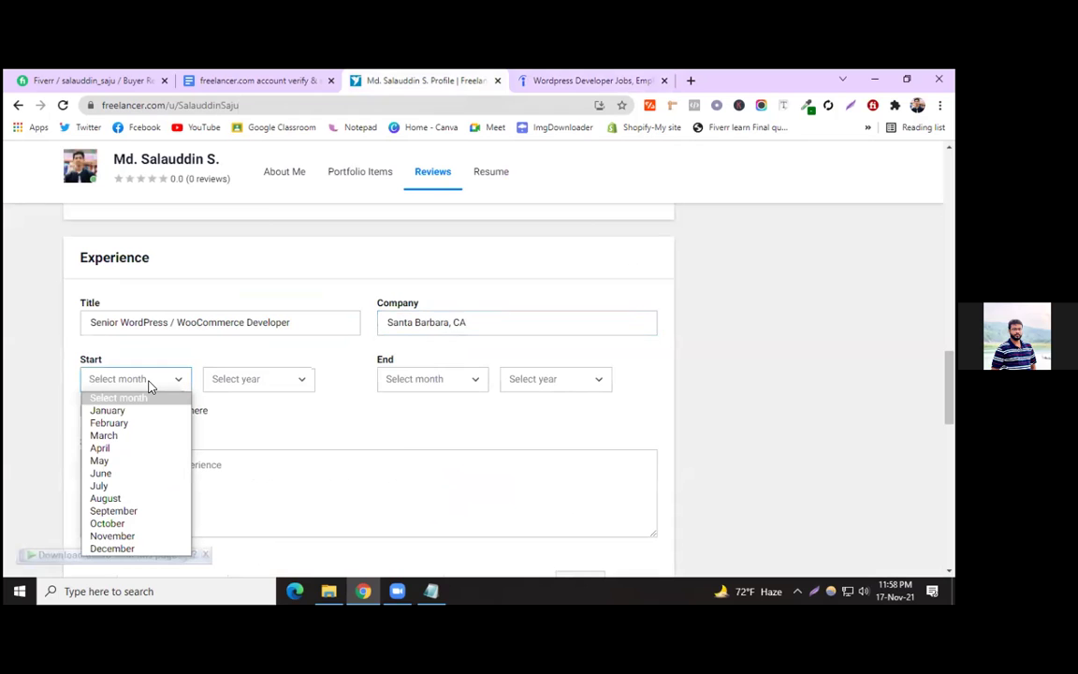
pyautogui.click(542, 79)
pyautogui.click(426, 81)
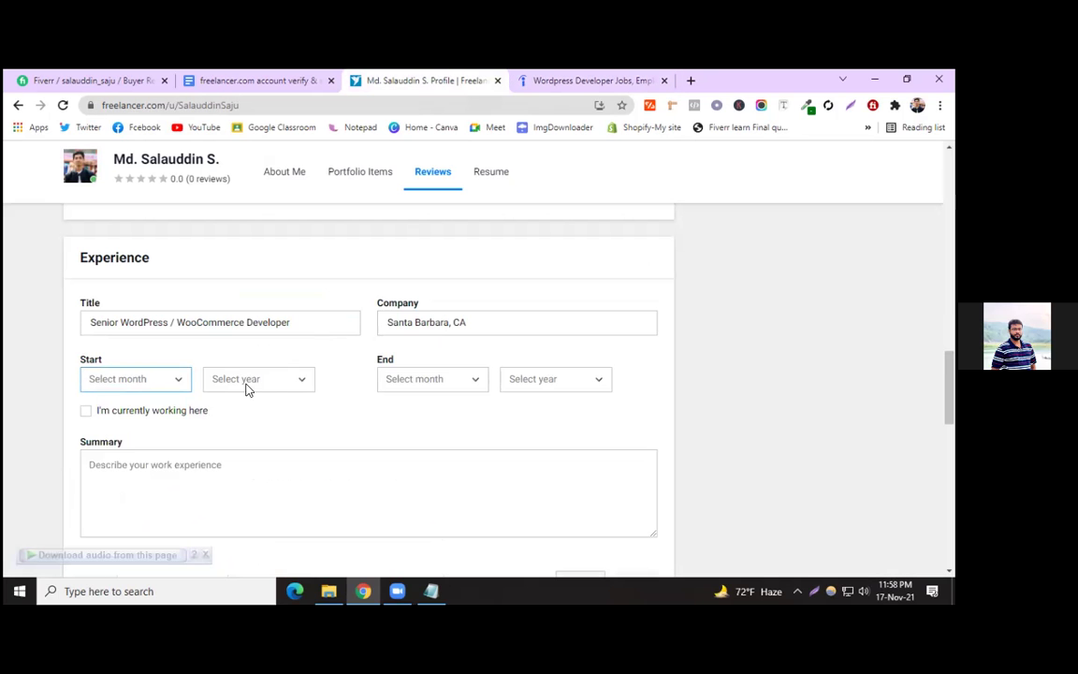
pyautogui.click(150, 378)
pyautogui.scroll(-1, 149, 378)
pyautogui.click(150, 308)
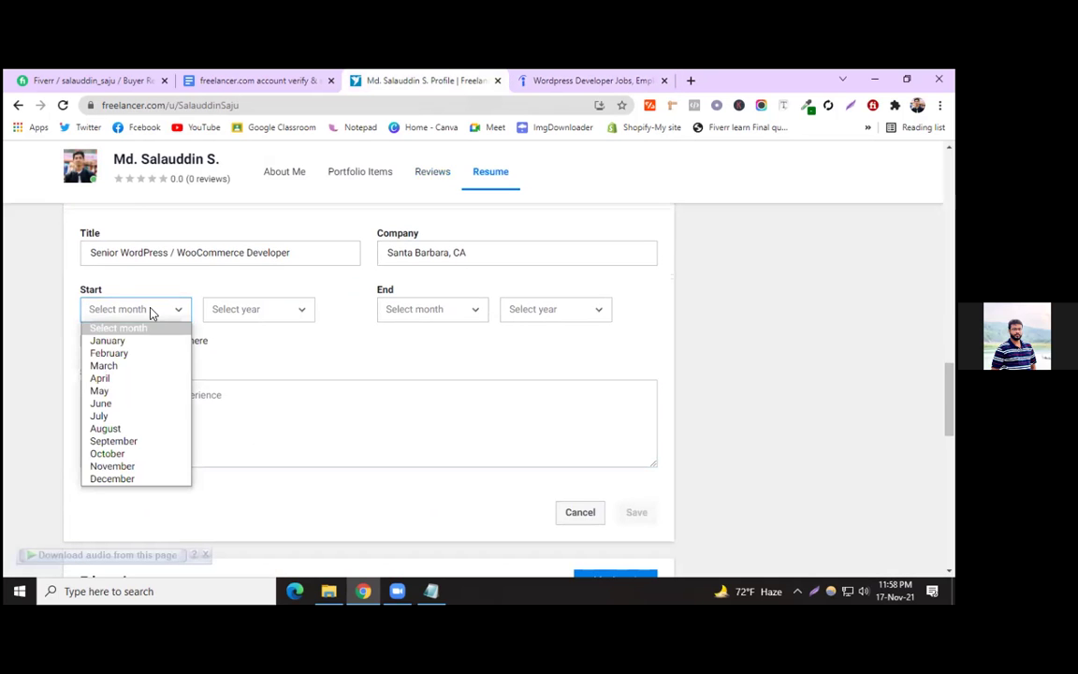
pyautogui.click(130, 366)
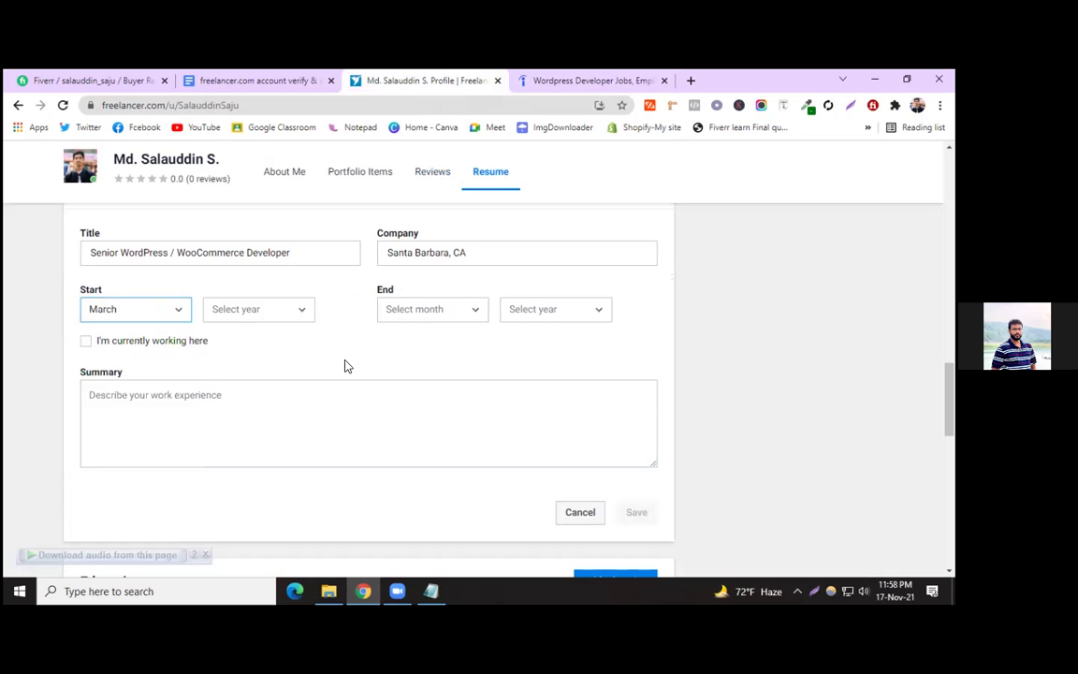
# Replace the Company with New Directions In Computing (NDIC) copied from Indeed.
pyautogui.click(497, 253)
pyautogui.click(529, 80)
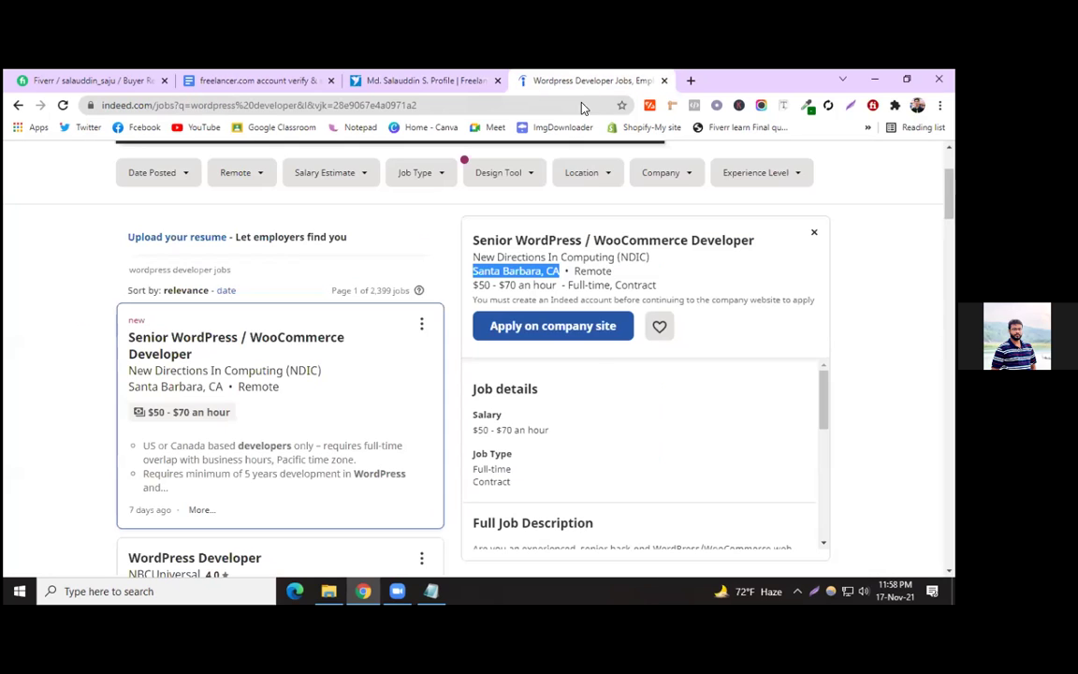
pyautogui.moveTo(471, 259); pyautogui.dragTo(650, 264)
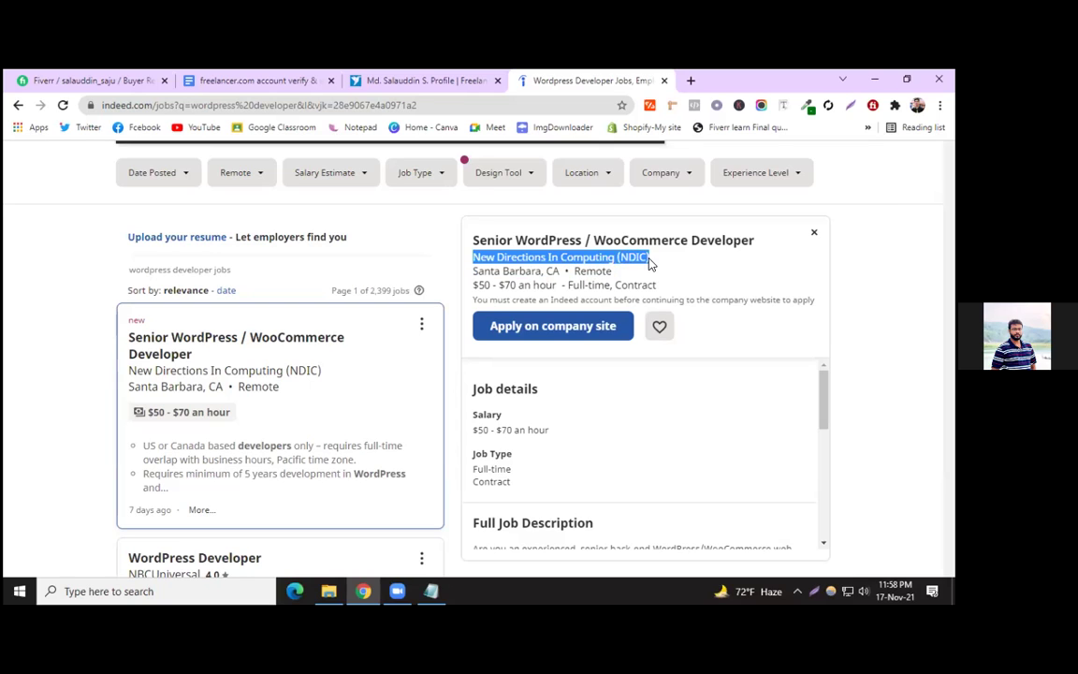
pyautogui.click(421, 81)
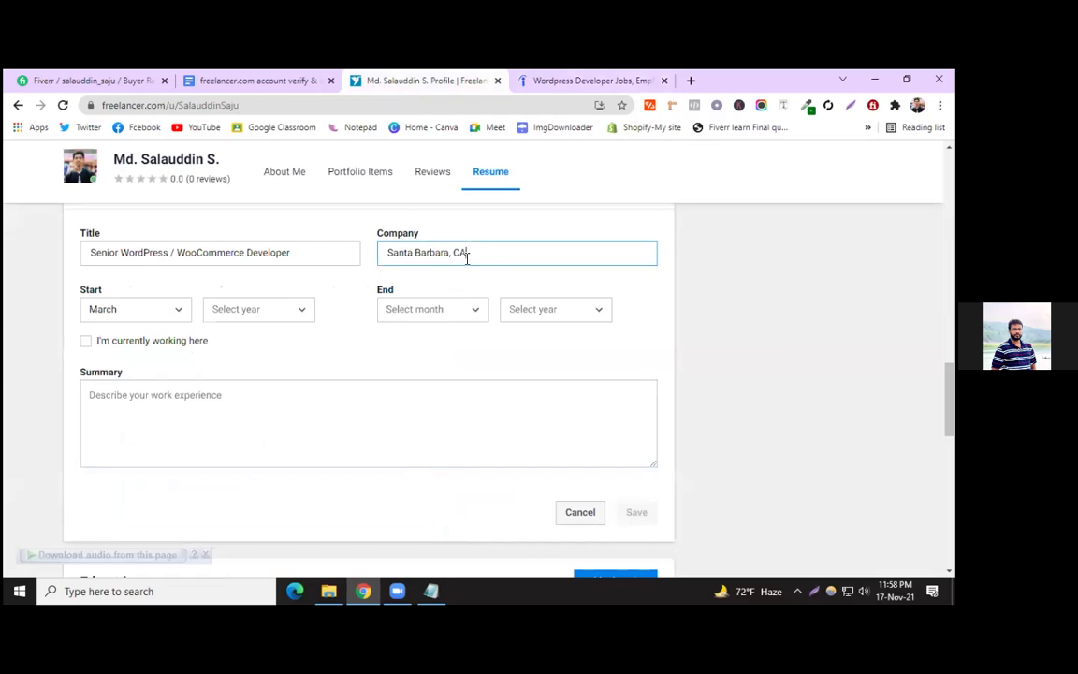
pyautogui.moveTo(467, 259); pyautogui.dragTo(337, 253)
pyautogui.write('New Directions In Computing (NDIC)')
pyautogui.click(121, 309)
pyautogui.click(120, 311)
# Set the start year to 2019 and the end date to August 2019.
pyautogui.click(289, 311)
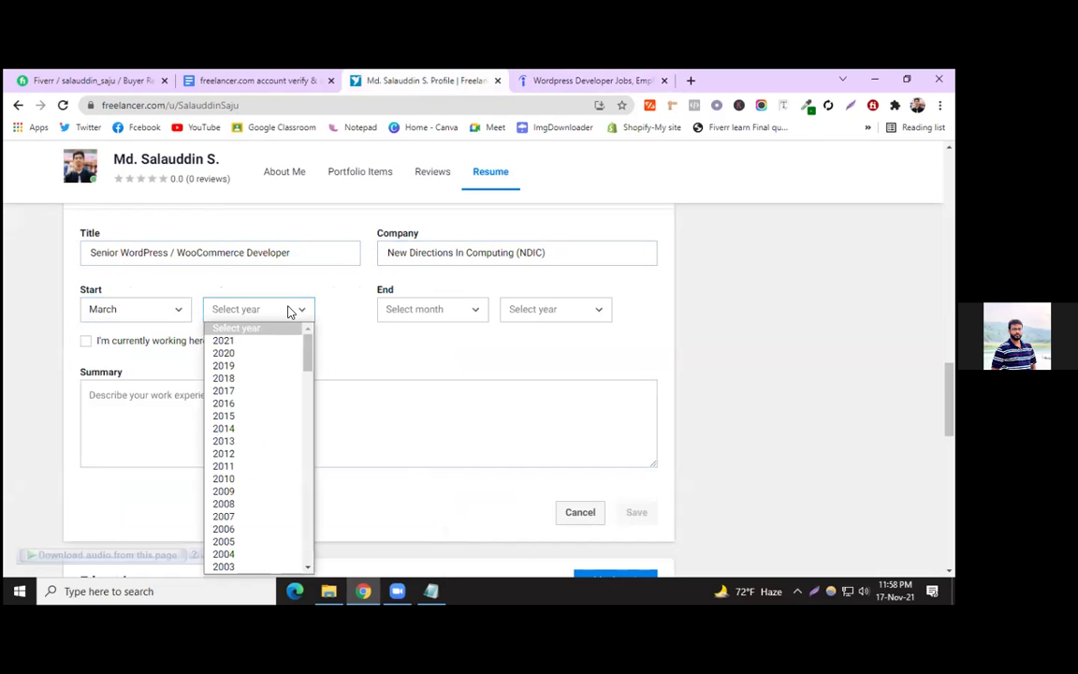
pyautogui.scroll(-2, 259, 545)
pyautogui.scroll(2, 245, 435)
pyautogui.click(248, 365)
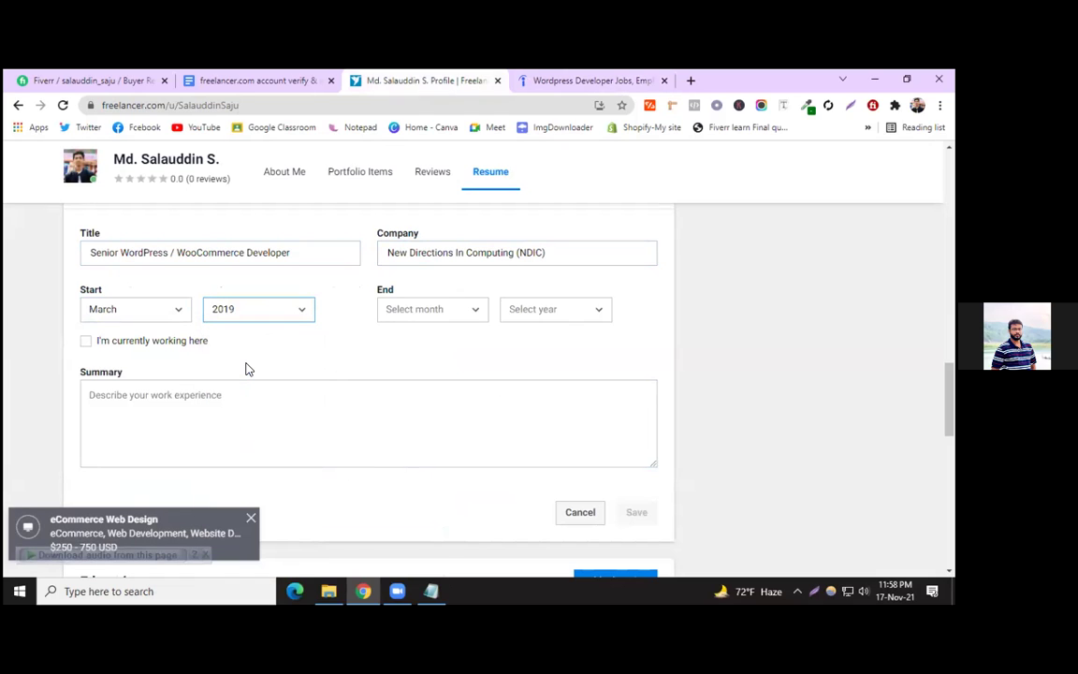
pyautogui.click(423, 308)
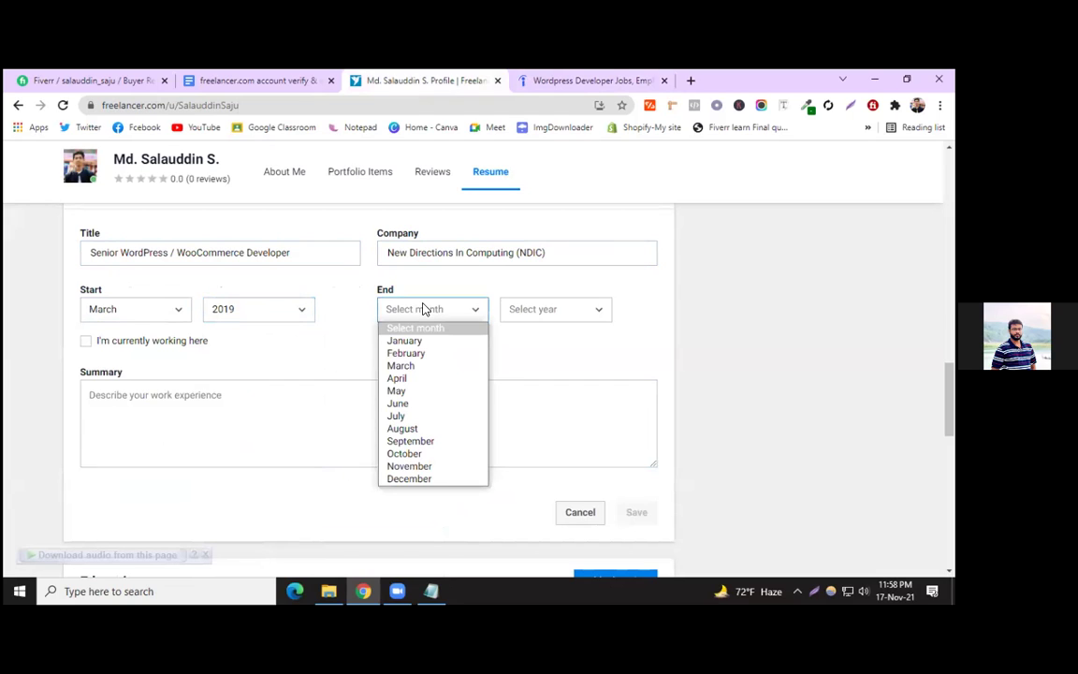
pyautogui.click(423, 428)
pyautogui.click(526, 312)
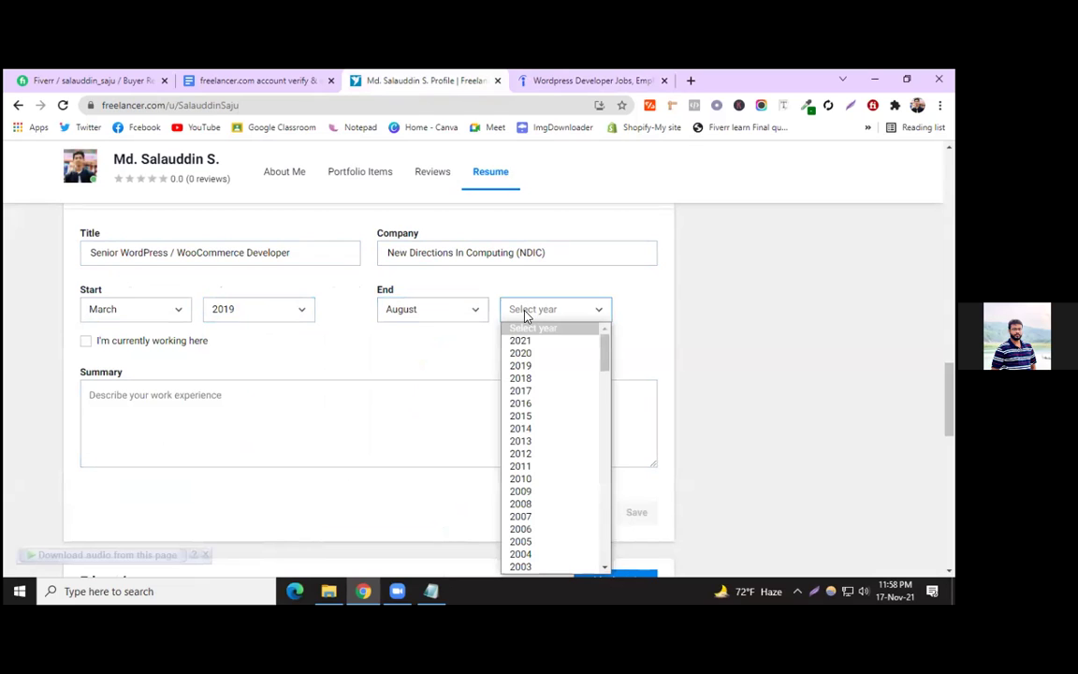
pyautogui.click(543, 366)
pyautogui.click(204, 410)
pyautogui.click(594, 81)
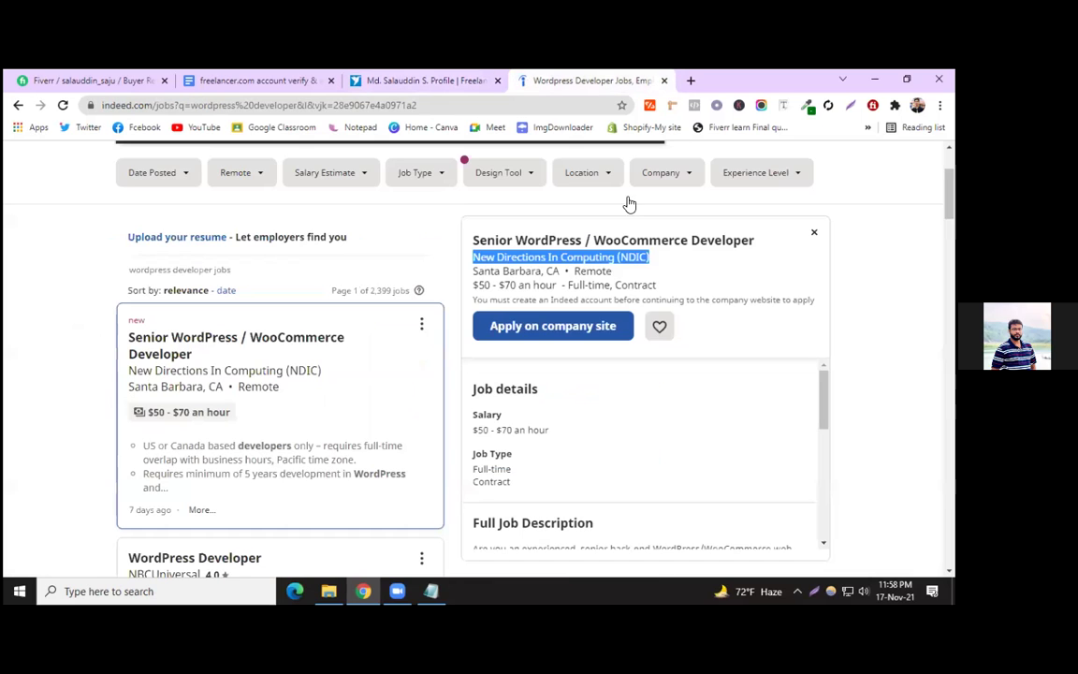
# Copy the first paragraph of the Indeed job description and go back to the Freelancer Experience form.
pyautogui.scroll(-3, 549, 442)
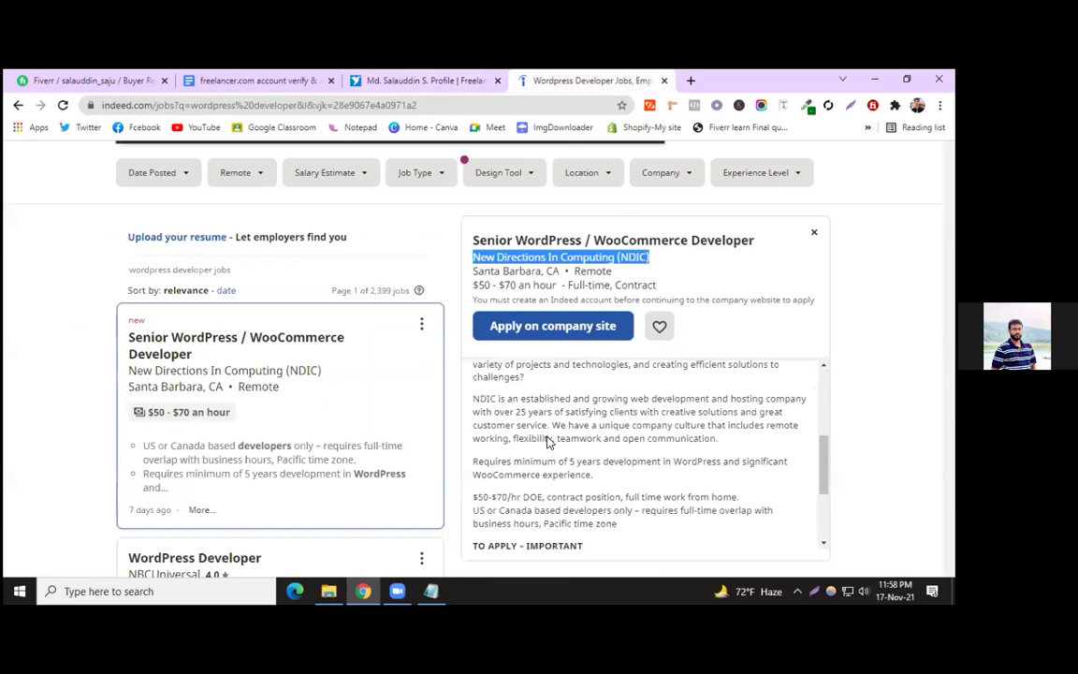
pyautogui.scroll(1, 538, 438)
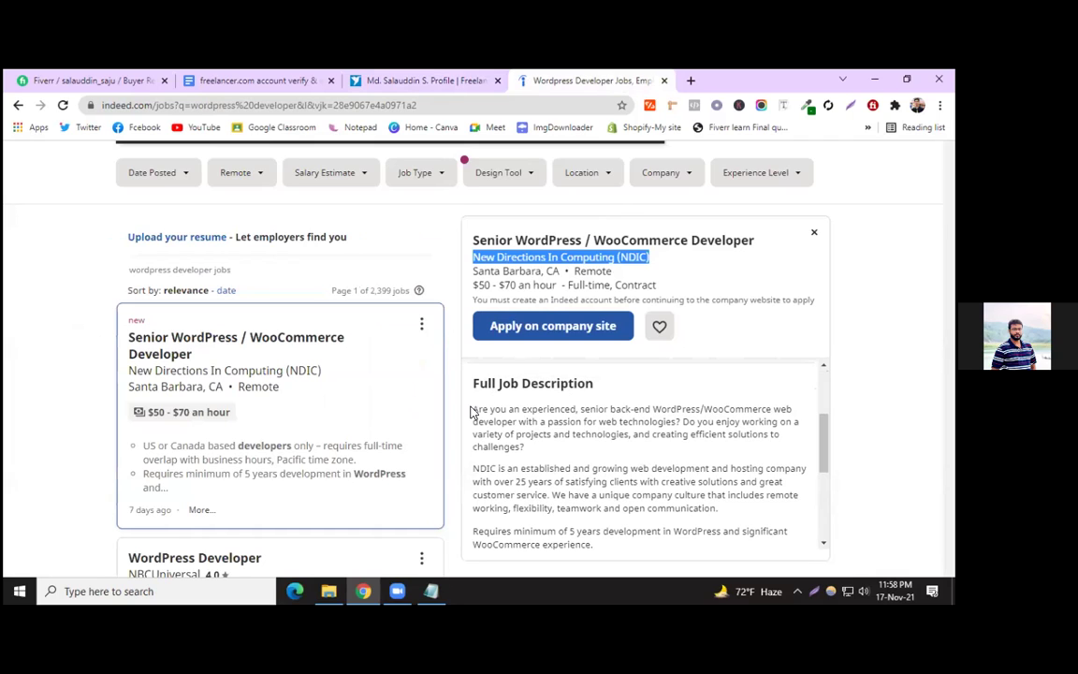
pyautogui.moveTo(473, 412); pyautogui.dragTo(530, 449)
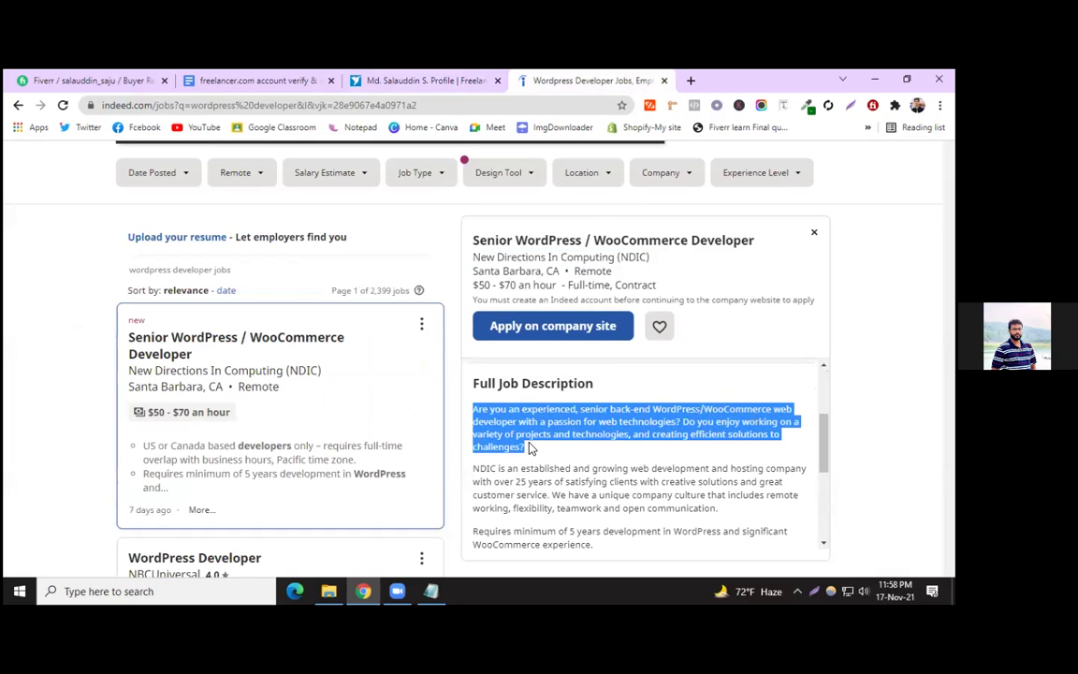
pyautogui.click(573, 440)
pyautogui.scroll(-1, 573, 440)
pyautogui.scroll(-1, 574, 440)
pyautogui.scroll(3, 574, 440)
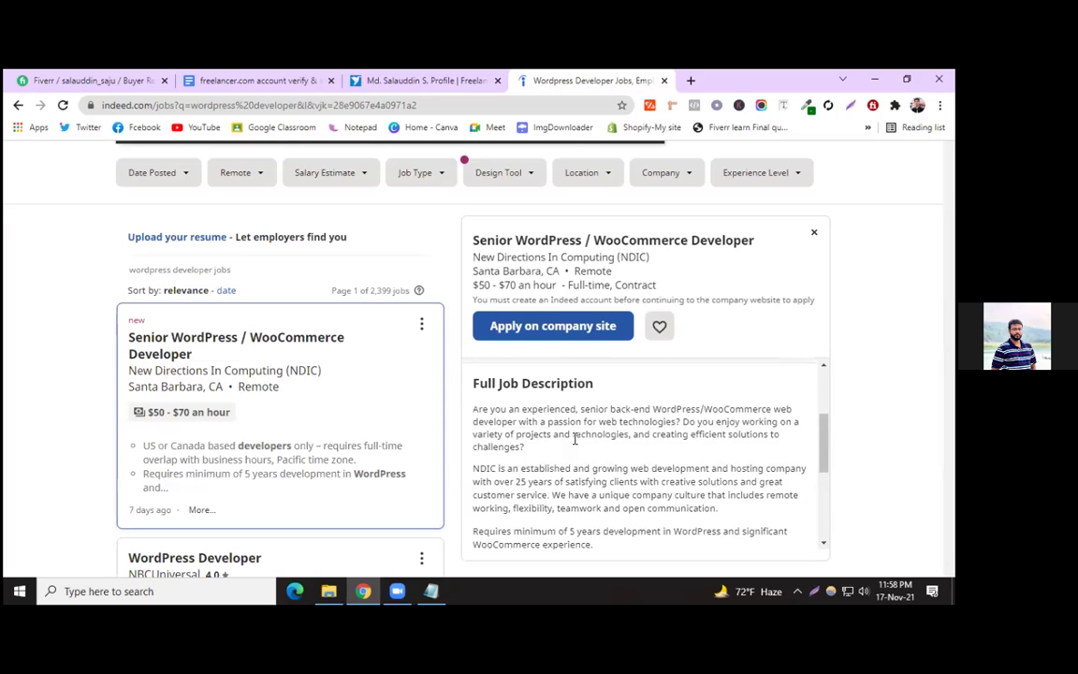
pyautogui.scroll(-1, 574, 440)
pyautogui.scroll(1, 524, 420)
pyautogui.moveTo(473, 411); pyautogui.dragTo(537, 450)
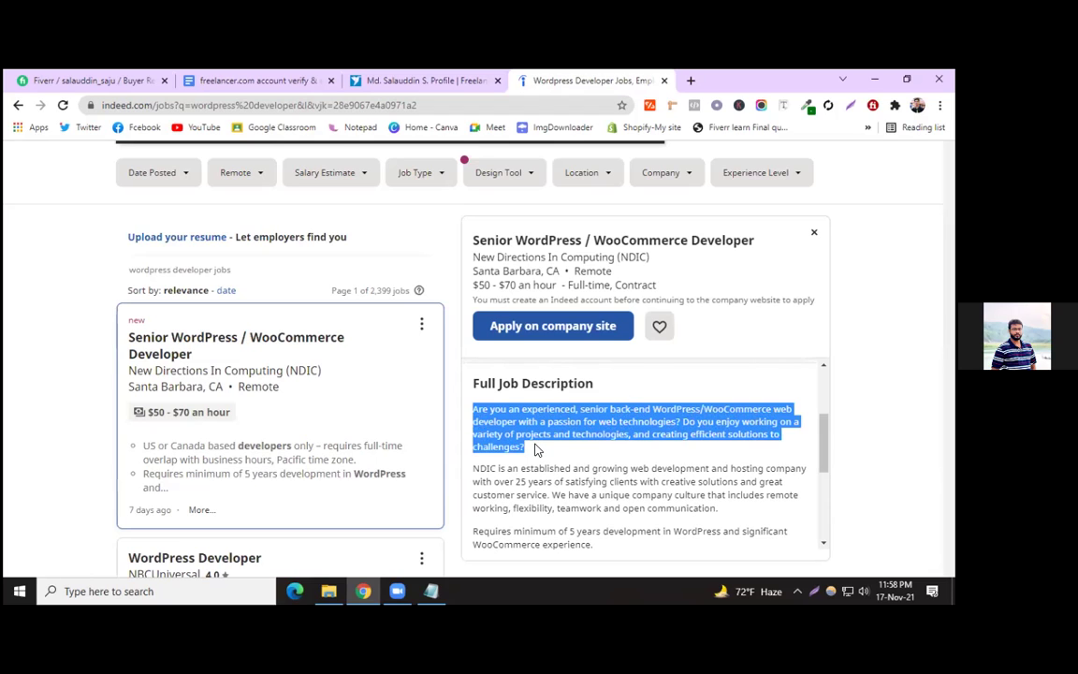
pyautogui.hotkey('ctrl', 'c')
pyautogui.click(426, 81)
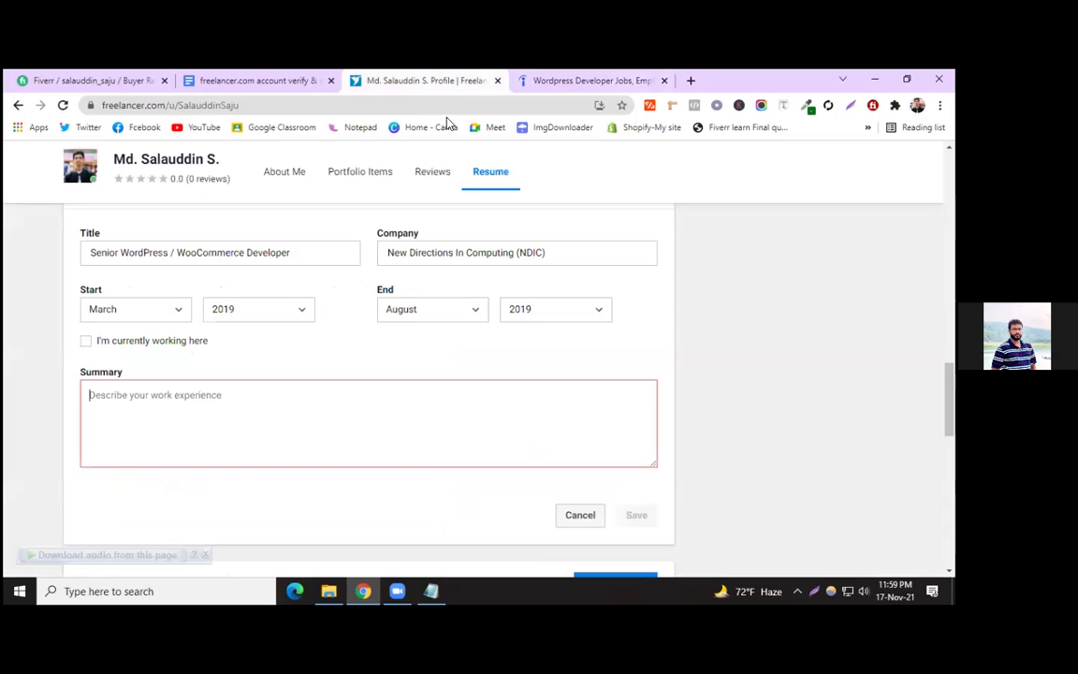
# Paste the copied paragraph into Summary, removing 'Are you an experienced ' and capitalising 'Senior'.
pyautogui.click(277, 460)
pyautogui.hotkey('ctrl', 'v')
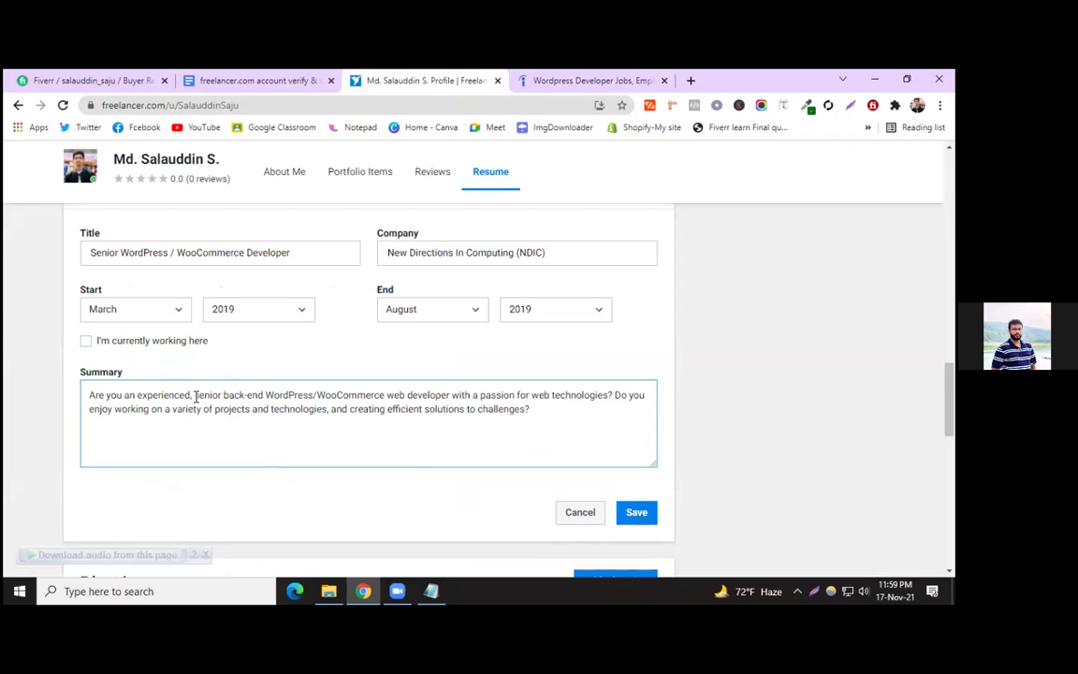
pyautogui.moveTo(194, 395); pyautogui.dragTo(87, 393)
pyautogui.press('BackSpace')
pyautogui.press('Delete')
pyautogui.write('S')
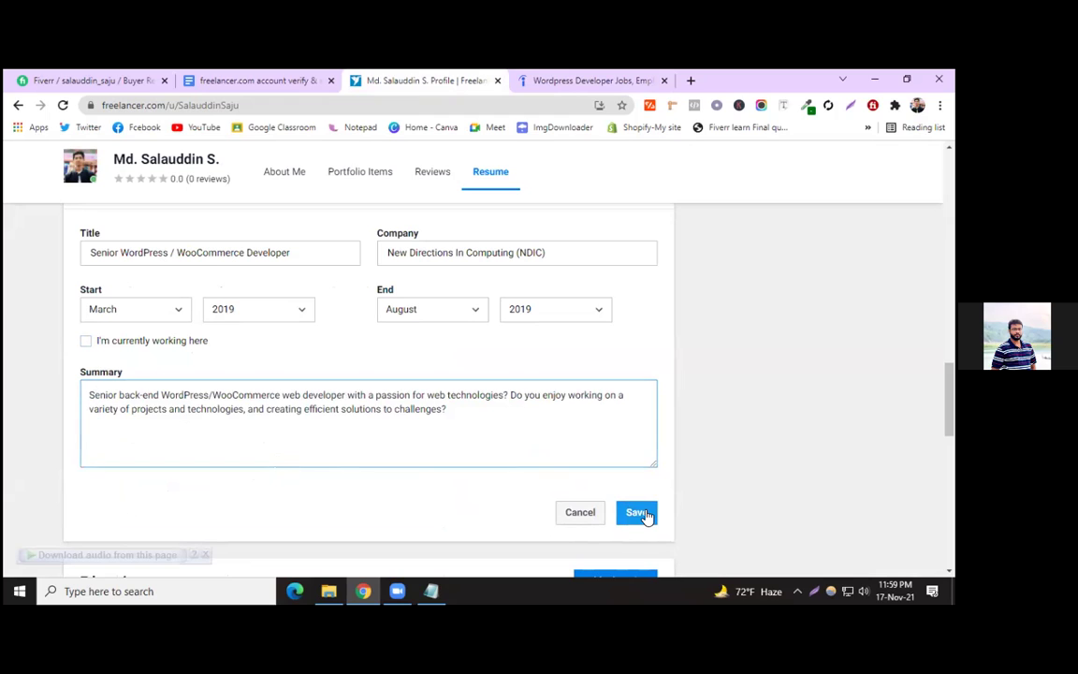
# Save the Senior WordPress / WooCommerce Developer experience and start a blank Education entry.
pyautogui.click(645, 516)
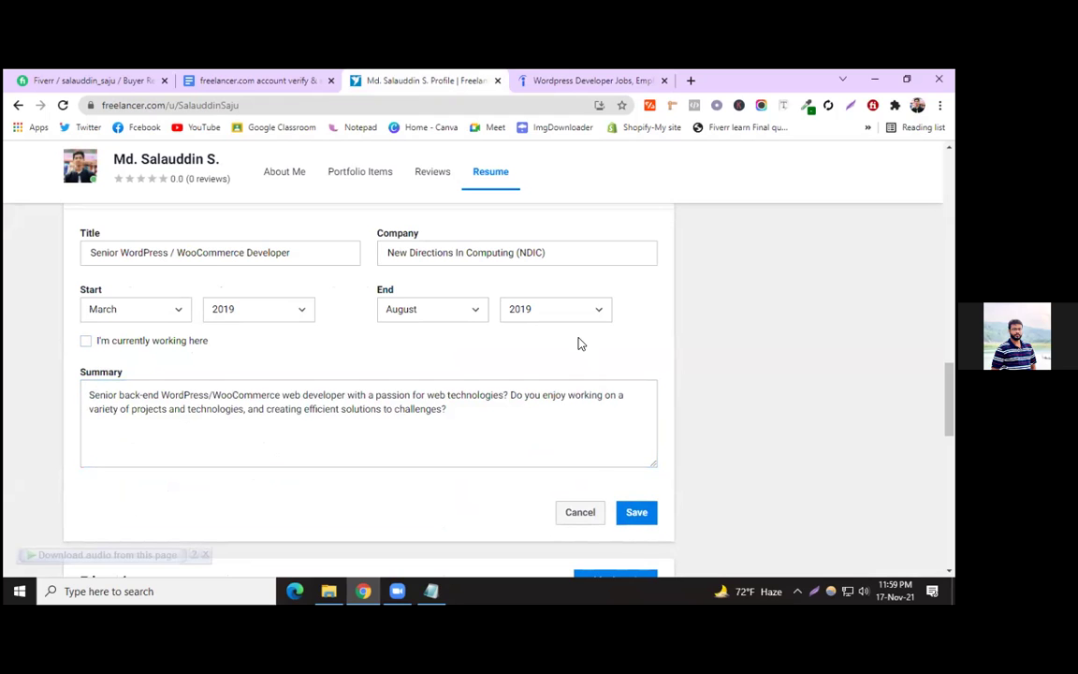
pyautogui.click(633, 519)
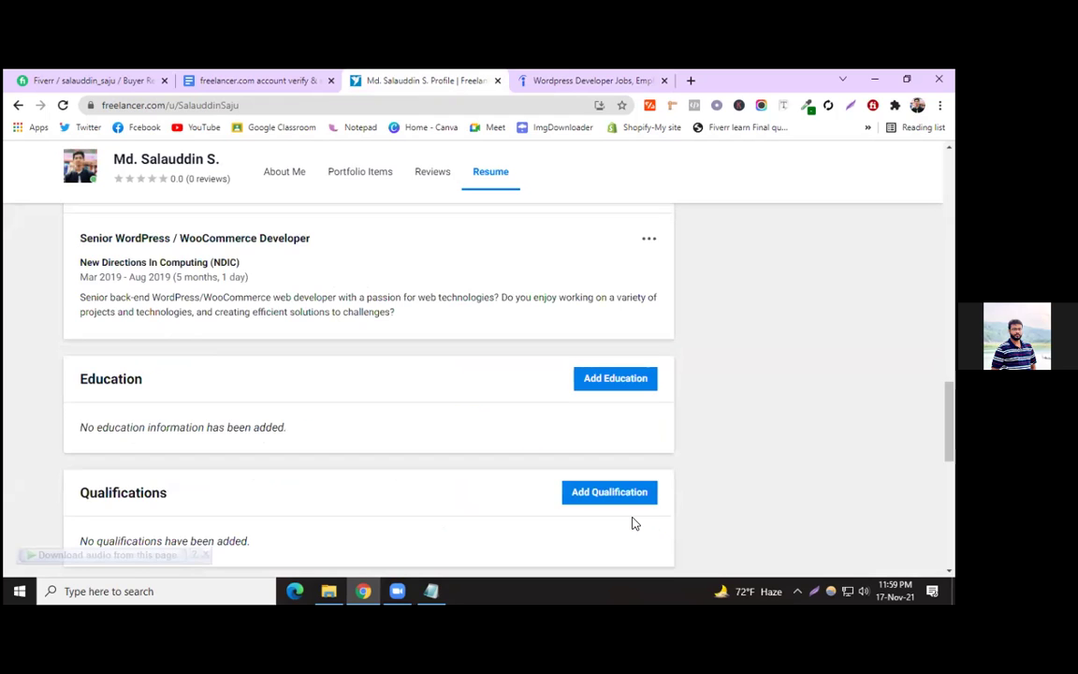
pyautogui.scroll(4, 279, 446)
pyautogui.scroll(-2, 279, 446)
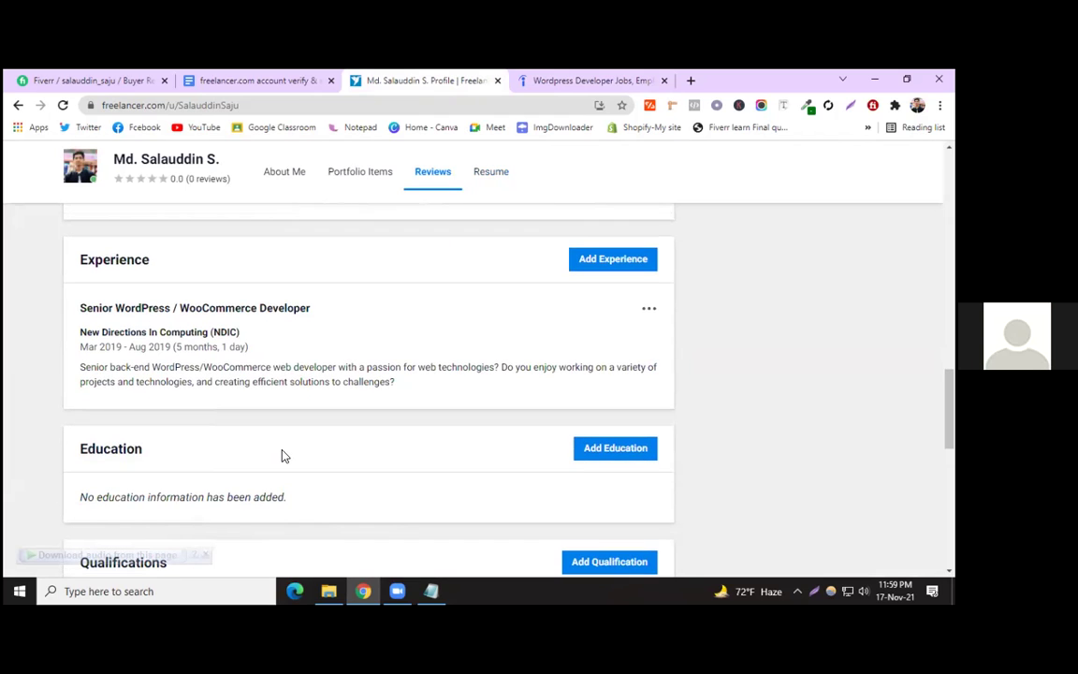
pyautogui.scroll(-2, 284, 455)
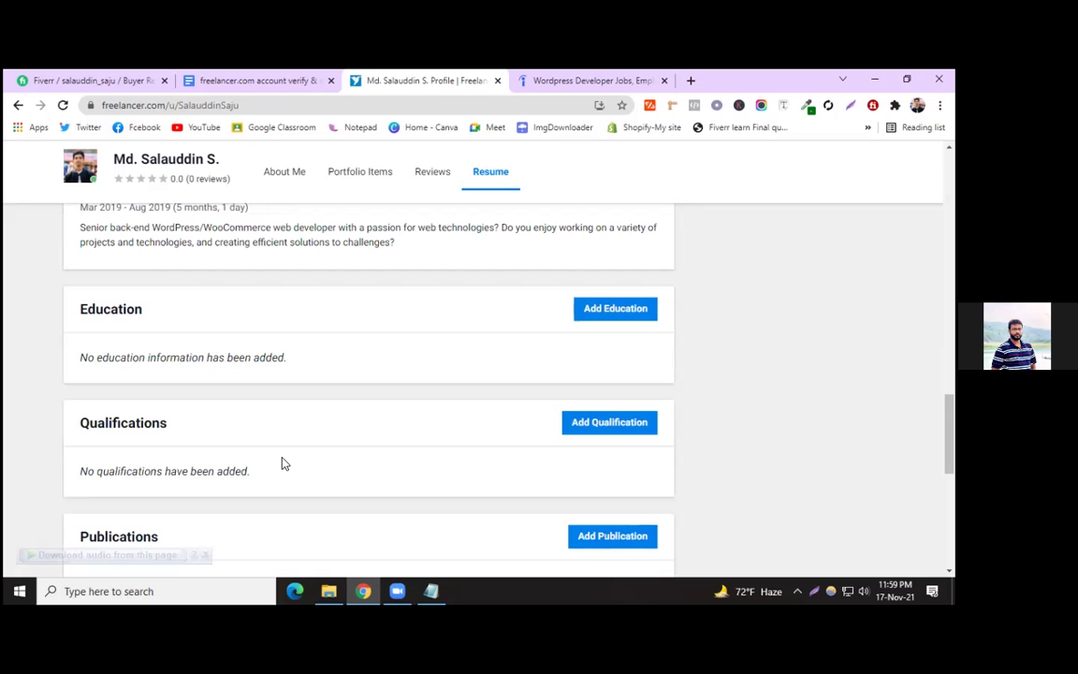
pyautogui.scroll(2, 284, 463)
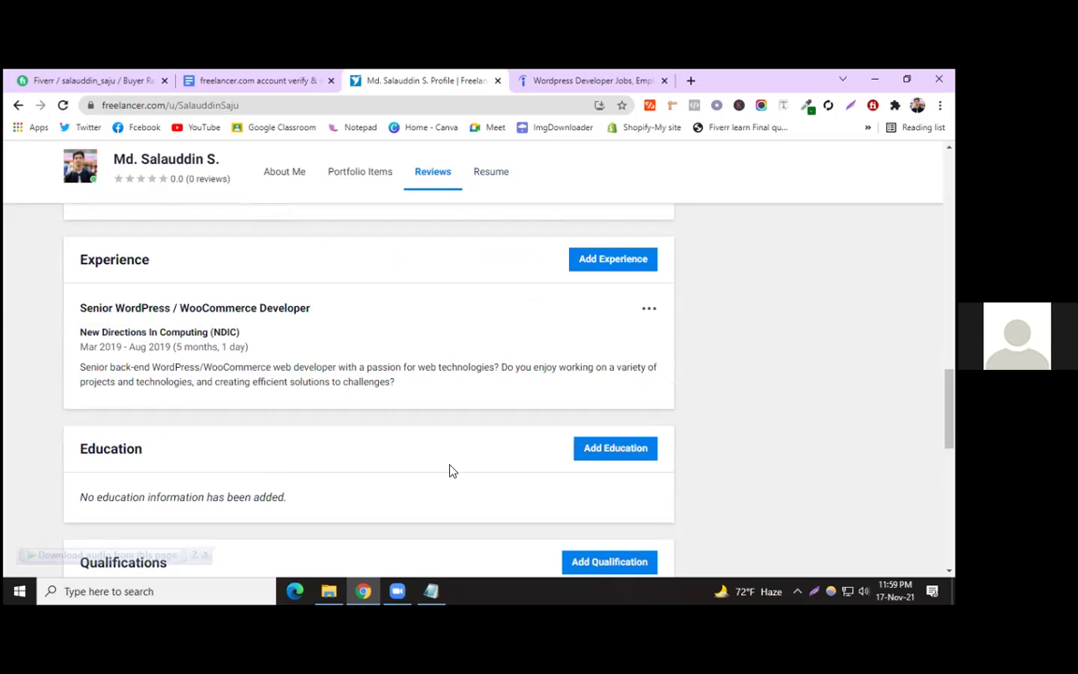
pyautogui.click(618, 450)
pyautogui.scroll(-2, 150, 430)
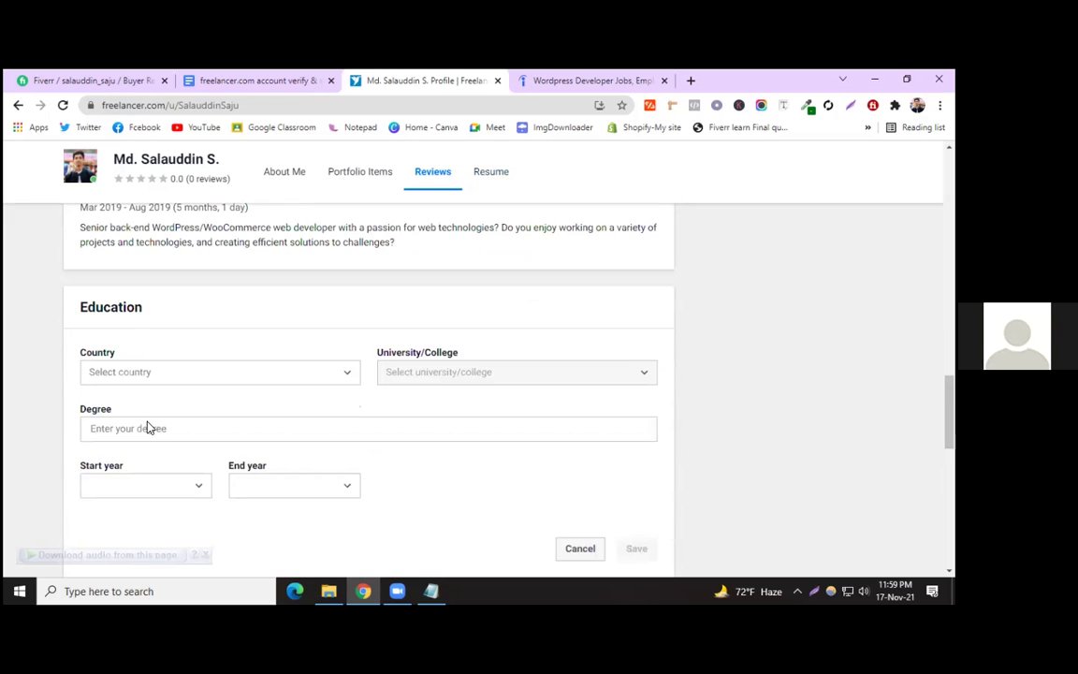
# Choose Bangladesh as the country and National University Bangladesh as the university.
pyautogui.click(180, 377)
pyautogui.click(156, 354)
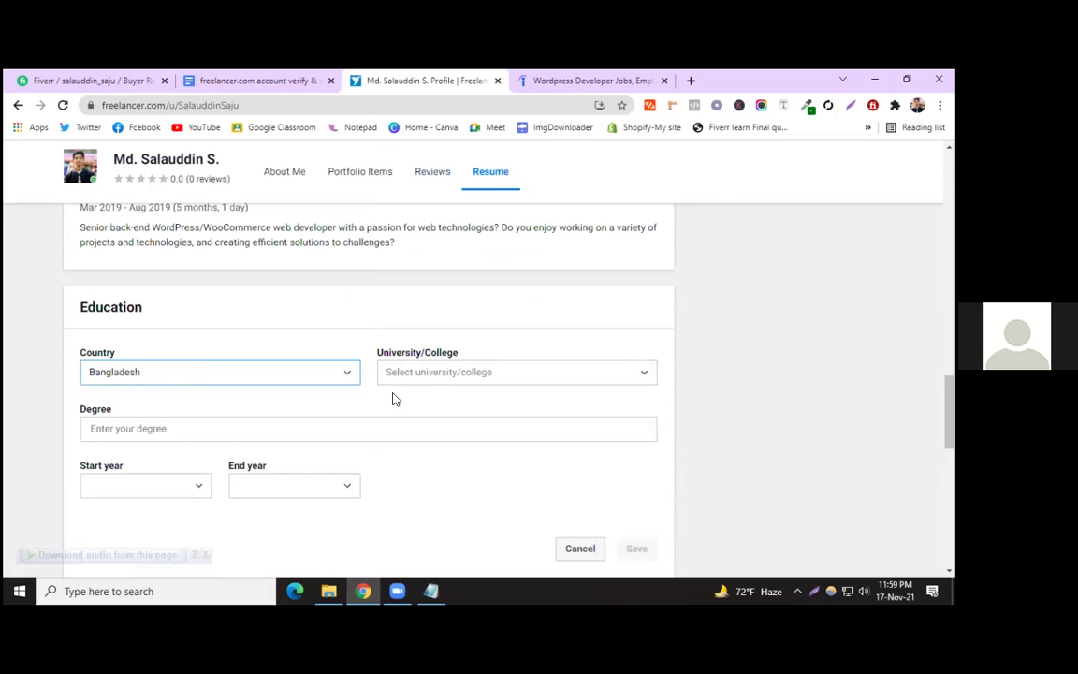
pyautogui.click(448, 371)
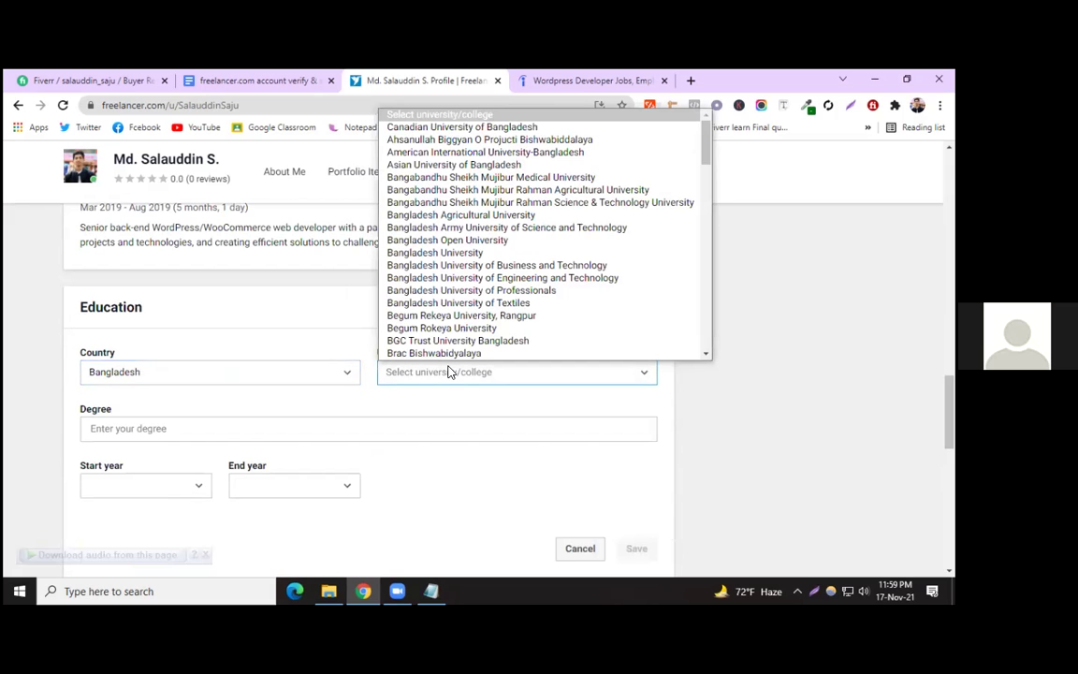
pyautogui.press('n')
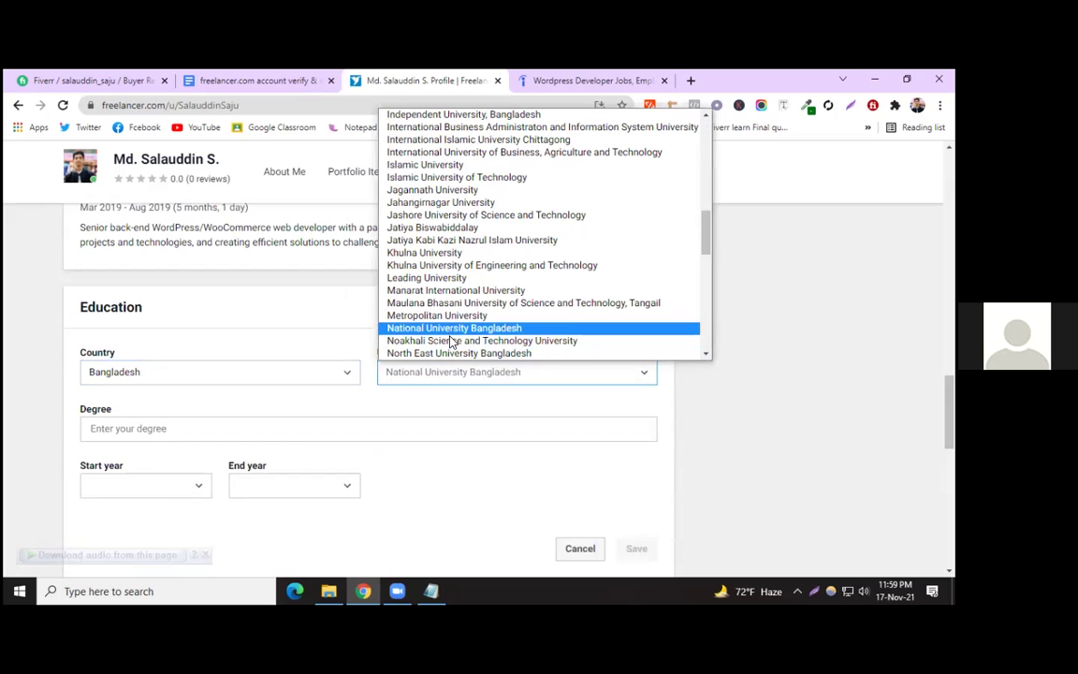
pyautogui.click(449, 329)
# Enter 'Bachelor' as the degree.
pyautogui.click(123, 432)
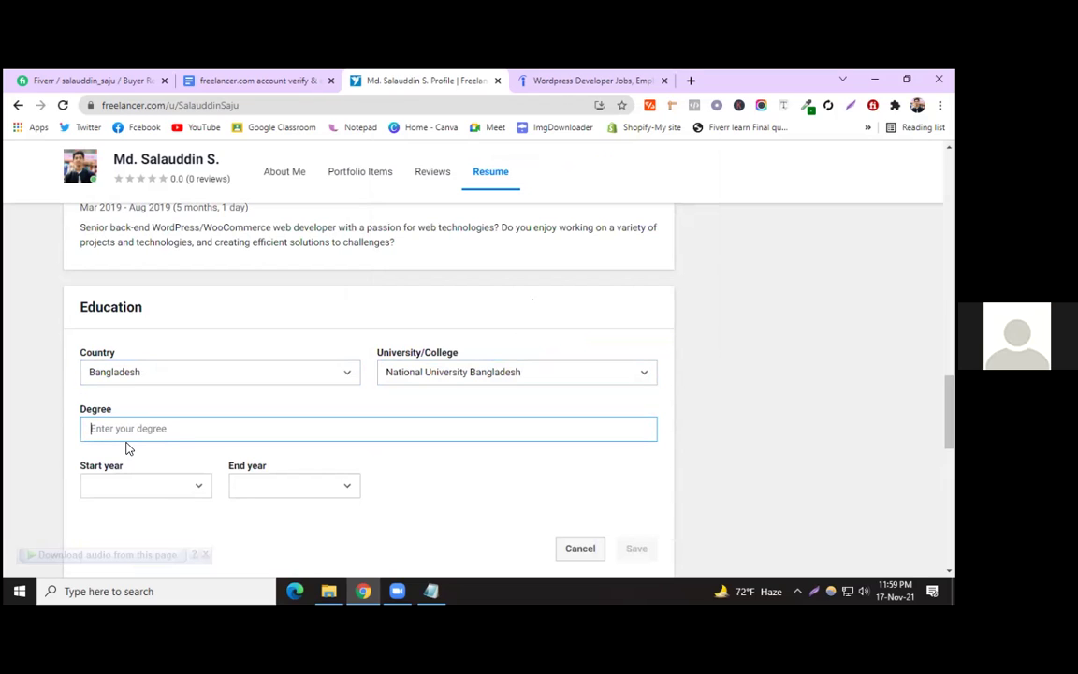
pyautogui.write('m')
pyautogui.press('BackSpace')
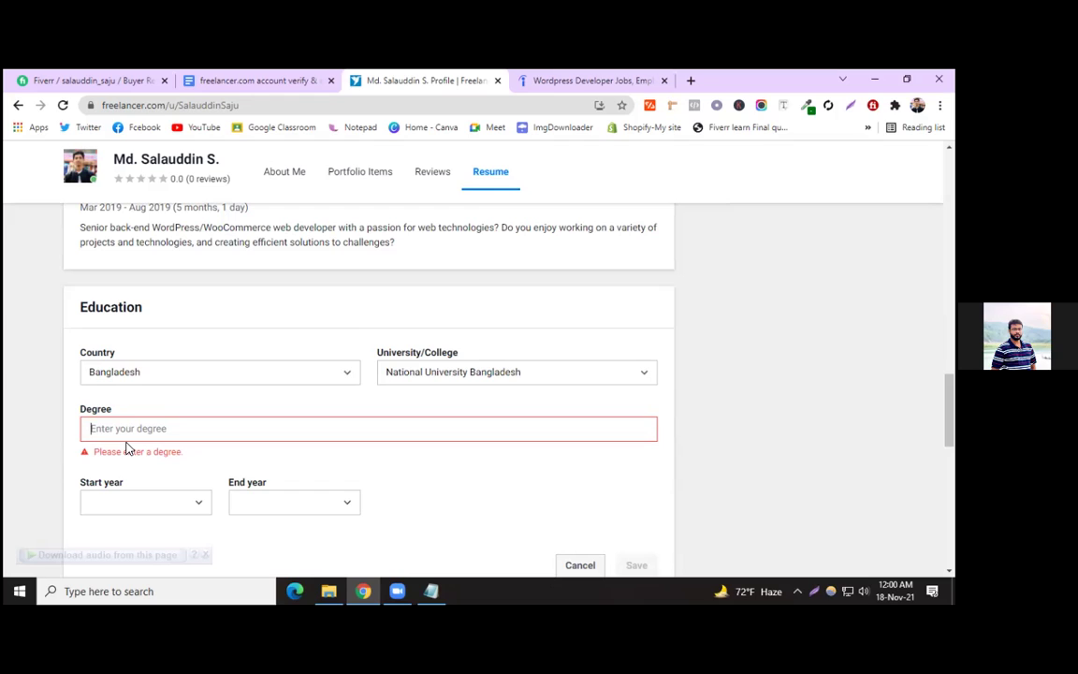
pyautogui.write('Bece')
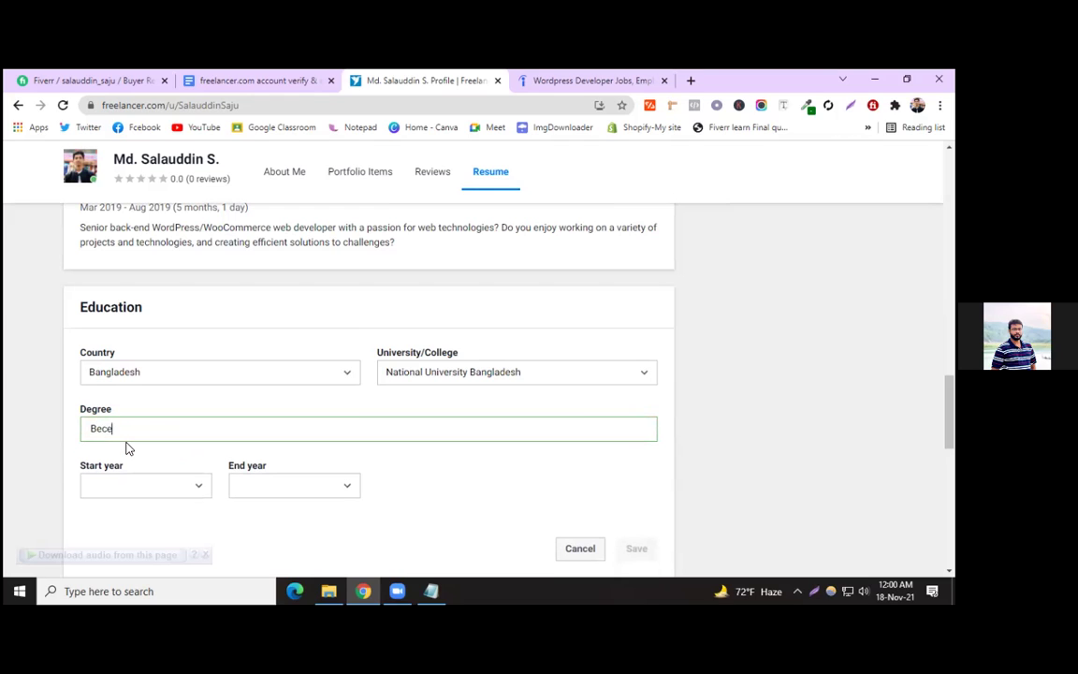
pyautogui.press('BackSpace')
pyautogui.press('BackSpace')
pyautogui.press('BackSpace')
pyautogui.write('achelor')
# Set the years to 2017–2020 and save the Bachelor education entry.
pyautogui.click(107, 493)
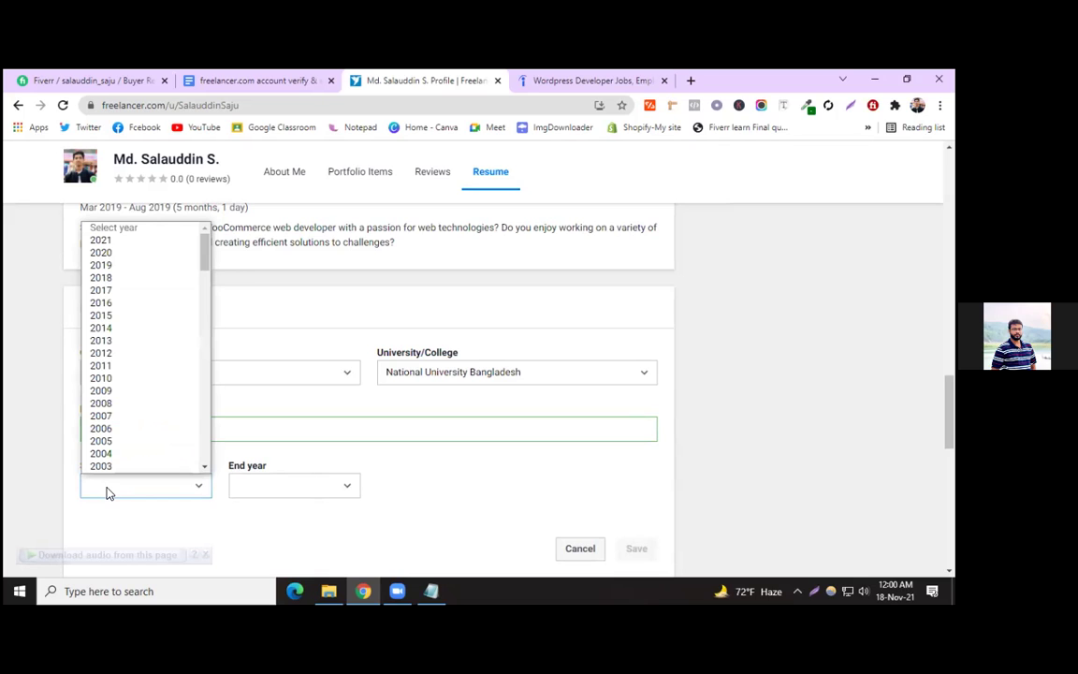
pyautogui.click(120, 295)
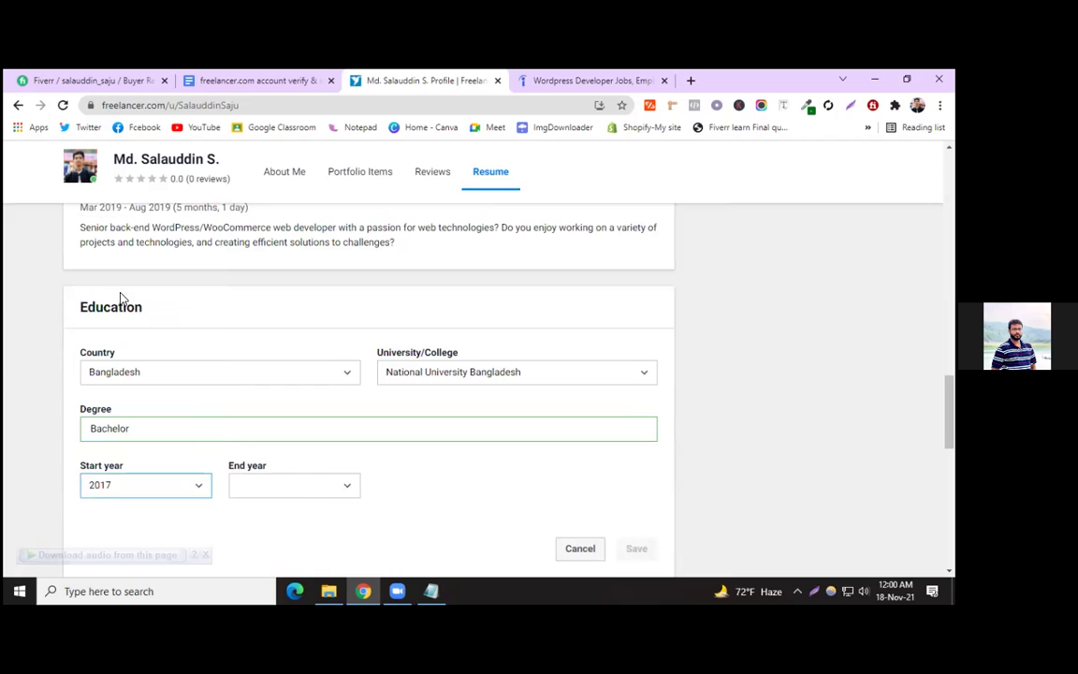
pyautogui.click(248, 488)
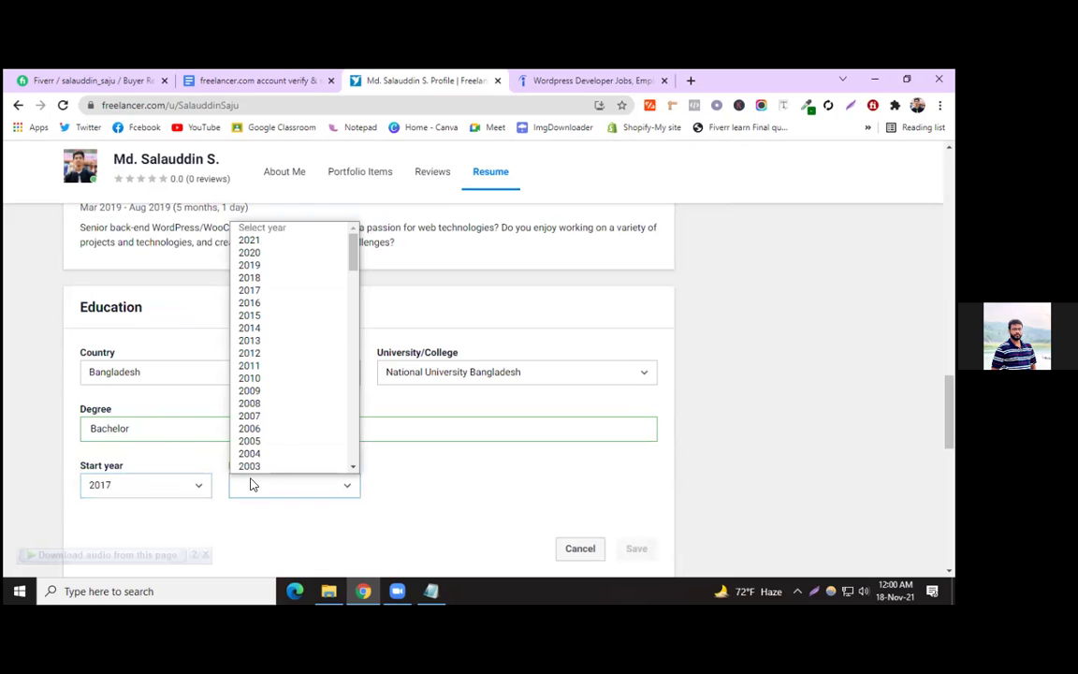
pyautogui.click(271, 254)
pyautogui.scroll(-1, 481, 476)
pyautogui.scroll(-1, 481, 488)
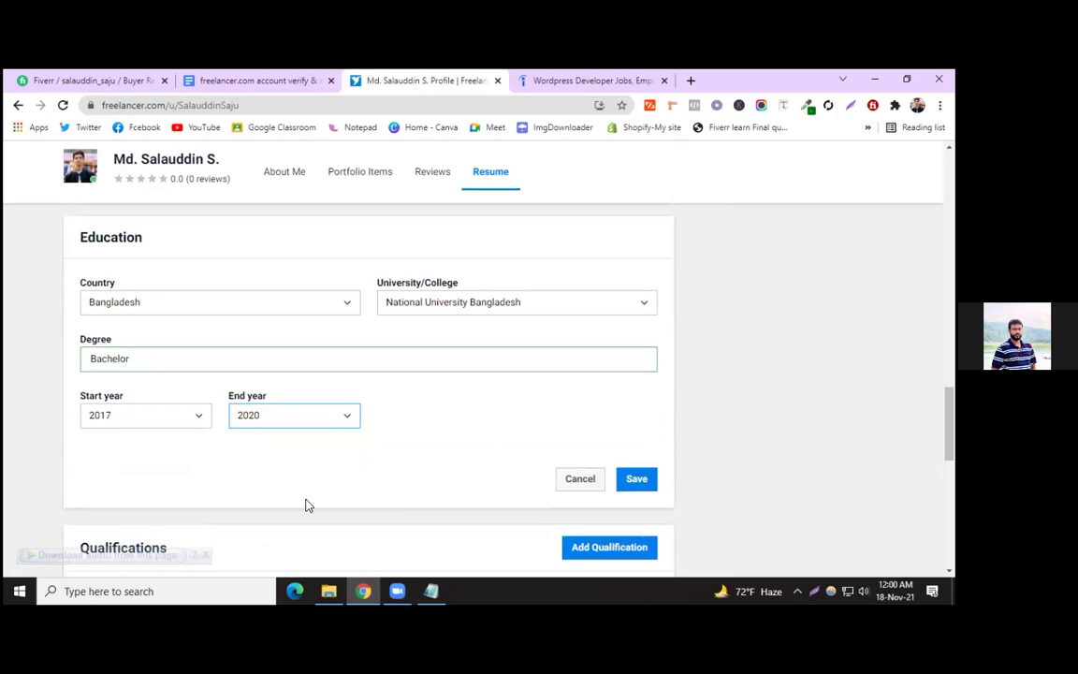
pyautogui.click(647, 484)
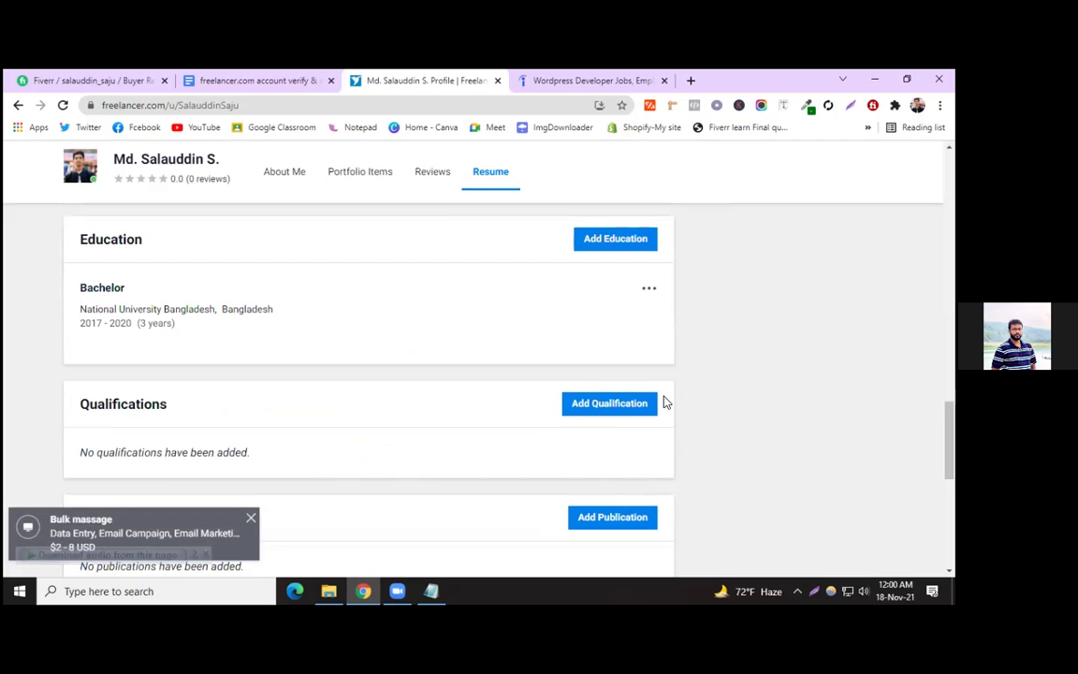
# Open an empty Qualifications form, focus the Professional Certificate or Award field, then open a new tab.
pyautogui.click(635, 409)
pyautogui.scroll(-4, 337, 462)
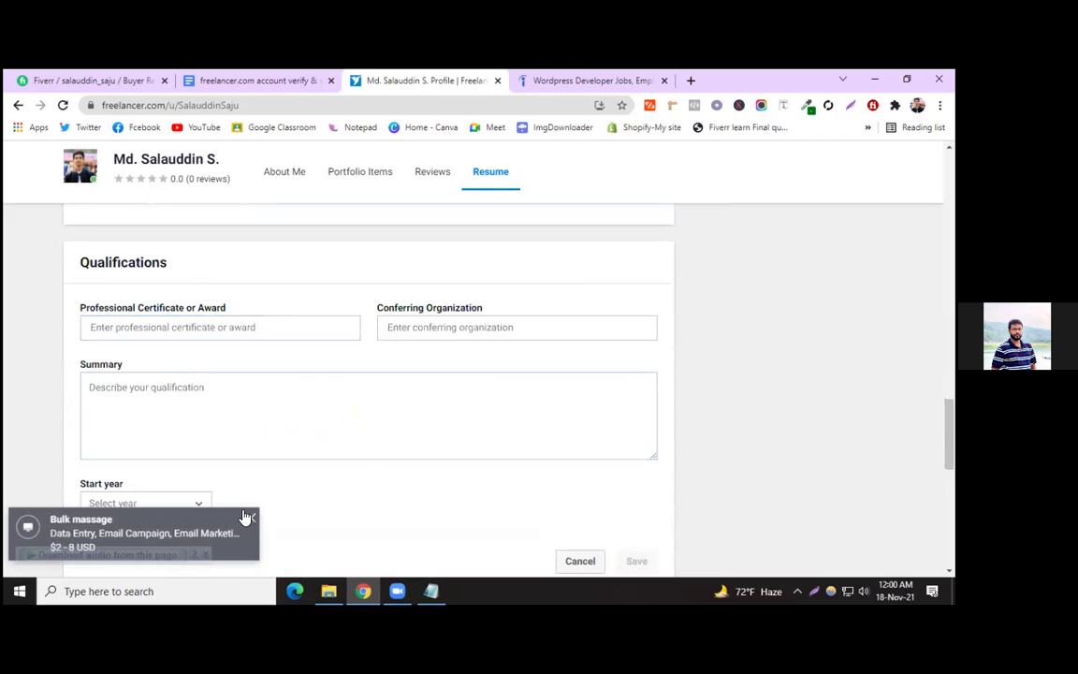
pyautogui.scroll(2, 300, 478)
pyautogui.click(182, 408)
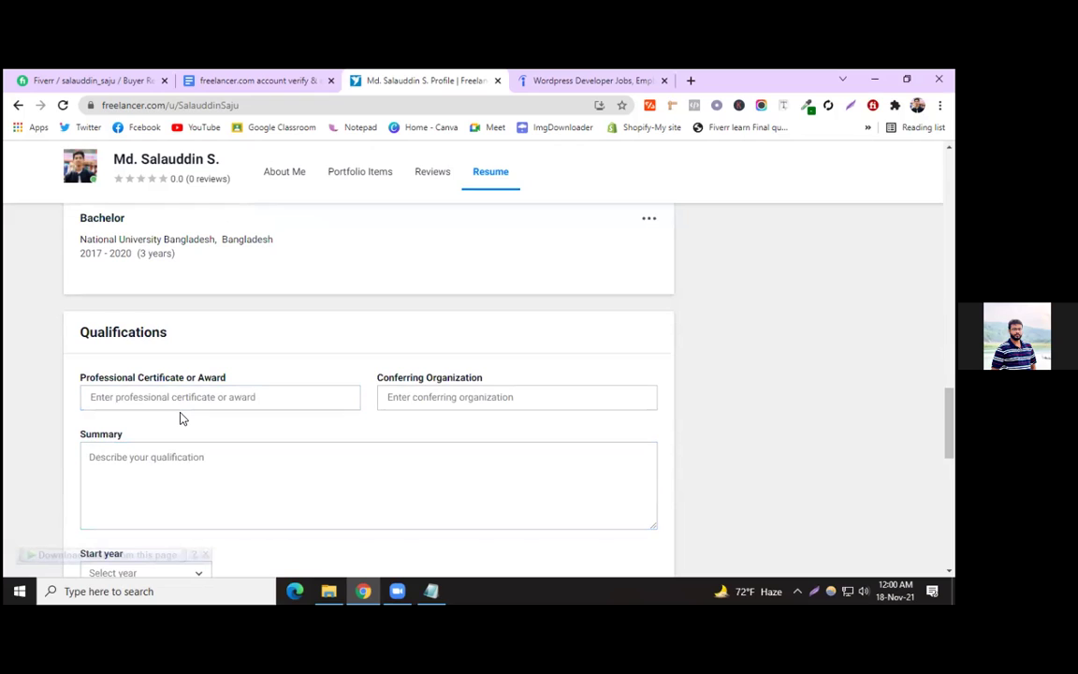
pyautogui.click(190, 399)
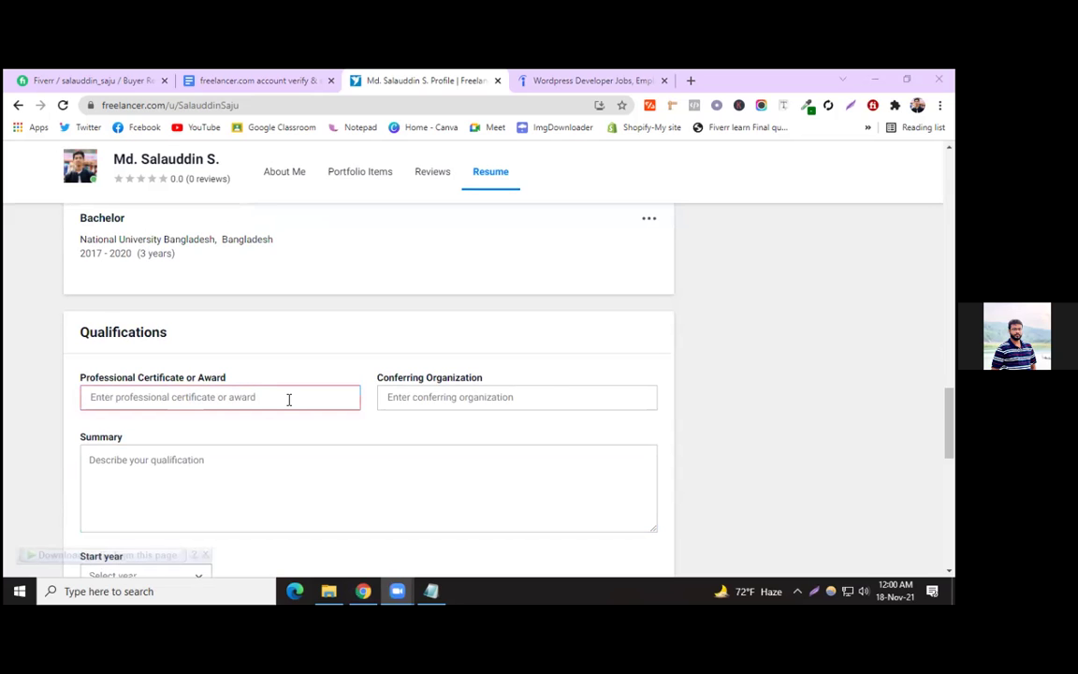
pyautogui.click(690, 81)
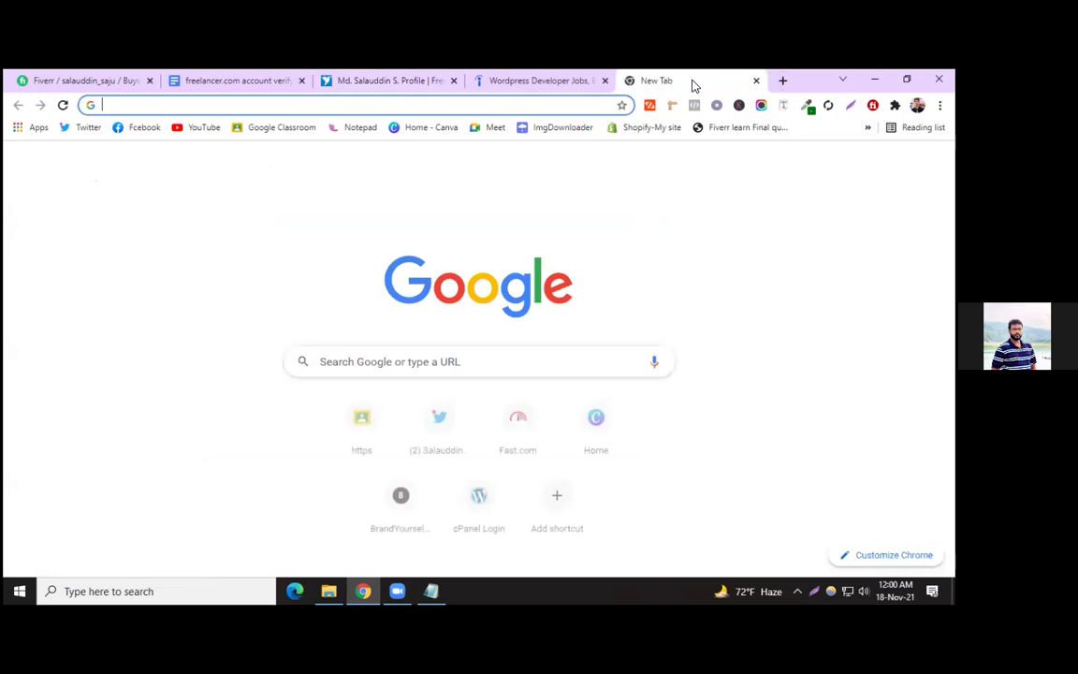
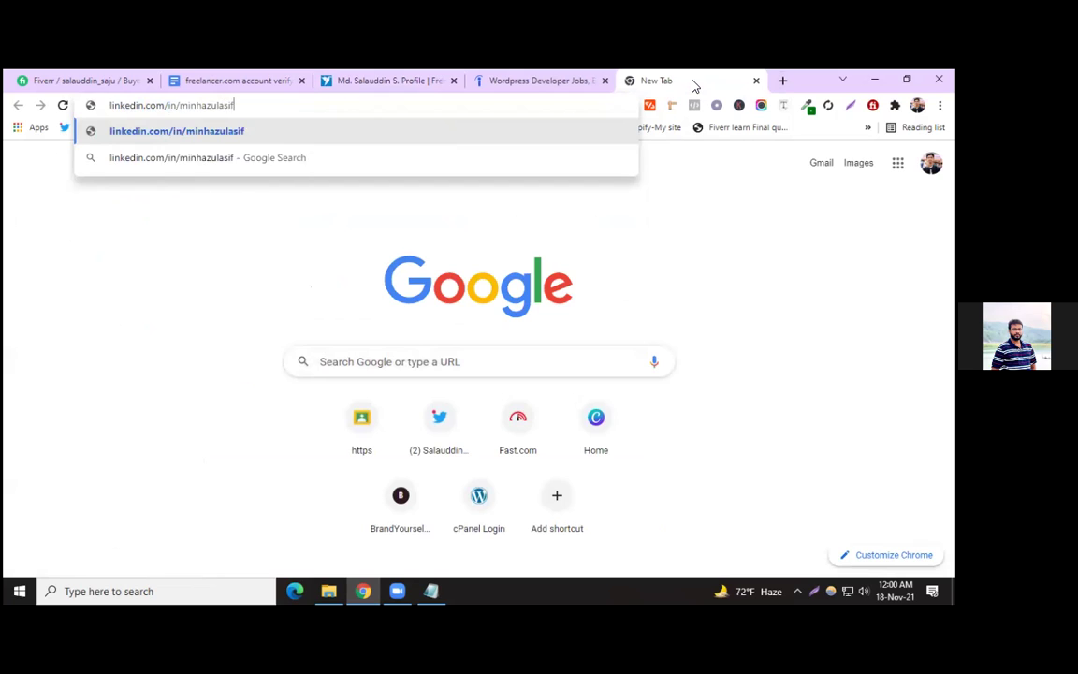
# Load a LinkedIn member's profile address and scroll down to its licenses and certifications.
pyautogui.press('Return')
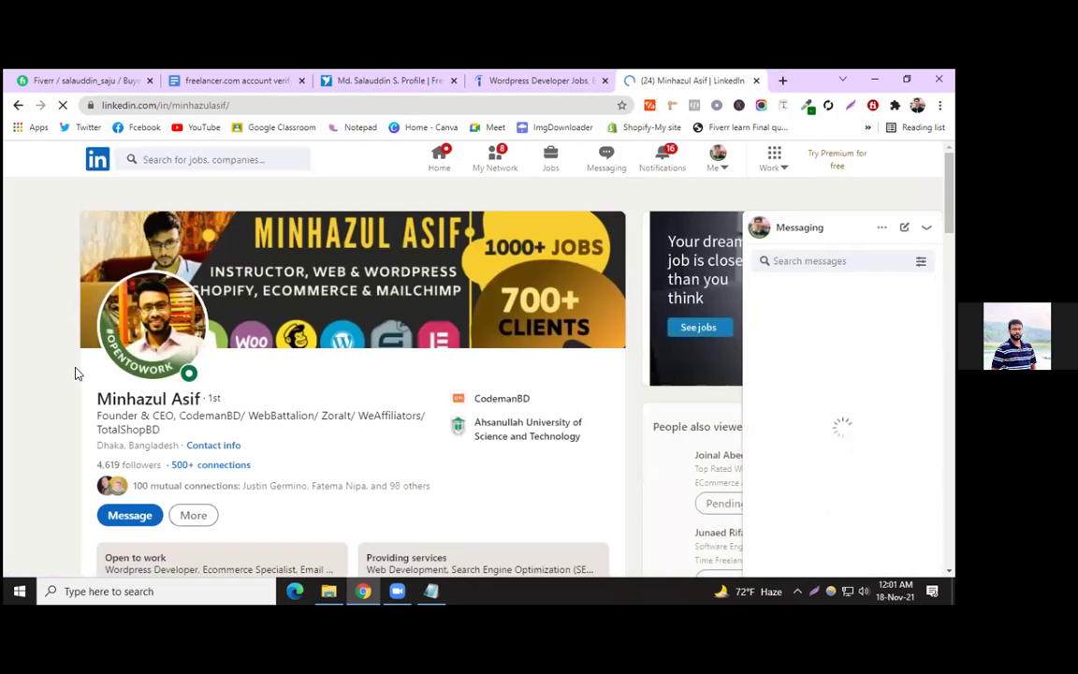
pyautogui.scroll(-10, 56, 409)
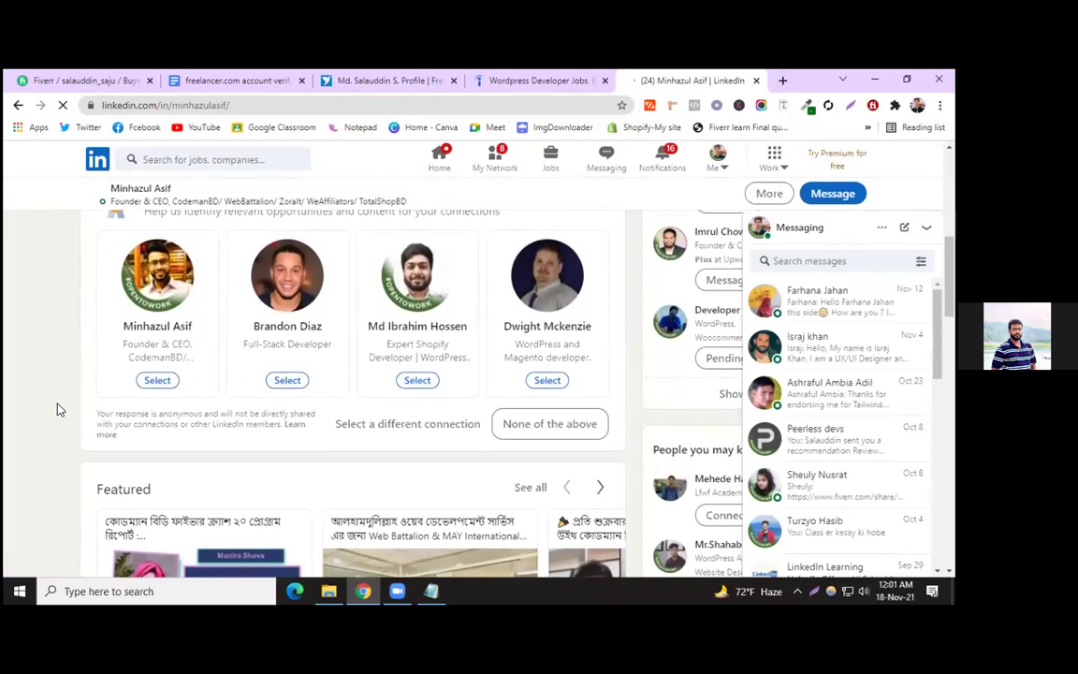
pyautogui.scroll(-8, 56, 409)
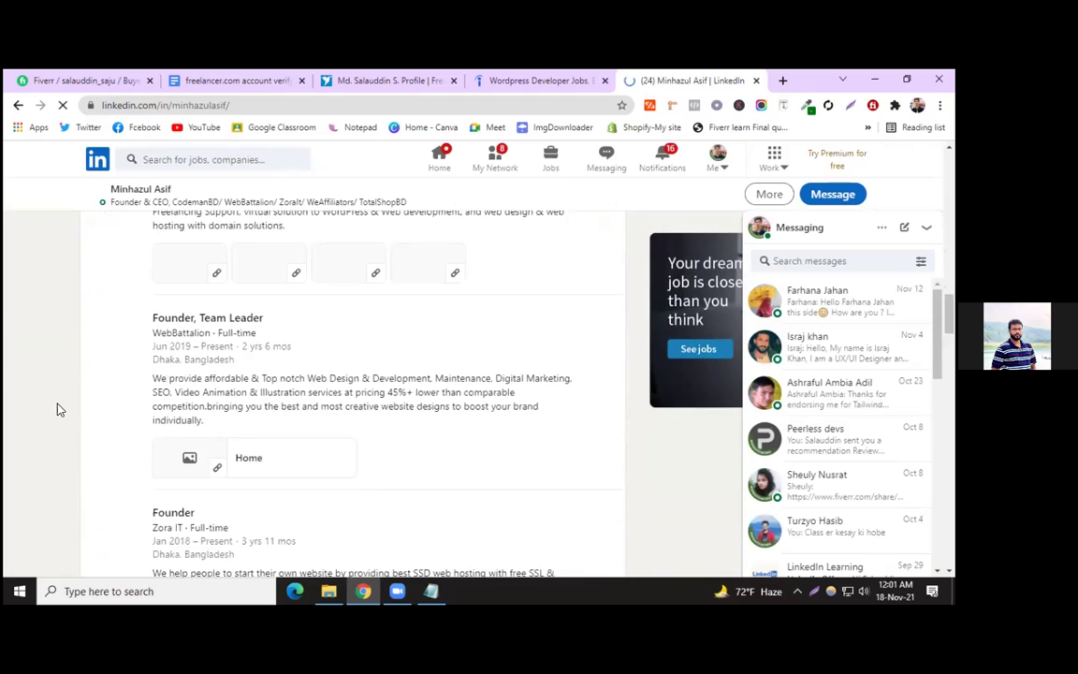
pyautogui.scroll(-10, 56, 409)
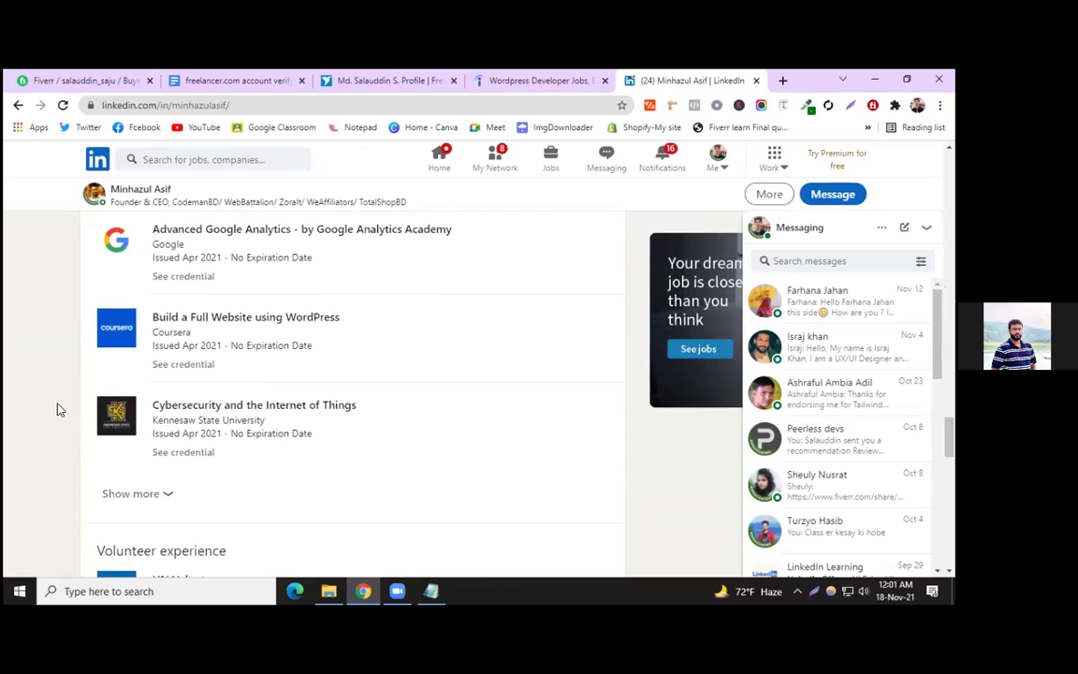
# Open Google's company page from the Advanced Google Analytics certification, then return to the profile.
pyautogui.rightClick(315, 234)
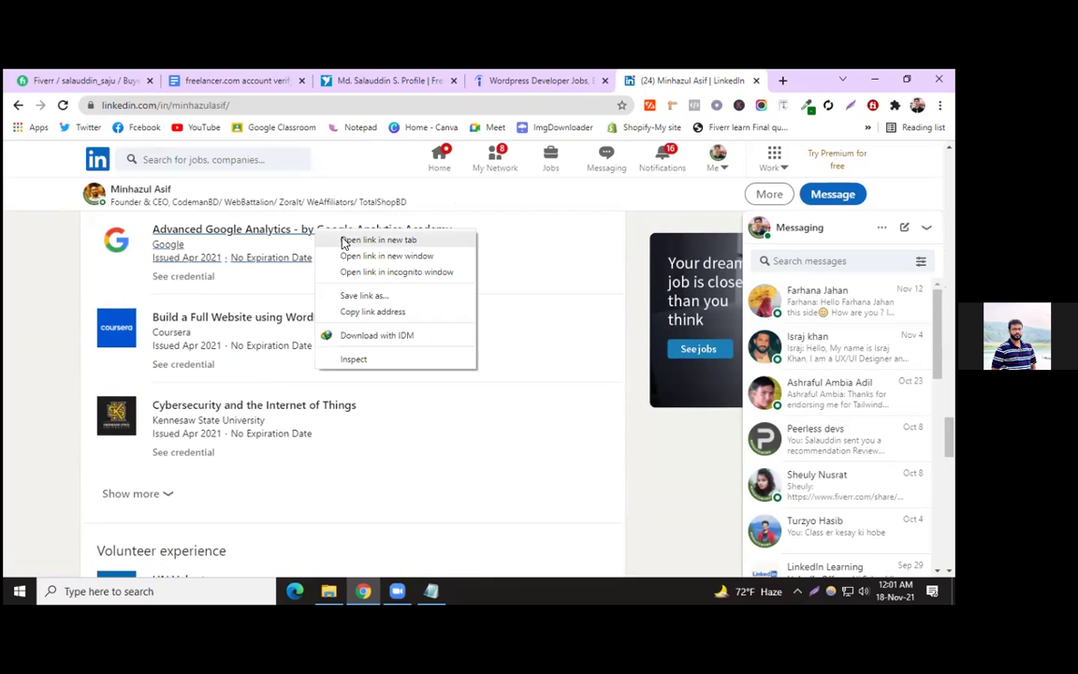
pyautogui.click(345, 240)
pyautogui.click(694, 82)
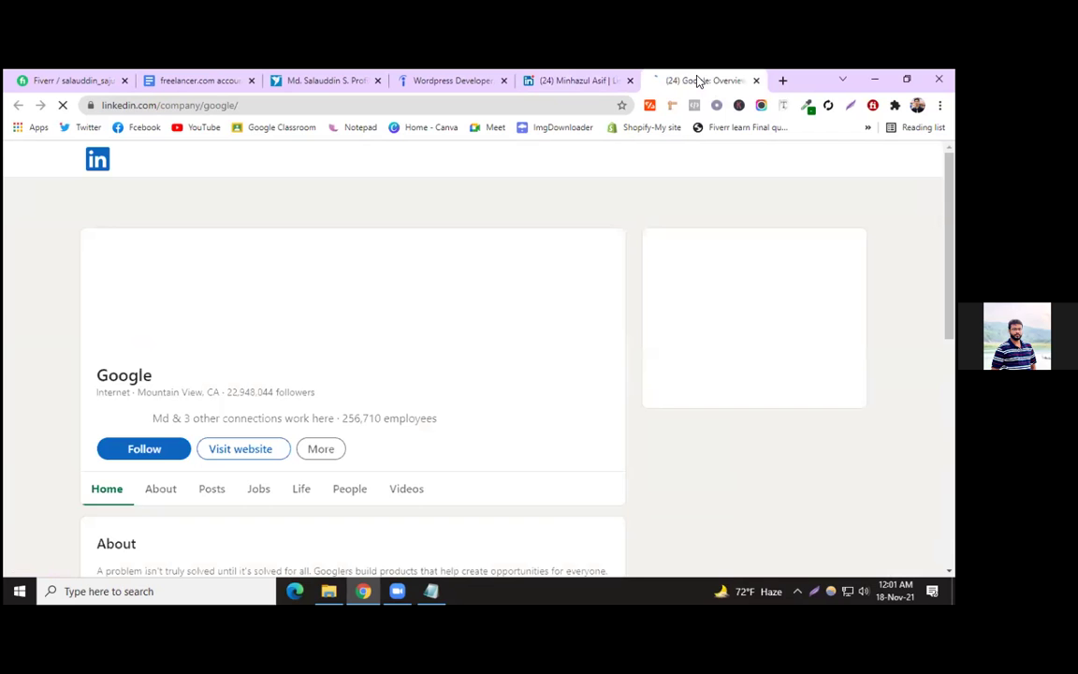
pyautogui.click(593, 82)
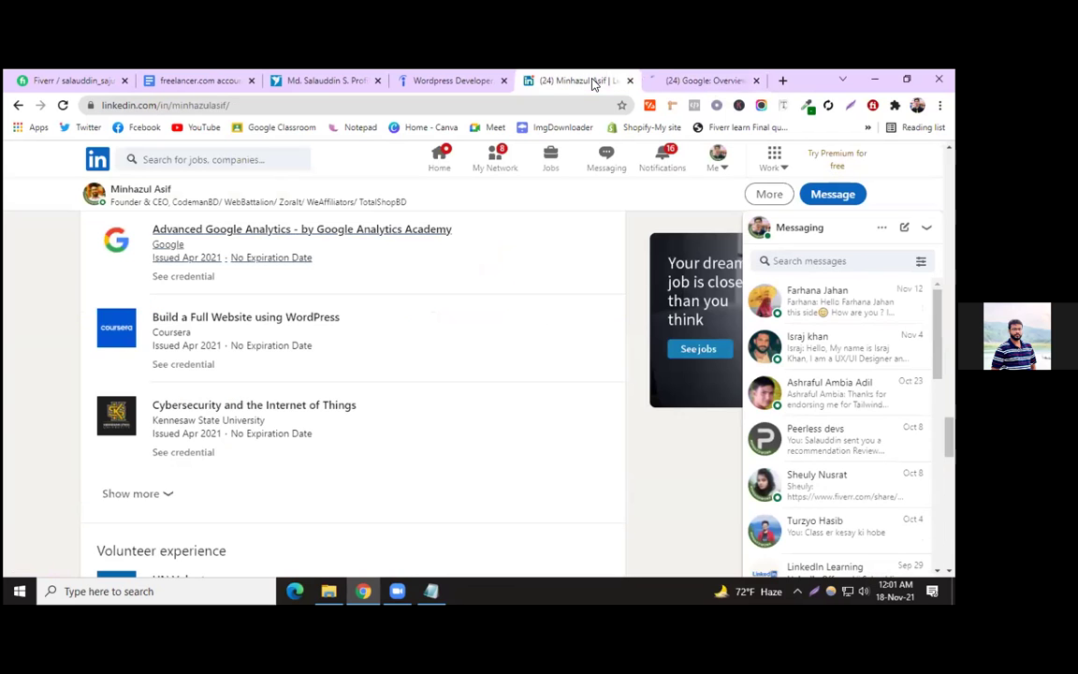
pyautogui.scroll(1, 374, 322)
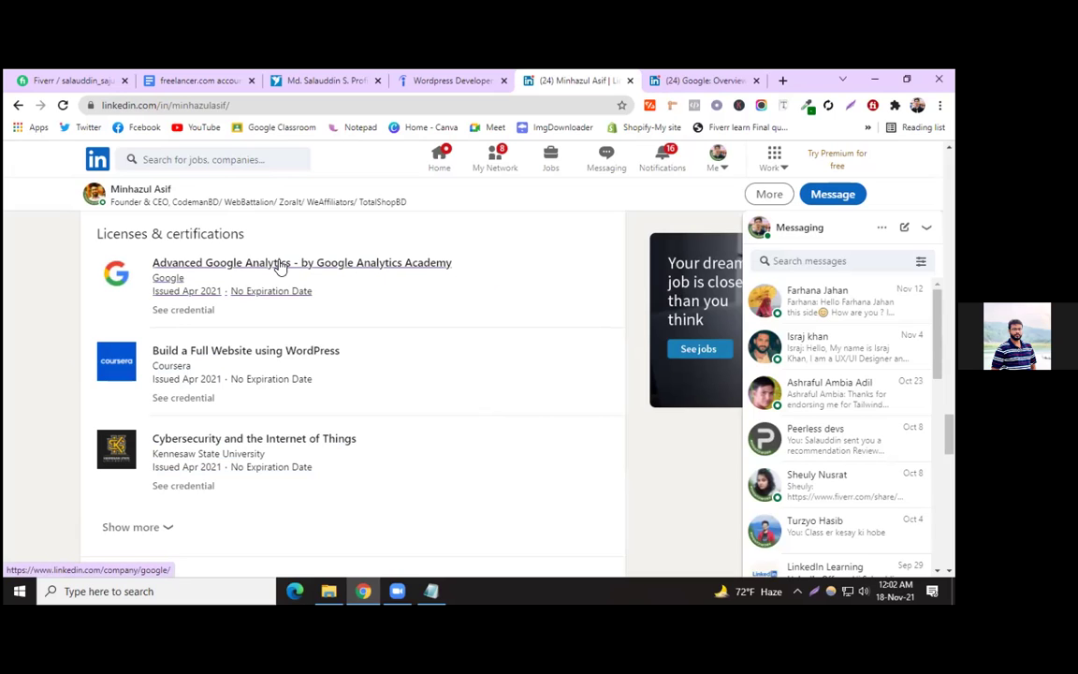
pyautogui.click(150, 268)
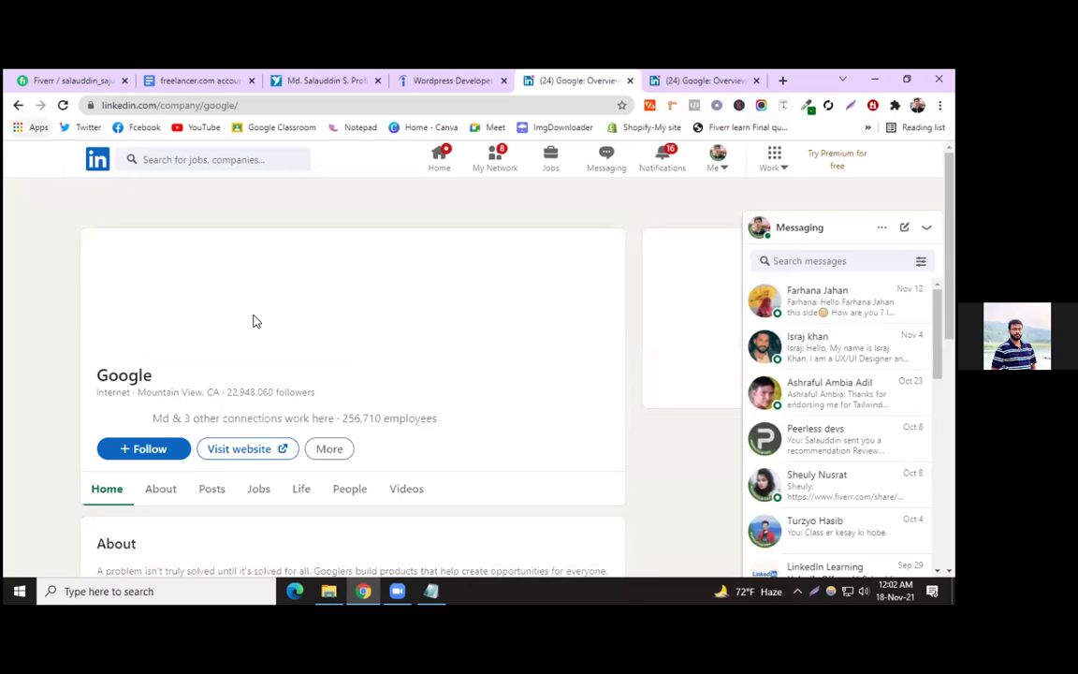
pyautogui.click(17, 105)
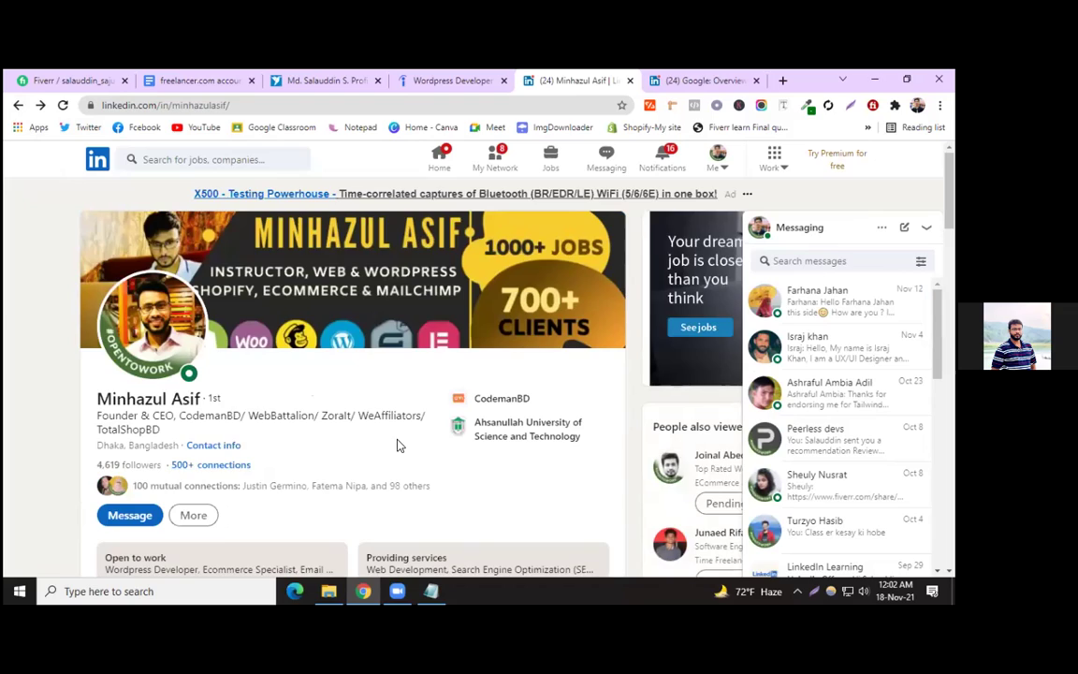
pyautogui.scroll(-7, 396, 445)
pyautogui.scroll(-7, 397, 445)
pyautogui.scroll(-10, 274, 475)
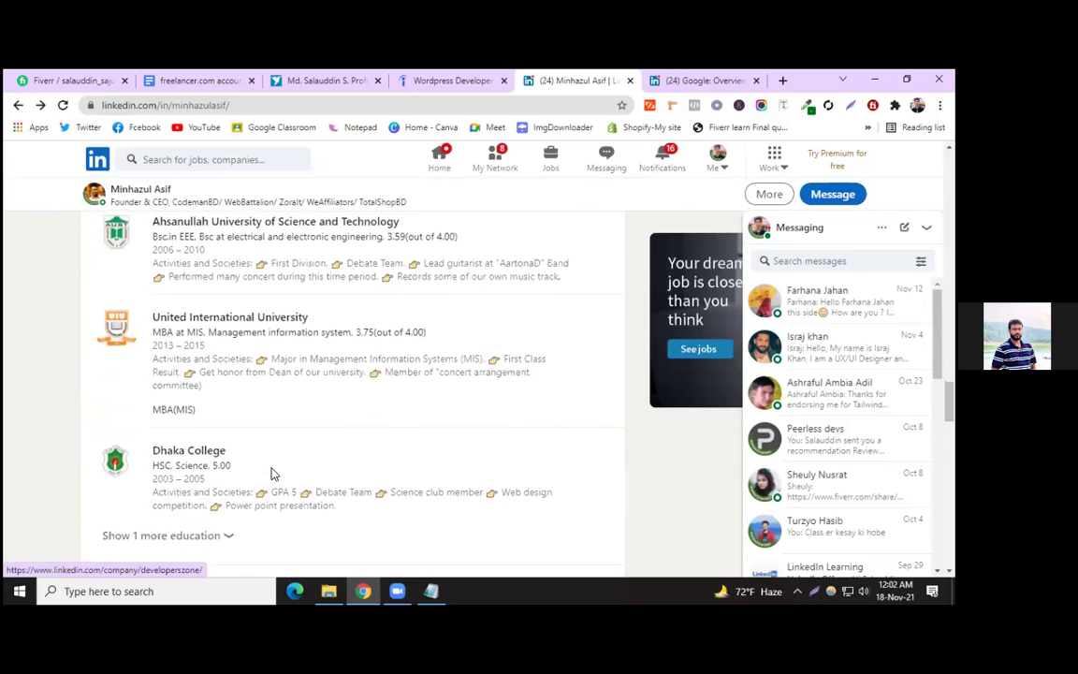
pyautogui.scroll(-8, 274, 475)
pyautogui.scroll(3, 274, 474)
pyautogui.scroll(3, 280, 421)
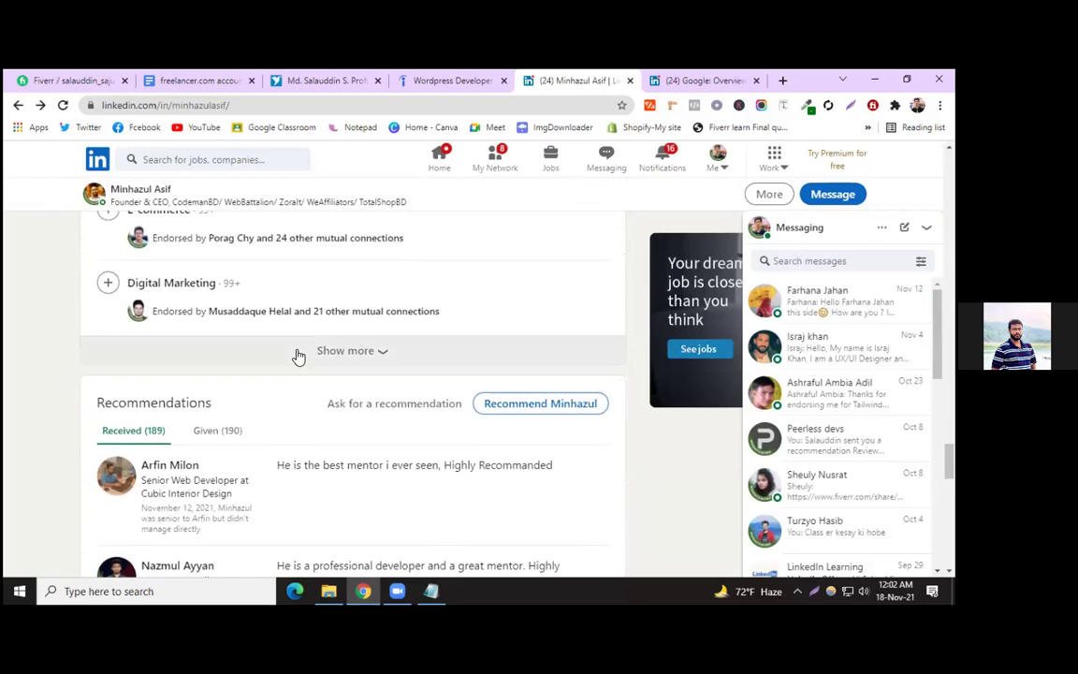
pyautogui.scroll(5, 297, 357)
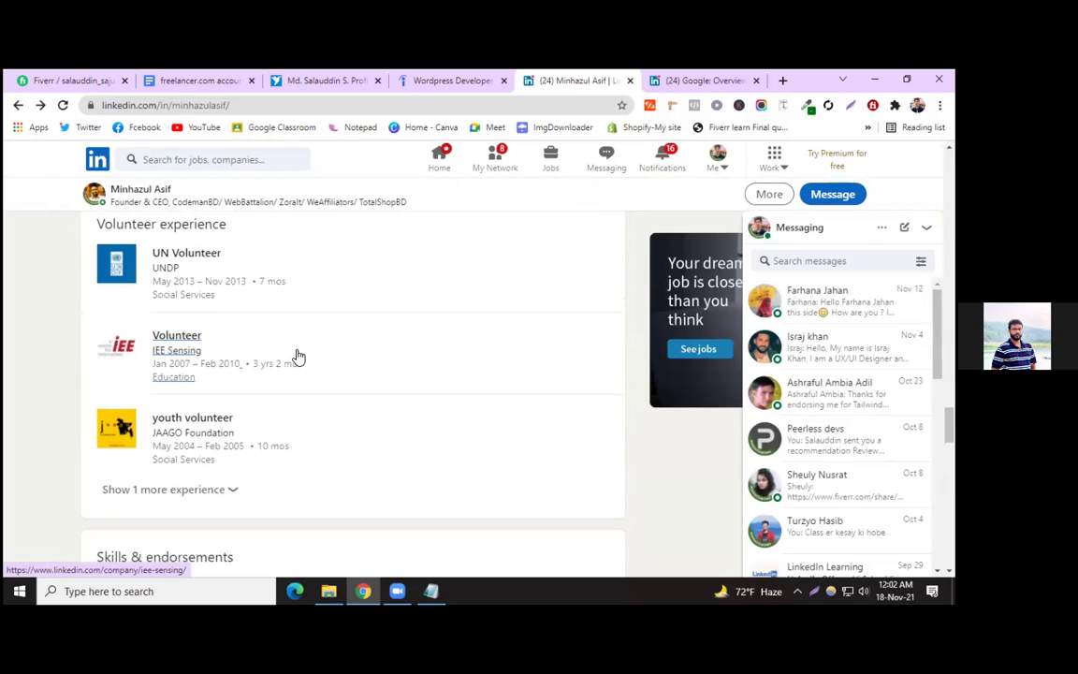
pyautogui.scroll(3, 297, 357)
pyautogui.scroll(-1, 298, 357)
pyautogui.scroll(2, 298, 358)
pyautogui.scroll(1, 297, 358)
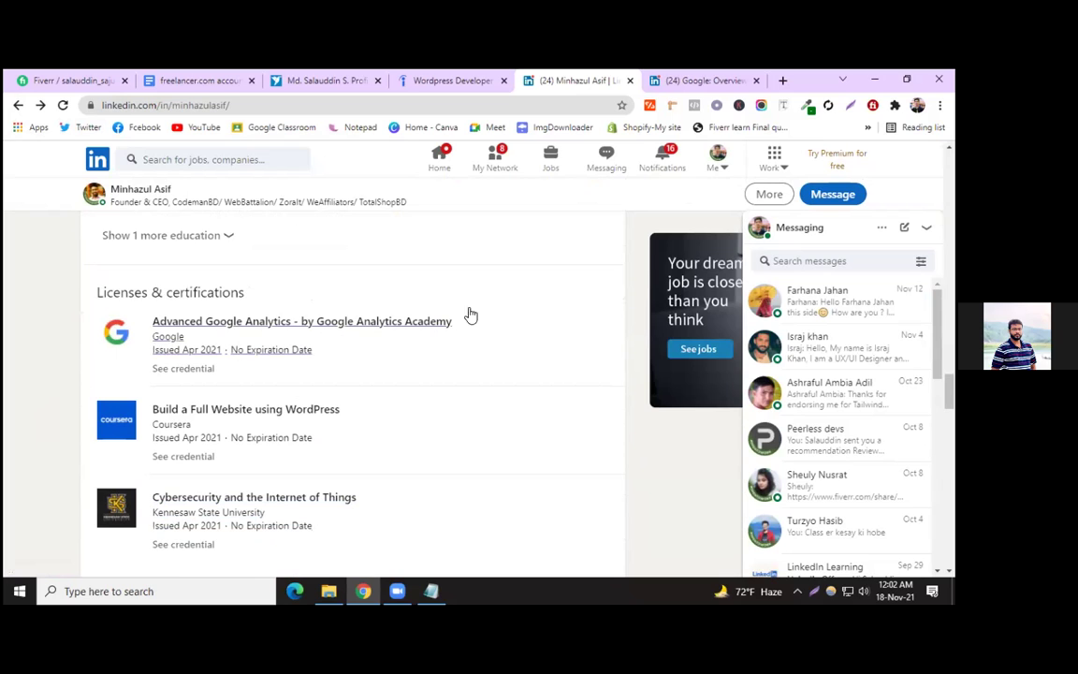
pyautogui.click(394, 323)
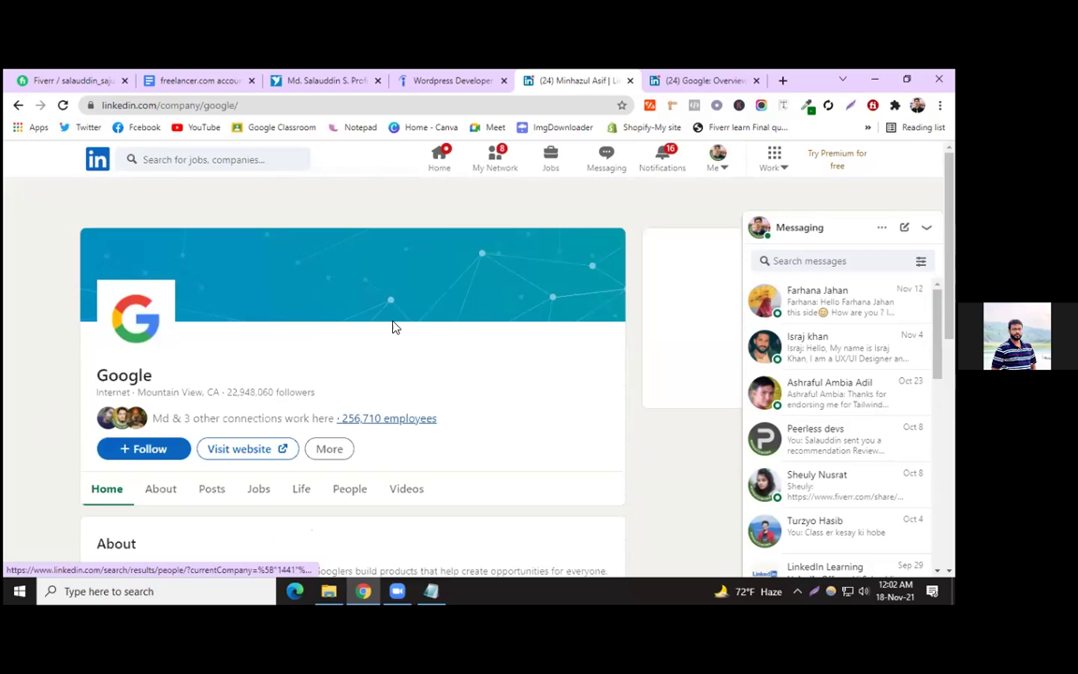
pyautogui.rightClick(394, 326)
pyautogui.click(29, 368)
pyautogui.scroll(-3, 197, 344)
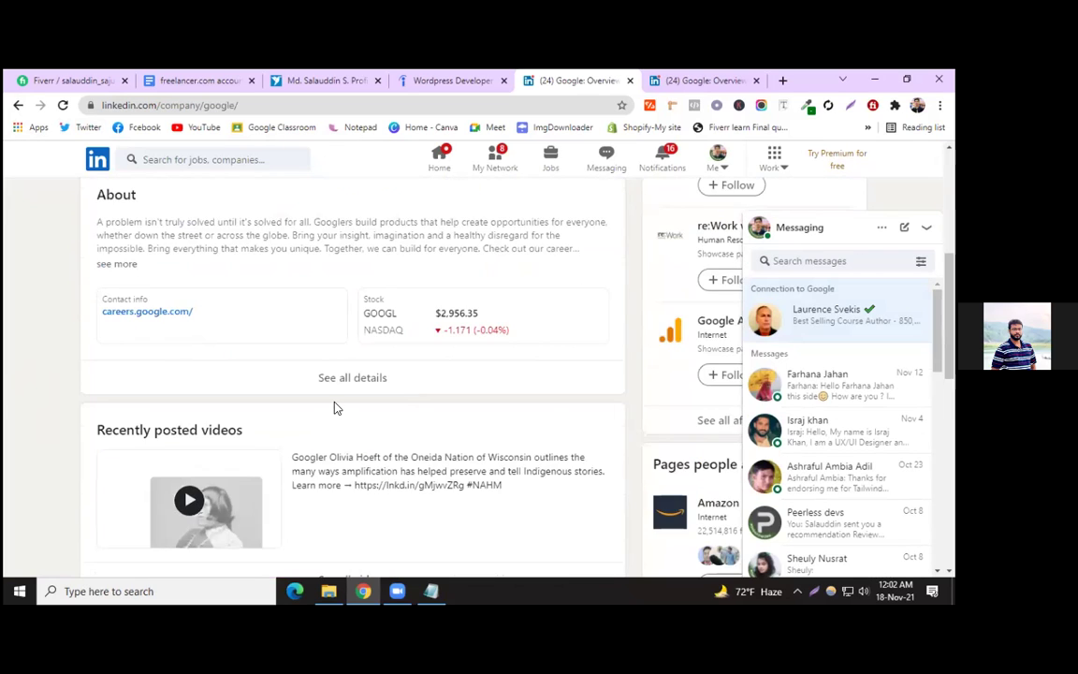
pyautogui.scroll(-10, 335, 408)
pyautogui.scroll(15, 318, 416)
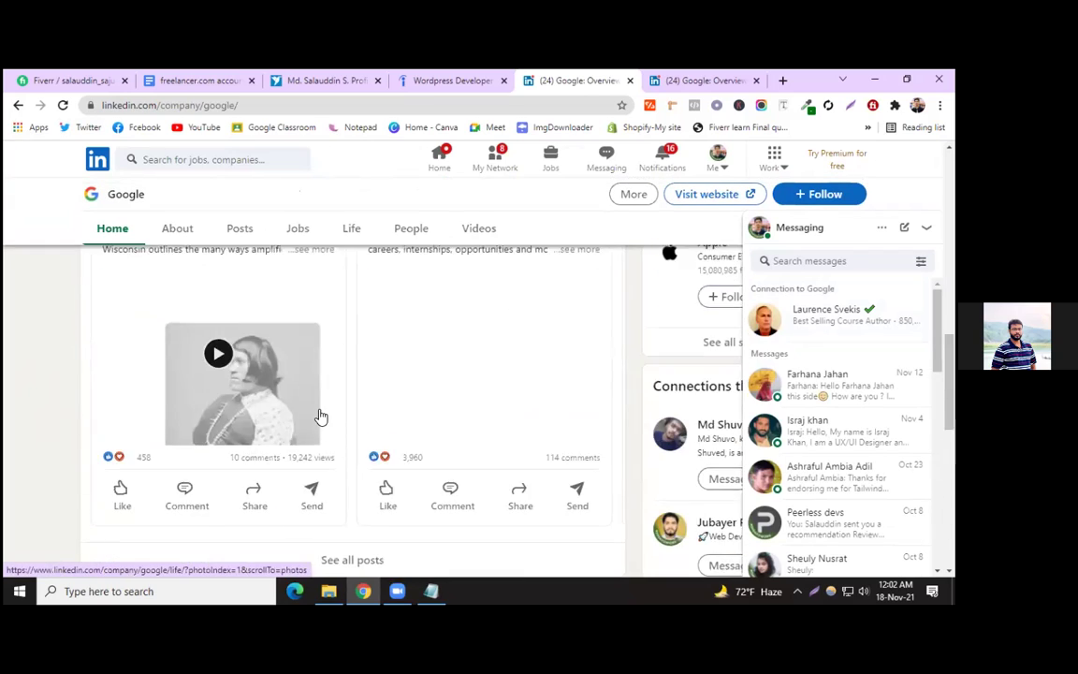
pyautogui.click(18, 107)
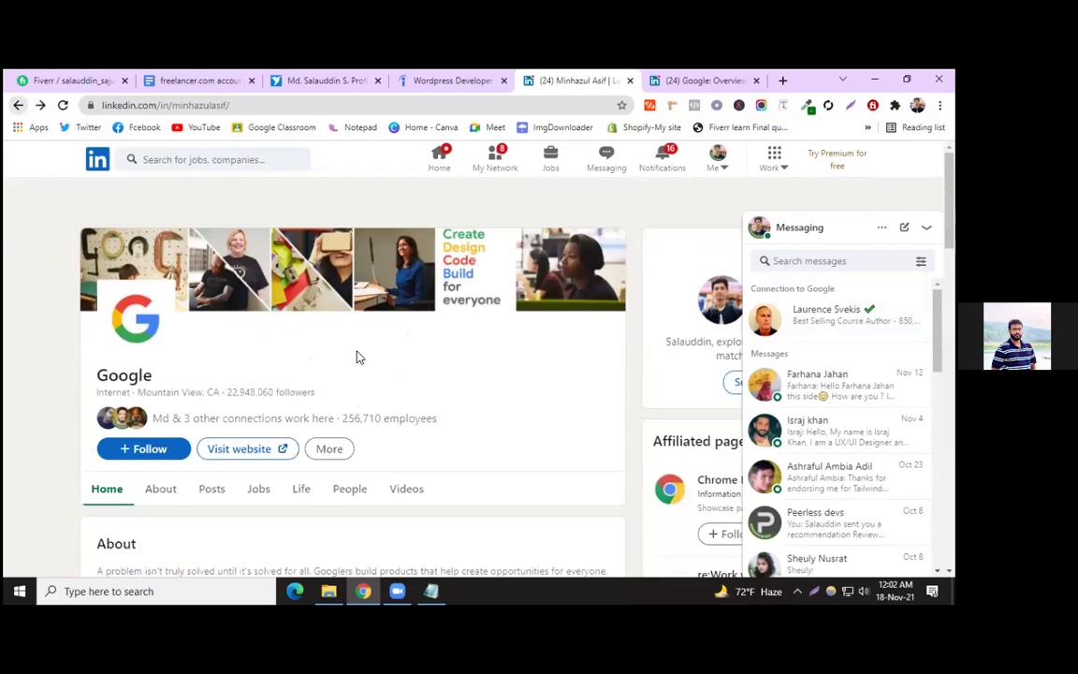
pyautogui.scroll(-4, 342, 404)
pyautogui.scroll(-8, 341, 404)
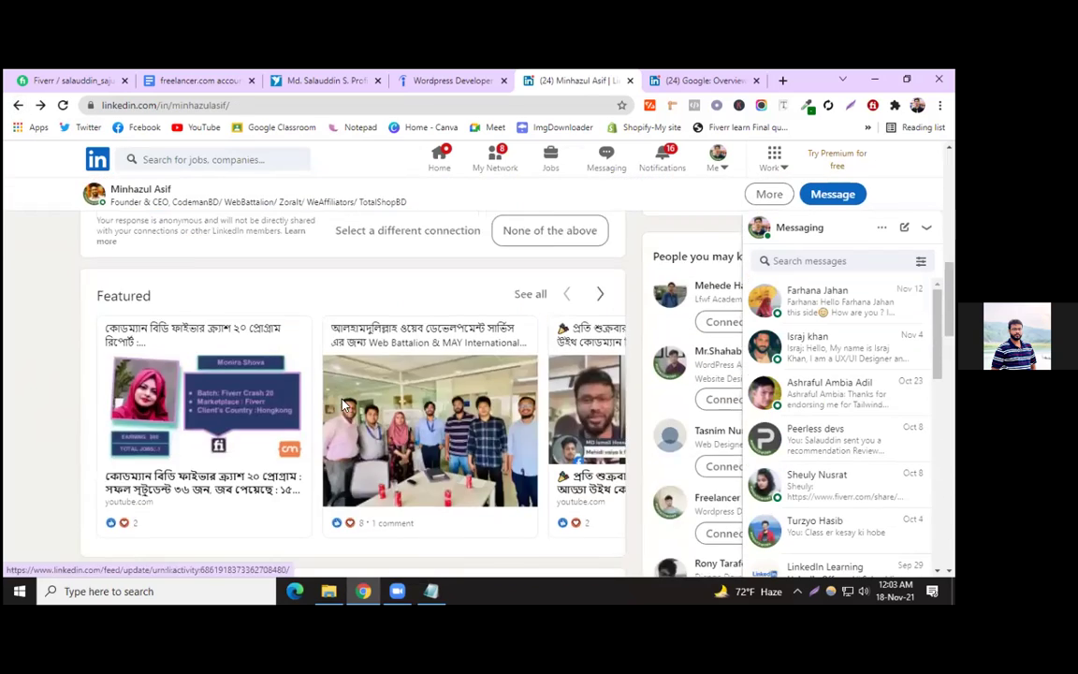
pyautogui.scroll(5, 342, 401)
pyautogui.scroll(-1, 343, 398)
pyautogui.scroll(-7, 343, 398)
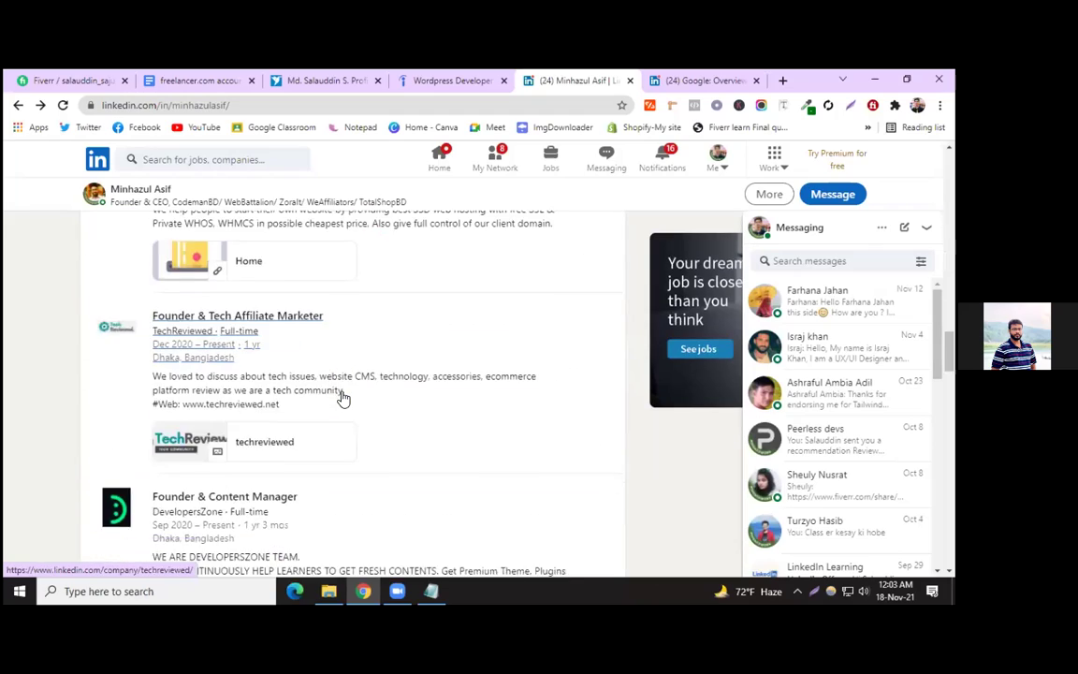
pyautogui.scroll(3, 342, 396)
pyautogui.scroll(-6, 342, 396)
pyautogui.scroll(10, 244, 299)
pyautogui.scroll(5, 248, 305)
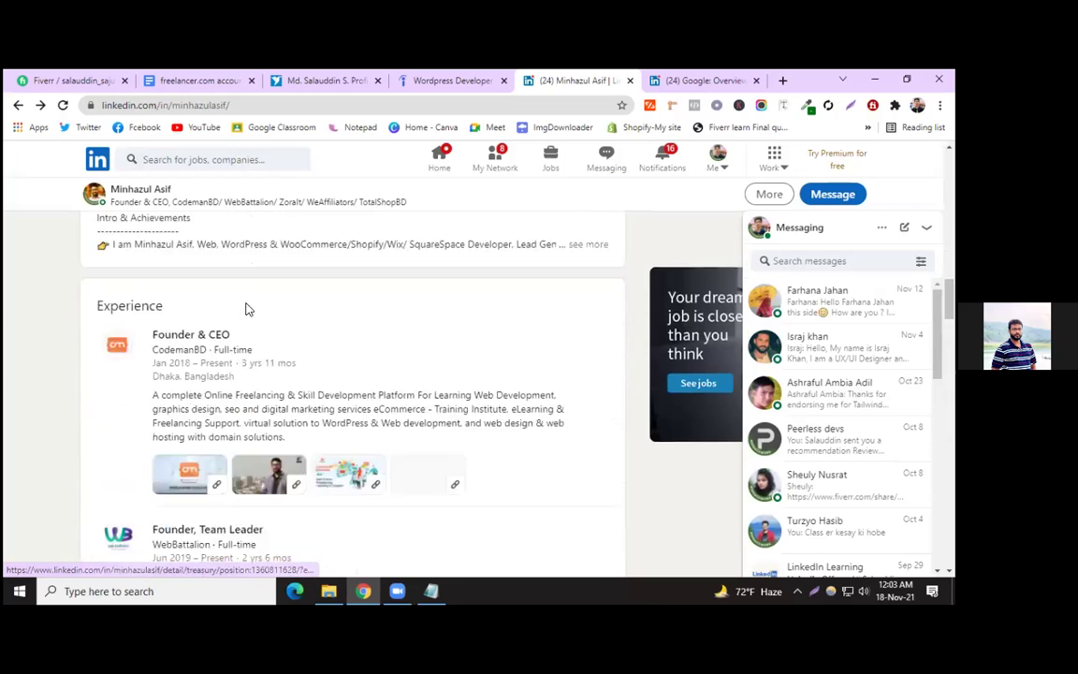
# Back on the Freelancer profile, name the new certificate 'Google Adsense'.
pyautogui.click(779, 82)
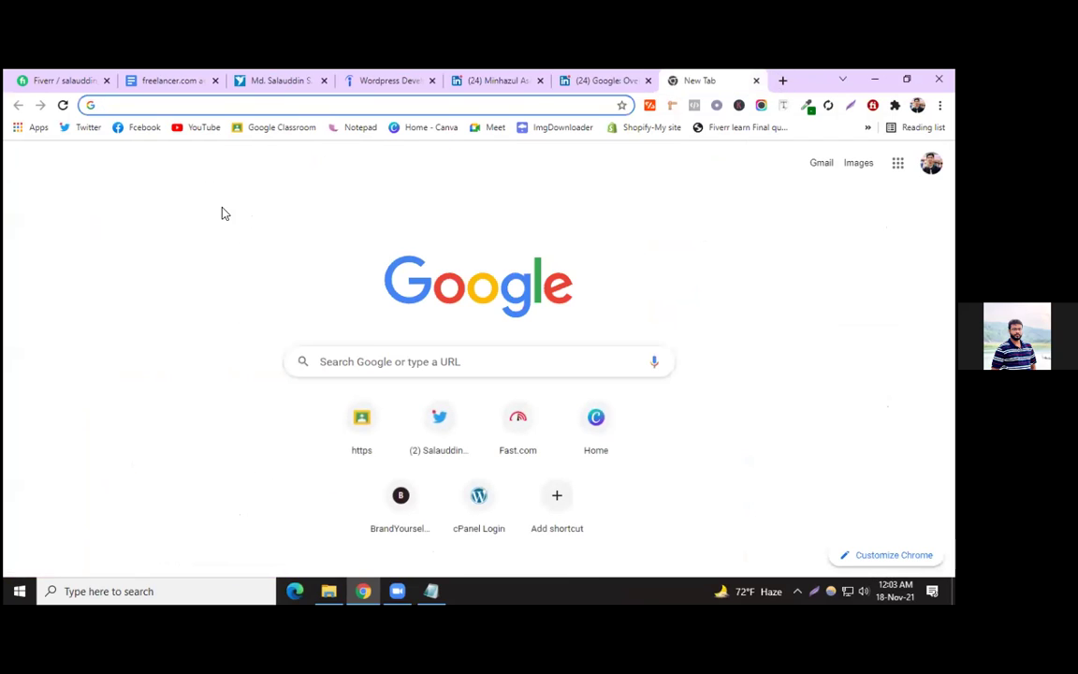
pyautogui.click(218, 105)
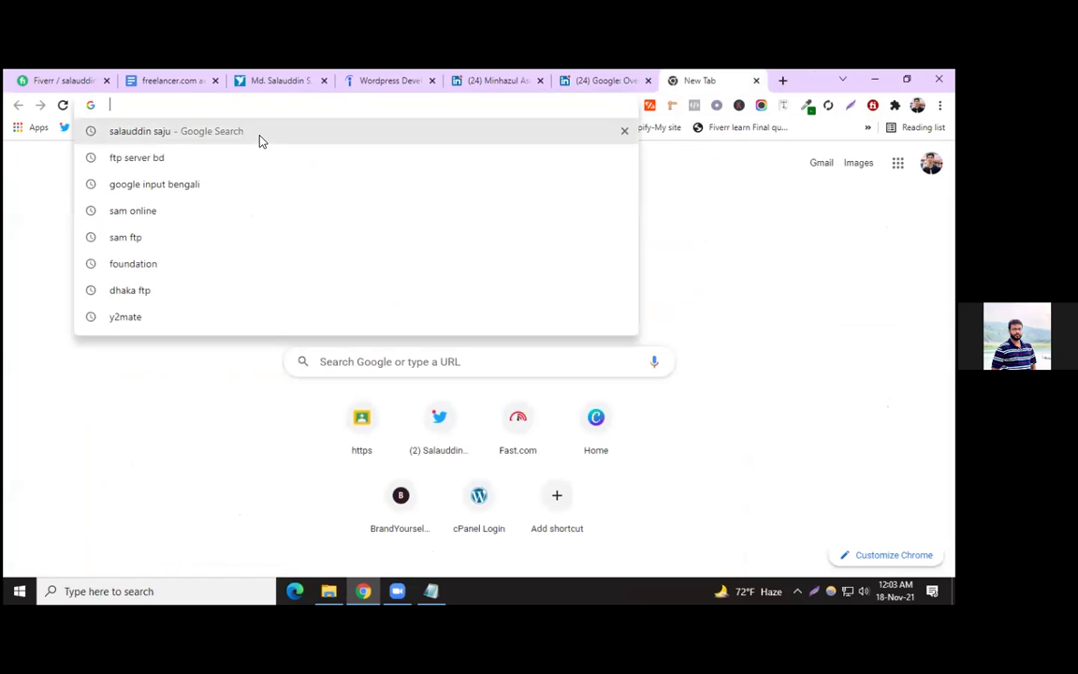
pyautogui.click(288, 82)
pyautogui.click(153, 389)
pyautogui.write('Googl')
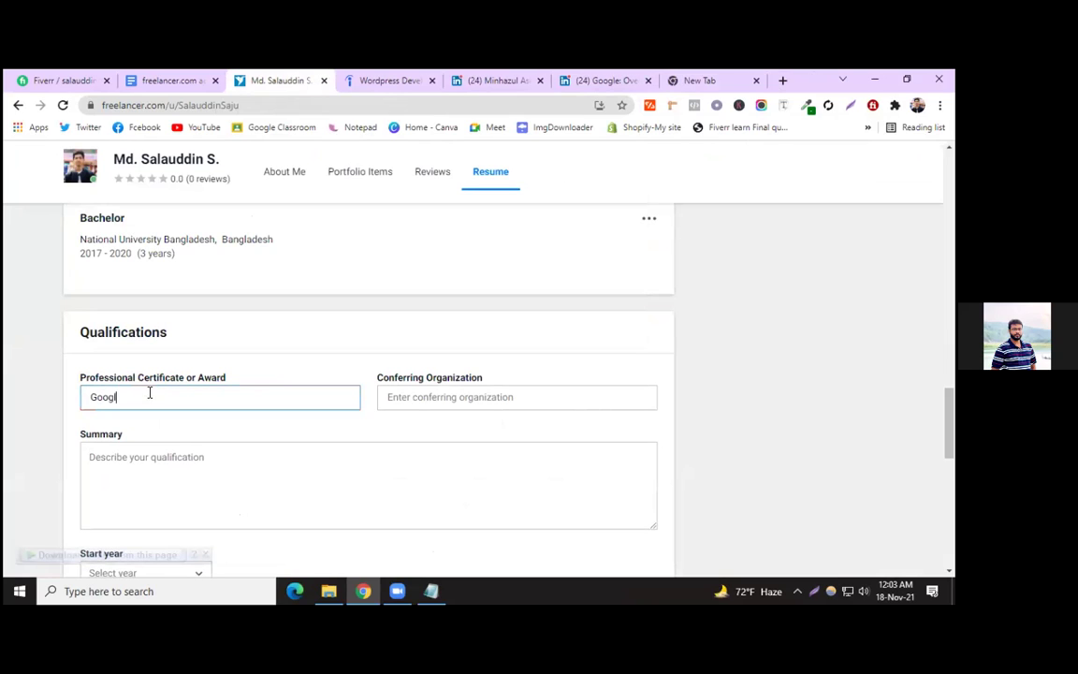
pyautogui.write('e Adsense')
# Enter 'Google' as the organization and 'I learnt there about google adsense' as the summary.
pyautogui.click(440, 396)
pyautogui.write('F')
pyautogui.press('BackSpace')
pyautogui.write('Goo')
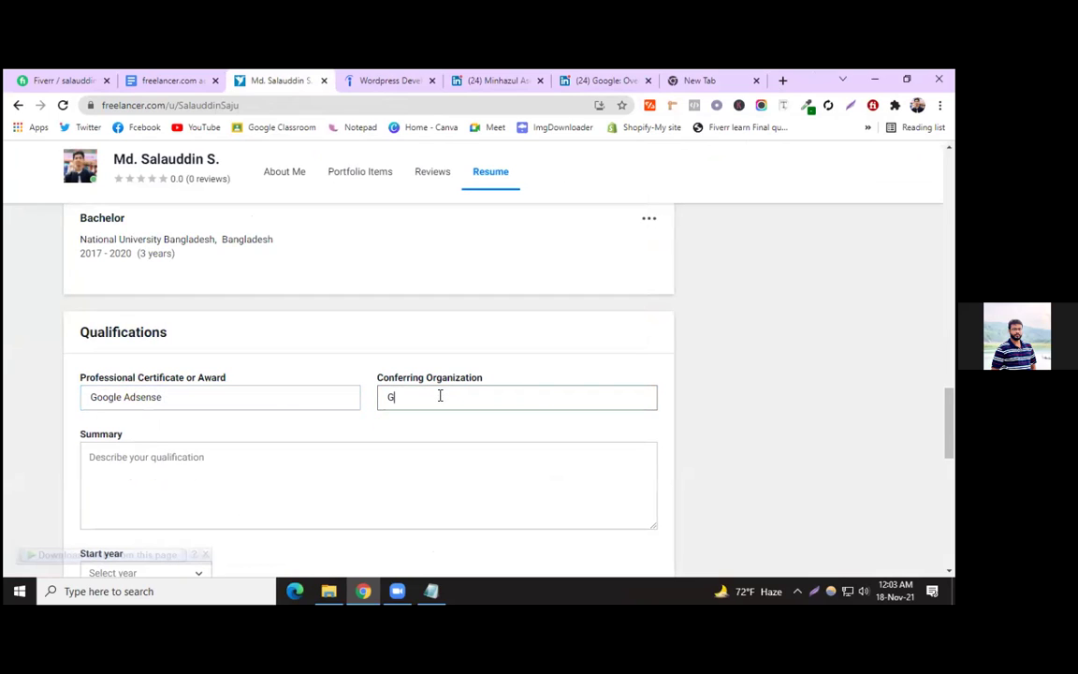
pyautogui.click(330, 484)
pyautogui.click(325, 483)
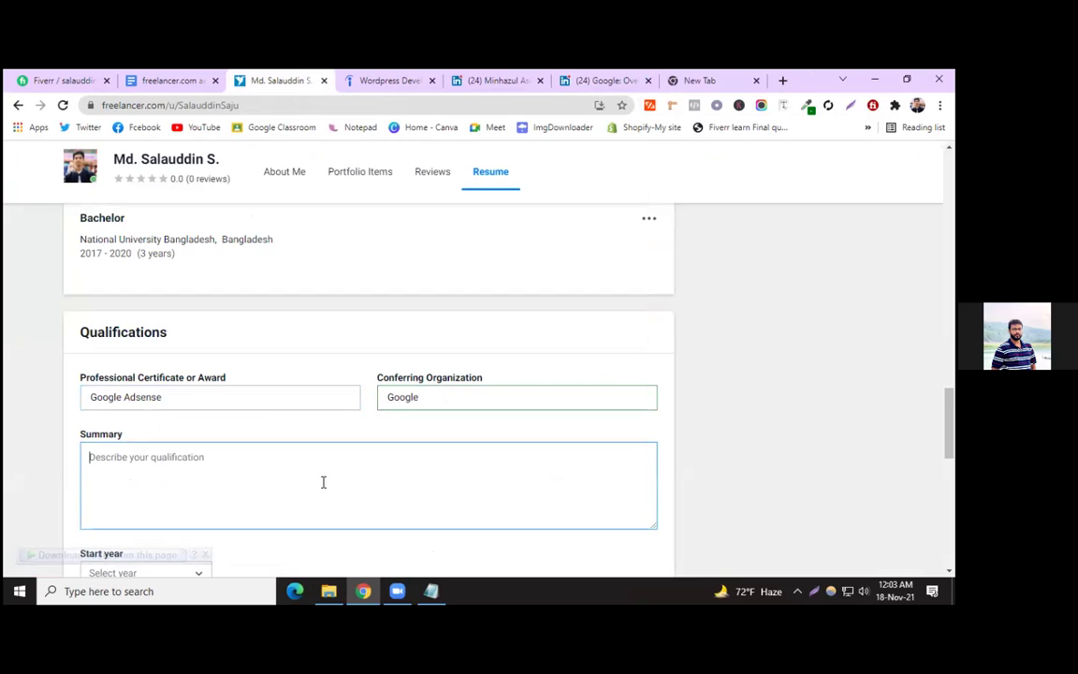
pyautogui.write('I')
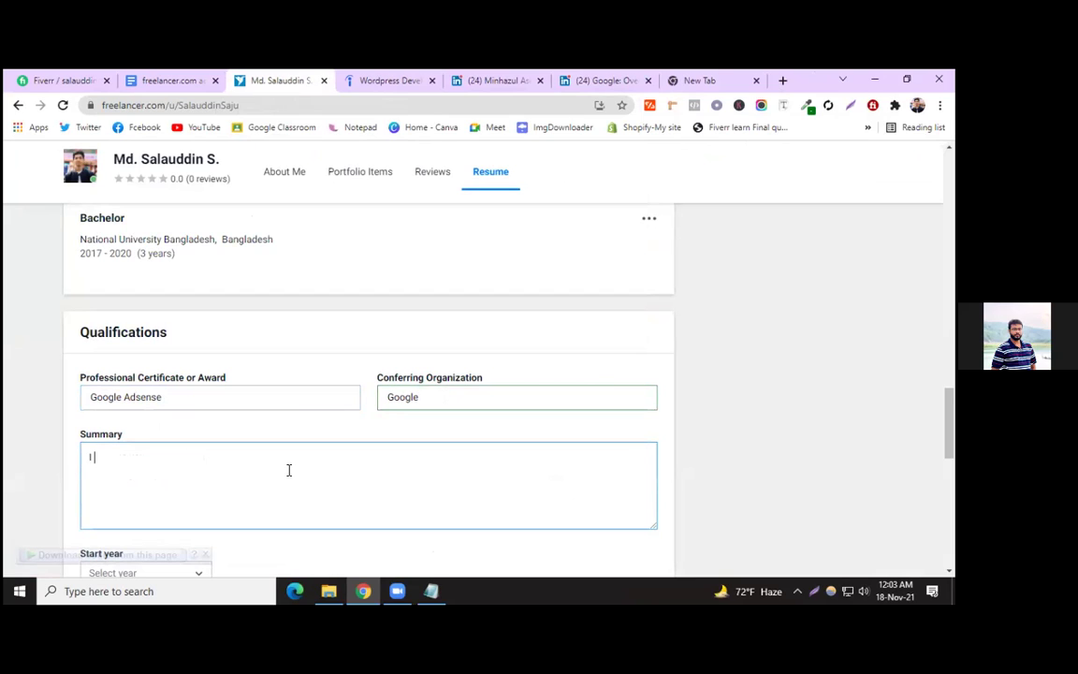
pyautogui.write(' learnt there about google adsense')
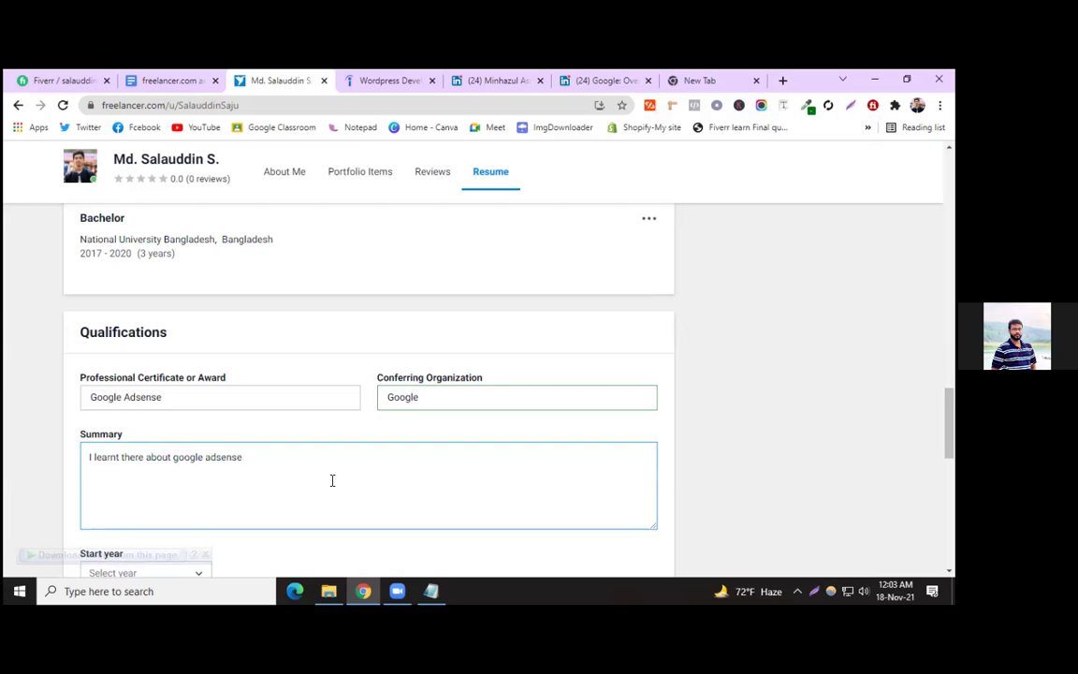
# Set the start year to 2020 and save the Google Adsense qualification.
pyautogui.scroll(-4, 332, 481)
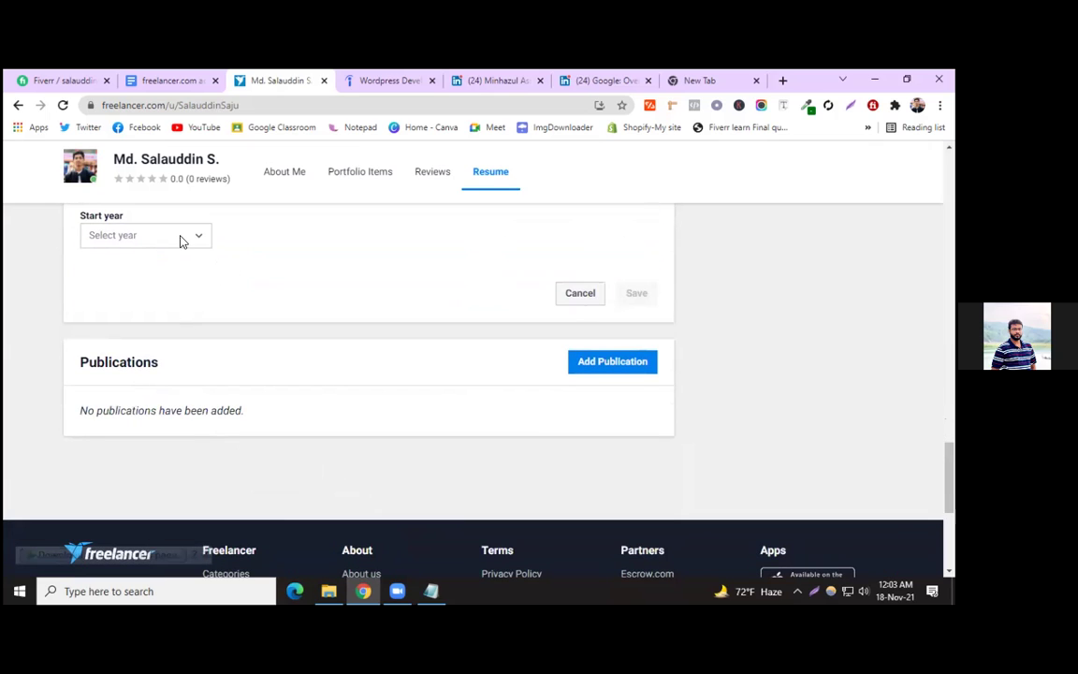
pyautogui.click(181, 241)
pyautogui.click(123, 279)
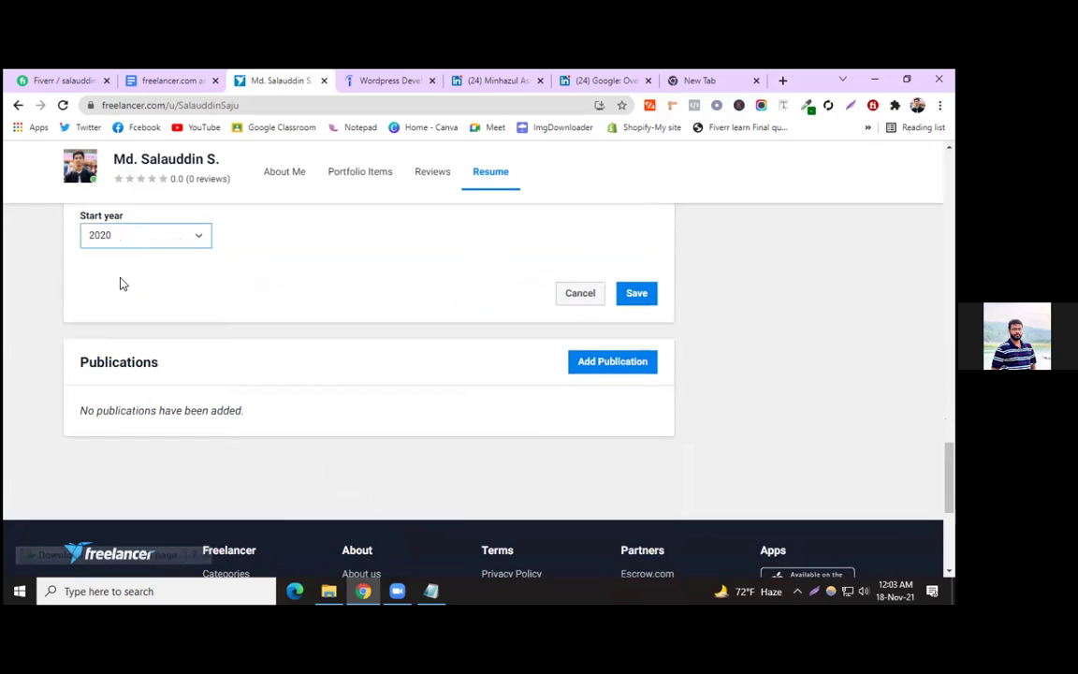
pyautogui.click(638, 295)
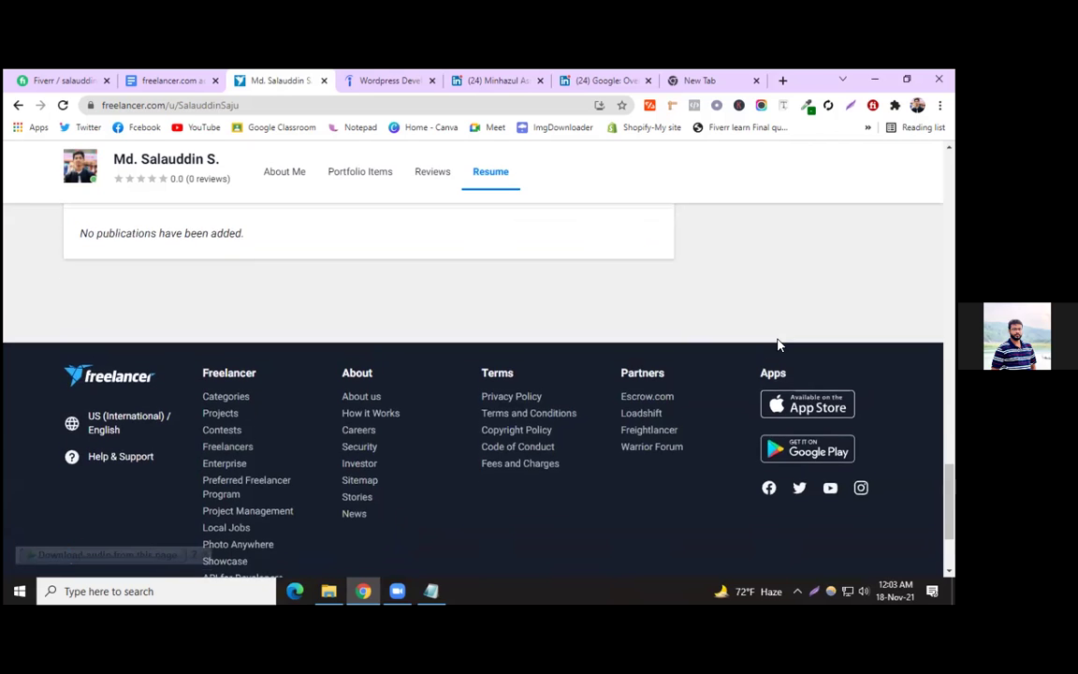
pyautogui.scroll(1, 758, 337)
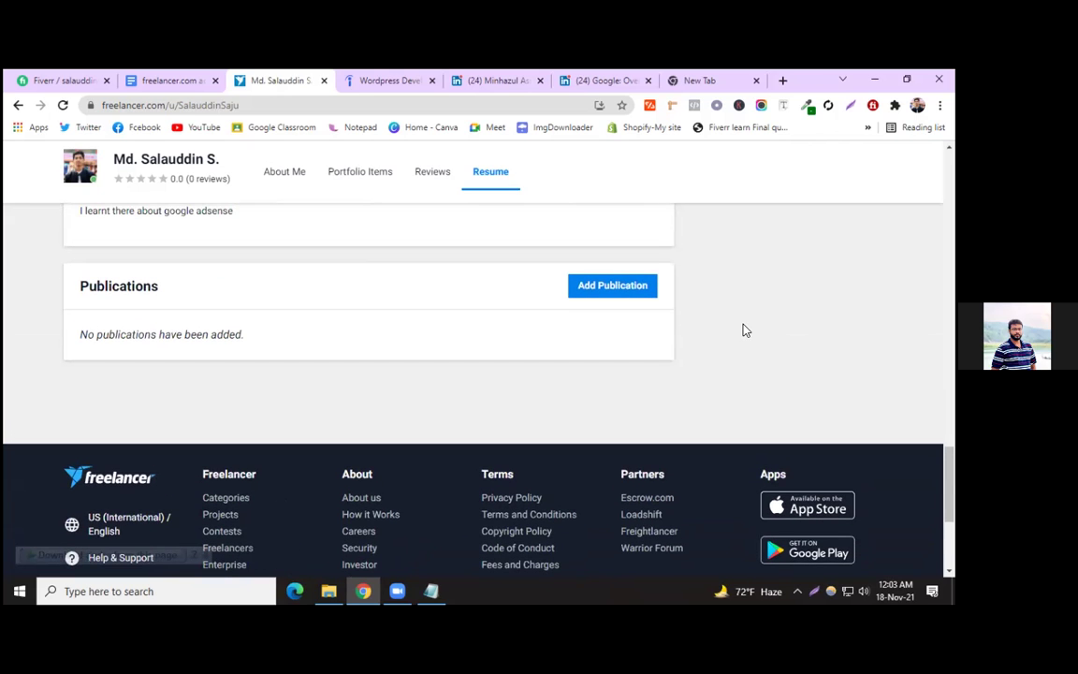
# Glance at the LinkedIn profile for reference, then return to the Freelancer profile.
pyautogui.click(487, 83)
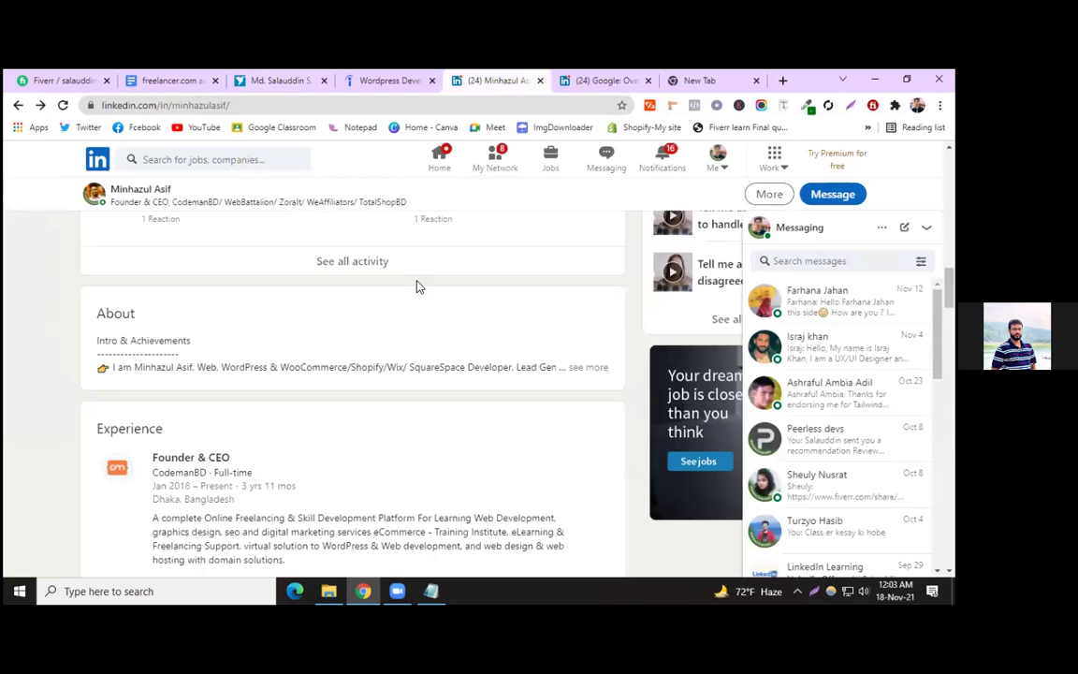
pyautogui.scroll(5, 418, 286)
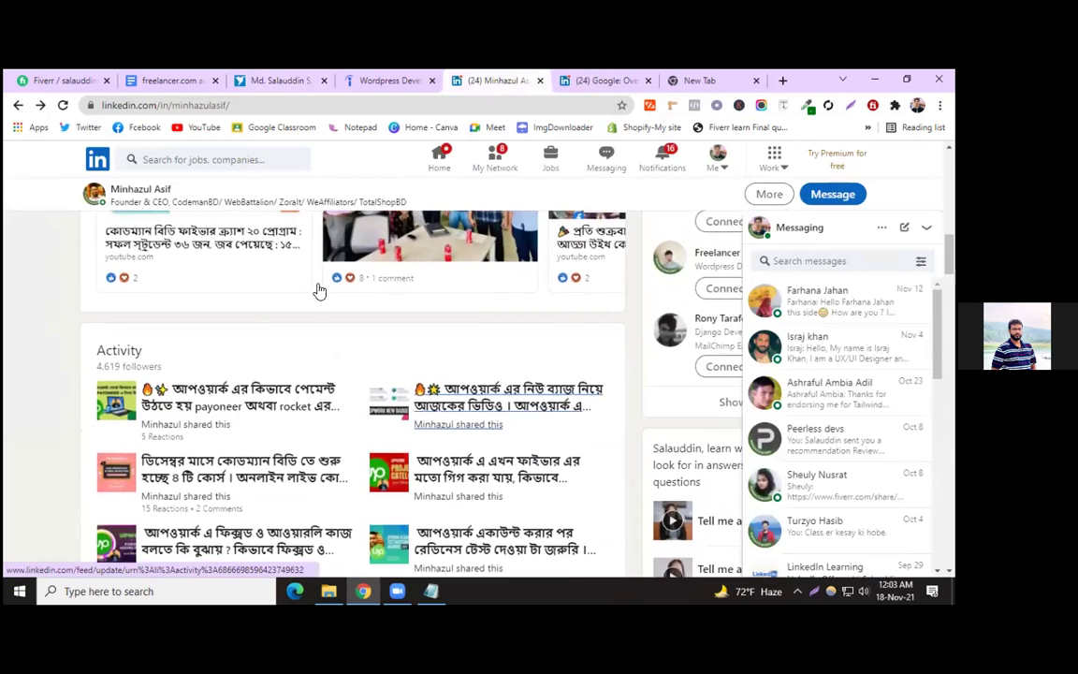
pyautogui.scroll(-2, 309, 281)
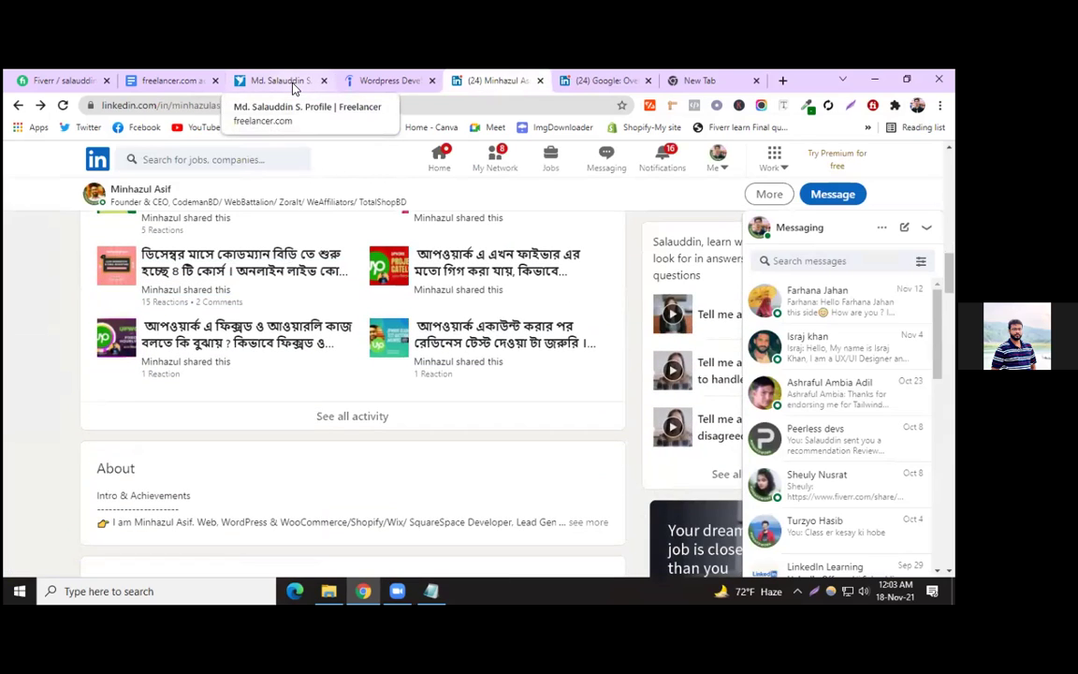
pyautogui.click(280, 82)
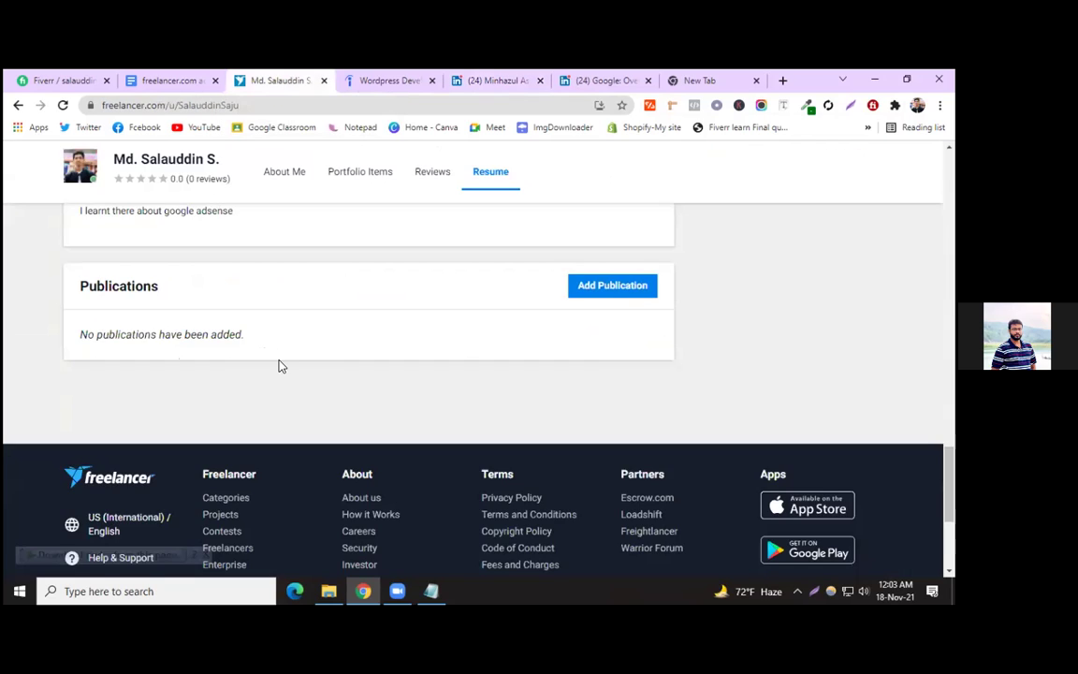
pyautogui.scroll(2, 277, 366)
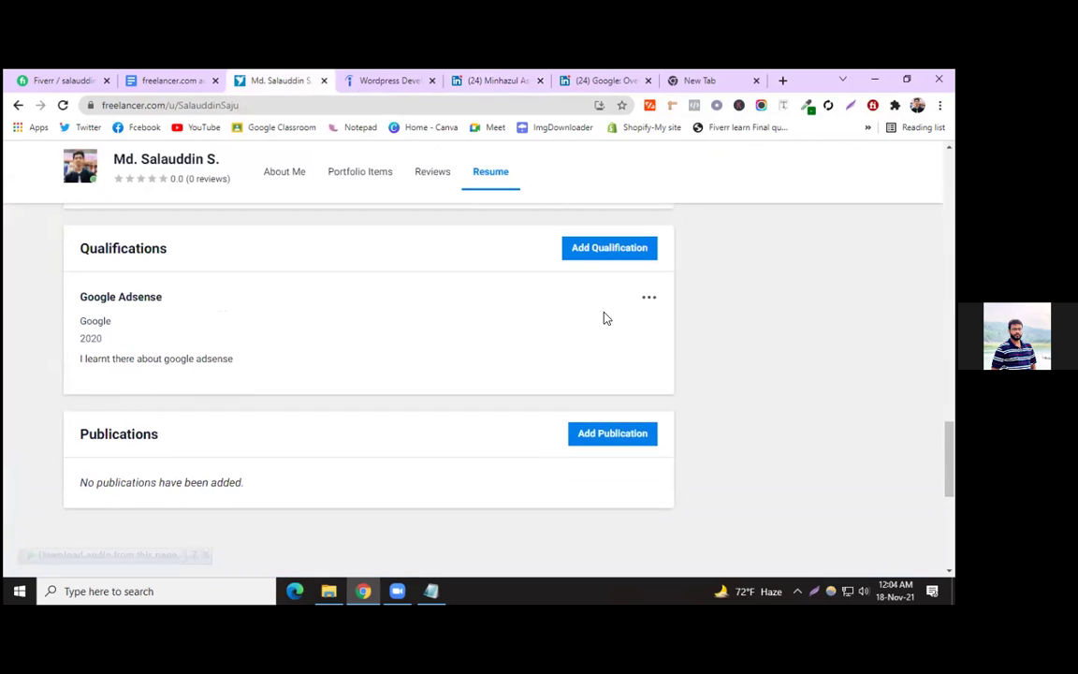
# Add a 'Web design' qualification from Udemy summarised as 'web design with HTML, Css & Bootstrap'.
pyautogui.click(584, 251)
pyautogui.click(282, 310)
pyautogui.write('Web design')
pyautogui.click(490, 309)
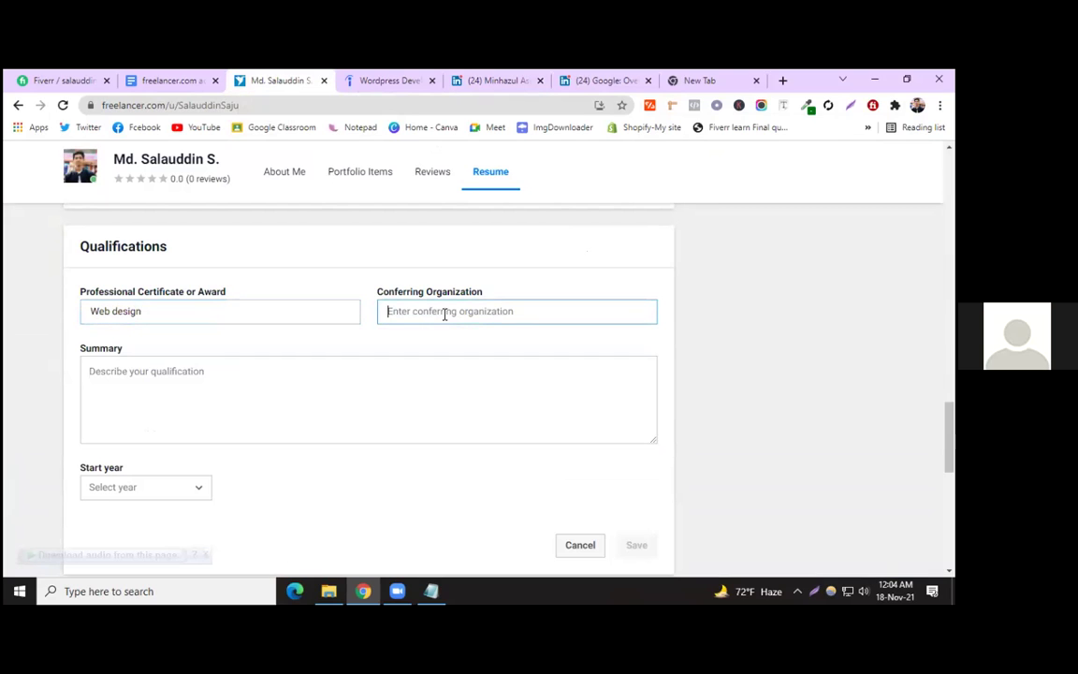
pyautogui.write('Udemy')
pyautogui.click(439, 389)
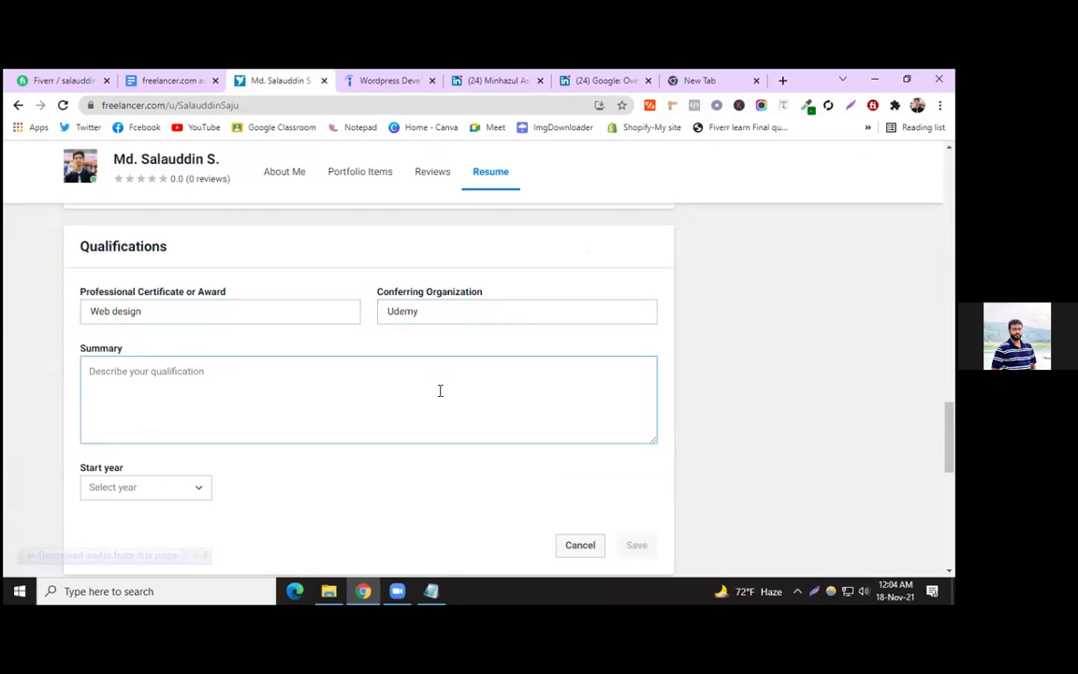
pyautogui.write('web d')
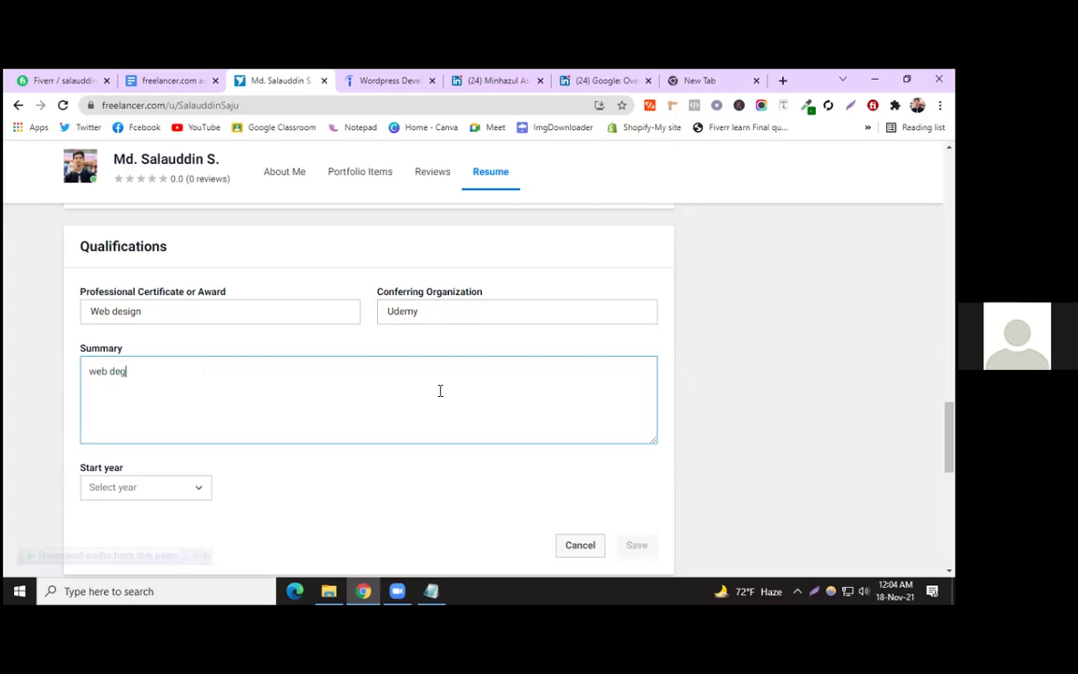
pyautogui.write('esign with HTML, Css & Bootstrat')
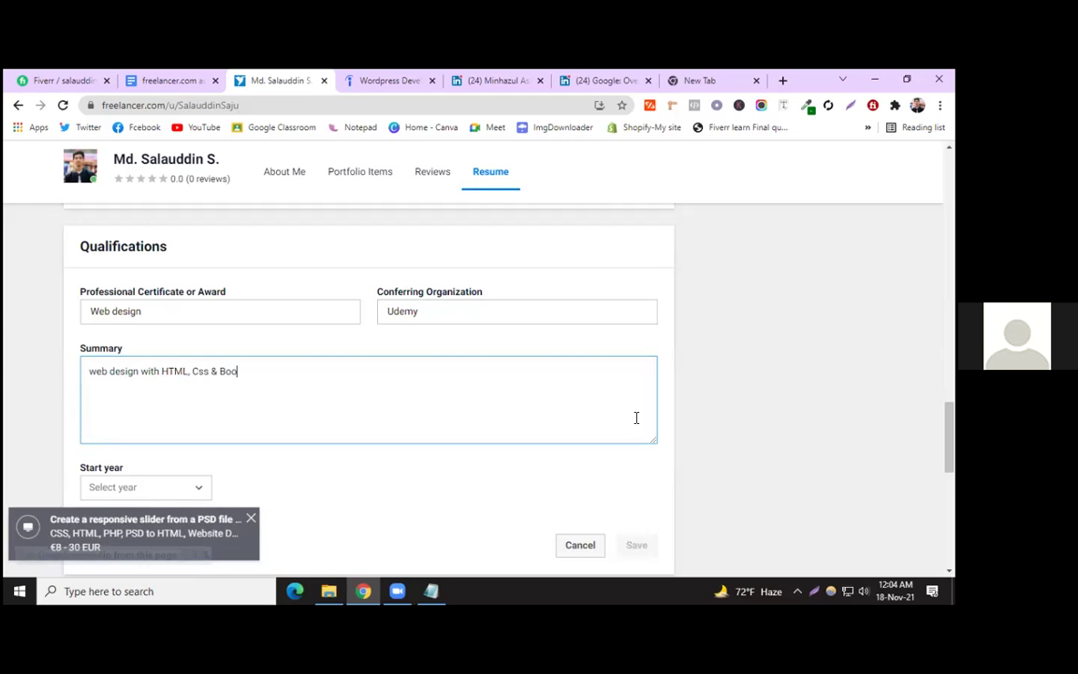
pyautogui.press('BackSpace')
pyautogui.press('BackSpace')
pyautogui.write('p')
# Set the Web design qualification's start year to 2020 and save it.
pyautogui.scroll(-1, 340, 466)
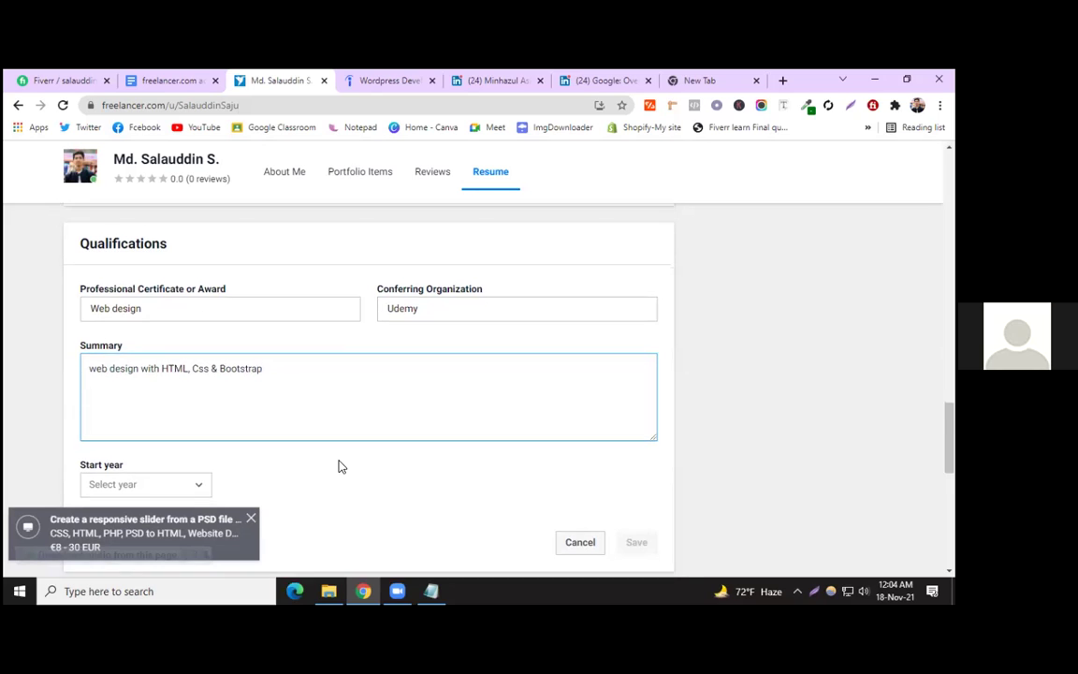
pyautogui.scroll(-1, 341, 466)
pyautogui.click(148, 375)
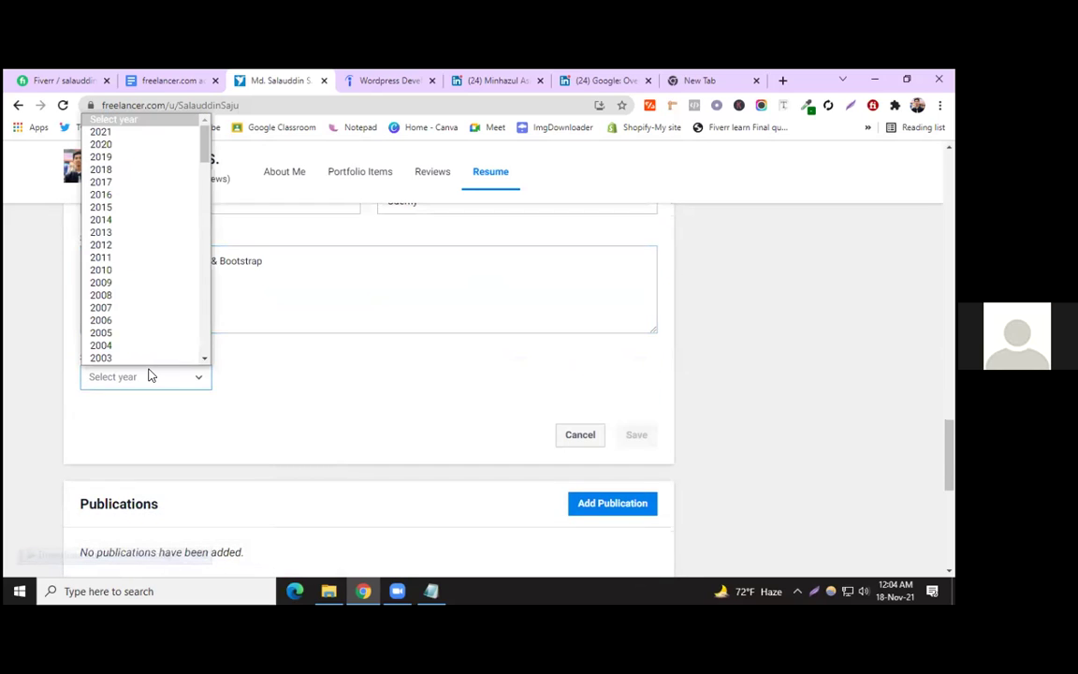
pyautogui.click(124, 144)
pyautogui.click(644, 437)
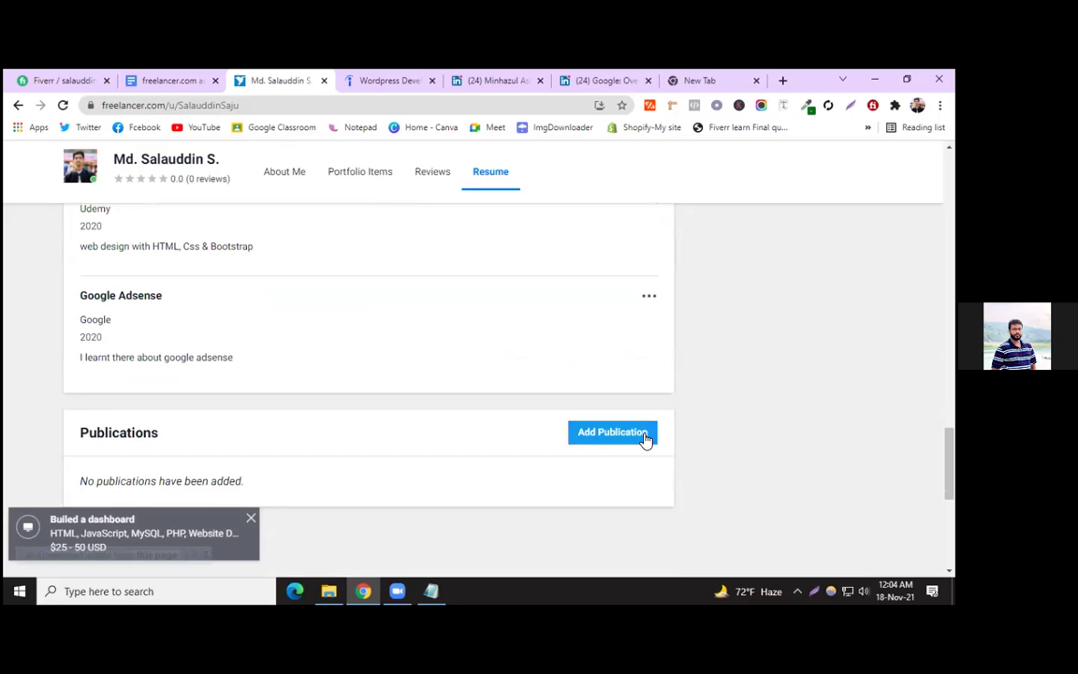
pyautogui.scroll(-3, 644, 438)
pyautogui.scroll(6, 644, 438)
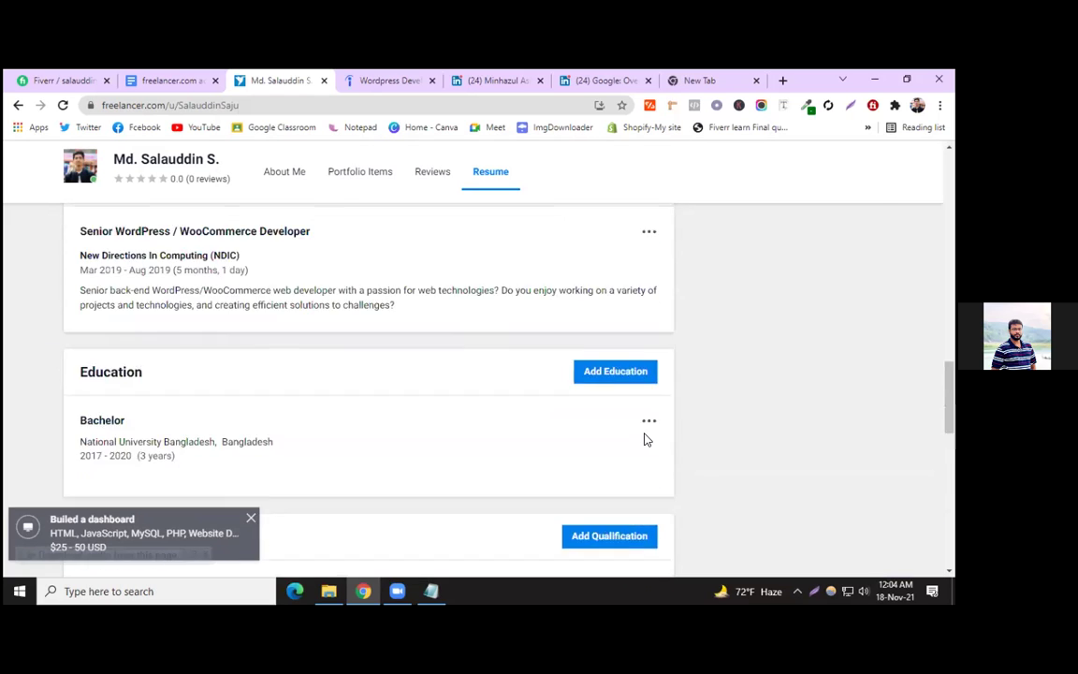
# Open the Payment Verified 'Verify' link in a new tab and switch to it.
pyautogui.scroll(12, 745, 357)
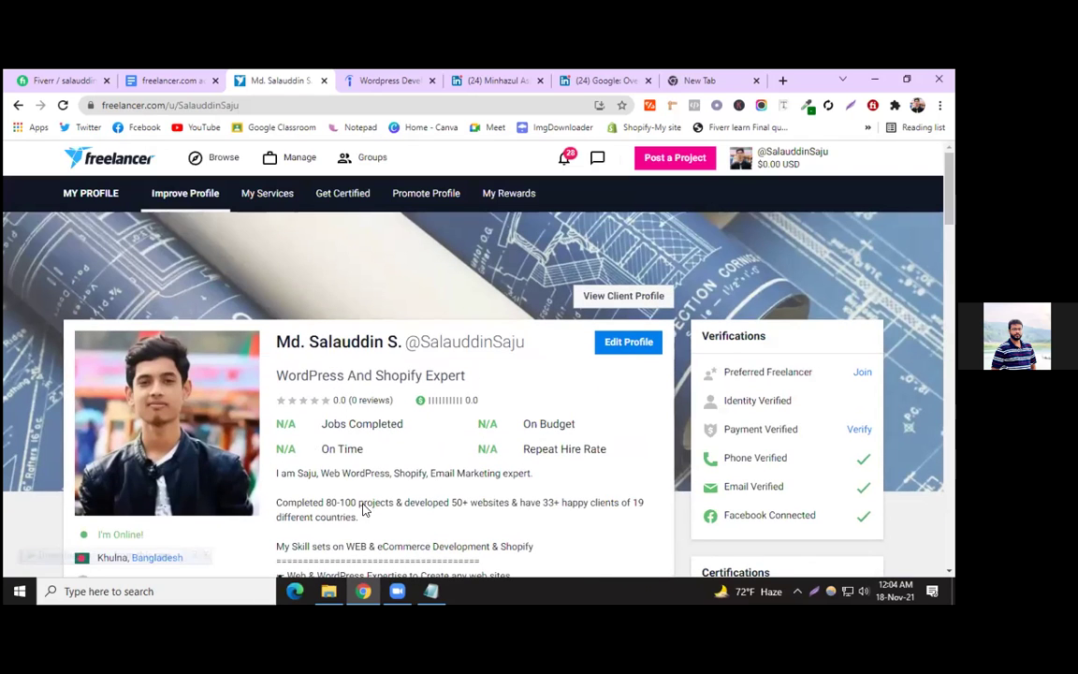
pyautogui.scroll(-2, 263, 397)
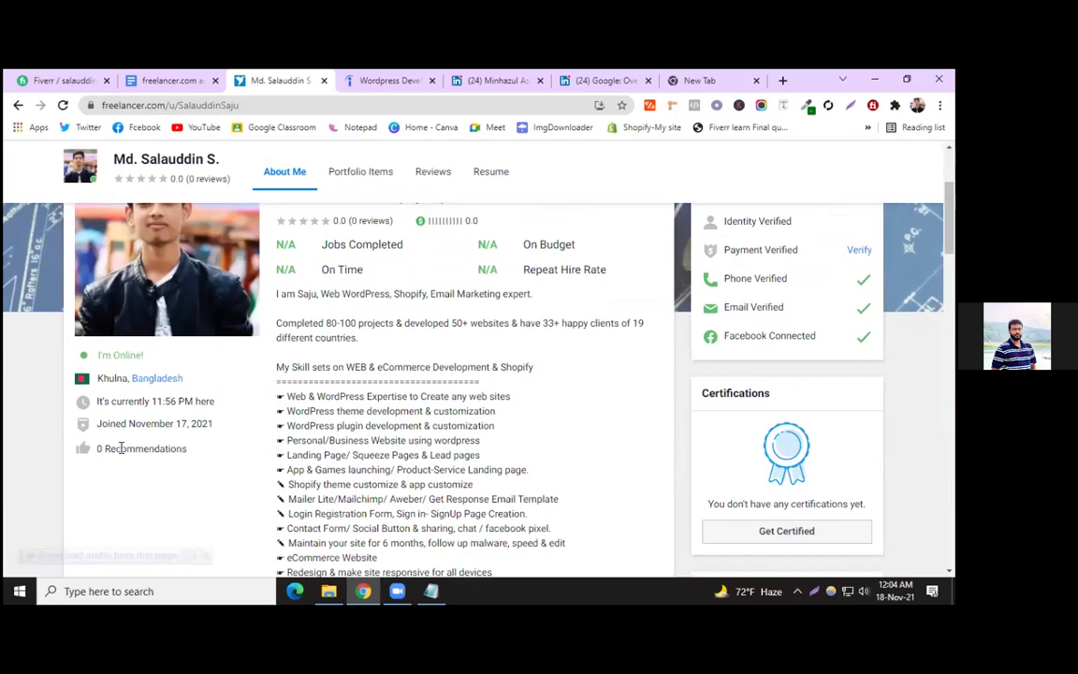
pyautogui.scroll(1, 789, 442)
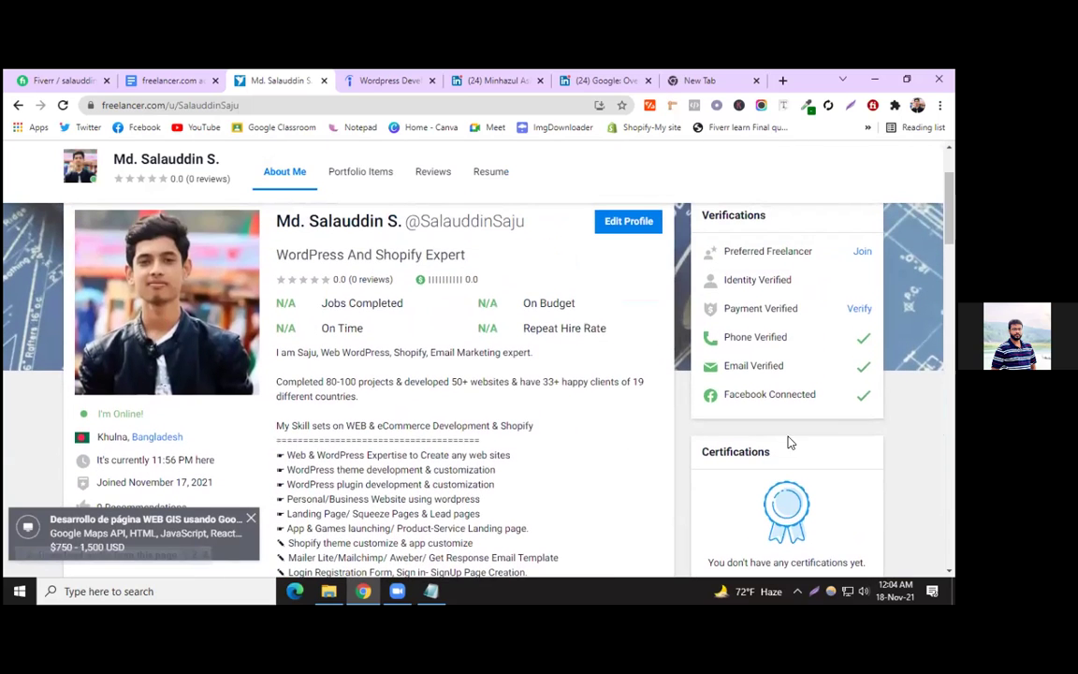
pyautogui.doubleClick(731, 451)
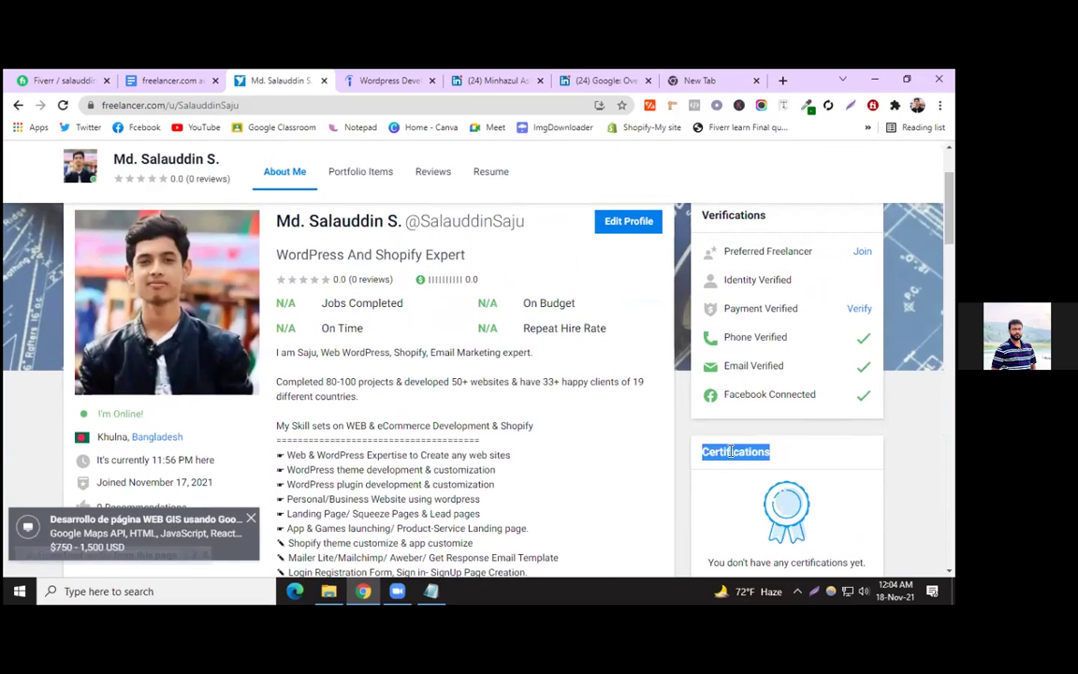
pyautogui.click(832, 447)
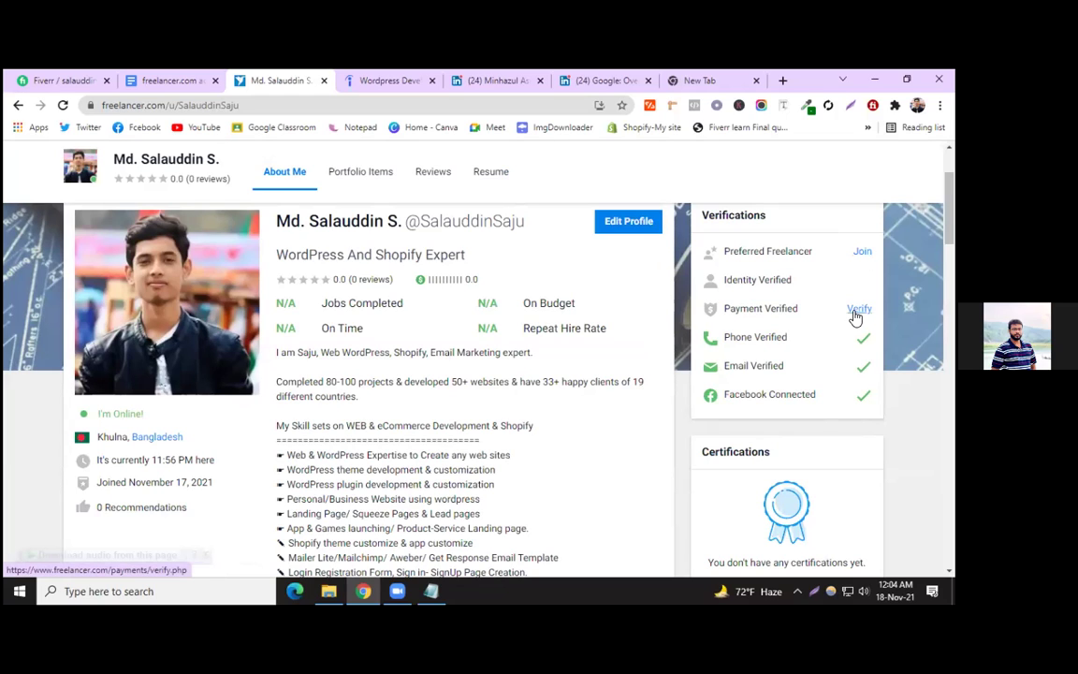
pyautogui.rightClick(855, 317)
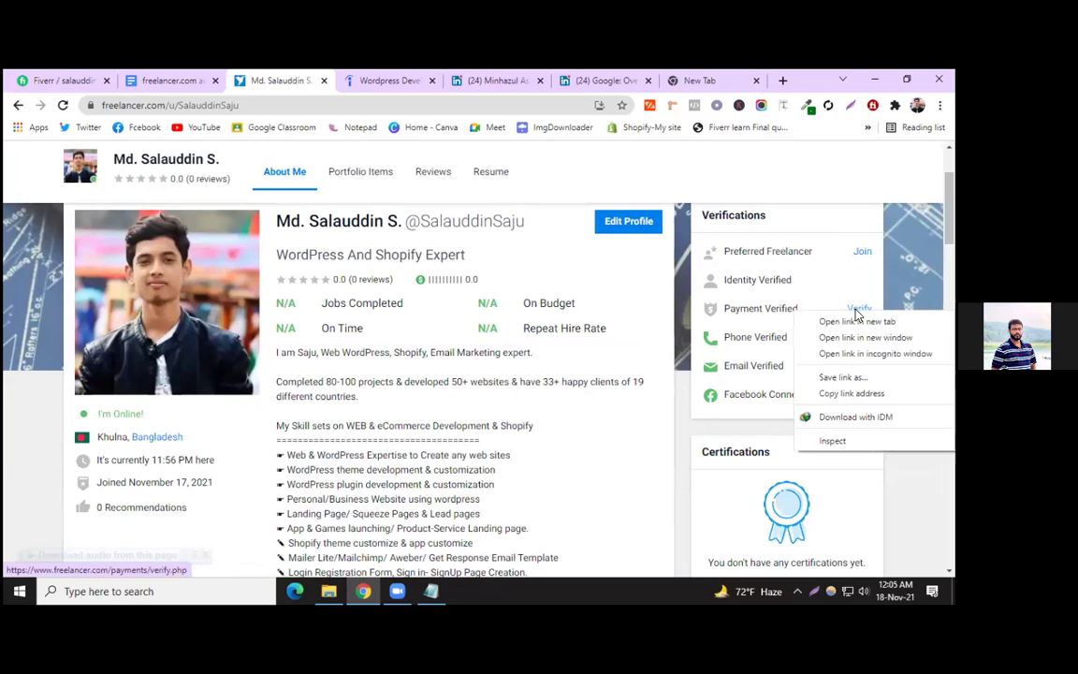
pyautogui.click(852, 320)
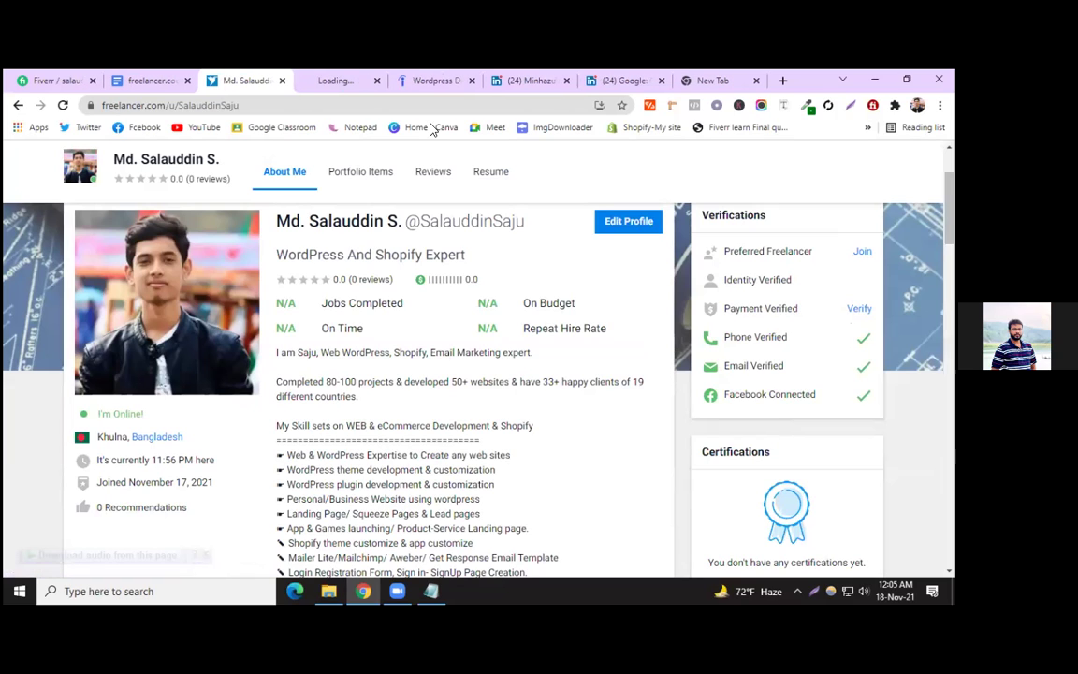
pyautogui.click(340, 78)
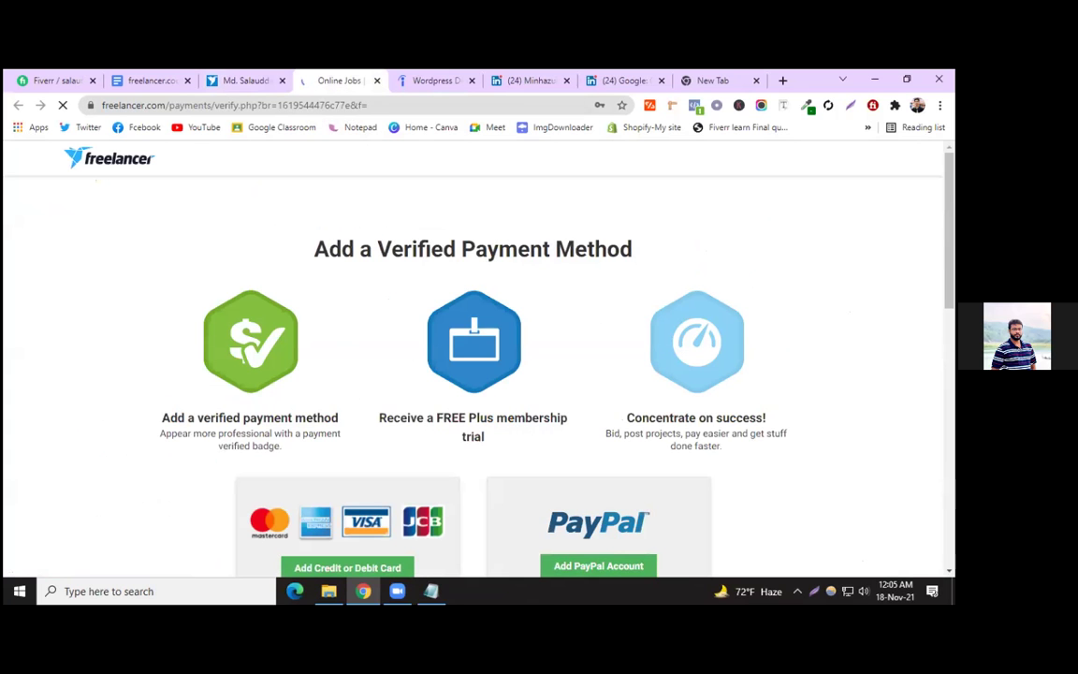
# Review the card and PayPal payment options, dismiss the notification, and return to the profile.
pyautogui.scroll(-3, 473, 355)
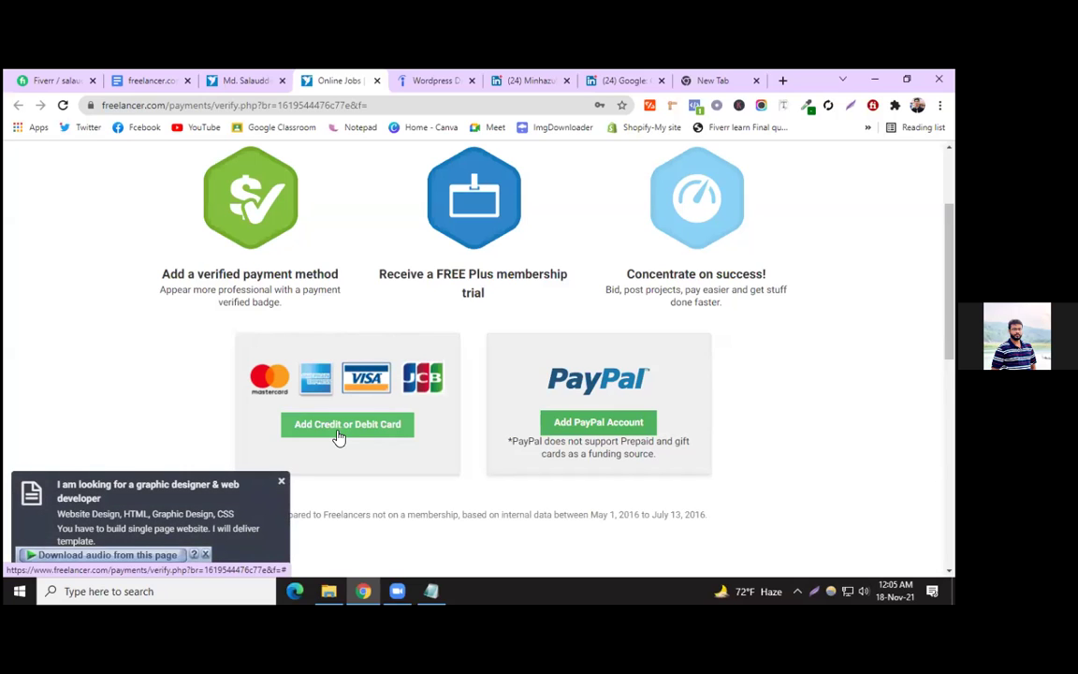
pyautogui.click(282, 485)
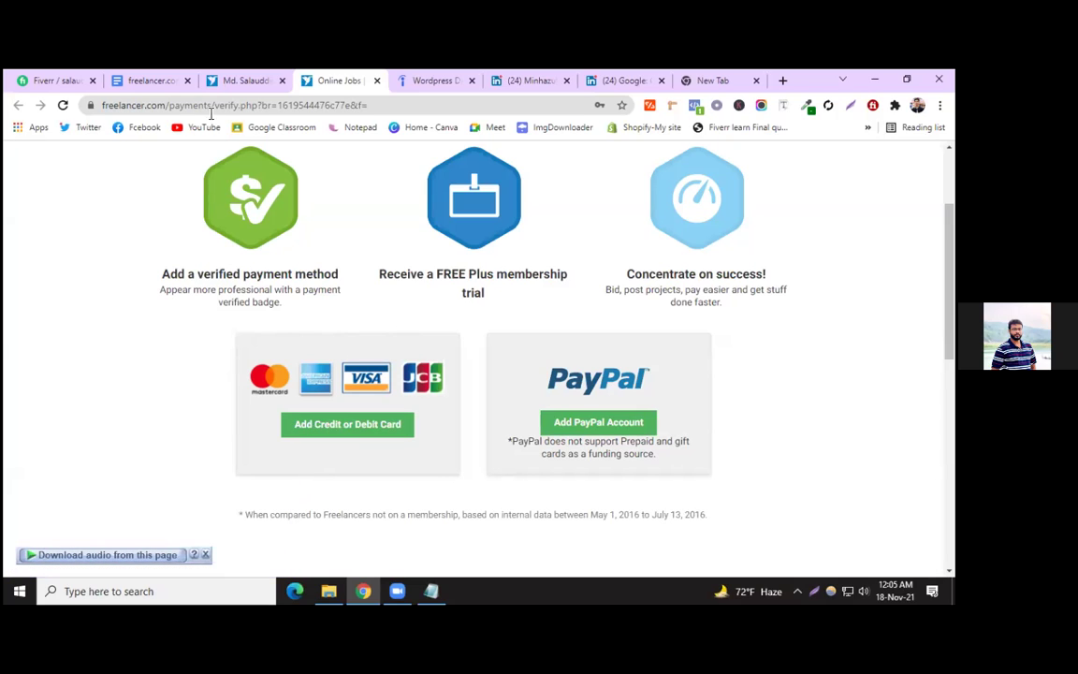
pyautogui.click(231, 82)
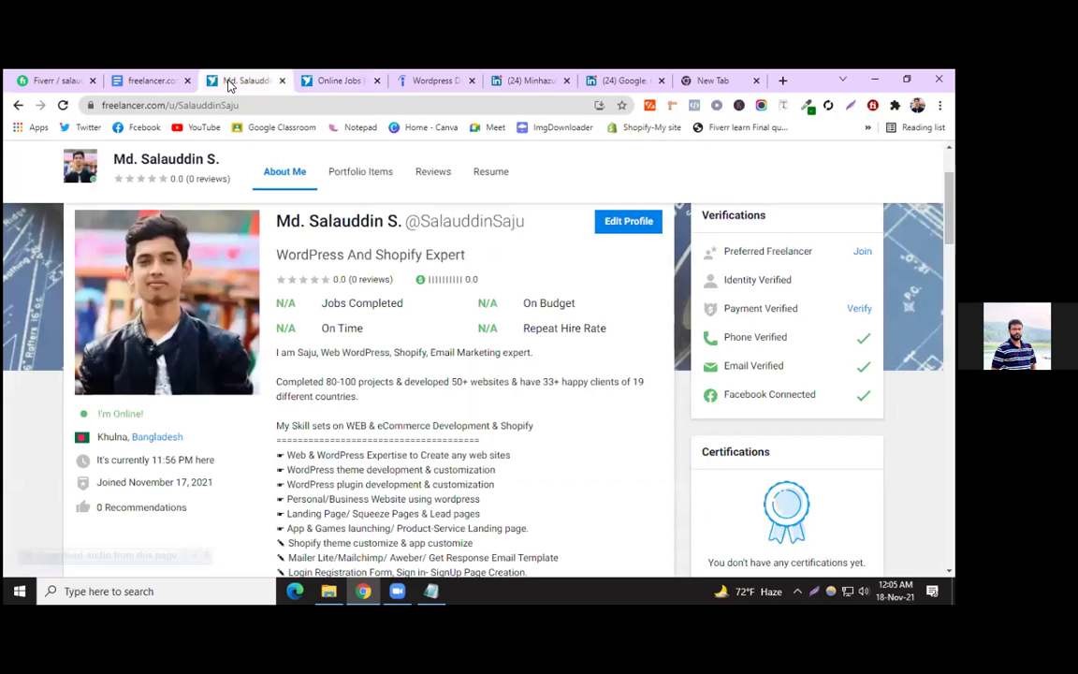
pyautogui.scroll(-5, 541, 458)
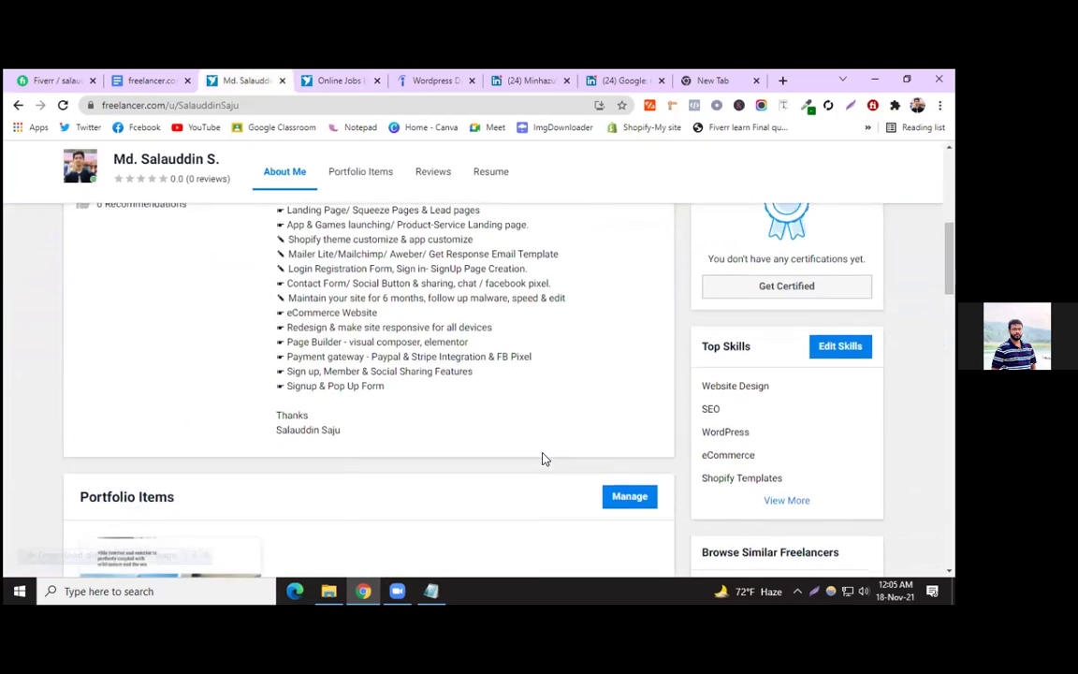
pyautogui.scroll(-2, 542, 458)
pyautogui.scroll(-1, 546, 458)
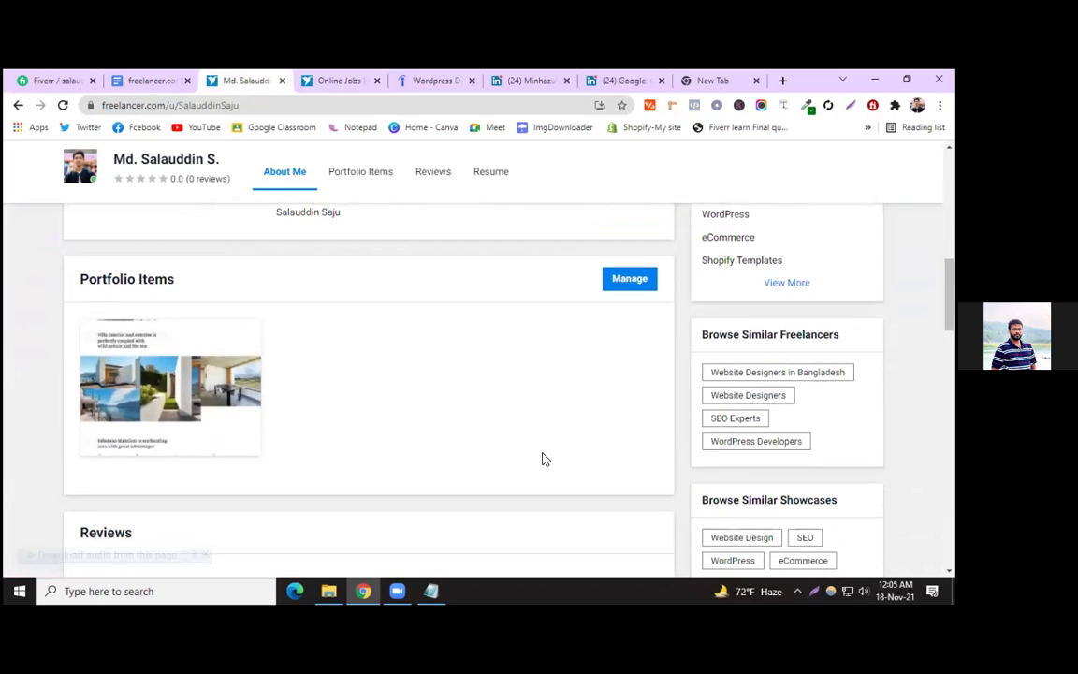
pyautogui.scroll(-5, 538, 339)
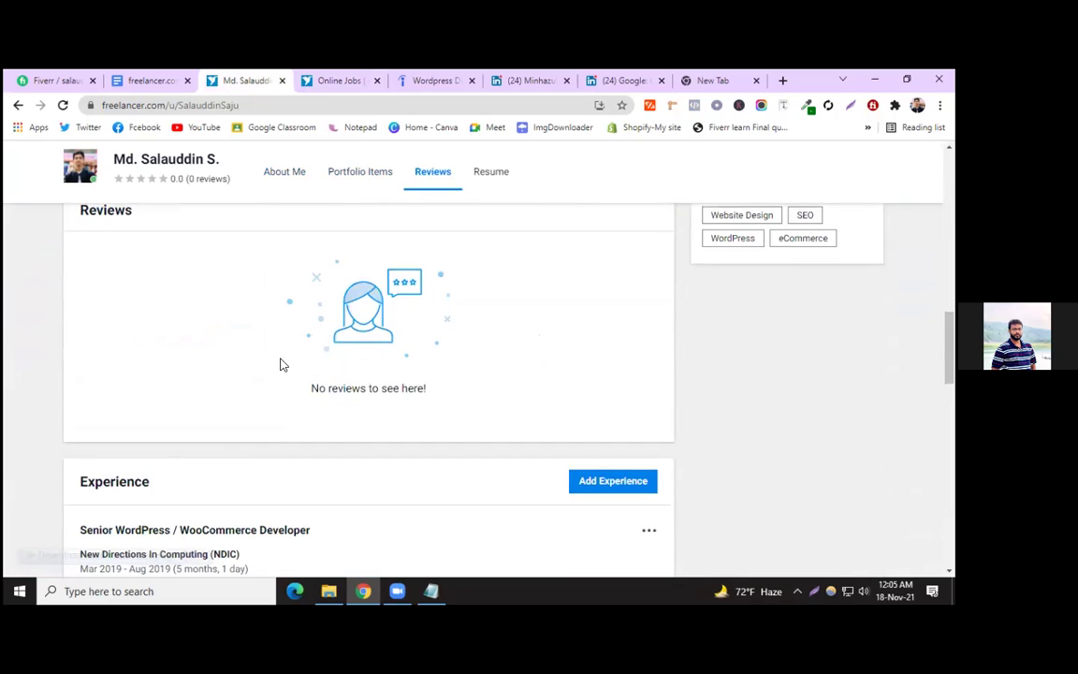
pyautogui.scroll(-3, 464, 339)
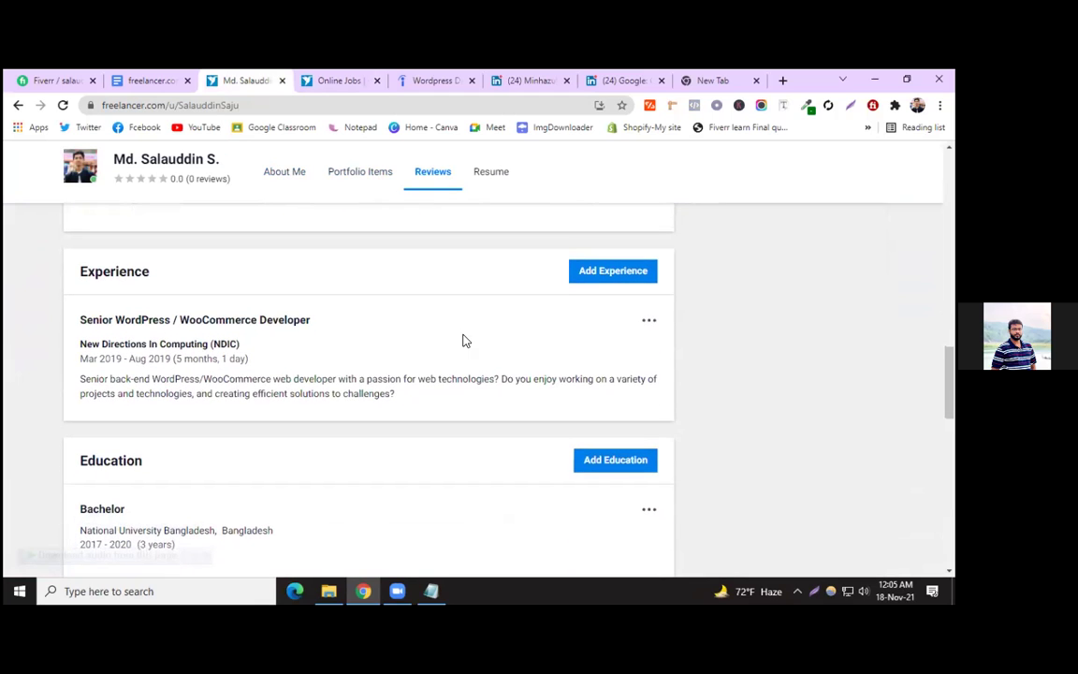
pyautogui.scroll(-1, 392, 349)
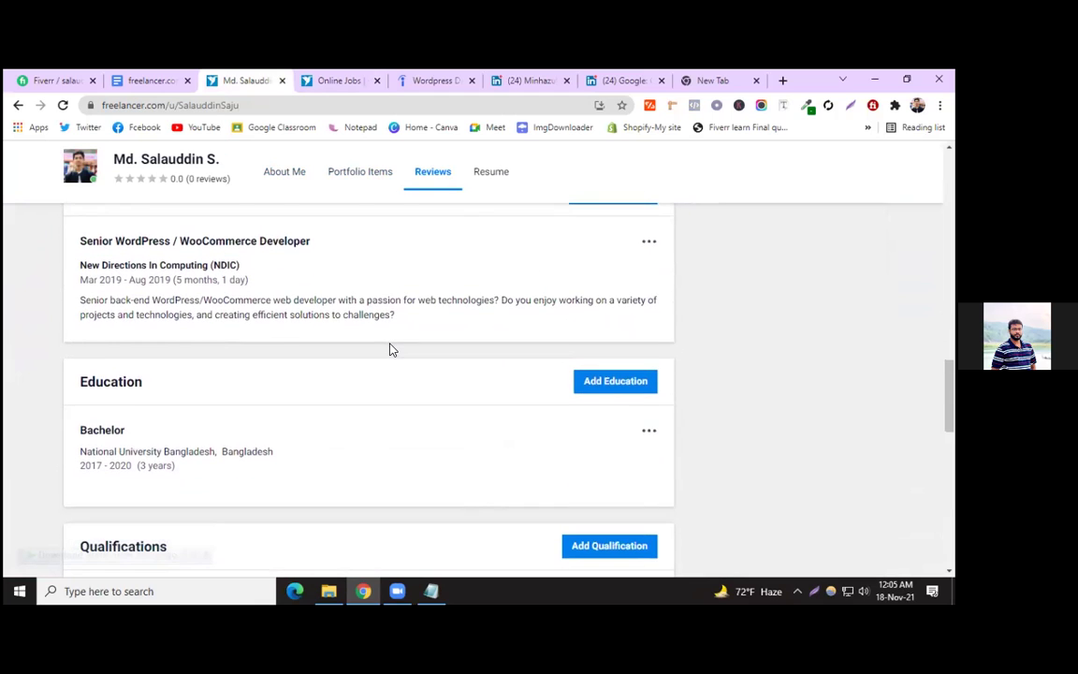
pyautogui.scroll(-4, 306, 385)
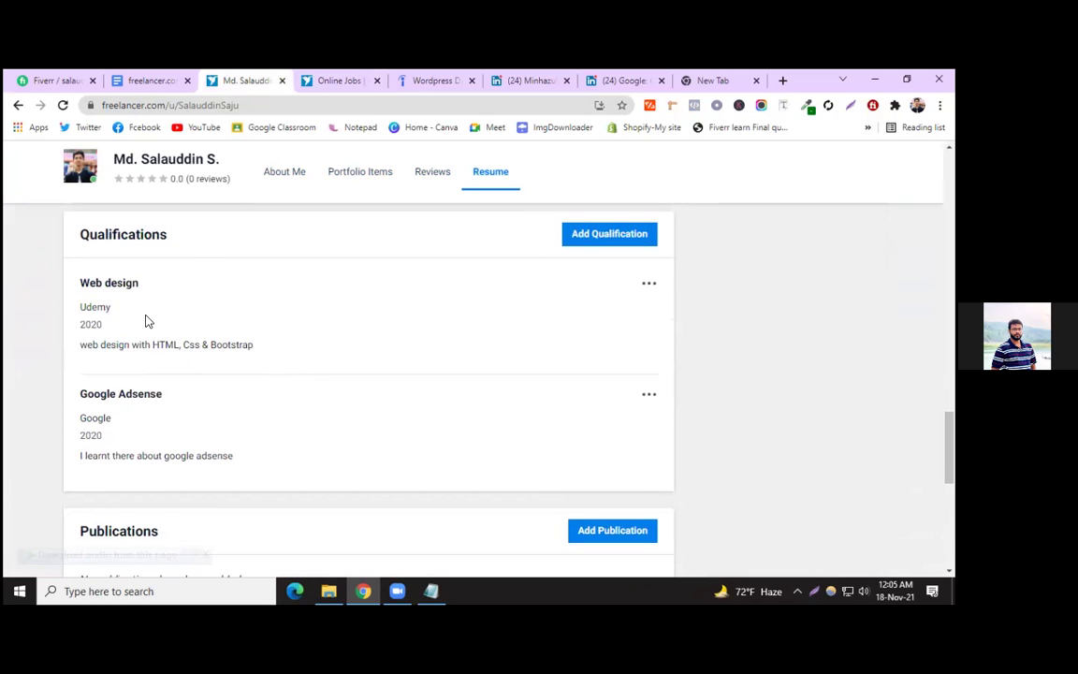
pyautogui.scroll(-3, 374, 405)
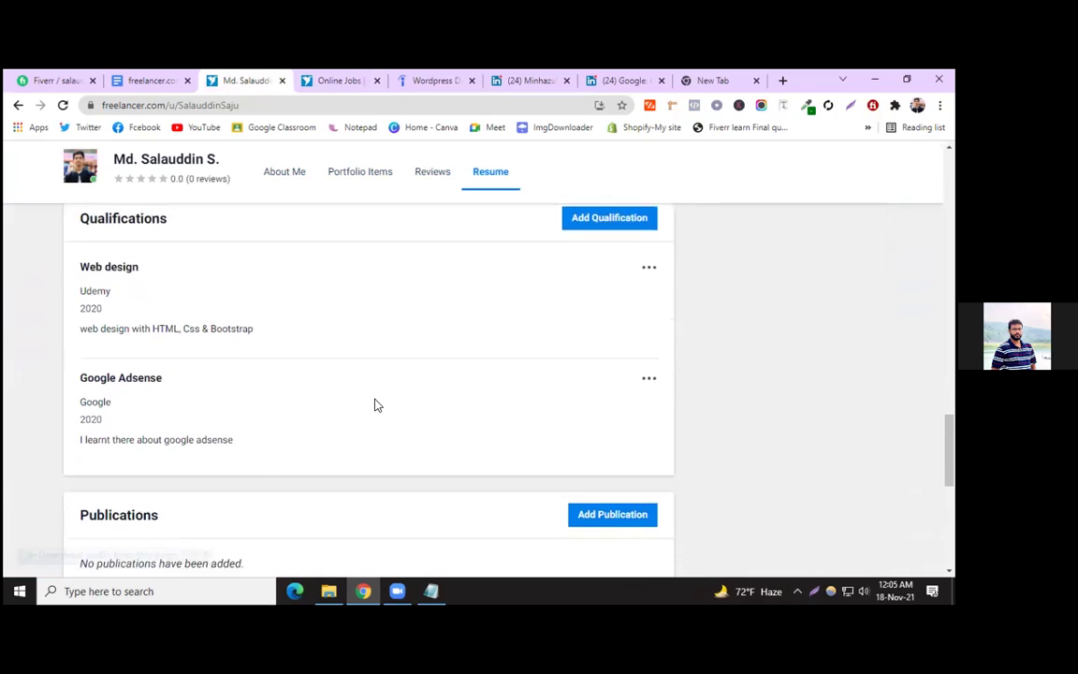
pyautogui.scroll(15, 378, 404)
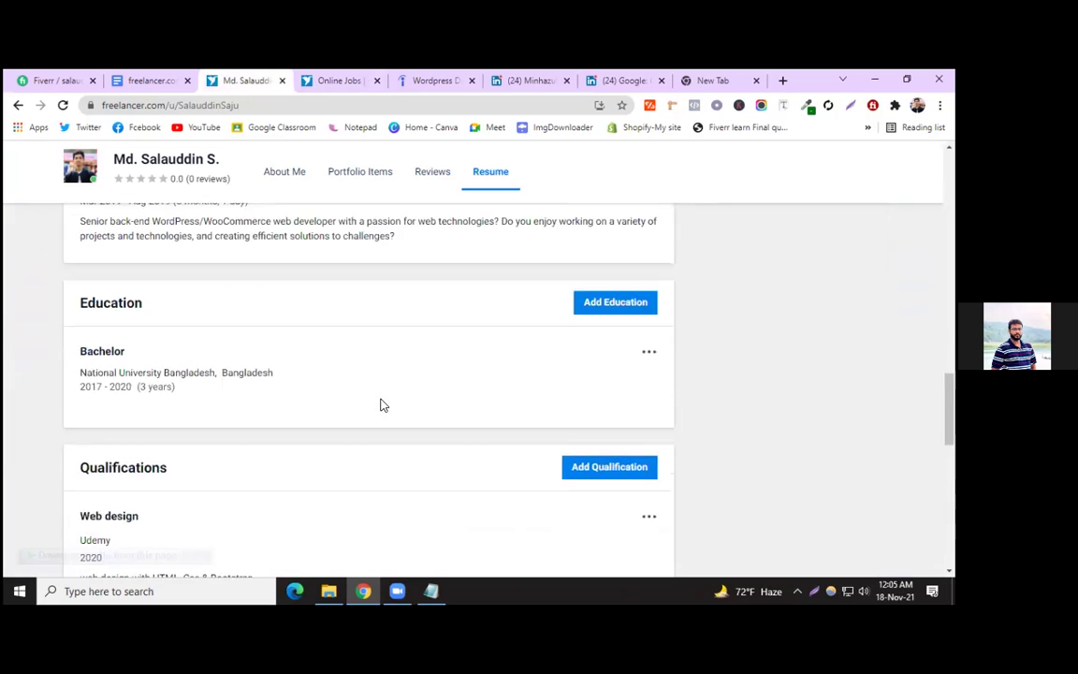
pyautogui.scroll(2, 380, 400)
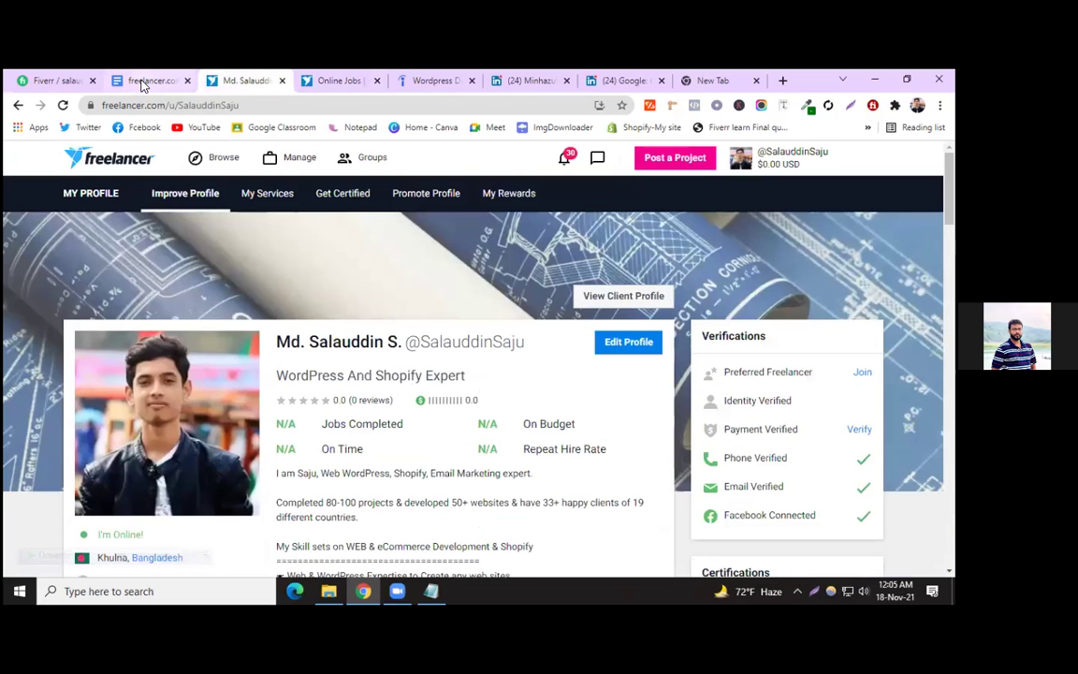
# Read the Google Docs guide's Other experiences/Qualification/Certification examples, then return to the Freelancer profile.
pyautogui.click(146, 81)
pyautogui.scroll(-2, 618, 422)
pyautogui.scroll(-1, 619, 422)
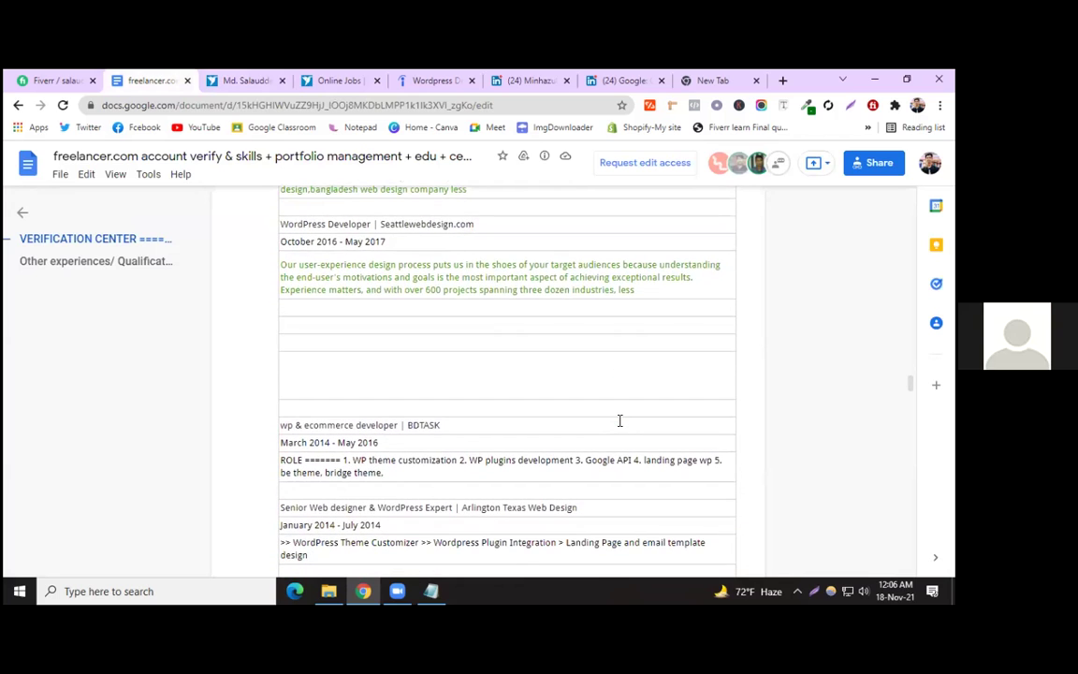
pyautogui.scroll(-10, 618, 421)
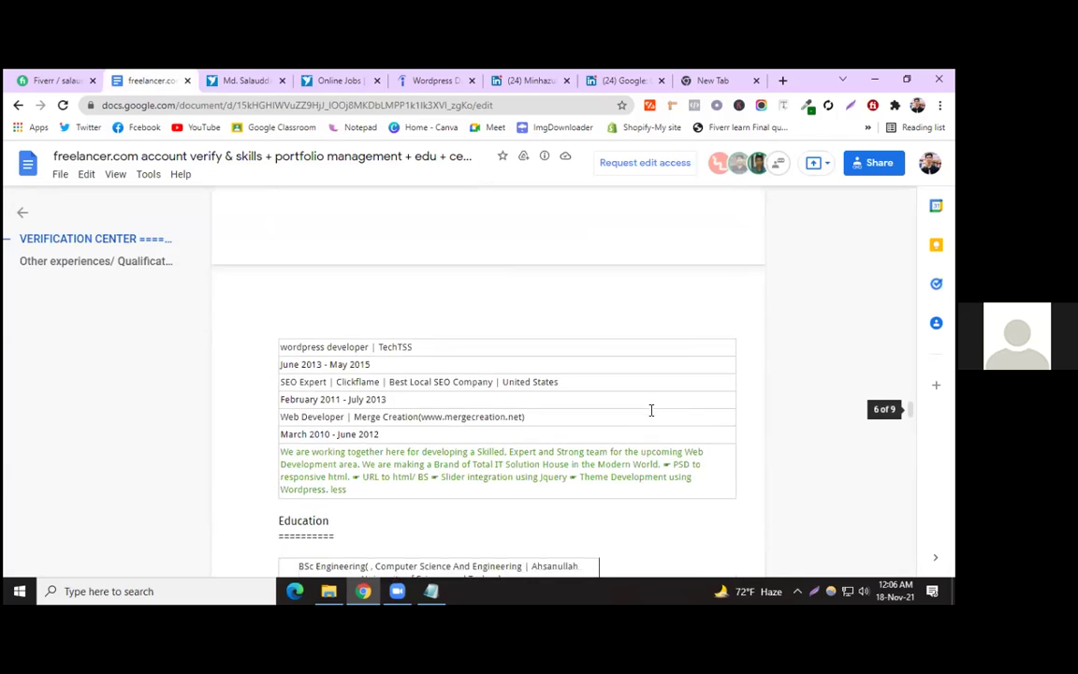
pyautogui.scroll(-6, 651, 410)
pyautogui.scroll(-2, 651, 415)
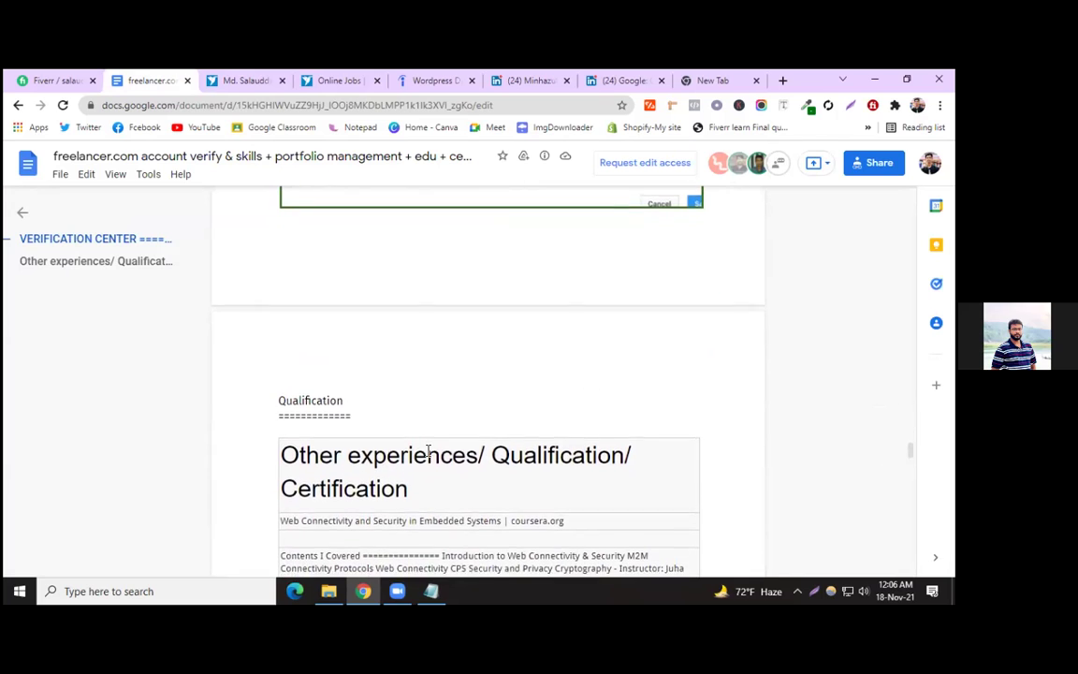
pyautogui.scroll(-1, 428, 452)
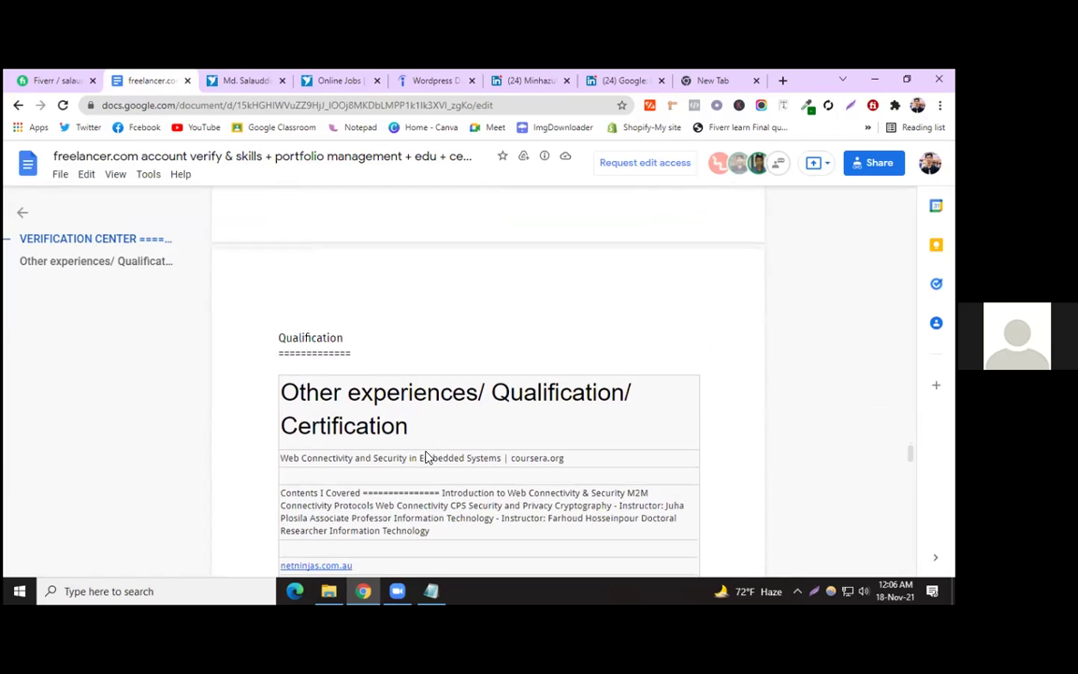
pyautogui.click(727, 428)
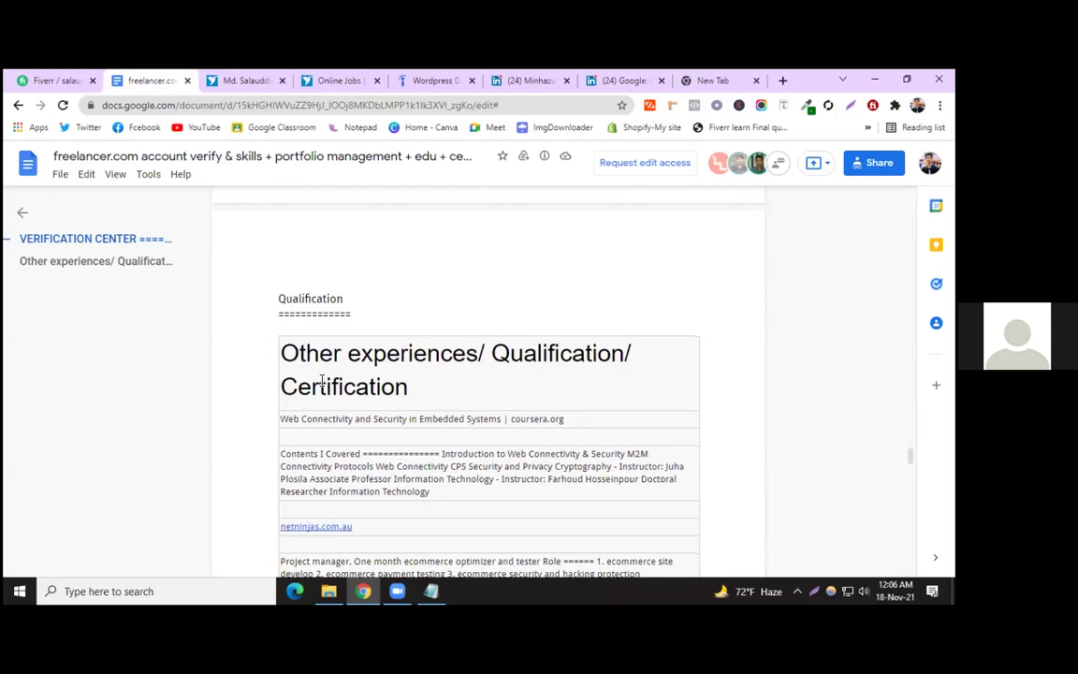
pyautogui.scroll(-5, 321, 380)
pyautogui.scroll(-6, 322, 381)
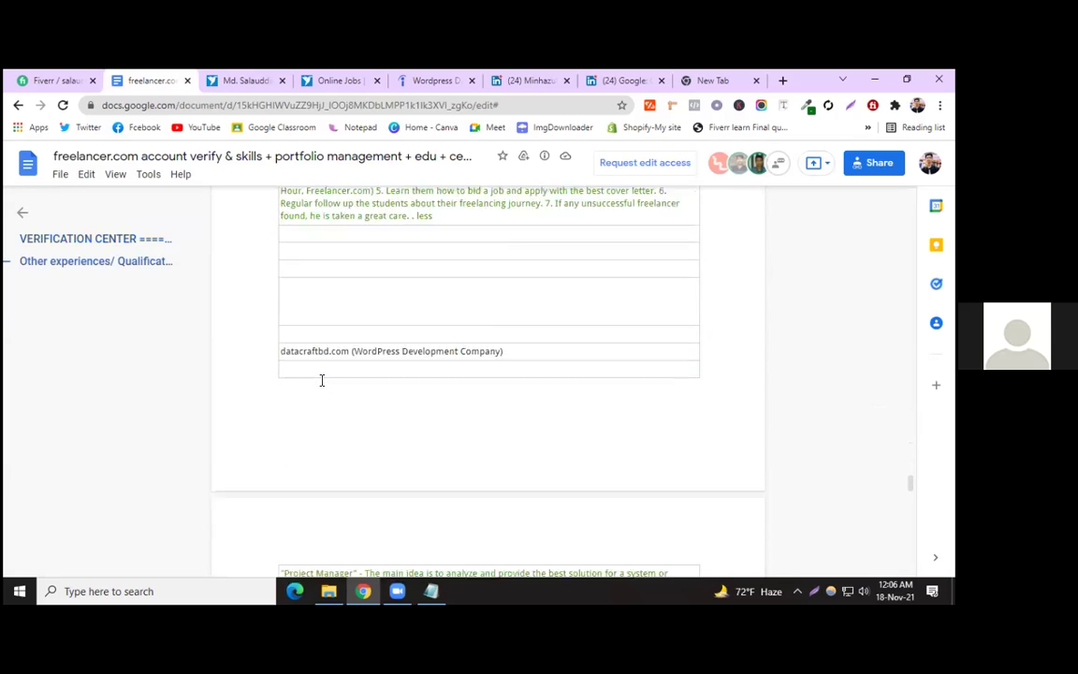
pyautogui.scroll(-6, 322, 380)
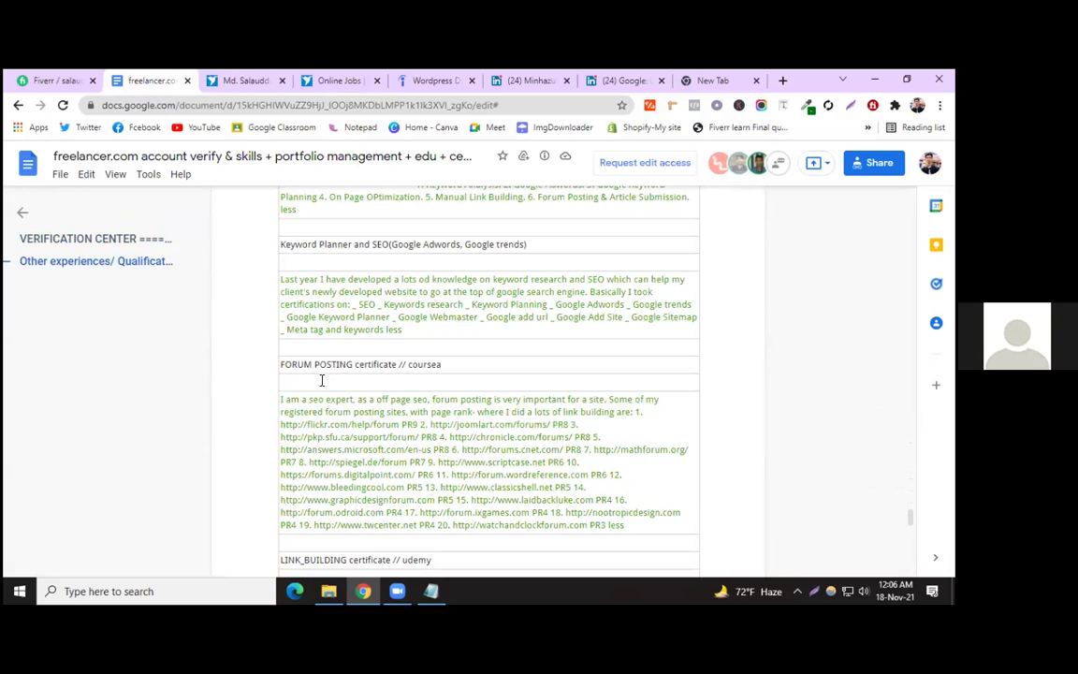
pyautogui.click(245, 80)
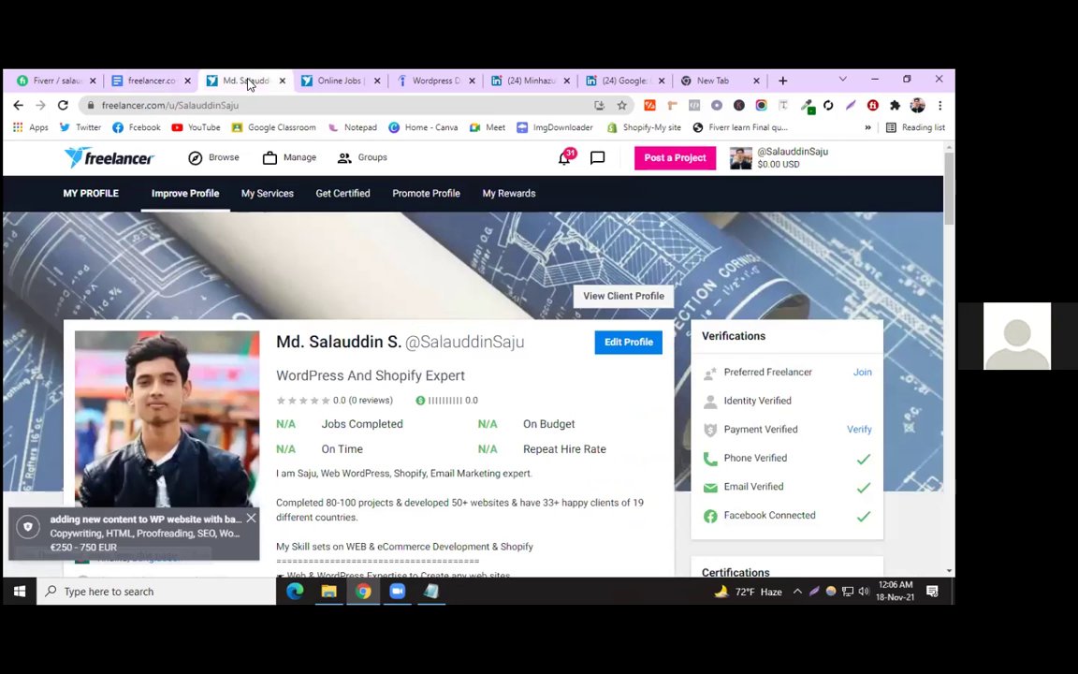
# Skim down the profile and back to the top, then open the Browse menu of Projects, Contests, Freelancers and Bookmarks.
pyautogui.scroll(-3, 477, 375)
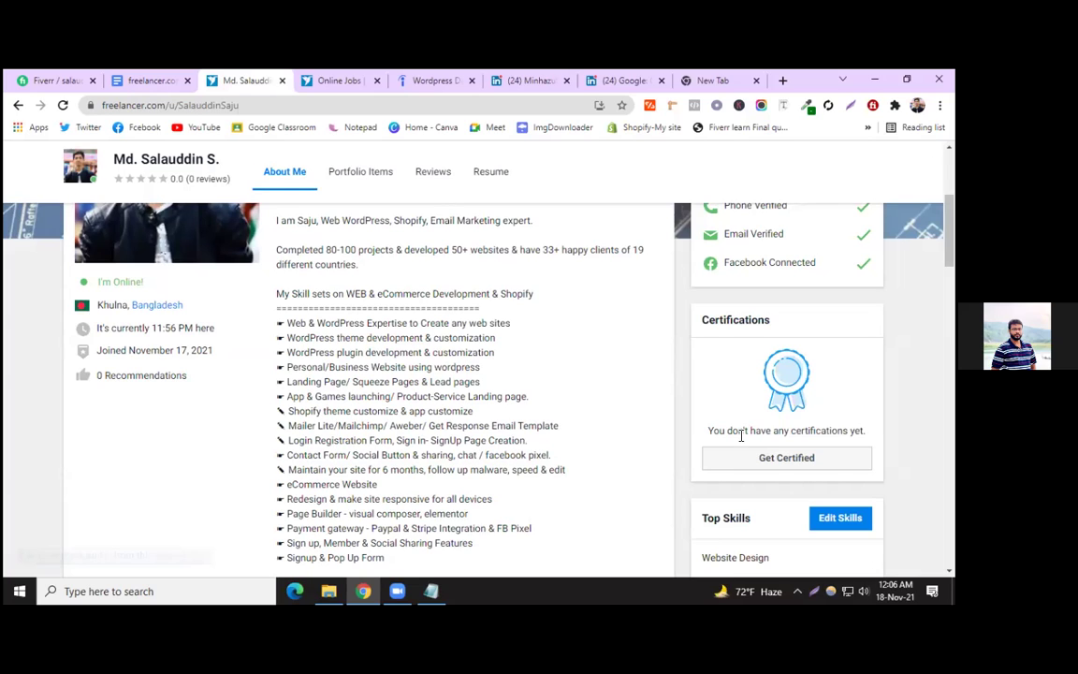
pyautogui.scroll(-3, 741, 435)
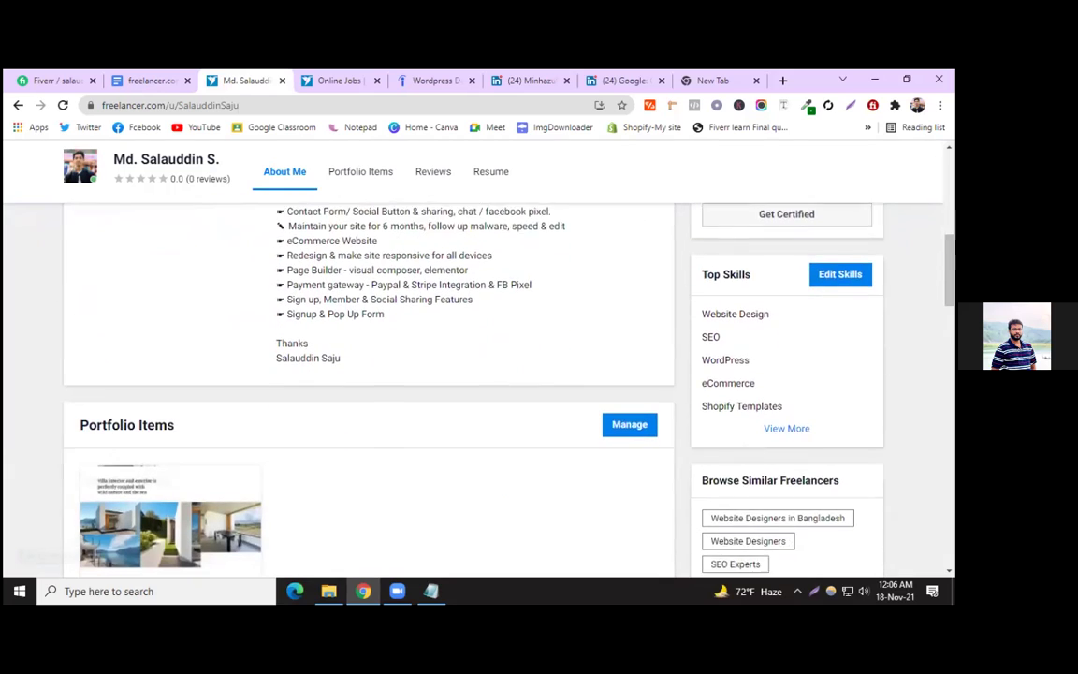
pyautogui.scroll(-1, 791, 527)
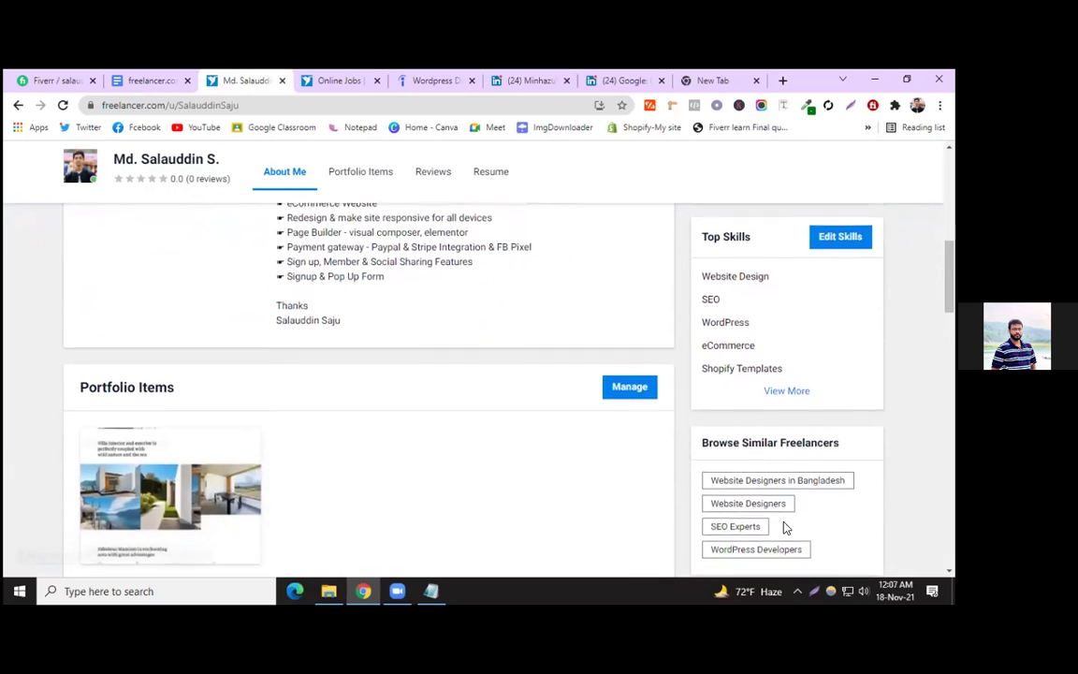
pyautogui.scroll(-2, 780, 468)
pyautogui.scroll(3, 505, 350)
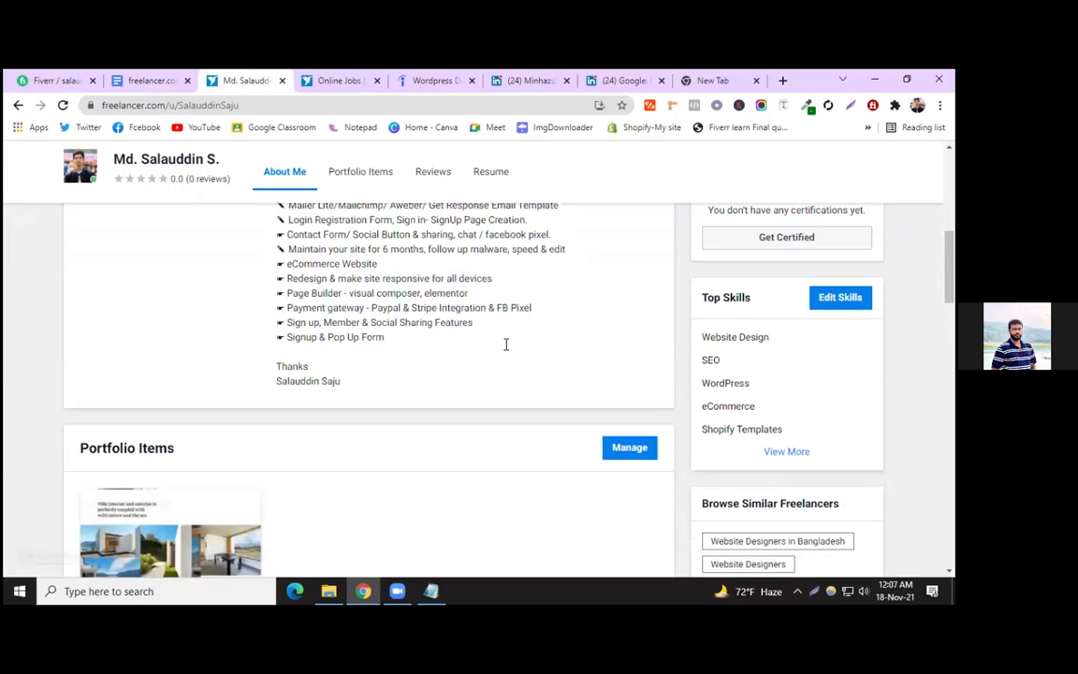
pyautogui.scroll(10, 506, 344)
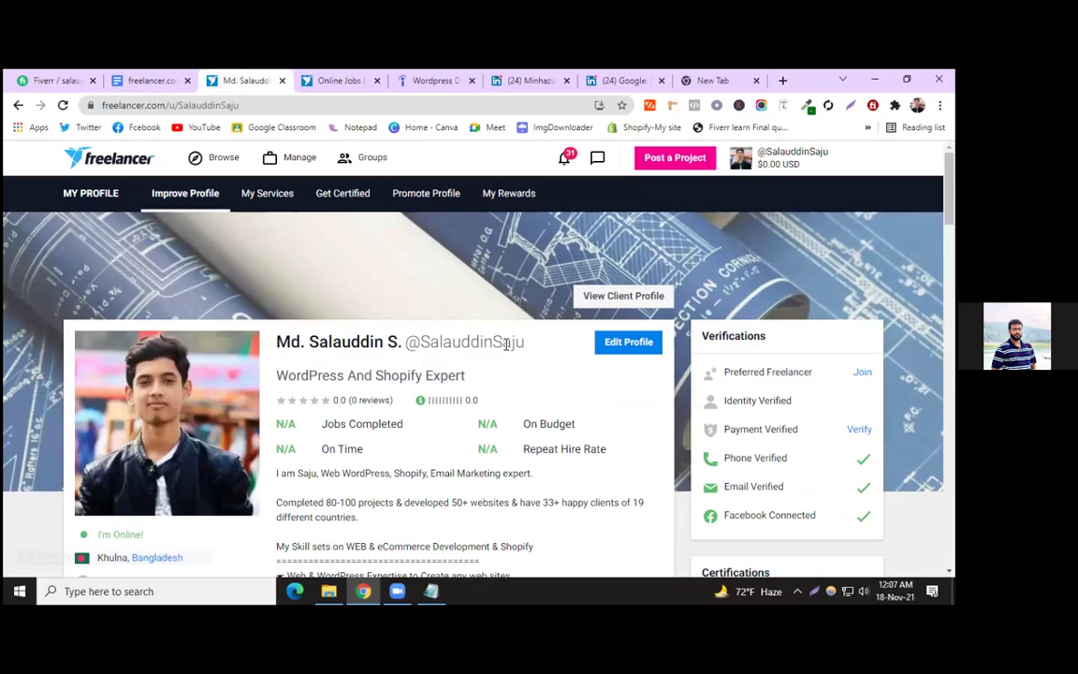
pyautogui.click(221, 161)
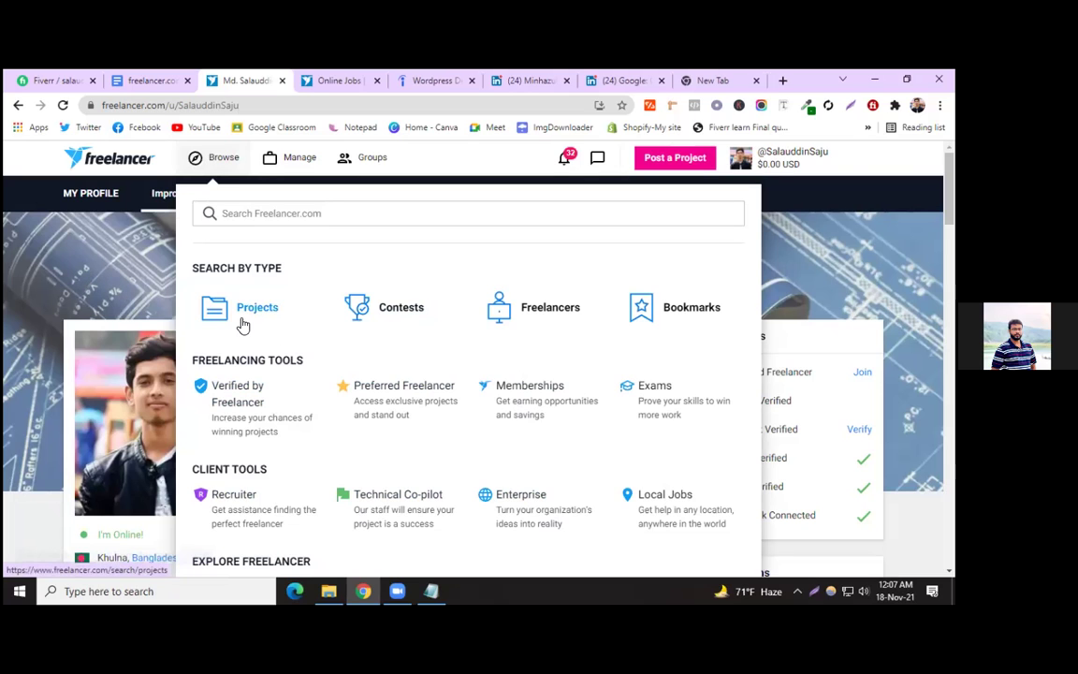
# Dismiss the Browse menu and review the Experience, Education, Qualifications and Publications sections, then scroll back up.
pyautogui.click(144, 275)
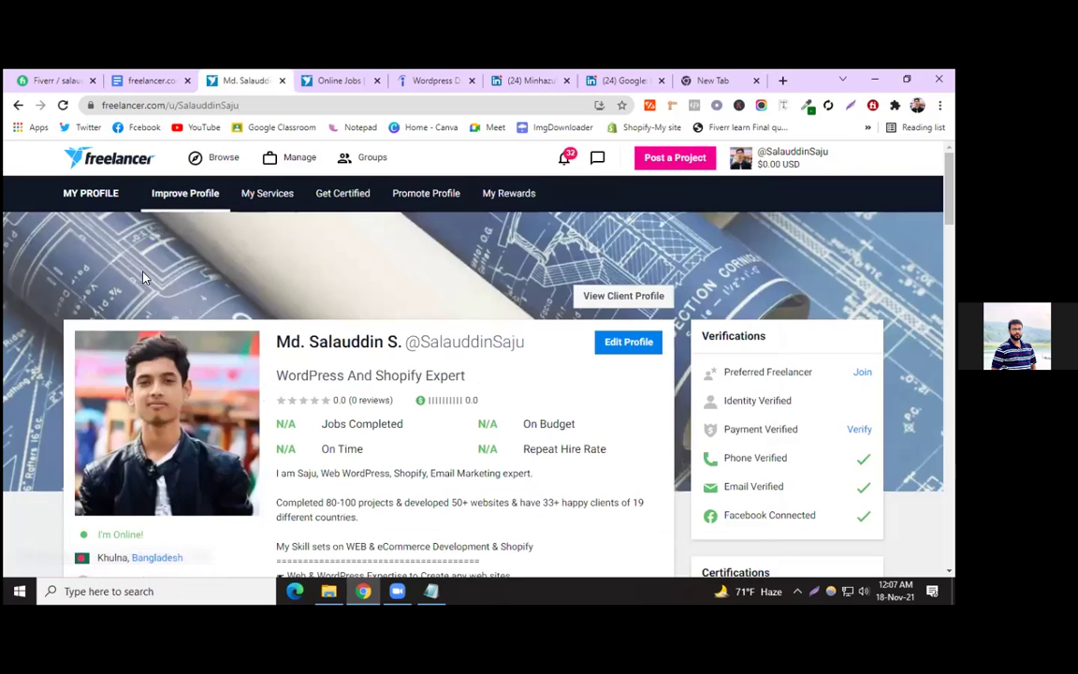
pyautogui.scroll(-10, 453, 286)
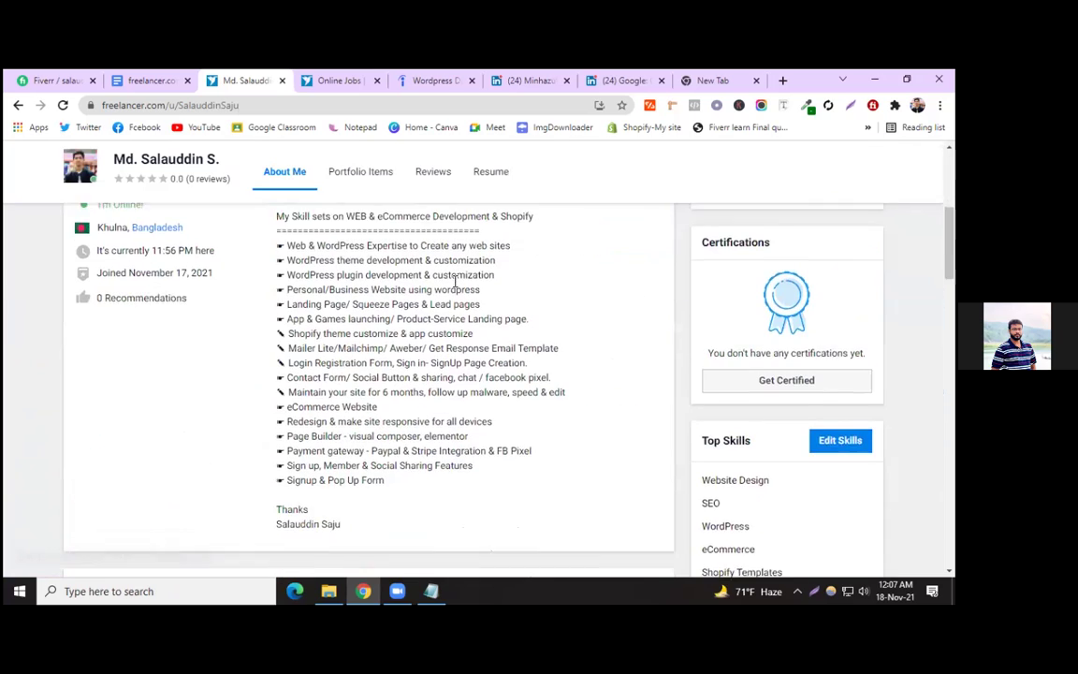
pyautogui.scroll(-3, 453, 286)
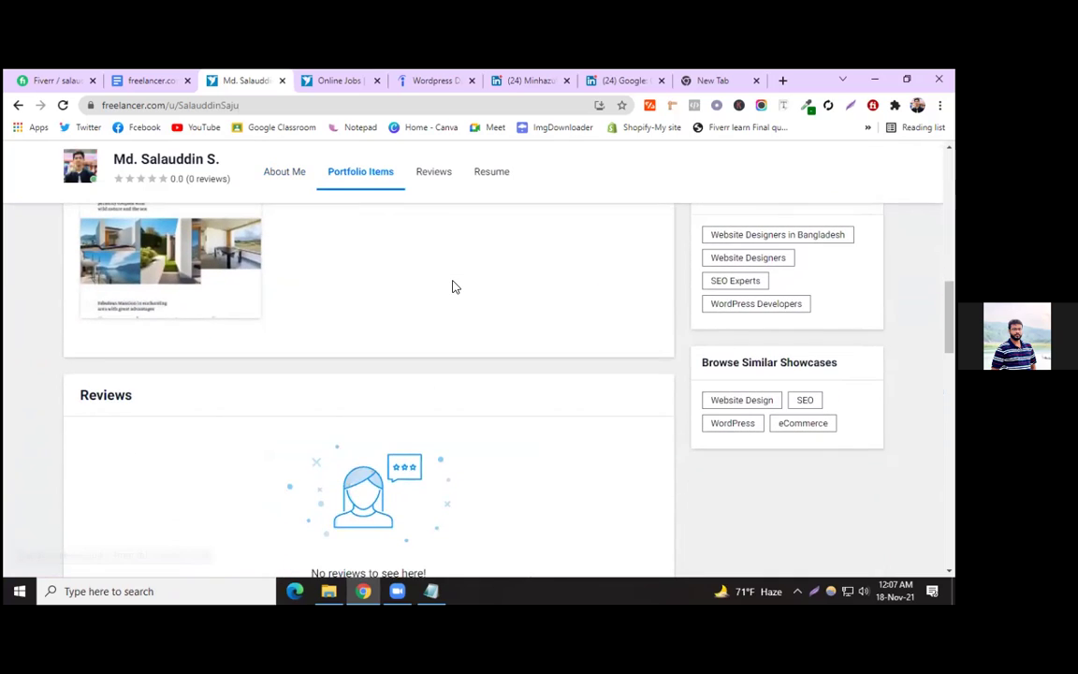
pyautogui.scroll(-4, 453, 287)
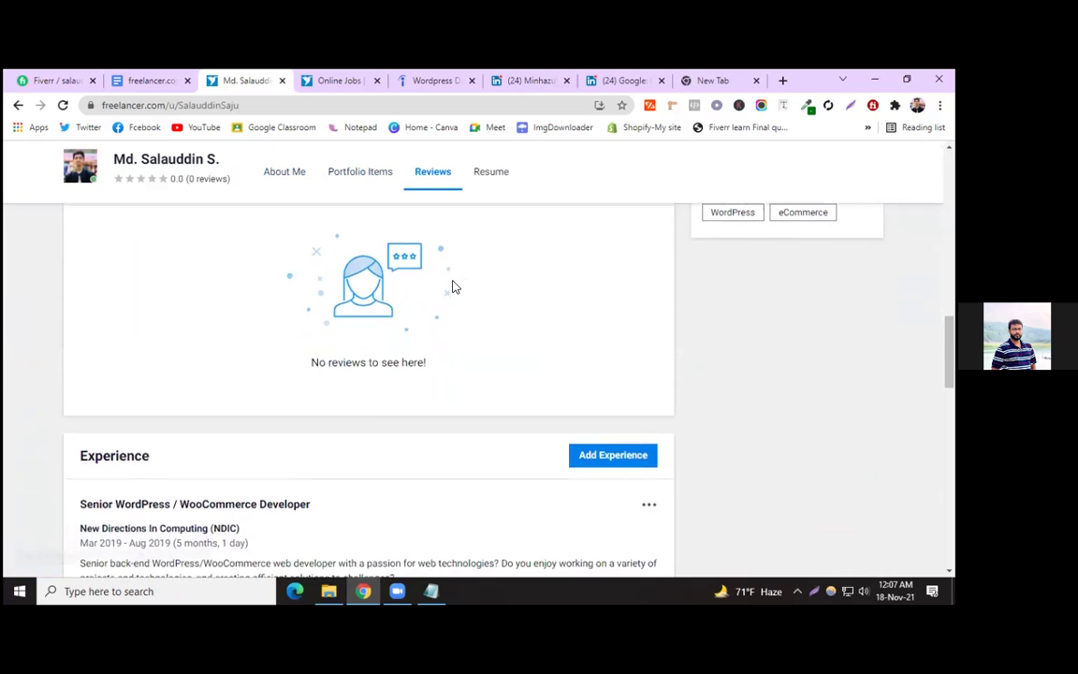
pyautogui.scroll(-5, 440, 355)
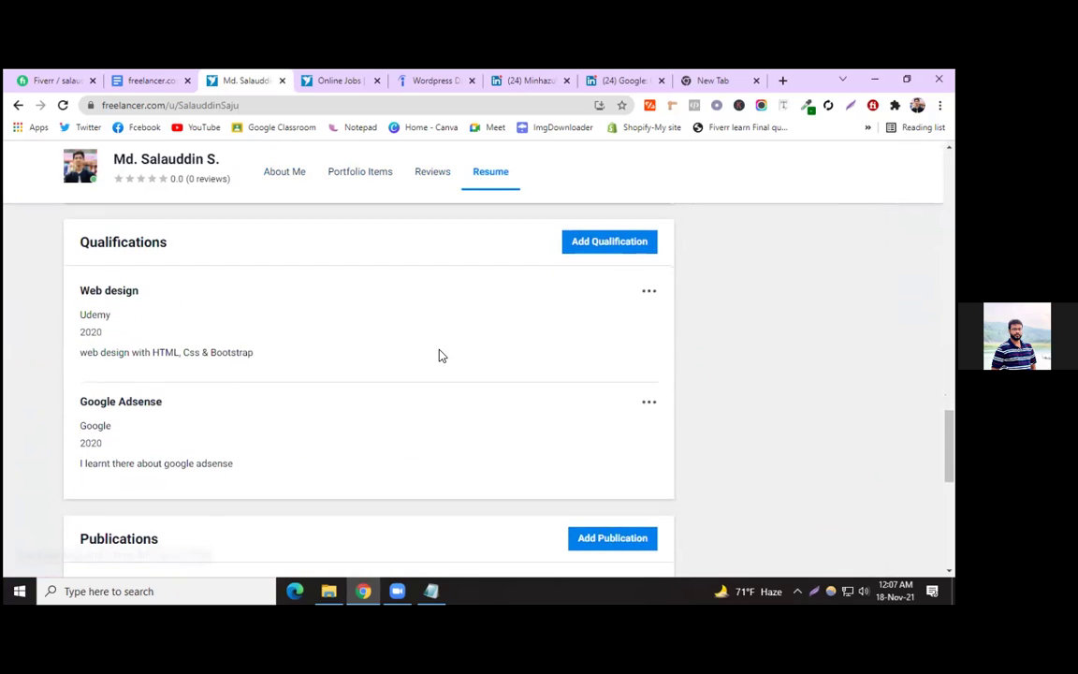
pyautogui.scroll(-3, 439, 355)
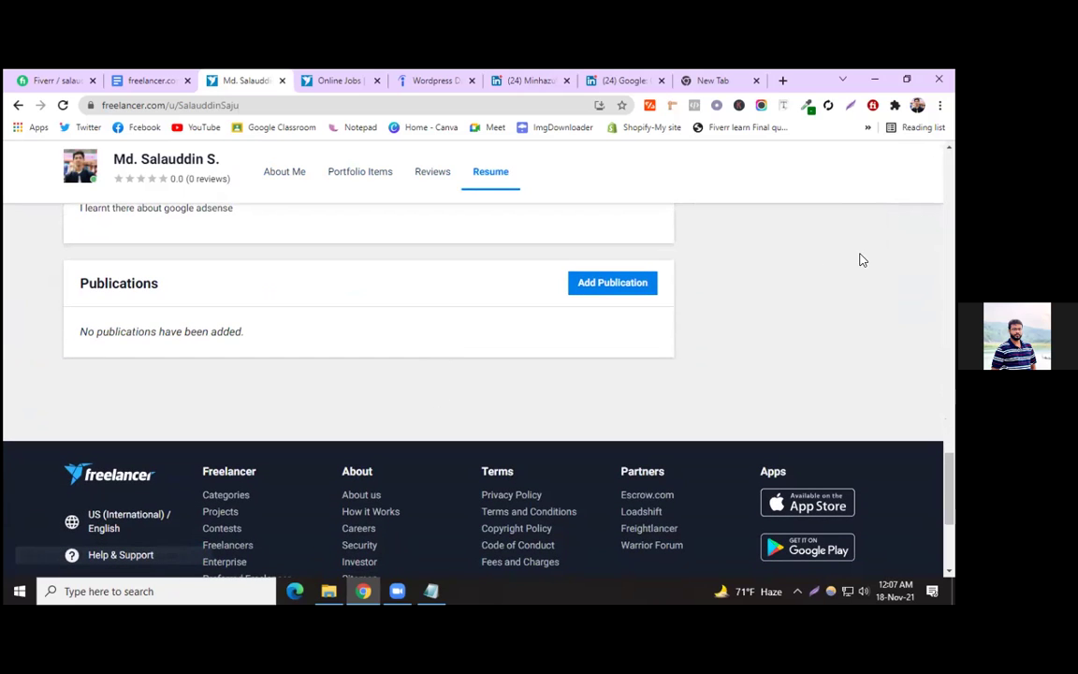
pyautogui.scroll(8, 842, 277)
pyautogui.scroll(10, 843, 277)
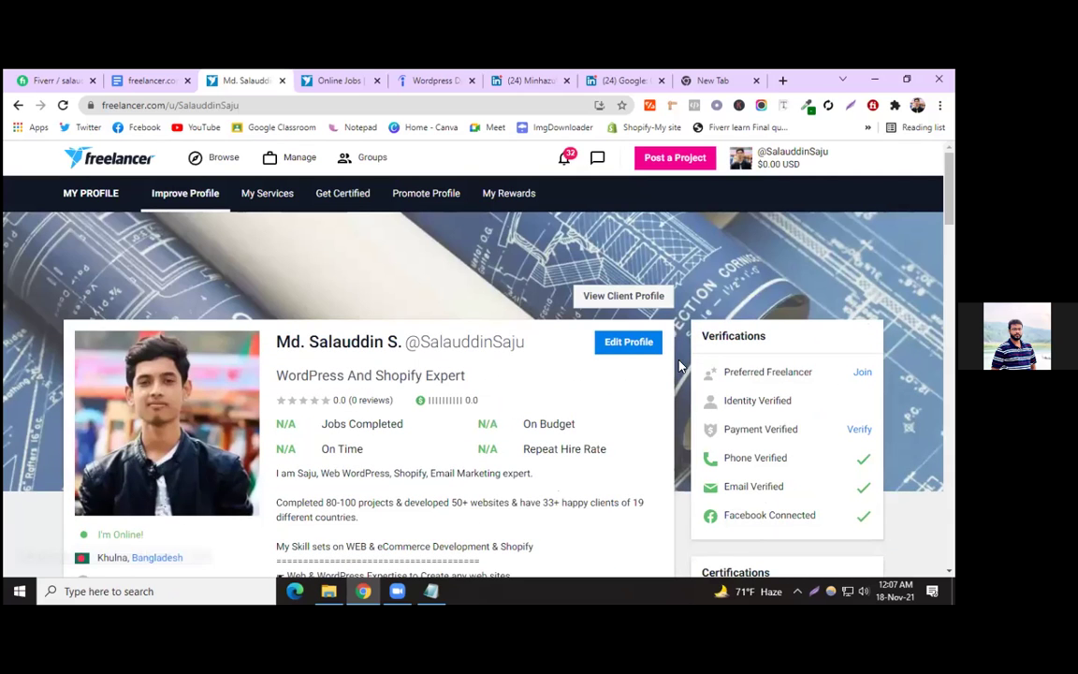
pyautogui.scroll(-2, 440, 454)
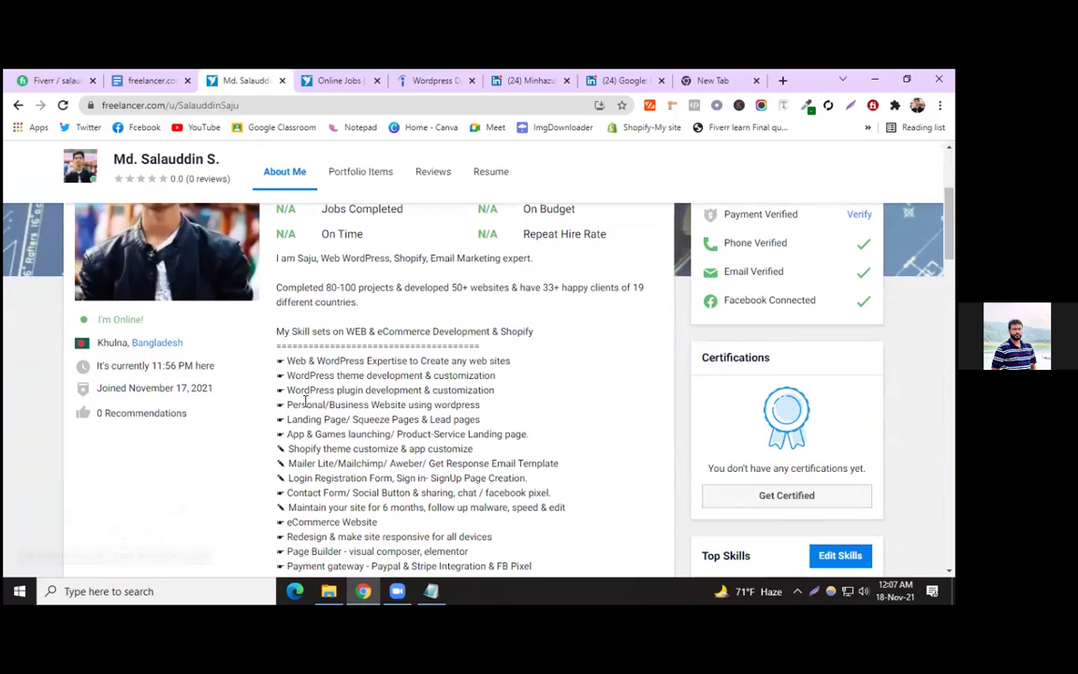
pyautogui.moveTo(276, 379); pyautogui.dragTo(510, 387)
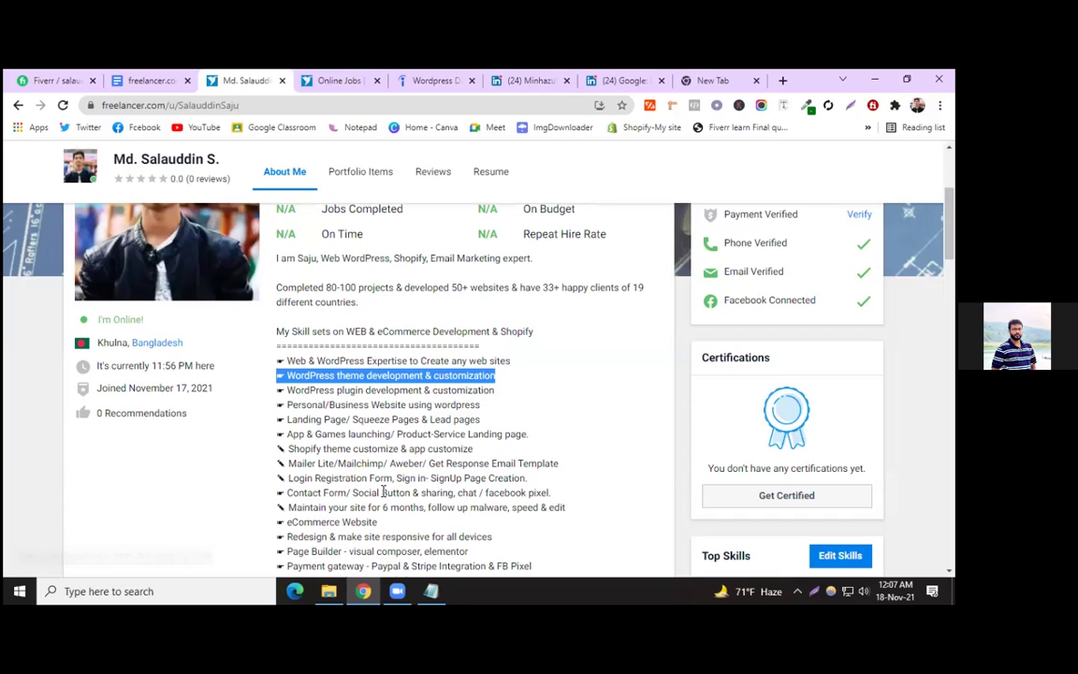
pyautogui.moveTo(285, 465); pyautogui.dragTo(378, 465)
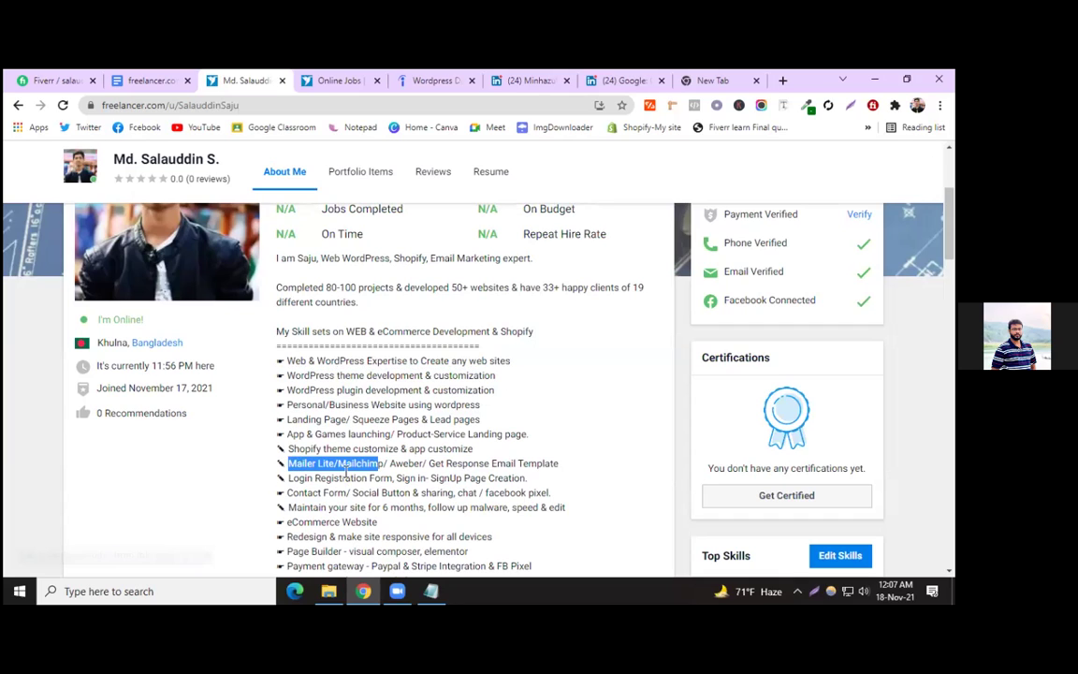
pyautogui.moveTo(559, 465); pyautogui.dragTo(517, 438)
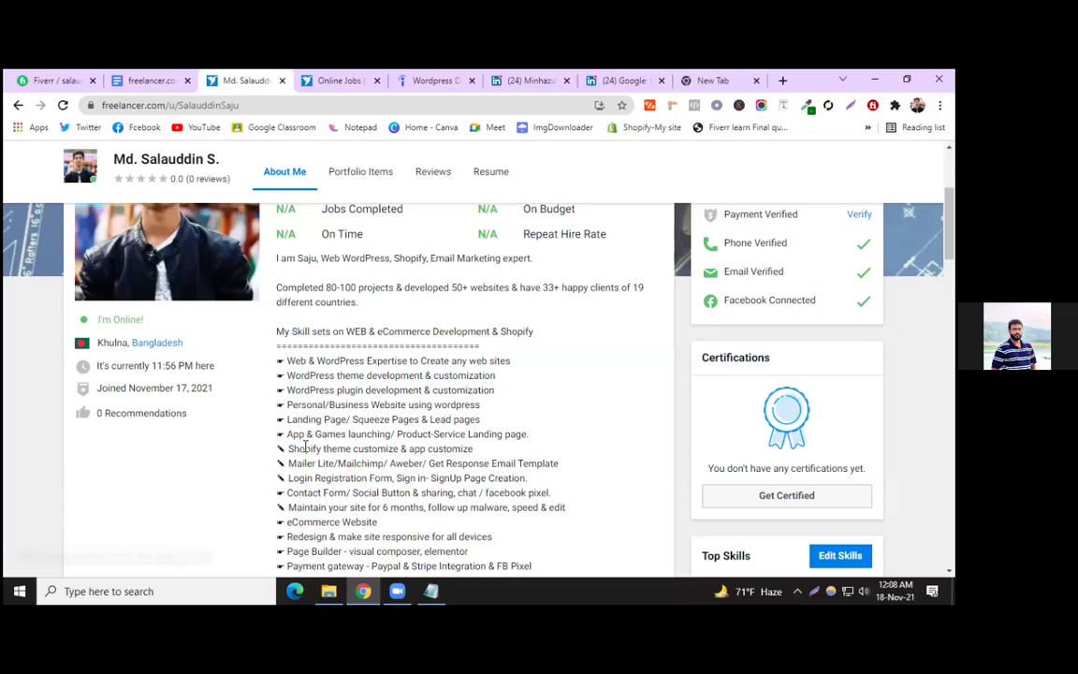
pyautogui.tripleClick(304, 448)
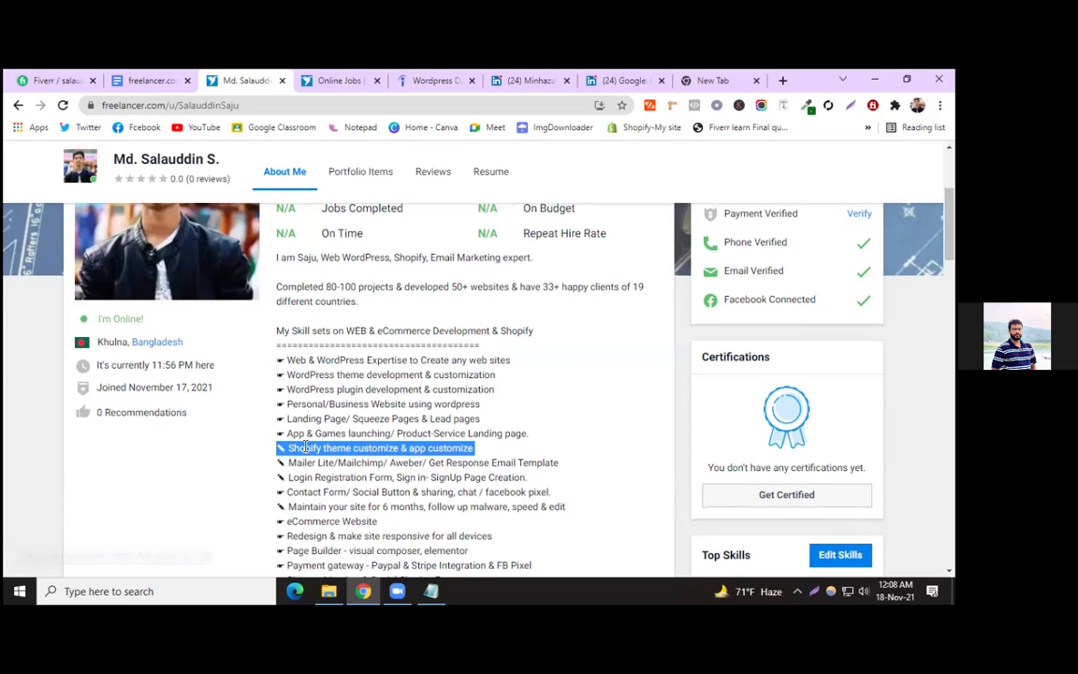
pyautogui.scroll(-1, 354, 399)
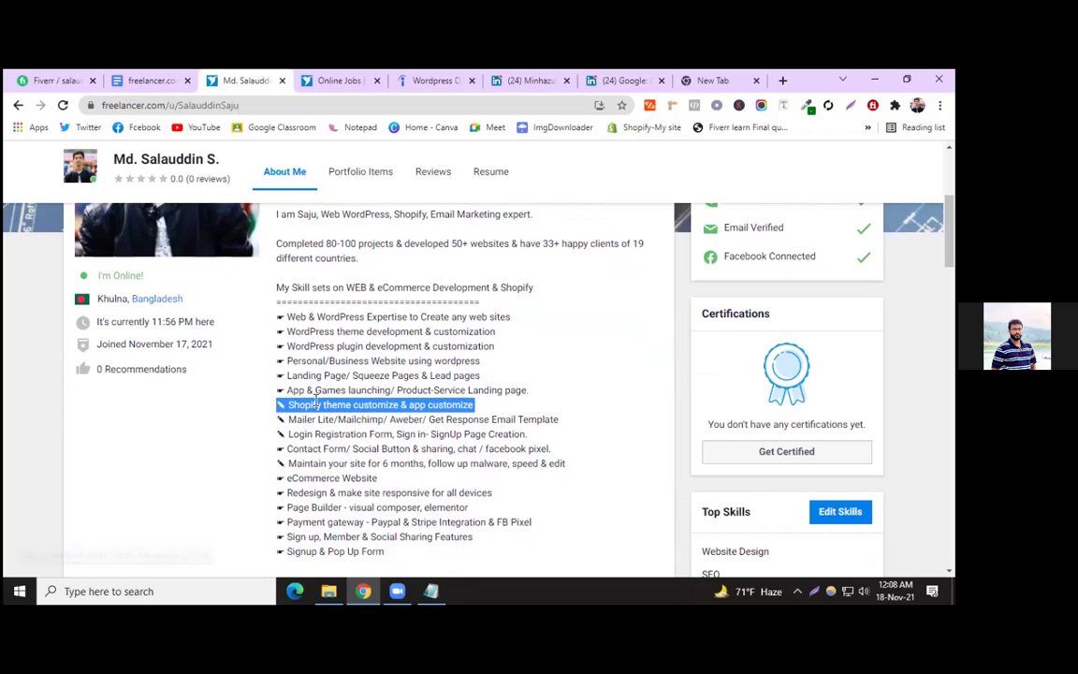
pyautogui.moveTo(289, 331); pyautogui.dragTo(306, 476)
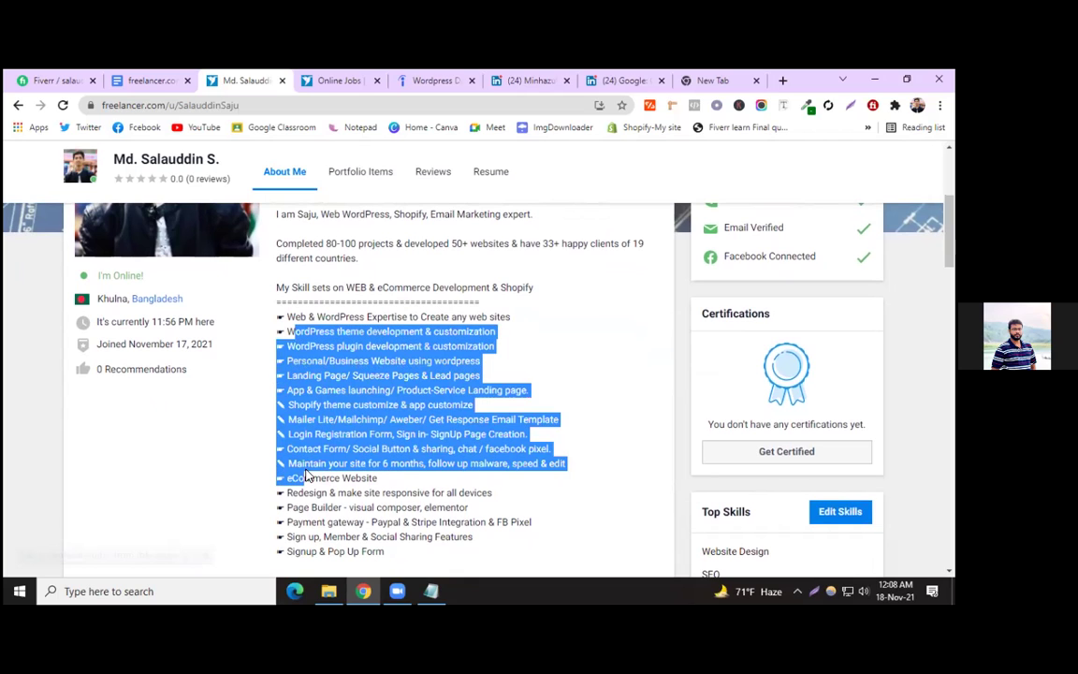
pyautogui.click(319, 445)
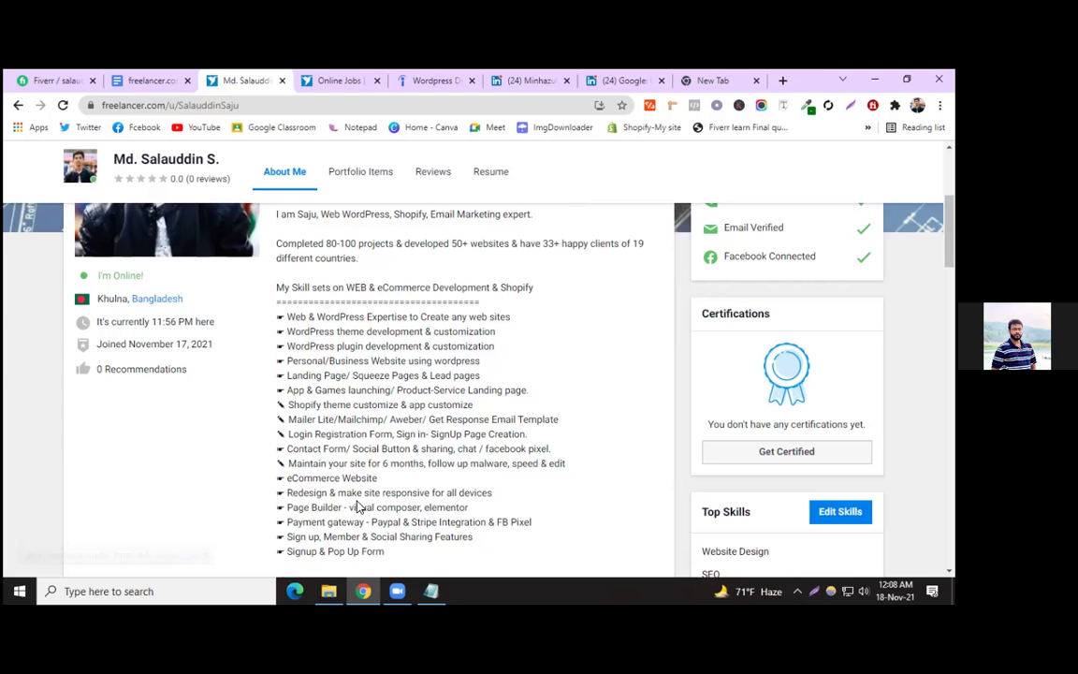
pyautogui.scroll(-1, 318, 440)
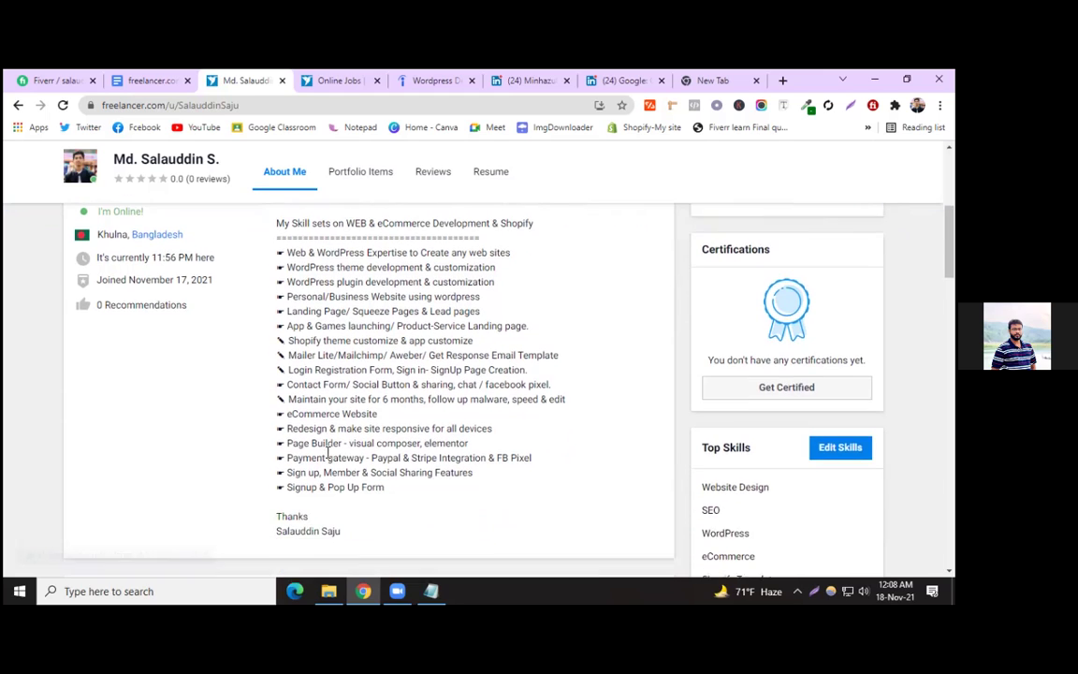
pyautogui.scroll(-1, 326, 454)
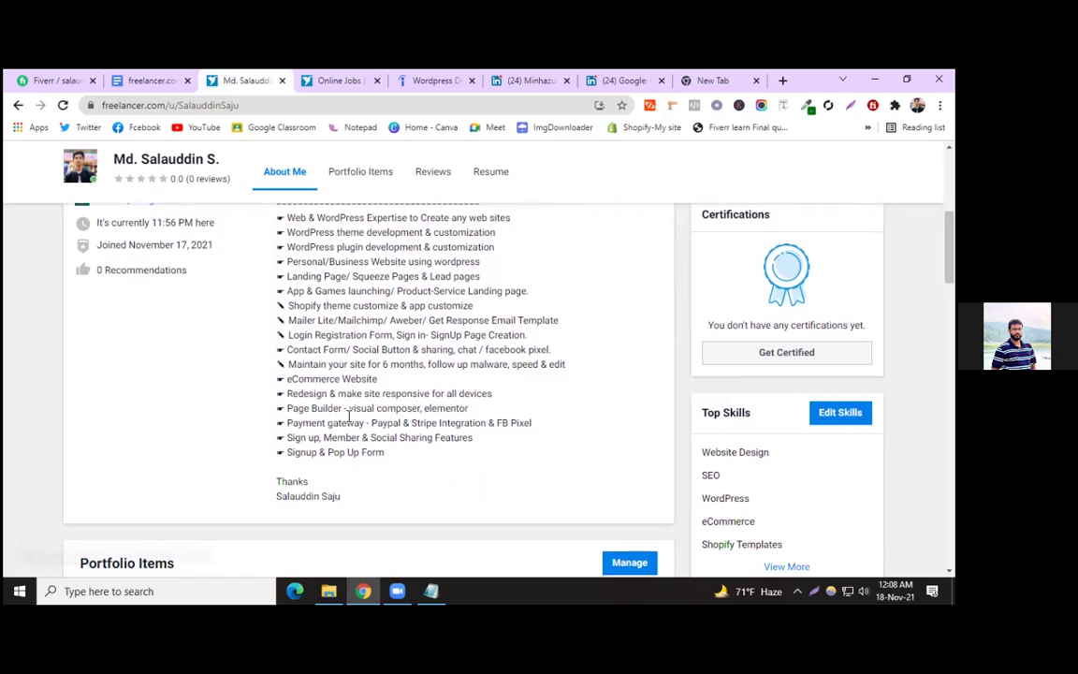
pyautogui.scroll(1, 348, 416)
pyautogui.moveTo(283, 272); pyautogui.dragTo(354, 430)
pyautogui.click(430, 439)
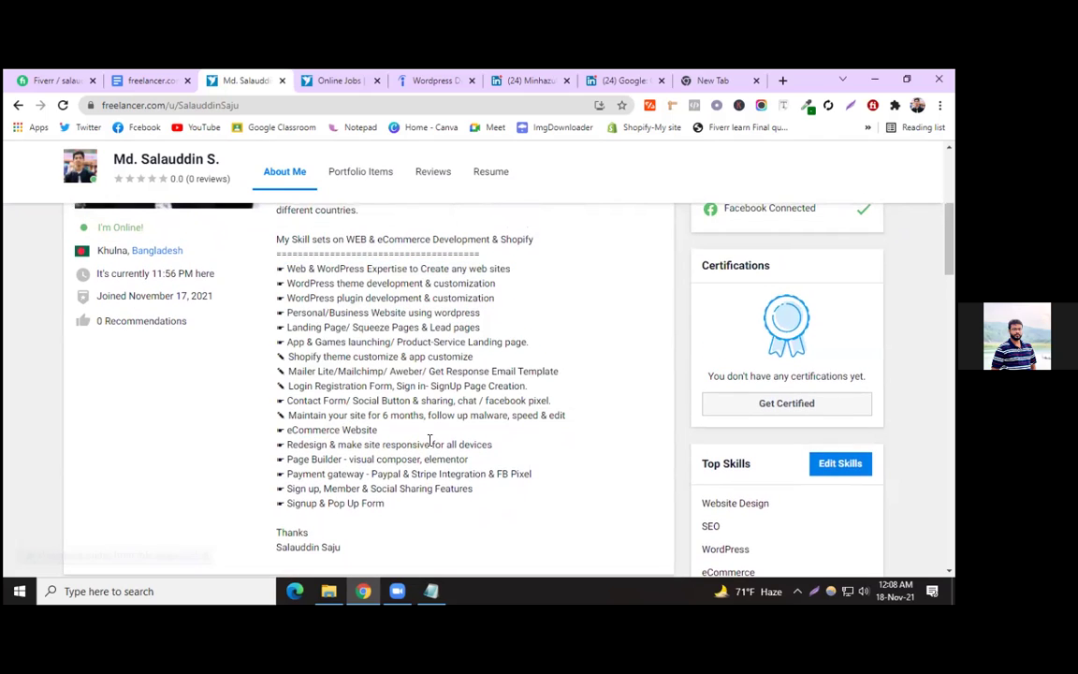